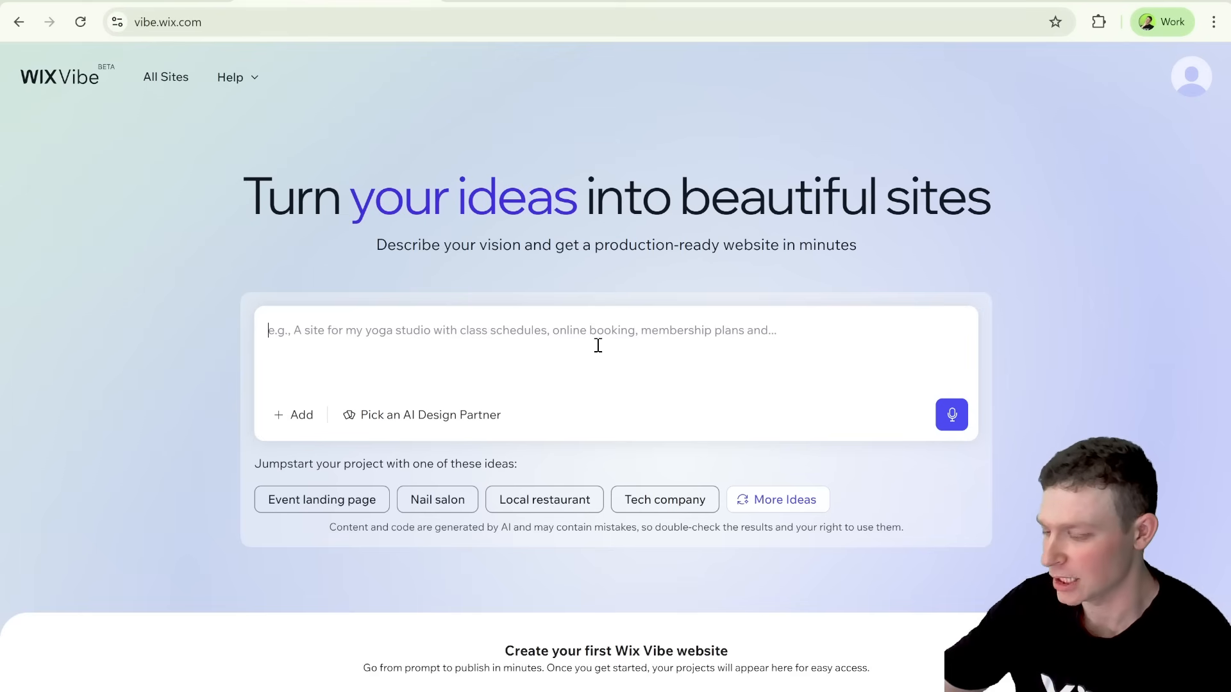
# Browse the available AI design partners and their styles, and close the selection without picking one
pyautogui.click(586, 350)
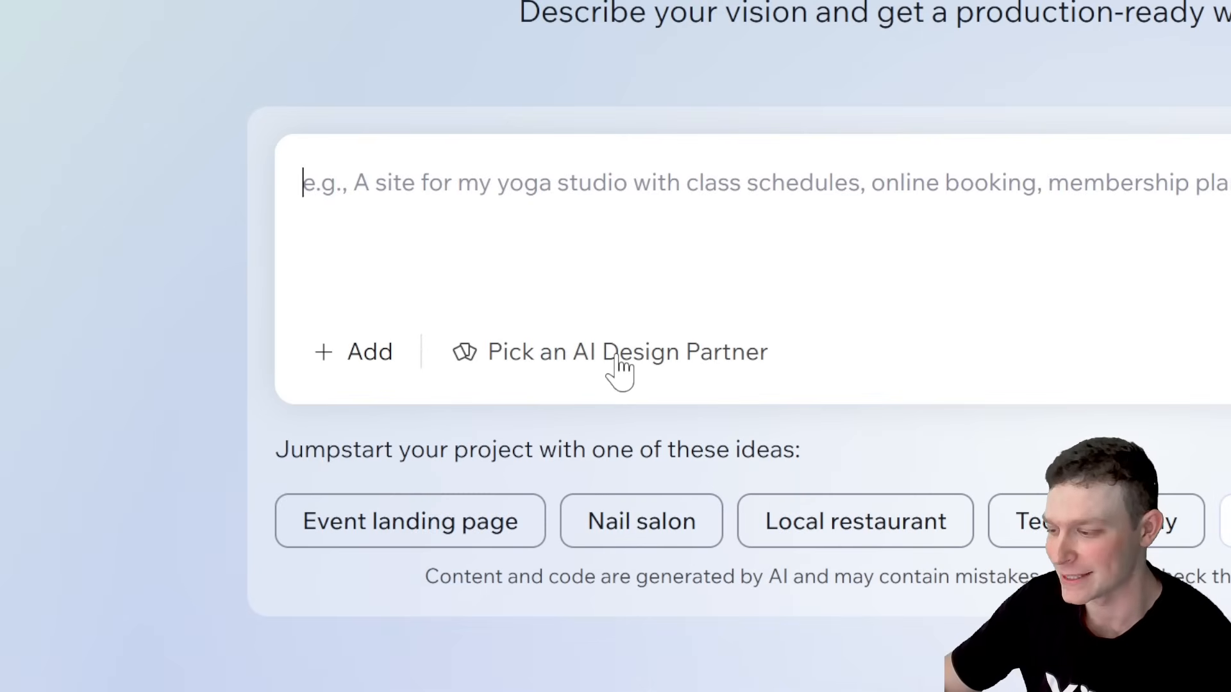
pyautogui.click(619, 369)
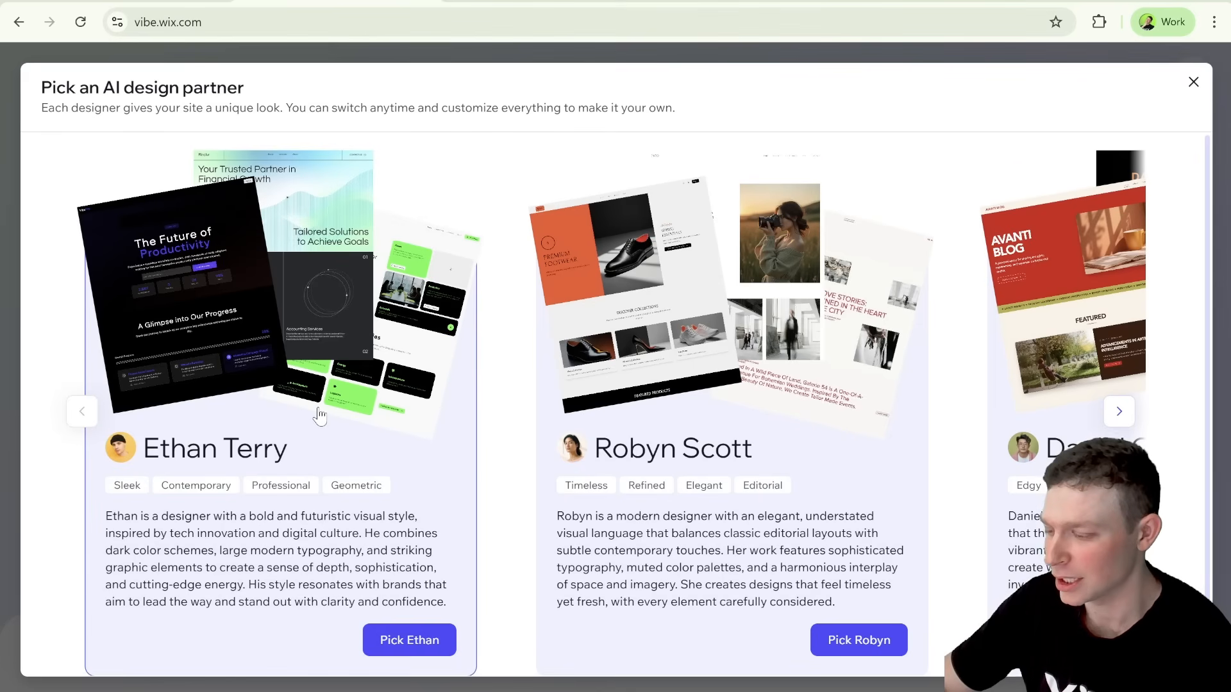
pyautogui.scroll(-1, 320, 416)
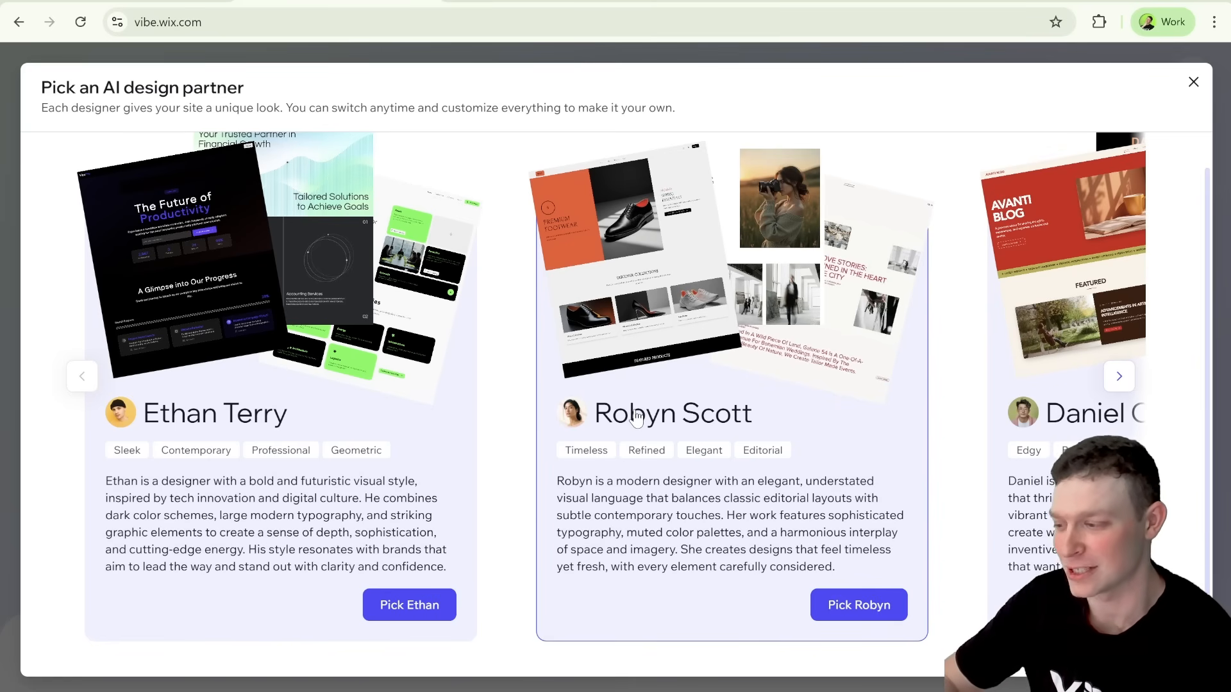
pyautogui.click(1119, 385)
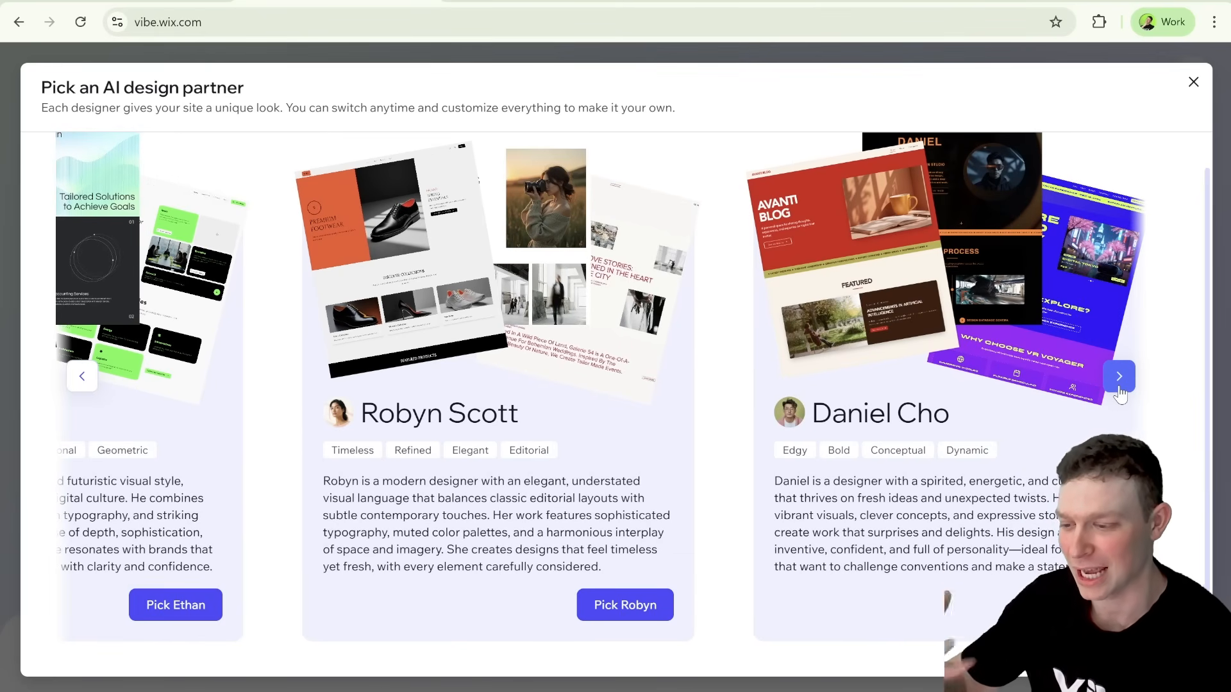
pyautogui.click(82, 377)
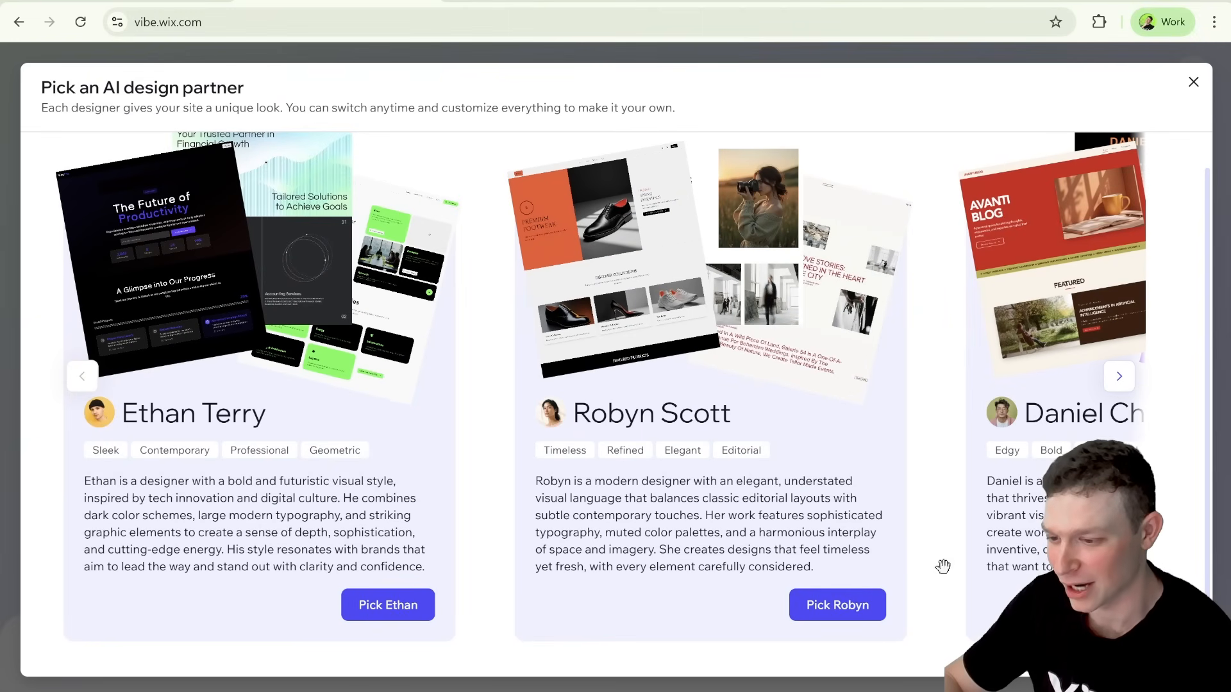
pyautogui.click(1114, 379)
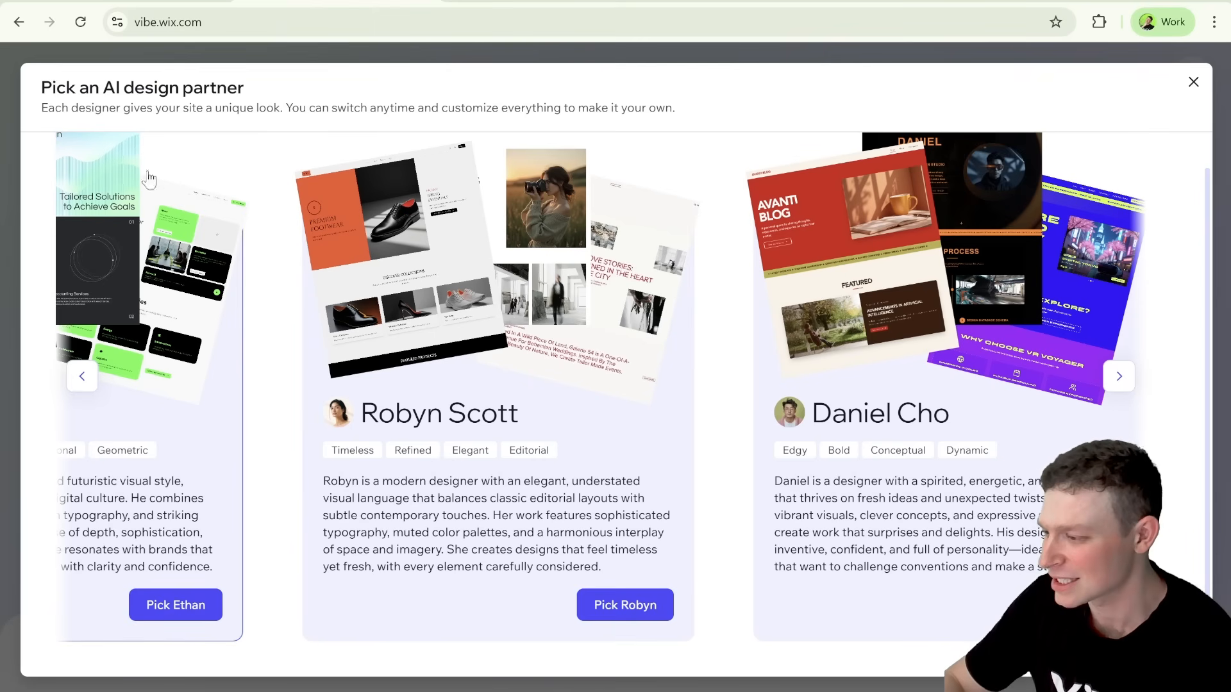
pyautogui.click(1192, 82)
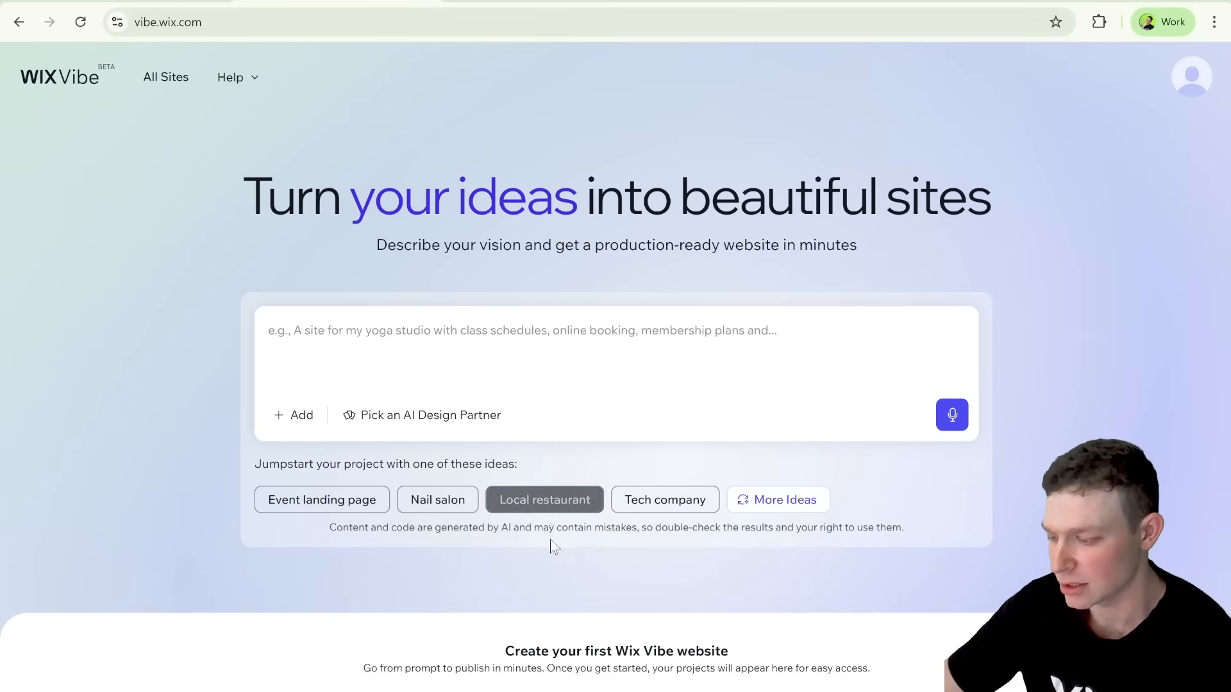
# Refresh the suggested project ideas, choose the Travel blog prompt and submit it to generate a site blueprint
pyautogui.click(771, 506)
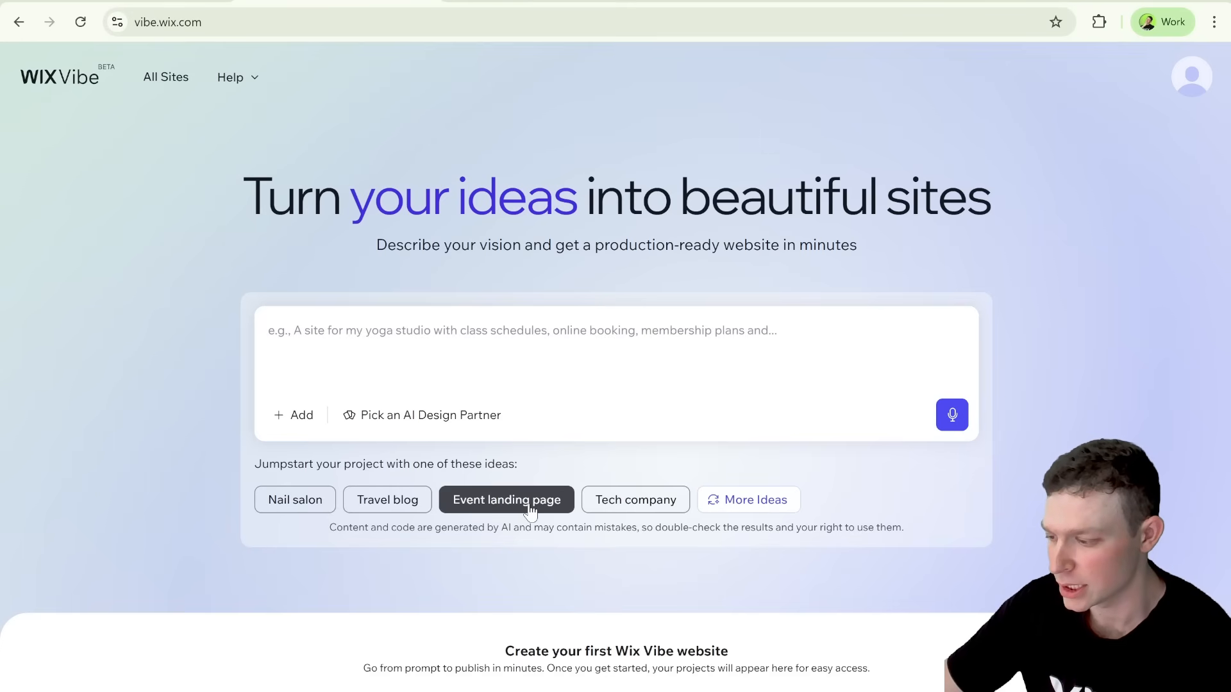
pyautogui.click(387, 500)
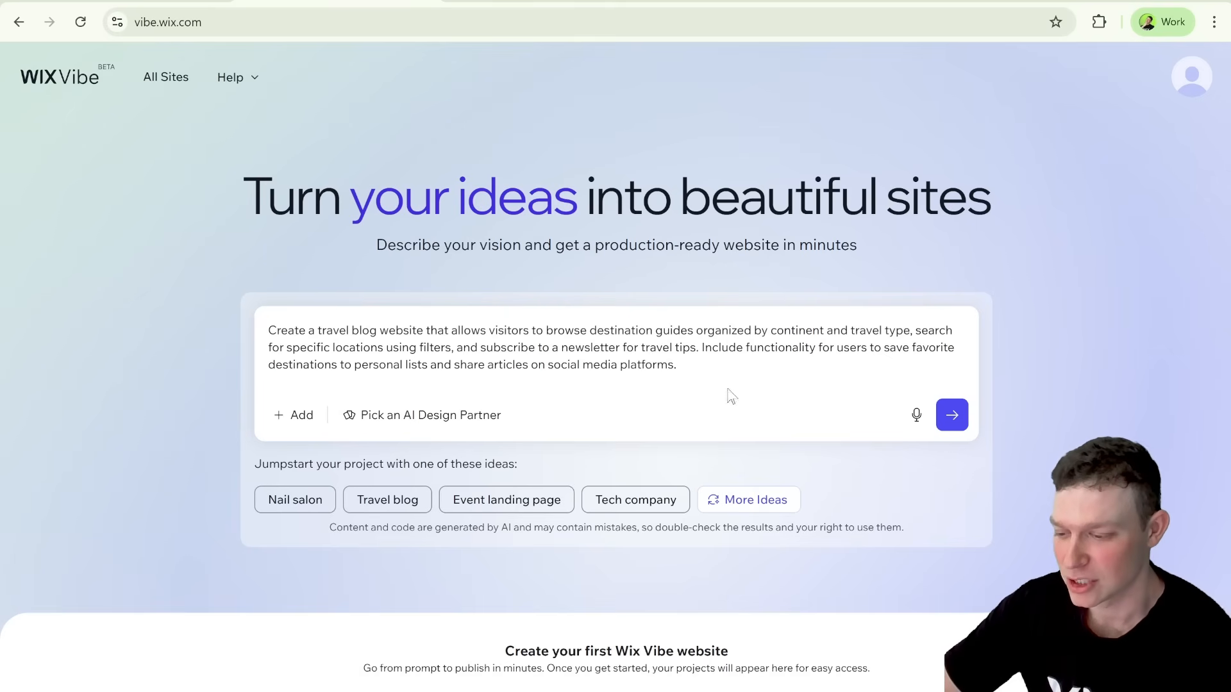
pyautogui.click(960, 427)
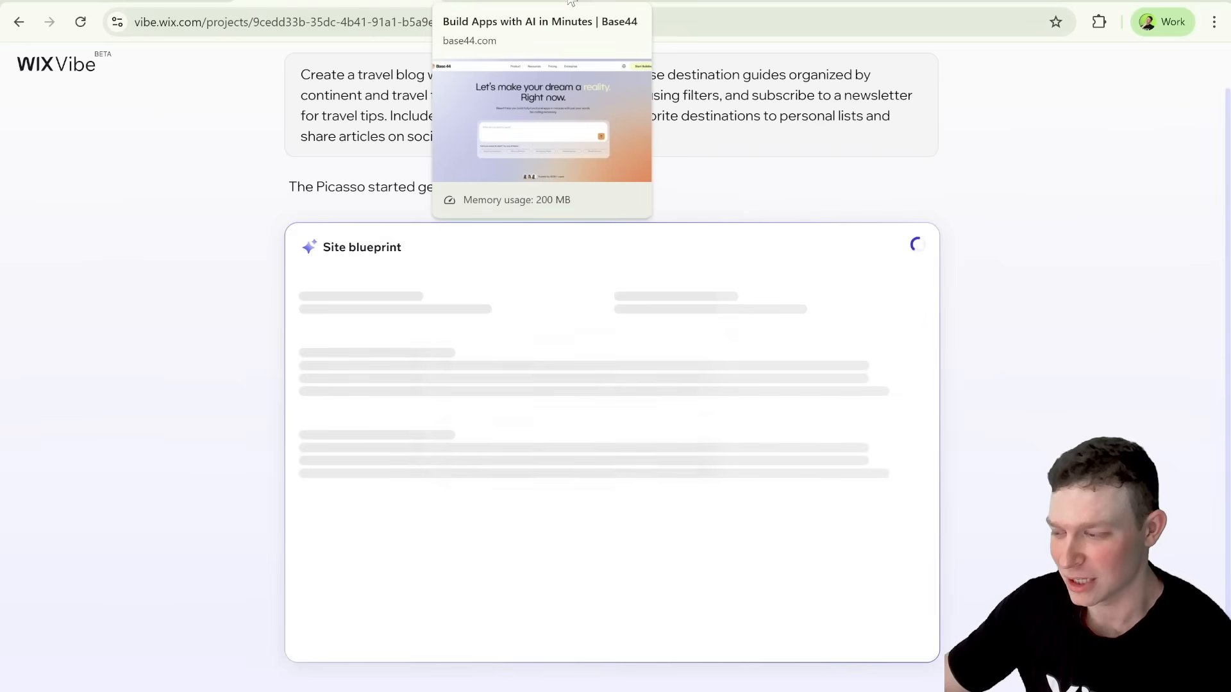
# Switch to the Base44 website and look over its homepage while the blueprint is generating
pyautogui.click(570, 1)
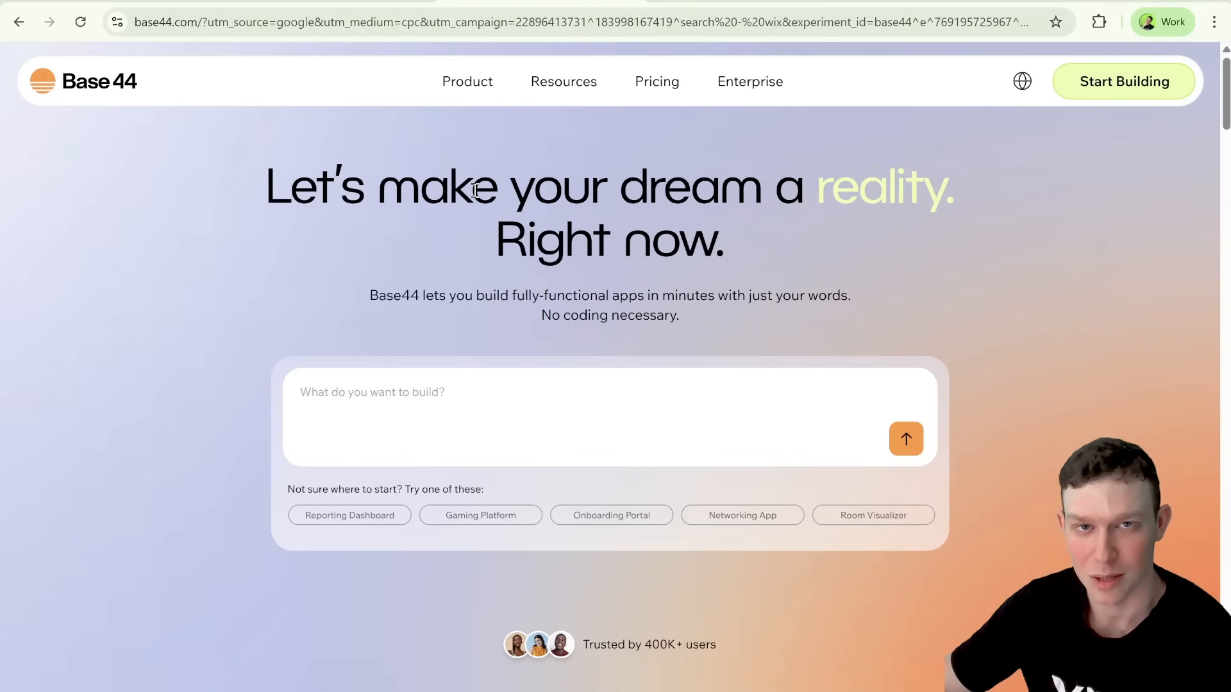
pyautogui.scroll(-3, 407, 192)
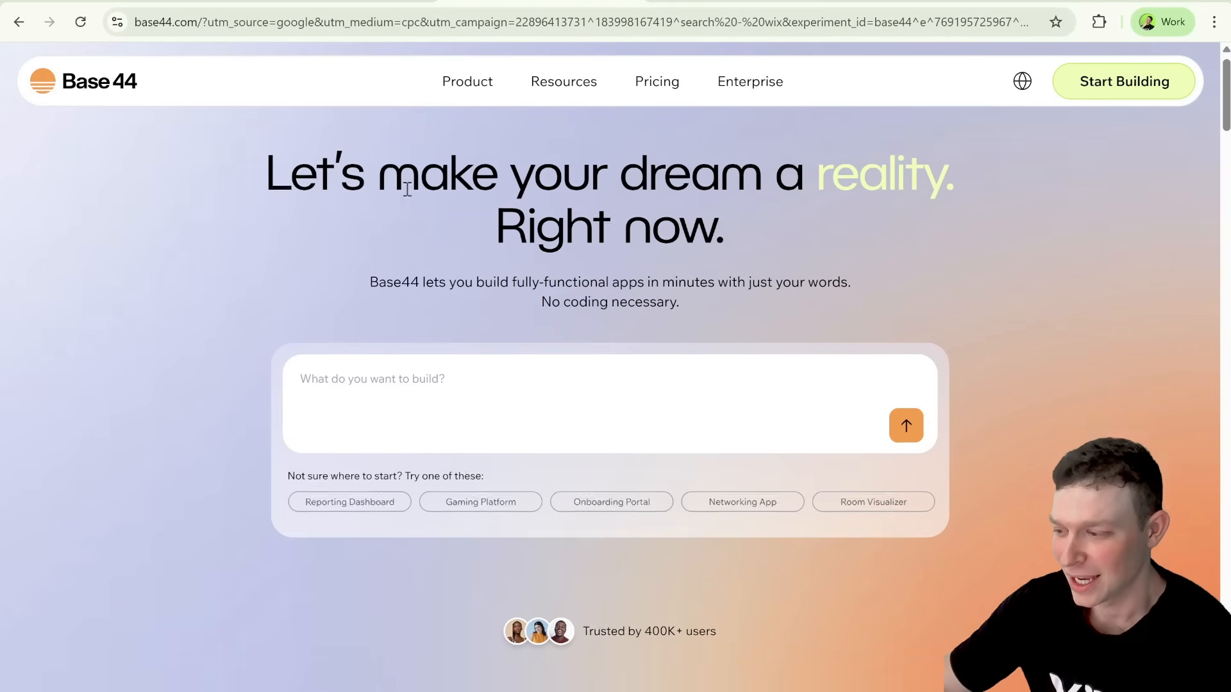
pyautogui.scroll(3, 487, 214)
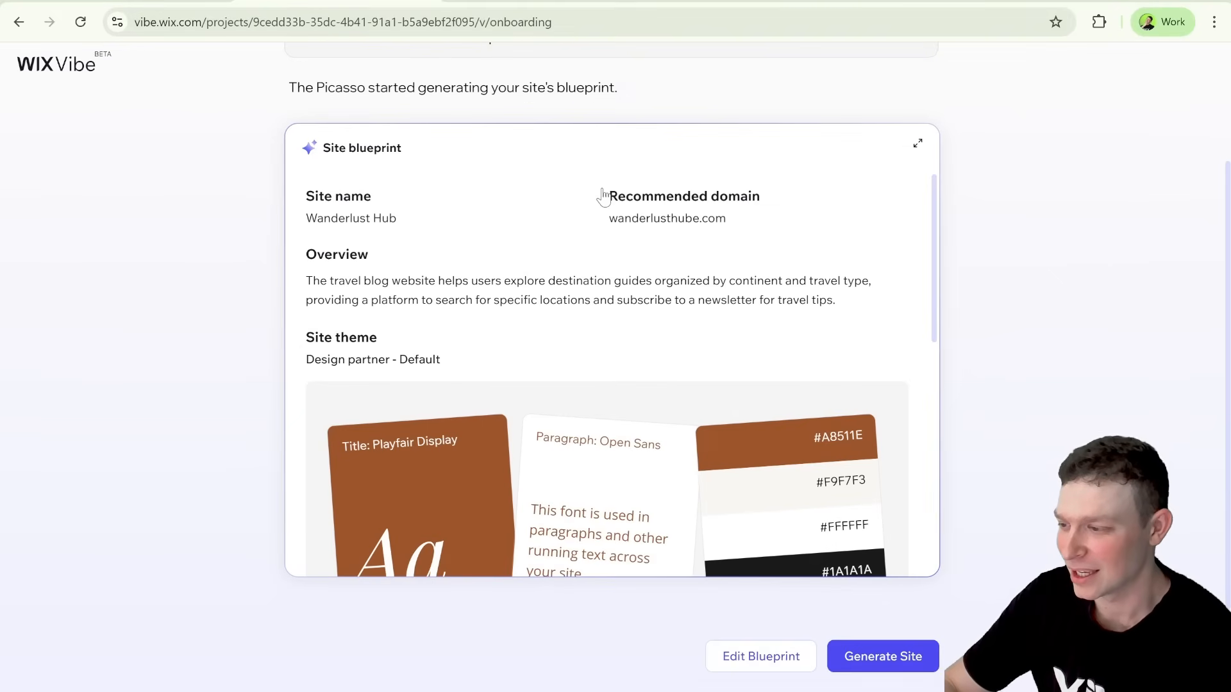
# Review the generated site blueprint, including its name, recommended domain, overview, theme, key features and structure
pyautogui.scroll(2, 603, 196)
pyautogui.scroll(-2, 603, 195)
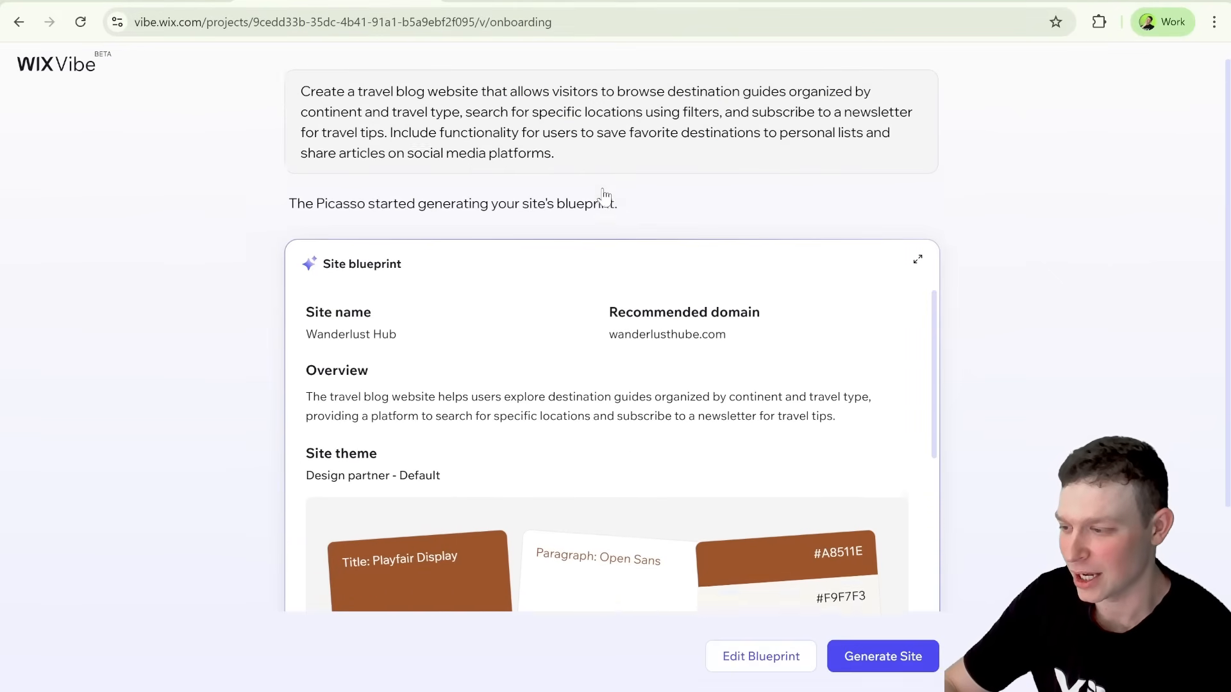
pyautogui.scroll(-2, 564, 205)
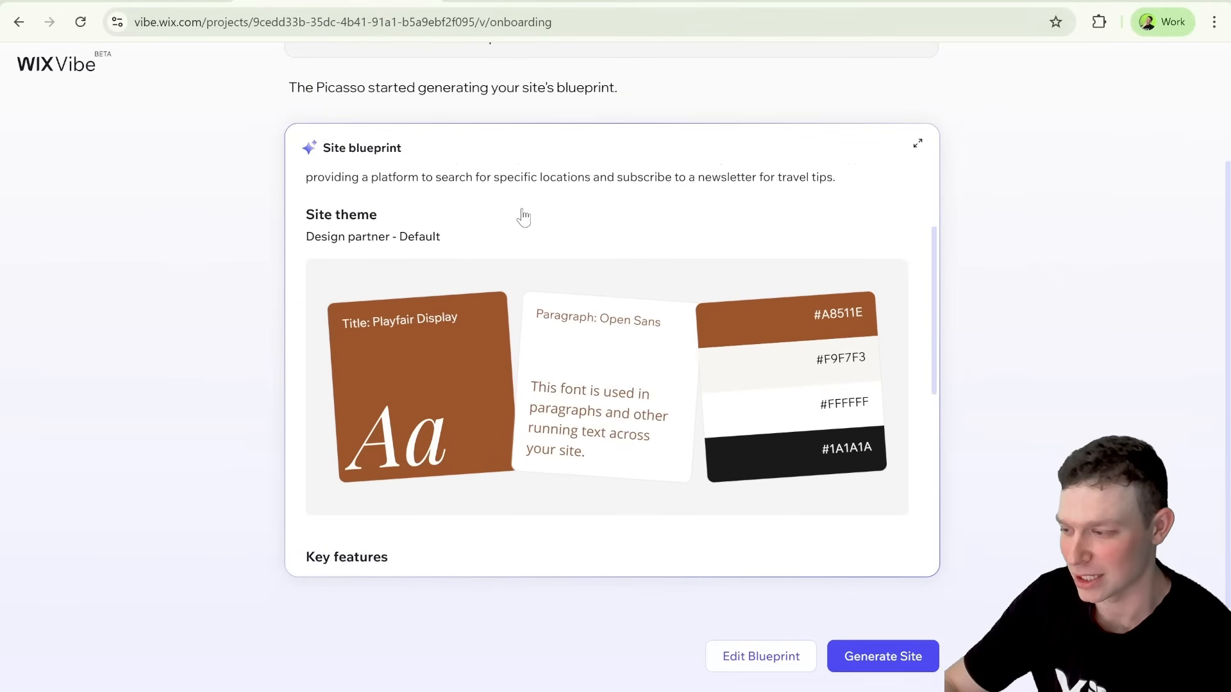
pyautogui.scroll(2, 522, 214)
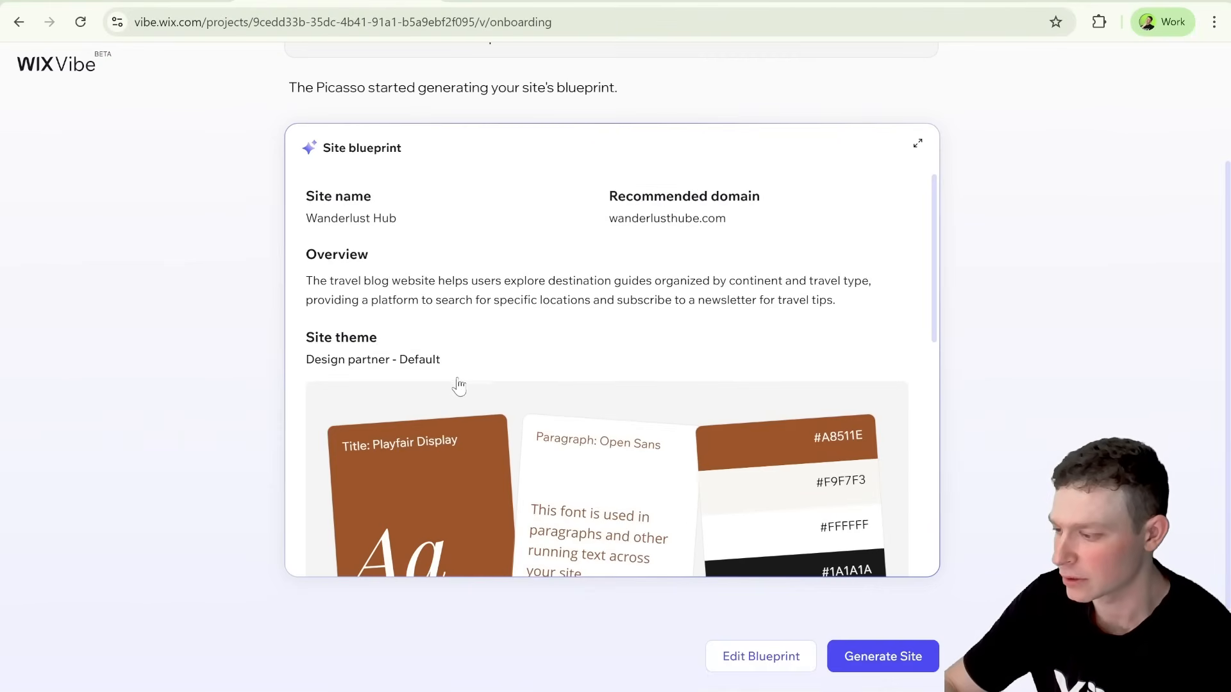
pyautogui.scroll(-6, 462, 387)
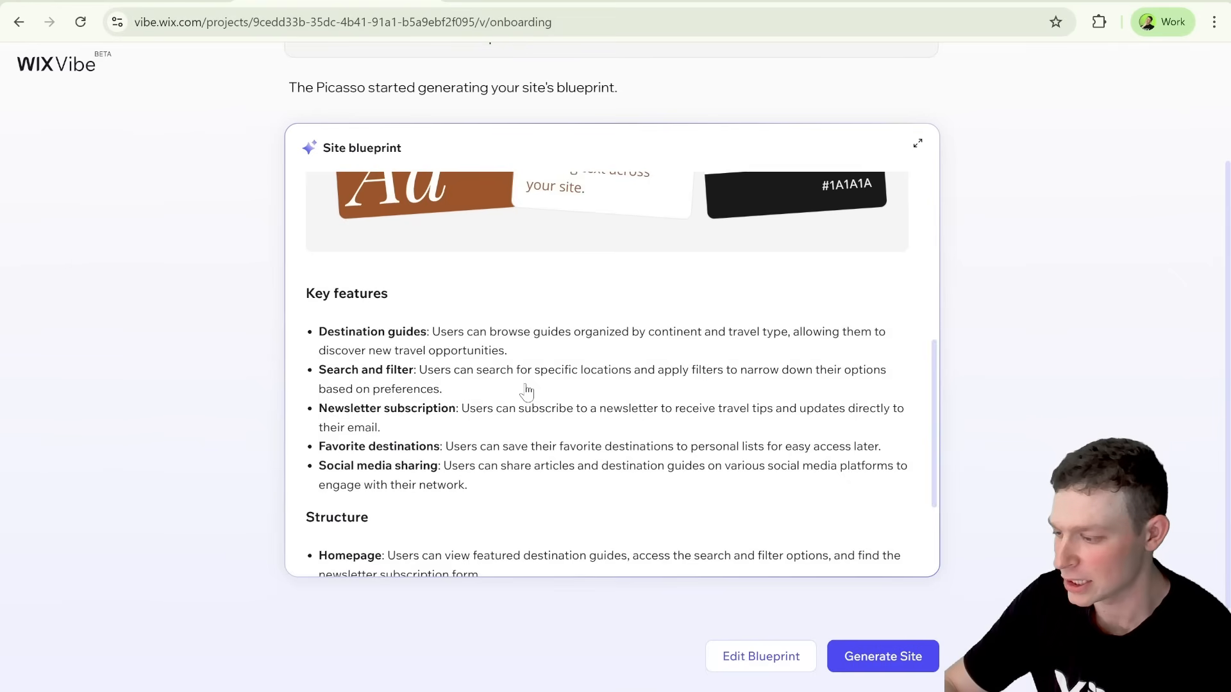
pyautogui.scroll(-3, 525, 389)
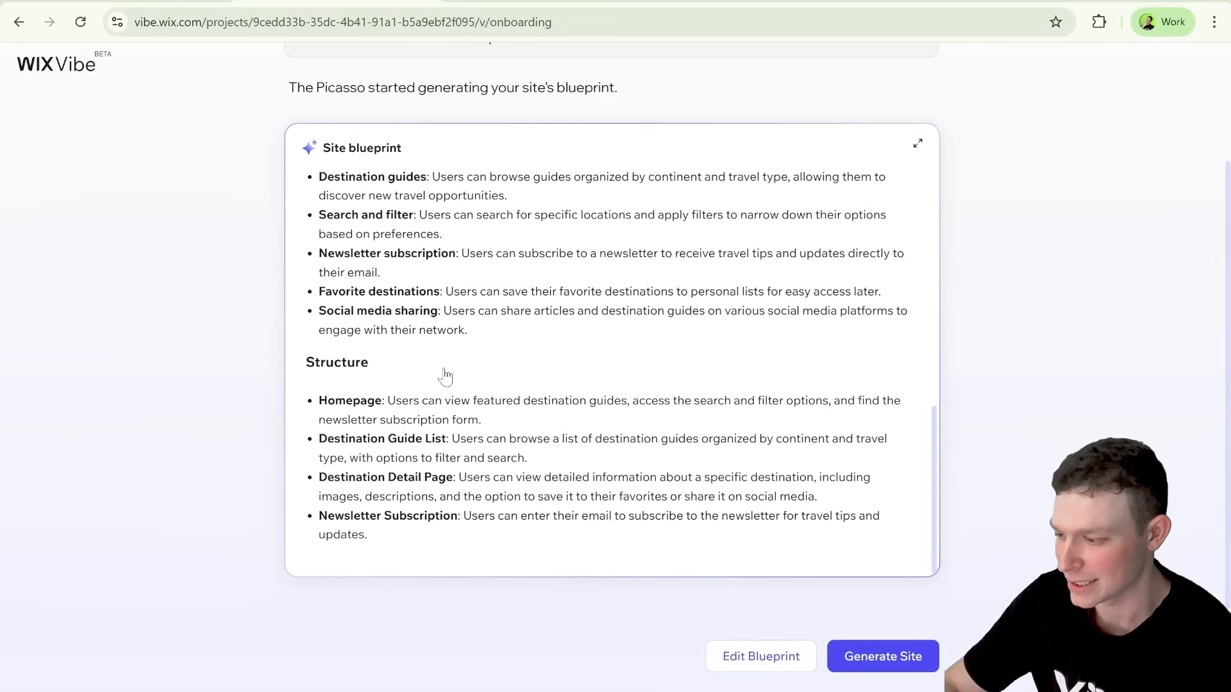
pyautogui.scroll(5, 446, 377)
pyautogui.scroll(5, 447, 377)
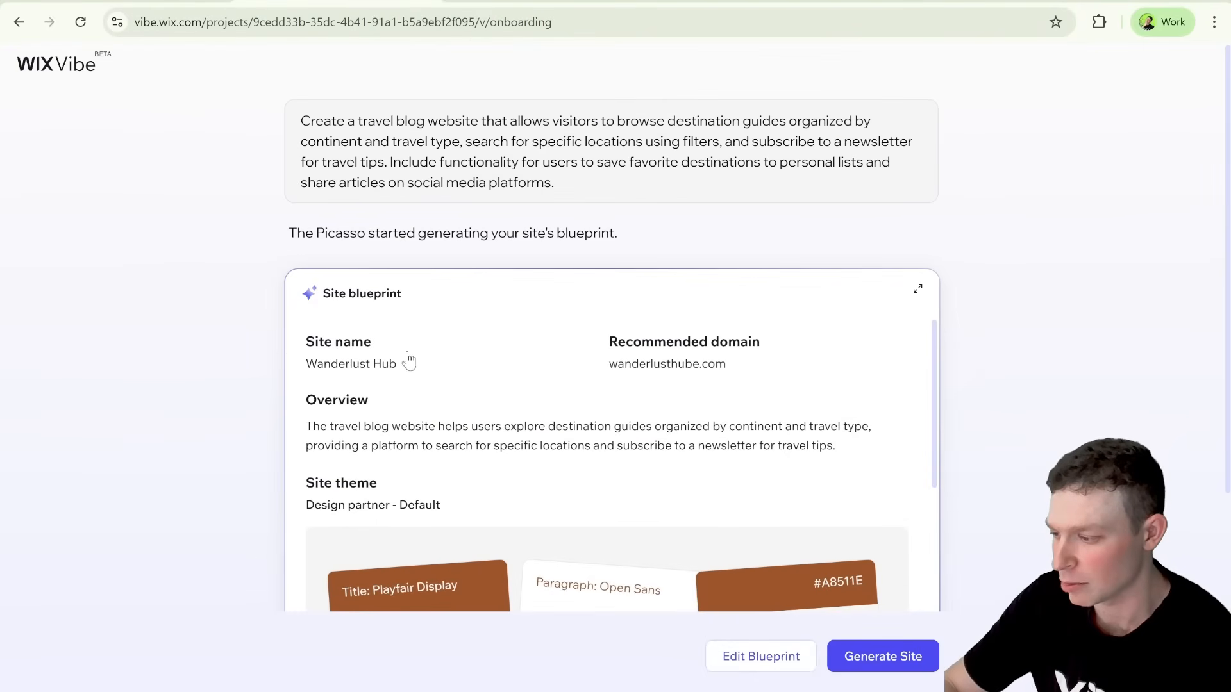
# Open the site blueprint for editing and examine its editable site name, design partner, theme, key features and structure
pyautogui.click(386, 368)
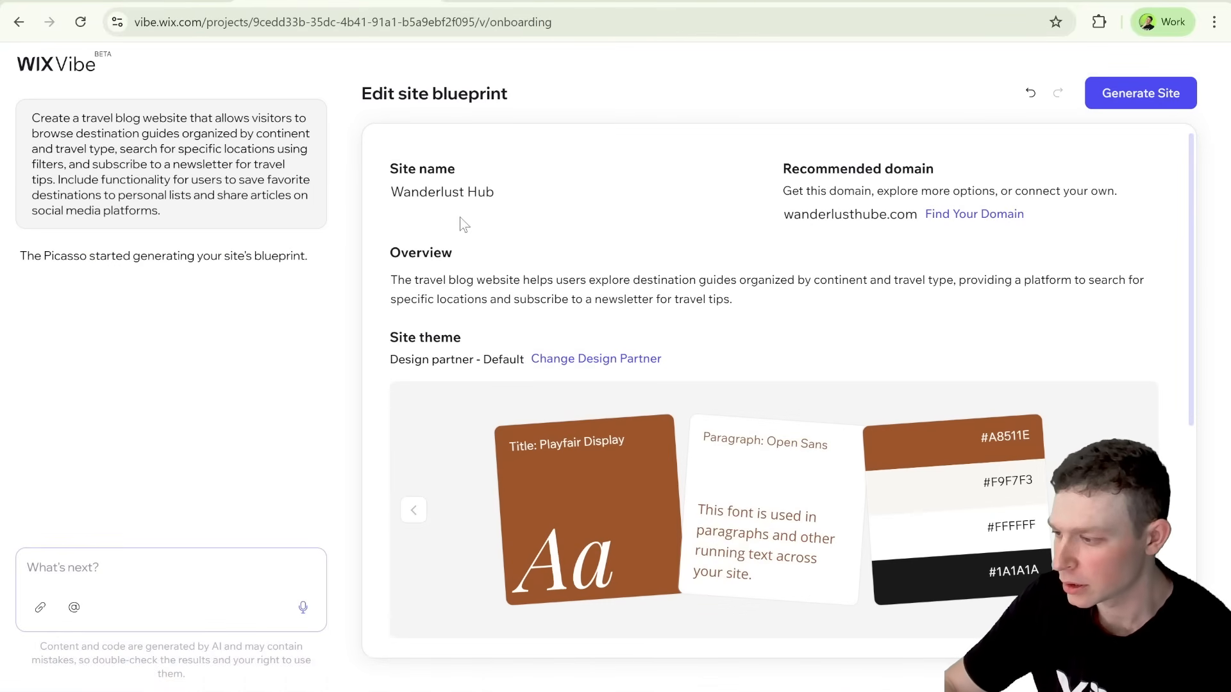
pyautogui.moveTo(454, 187)
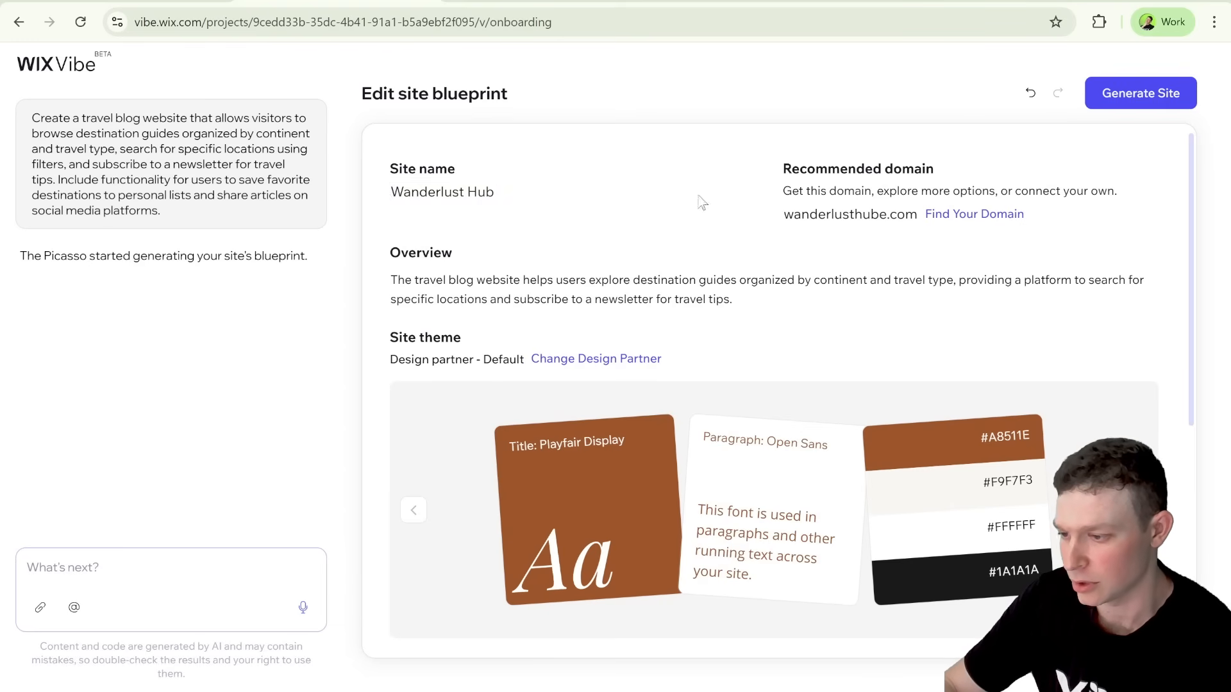
pyautogui.moveTo(583, 381)
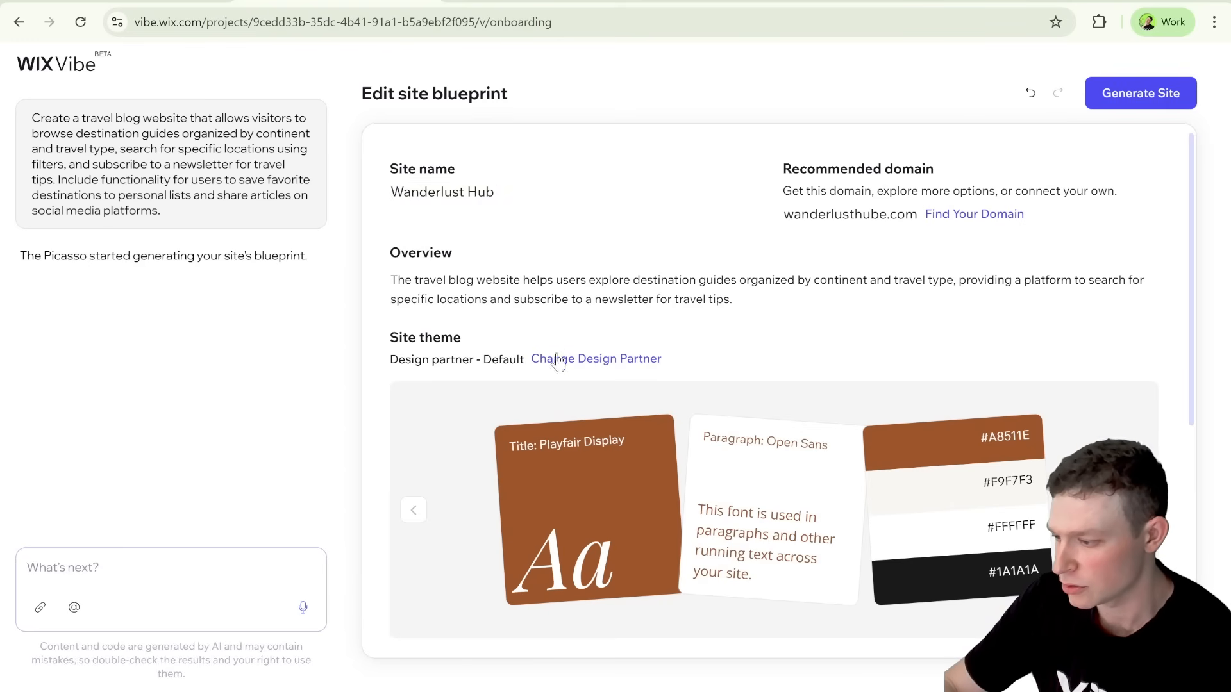
pyautogui.scroll(-3, 619, 371)
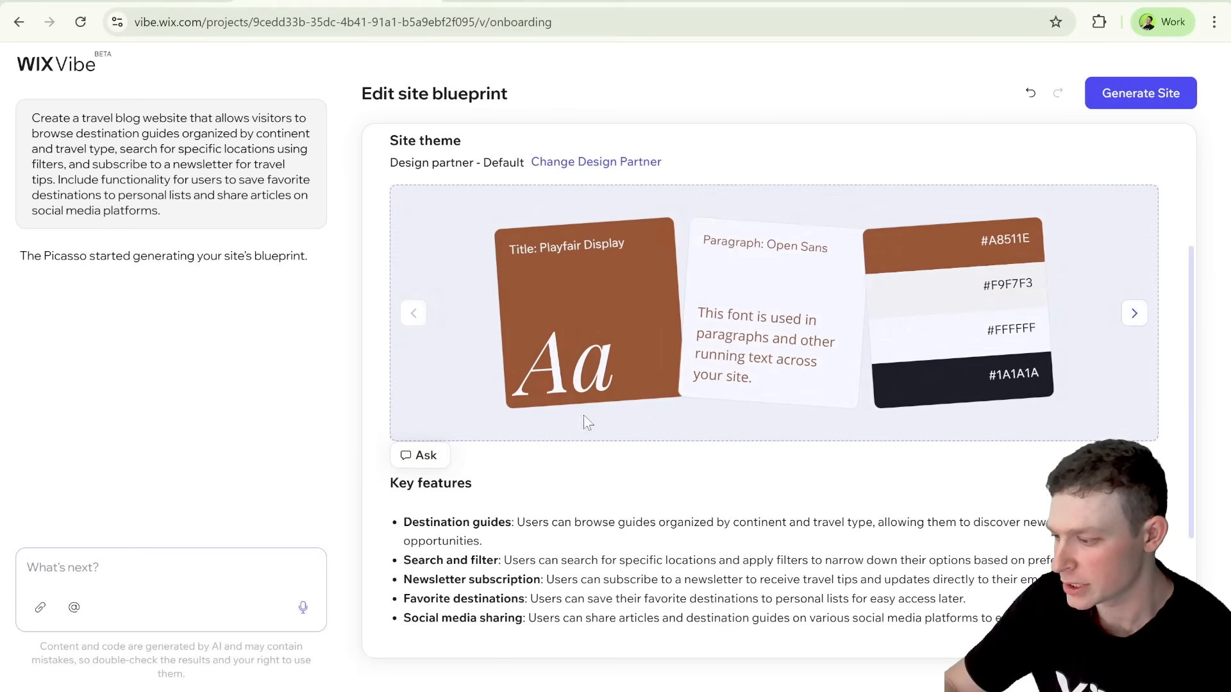
pyautogui.scroll(-3, 584, 419)
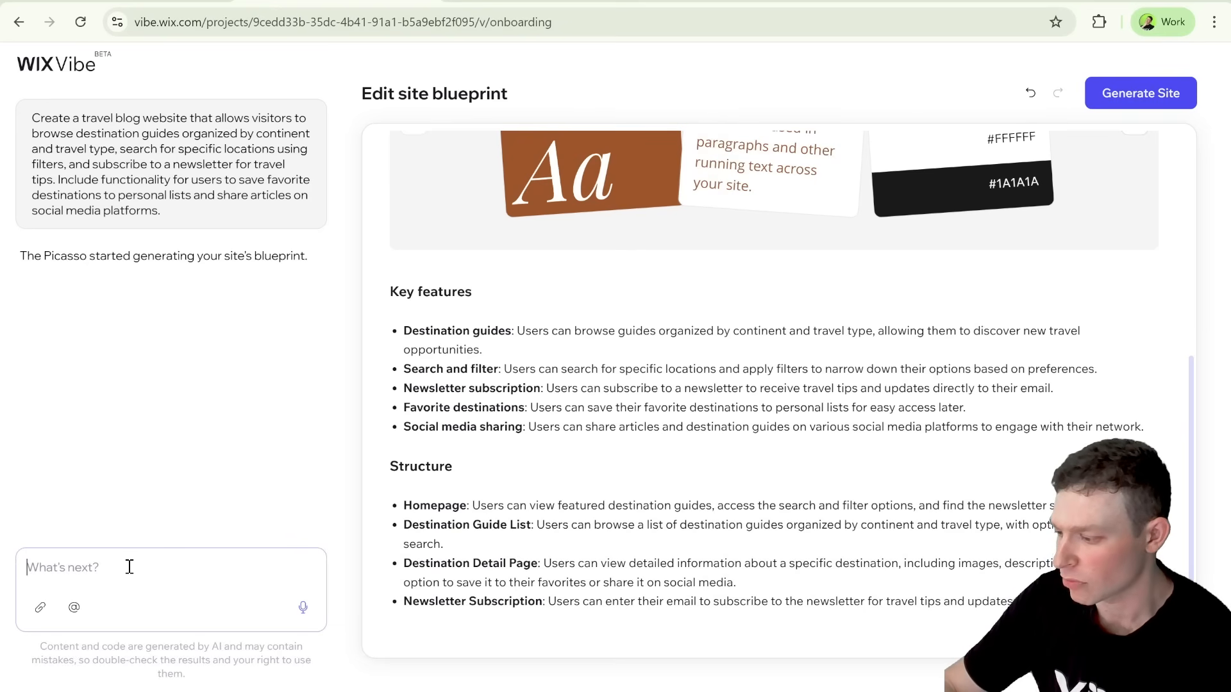
pyautogui.click(161, 568)
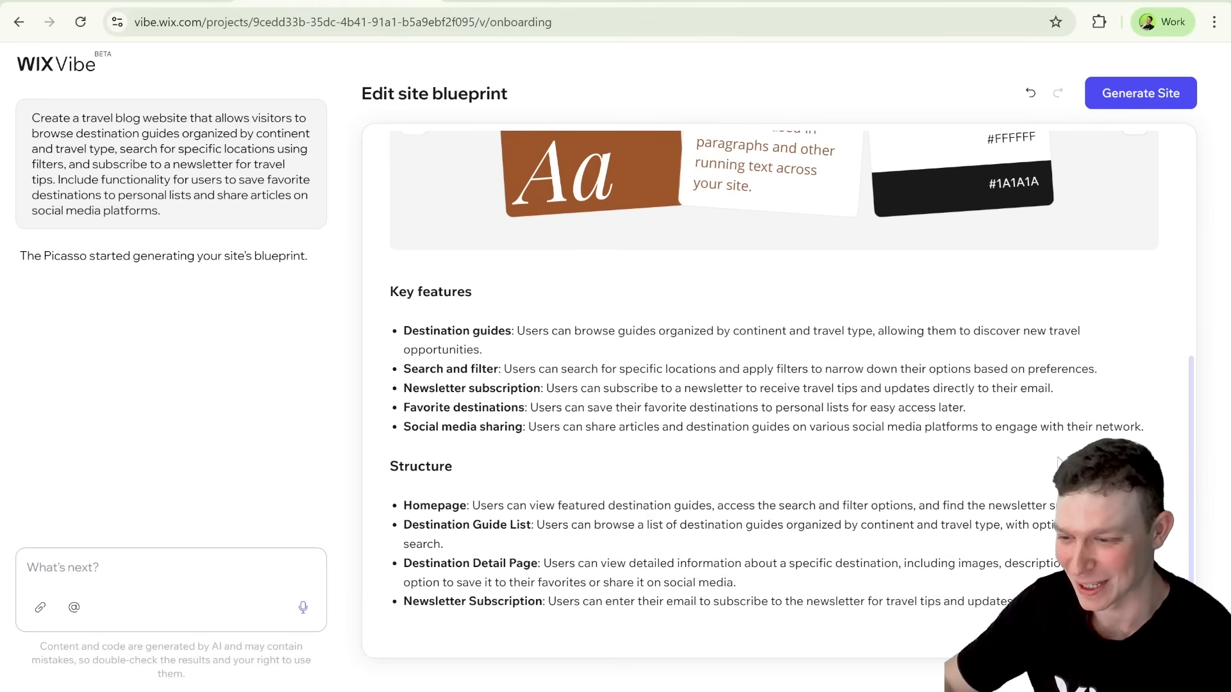
# Generate the site from the blueprint, dismiss the notification request and check the generation progress
pyautogui.click(1165, 91)
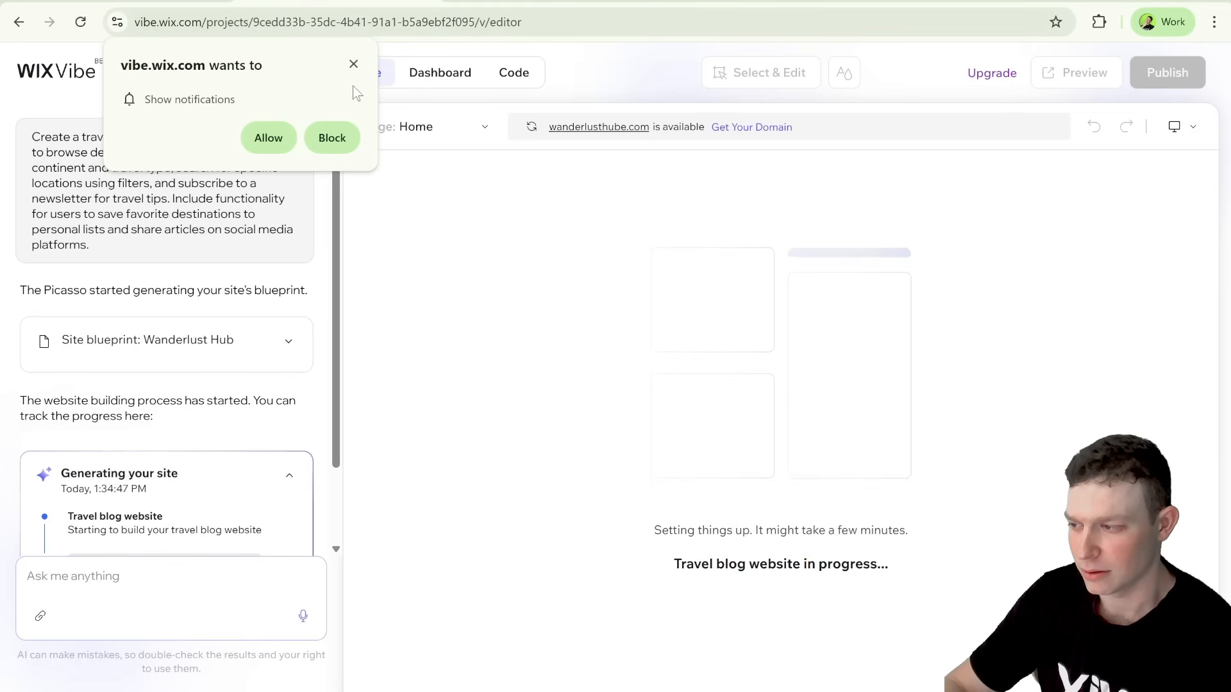
pyautogui.click(354, 63)
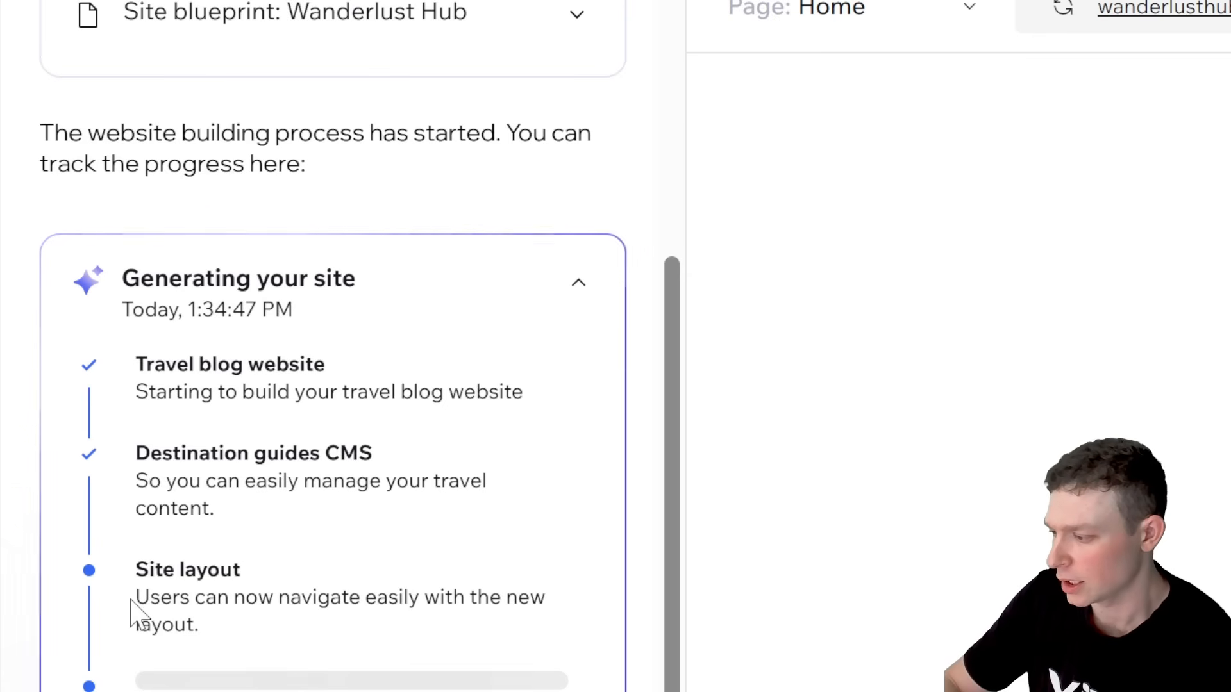
pyautogui.moveTo(135, 602); pyautogui.dragTo(275, 648)
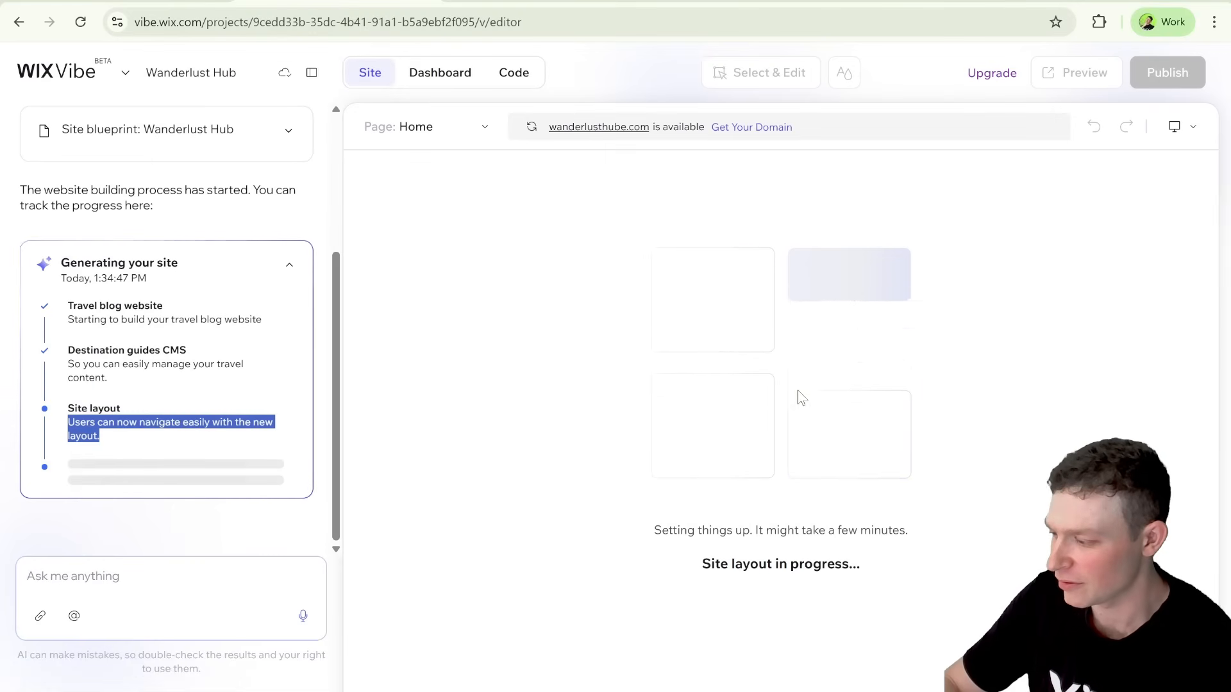
pyautogui.click(136, 583)
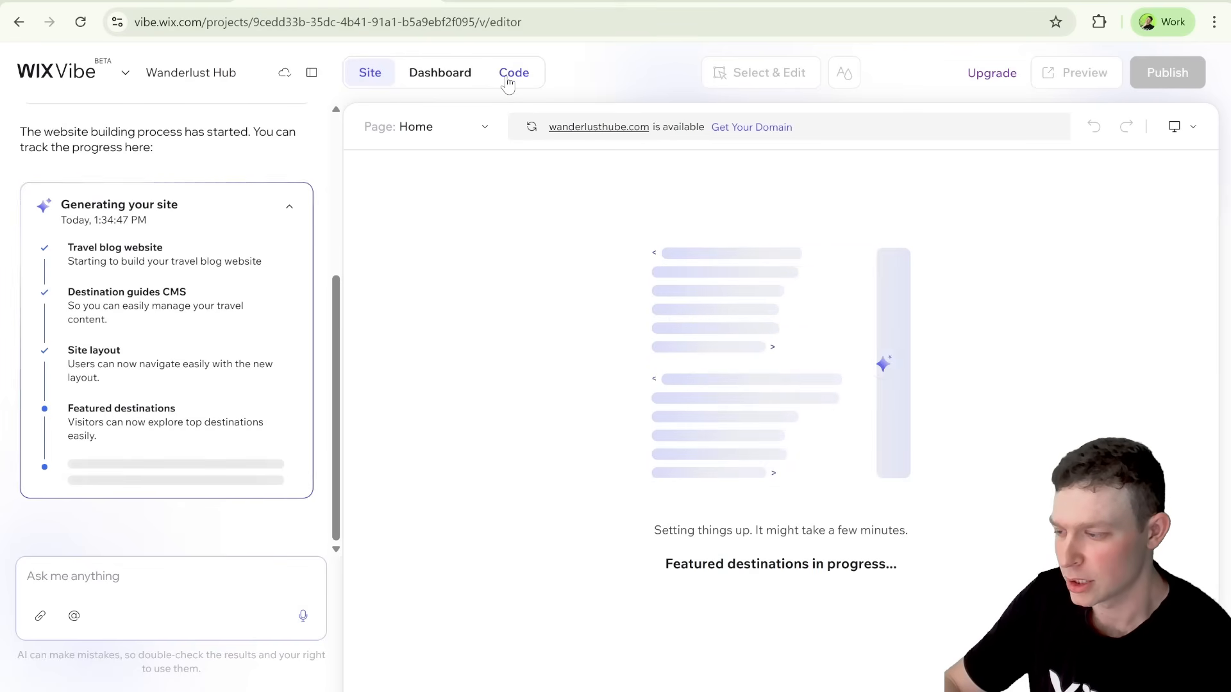
# Open the site's dashboard within the editor and look through its Home page and the Apps options
pyautogui.click(463, 84)
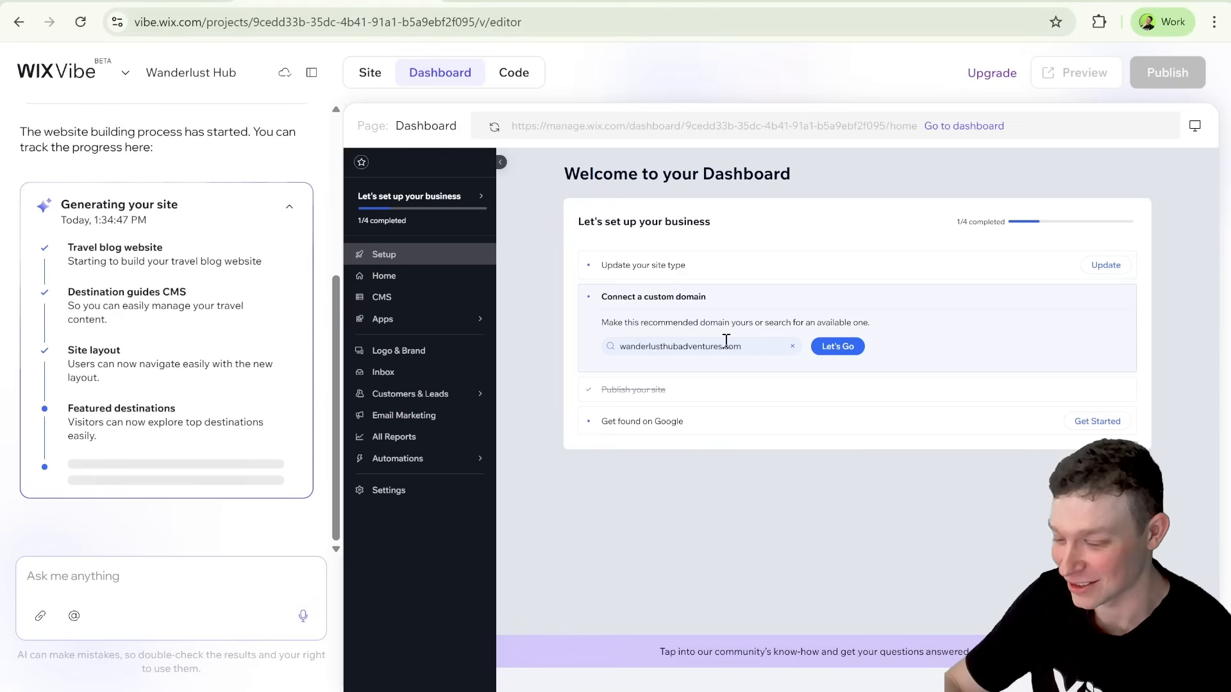
pyautogui.click(412, 287)
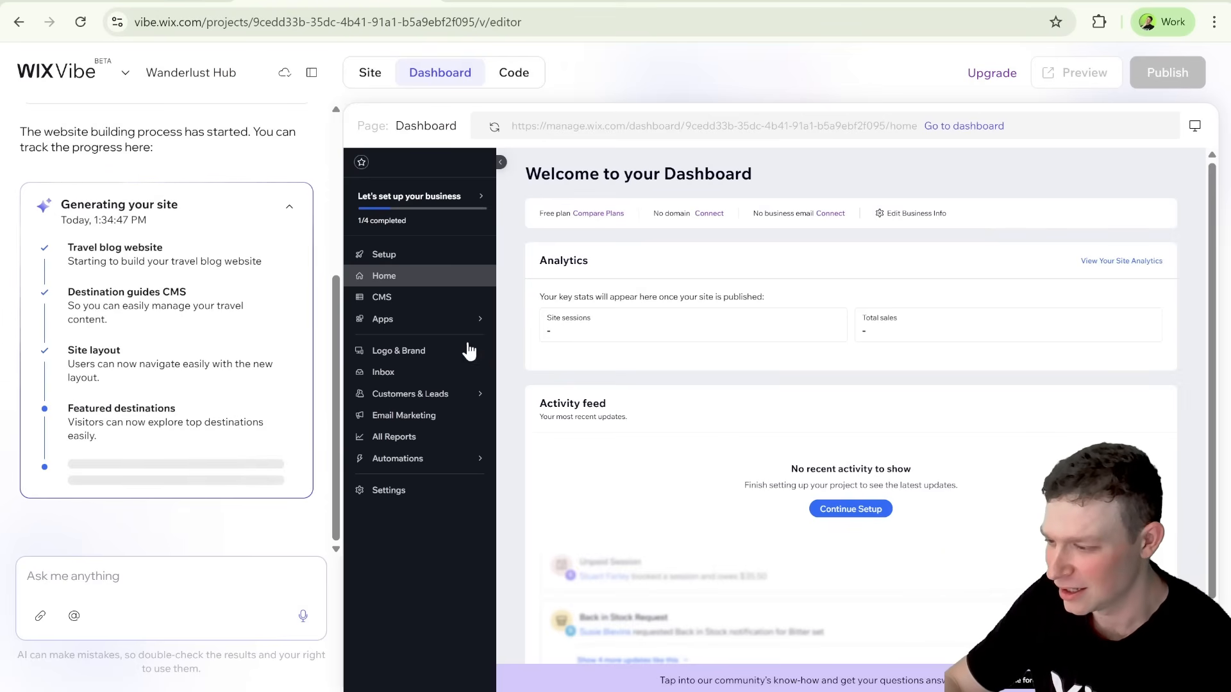
pyautogui.moveTo(449, 319)
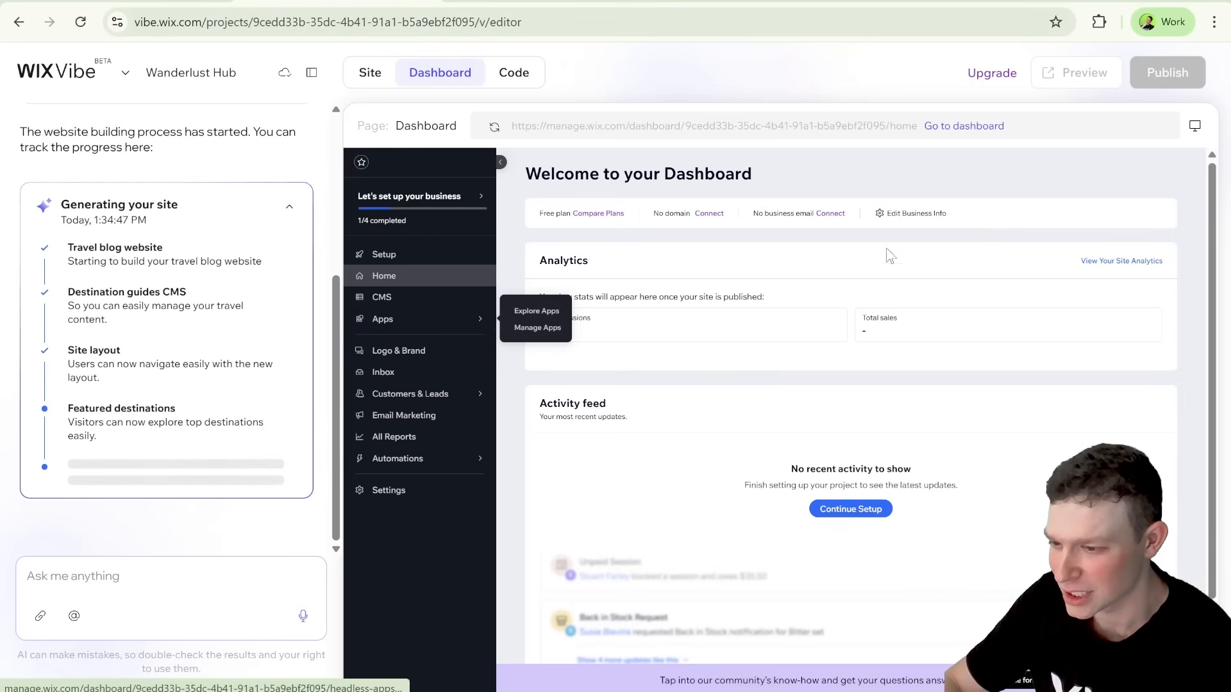
# View the full Wix dashboard in its own page, and return to the Vibe editor to open the site's CMS collections
pyautogui.click(978, 128)
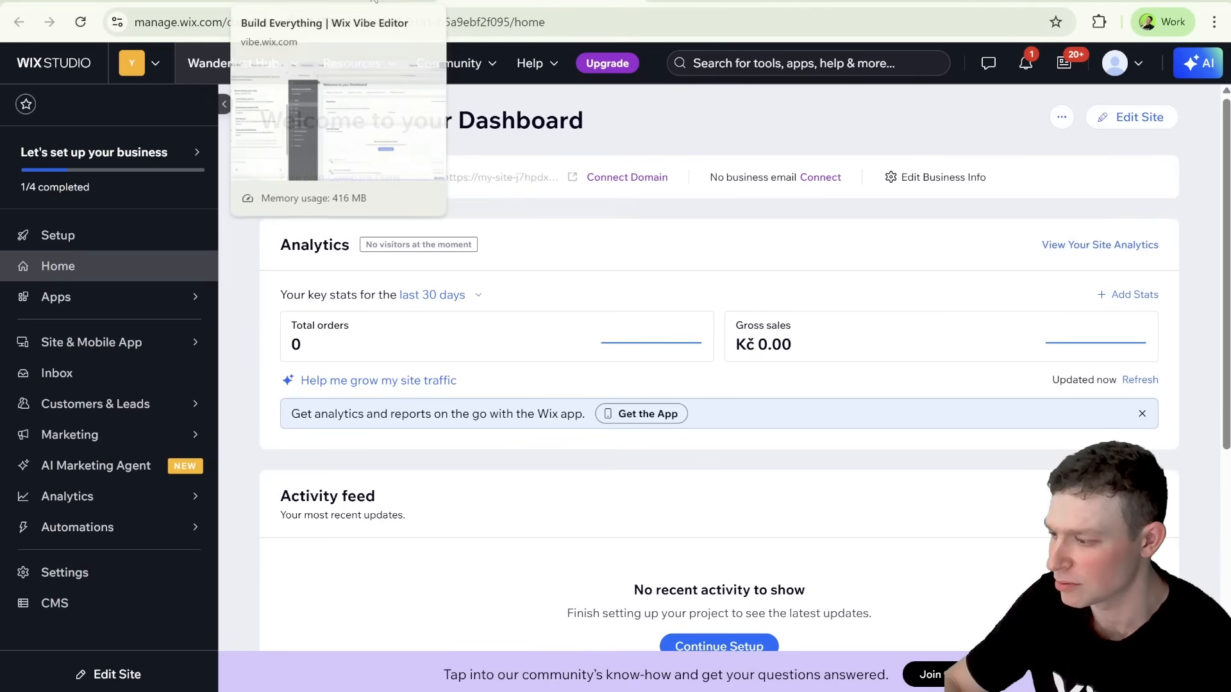
pyautogui.click(375, 1)
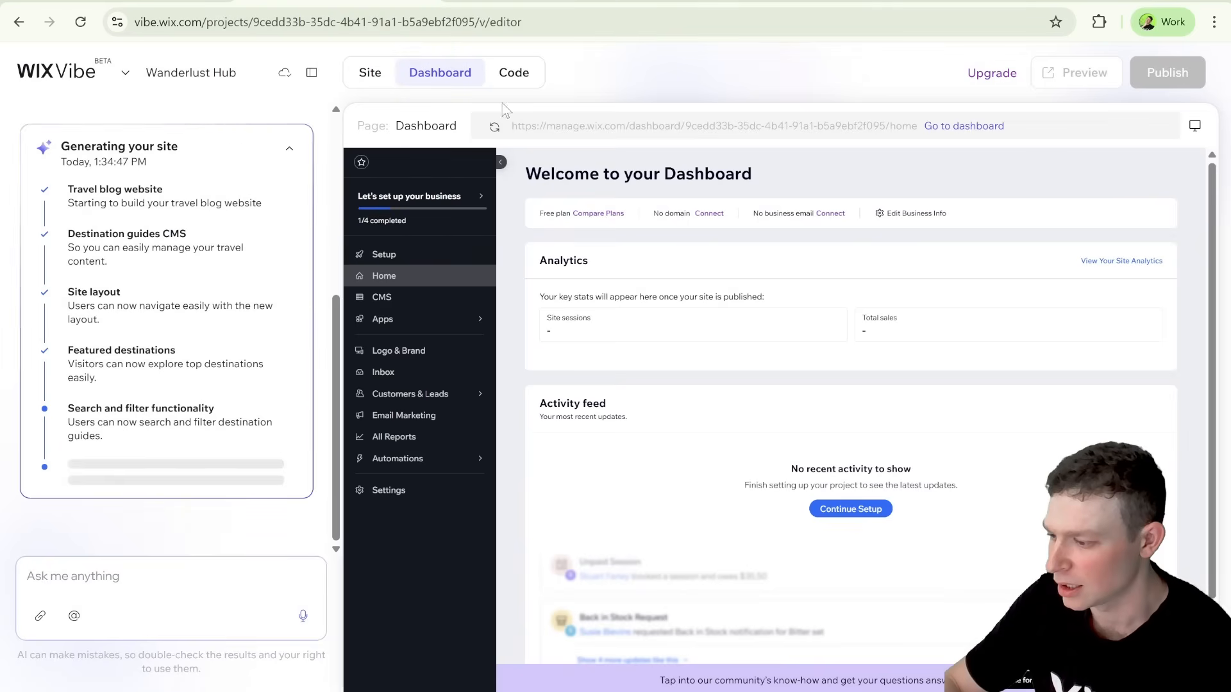
pyautogui.click(429, 308)
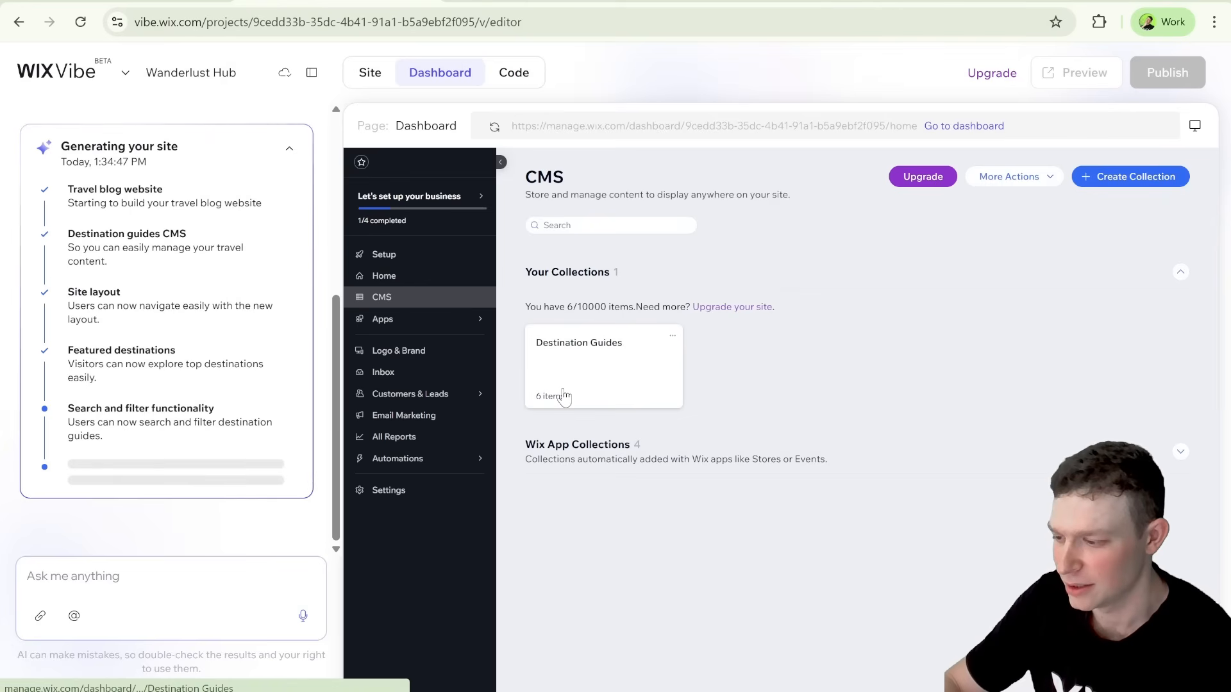
# Open the Destination Guides collection and look through its fields, including URL Slug and Best Time to Visit
pyautogui.click(628, 377)
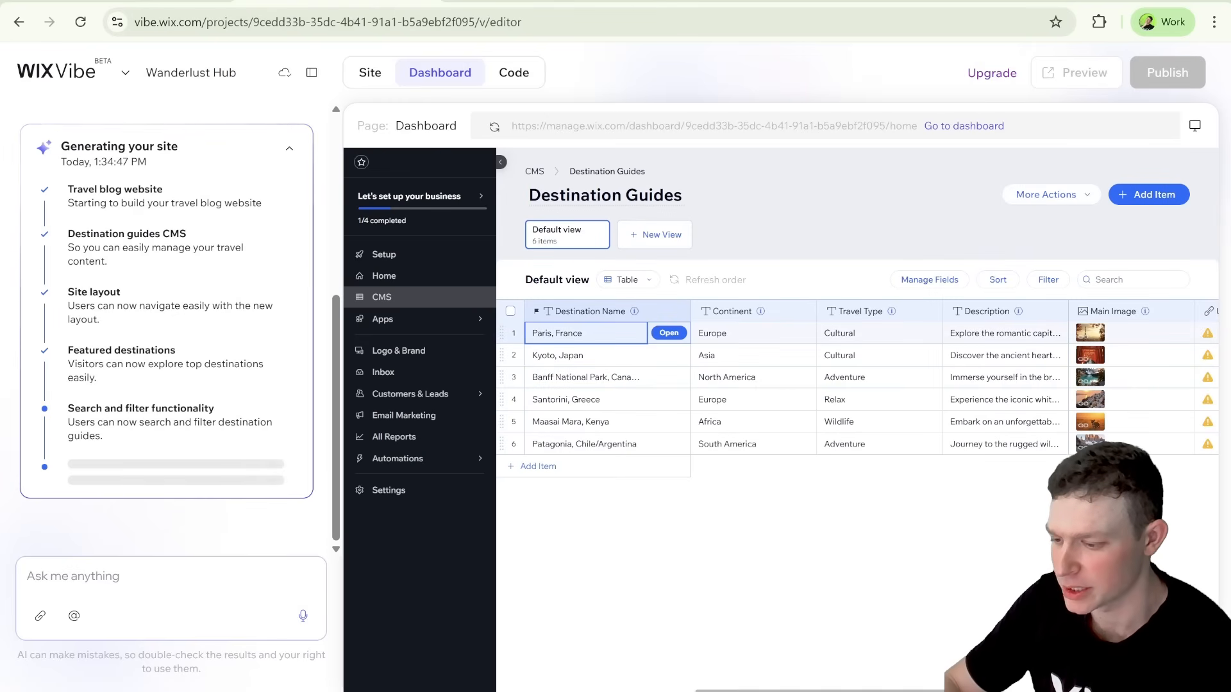
pyautogui.hscroll(5, 833, 384)
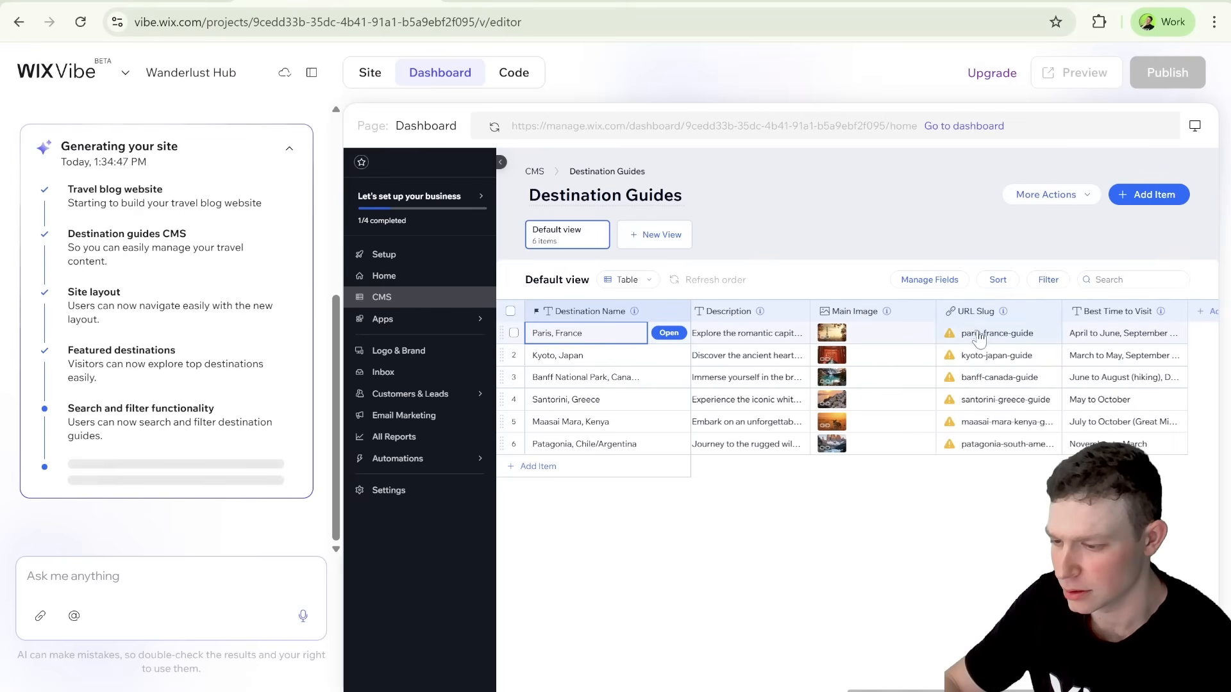
pyautogui.moveTo(978, 318)
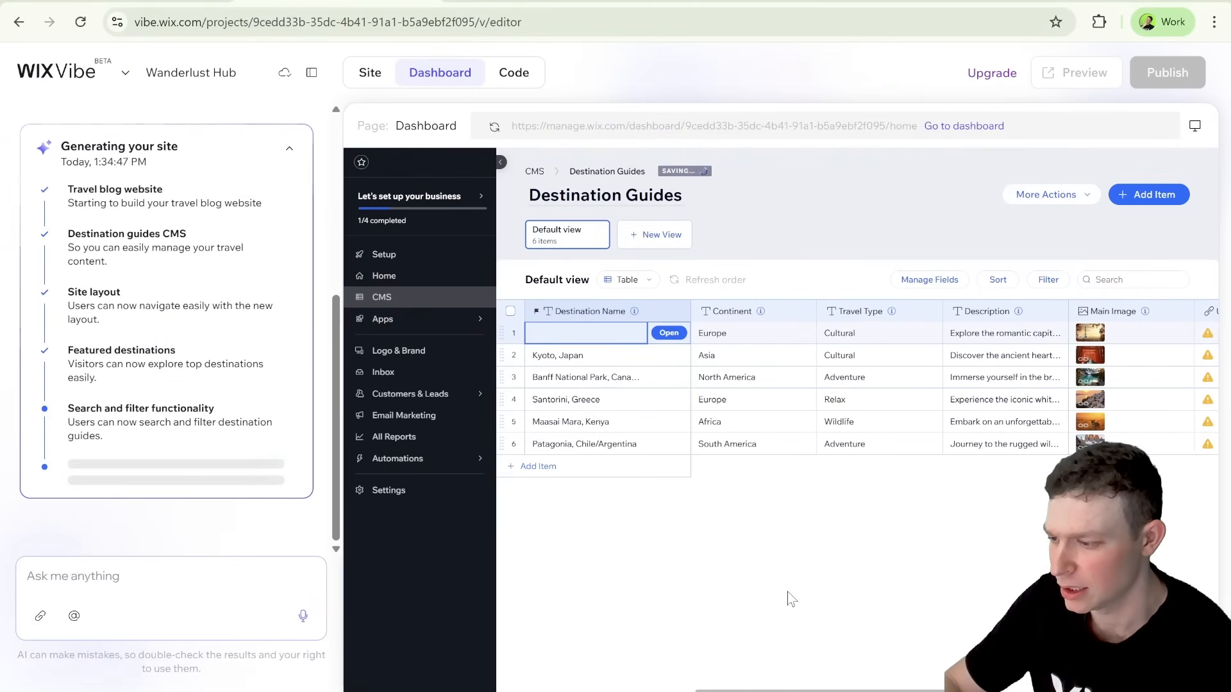
# Set the destination name of the first item in the Destination Guides collection to "Example"
pyautogui.doubleClick(599, 333)
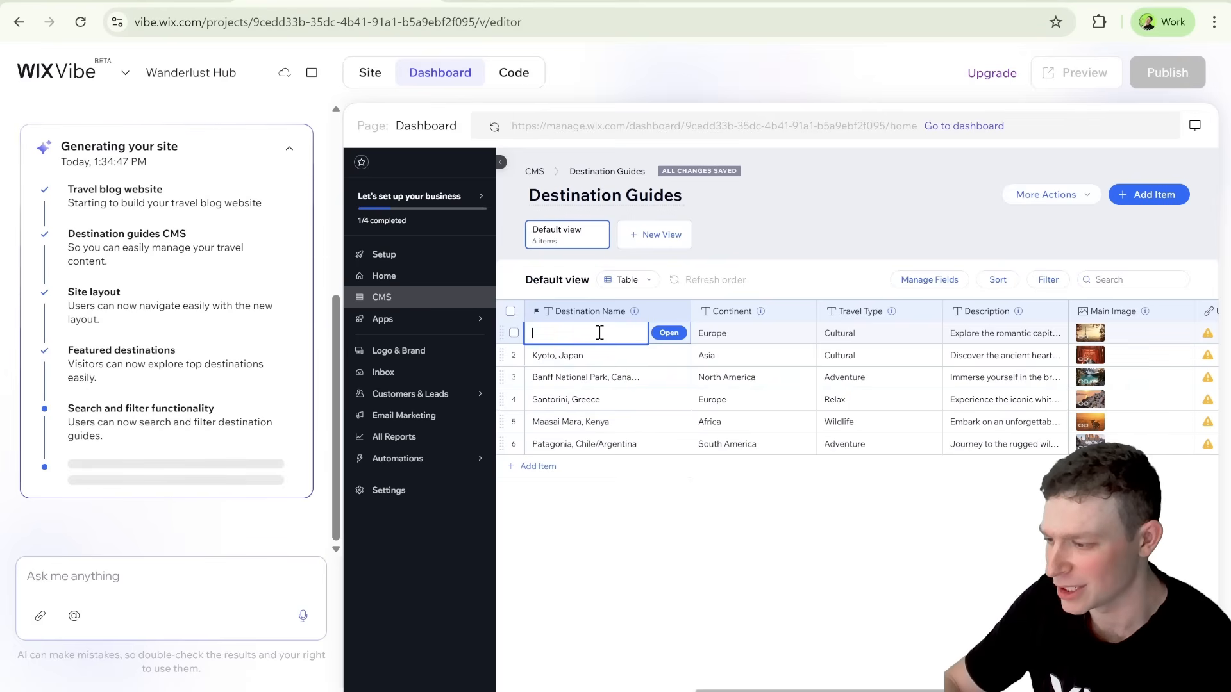
pyautogui.write('Example')
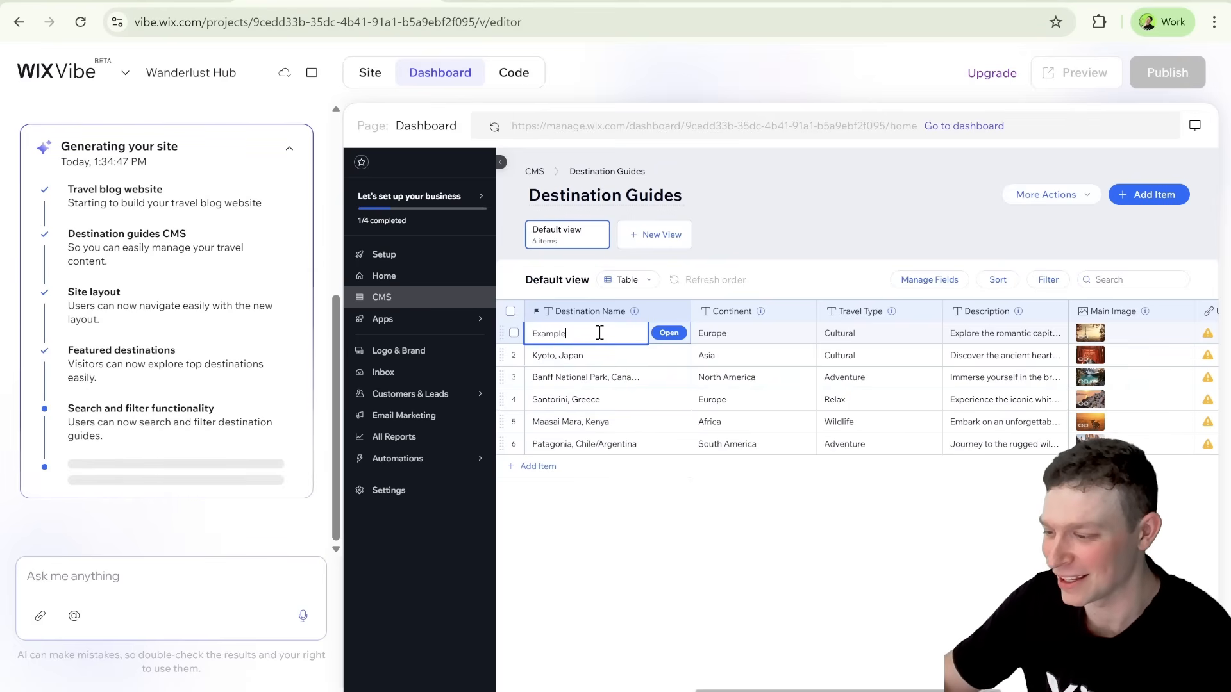
pyautogui.click(612, 583)
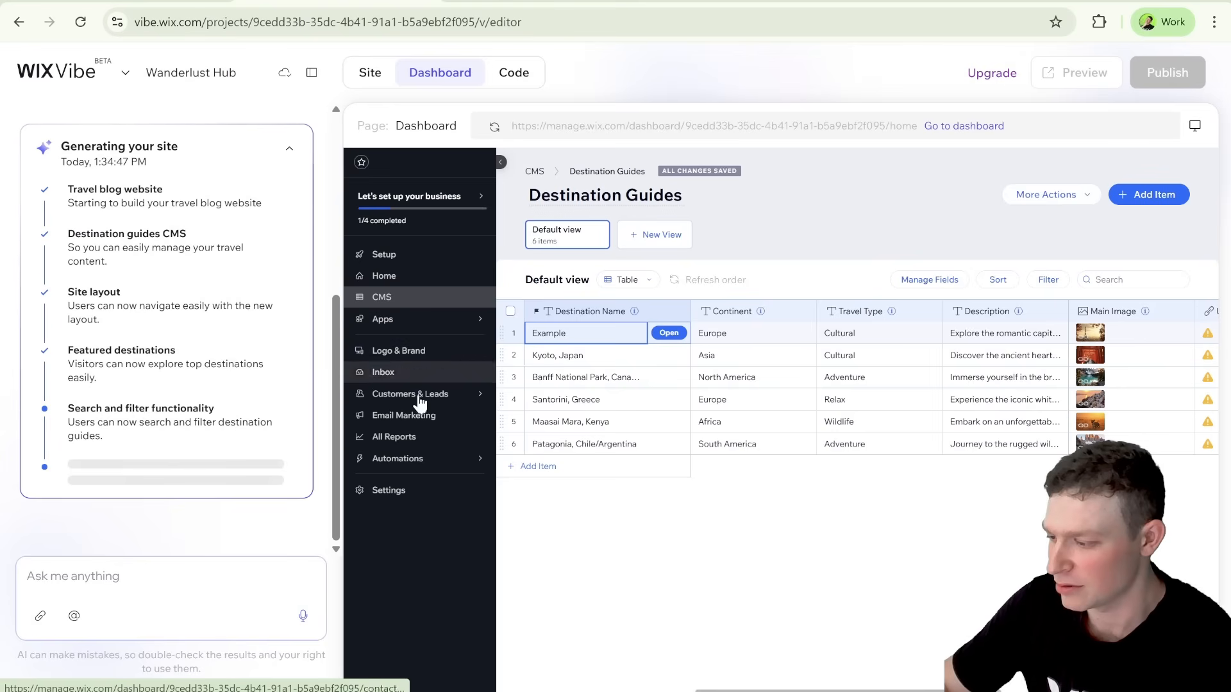
# View the dashboard's Settings page, and switch to the site's code to expand the src, components and ui folders
pyautogui.click(401, 493)
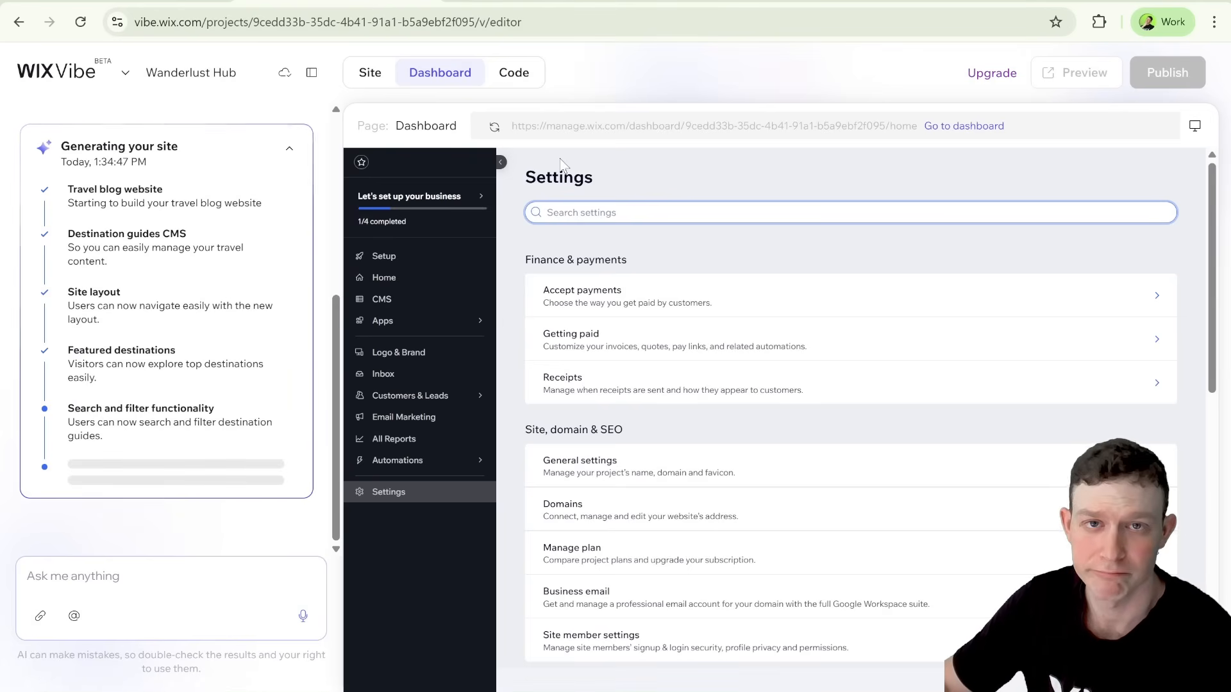
pyautogui.click(517, 74)
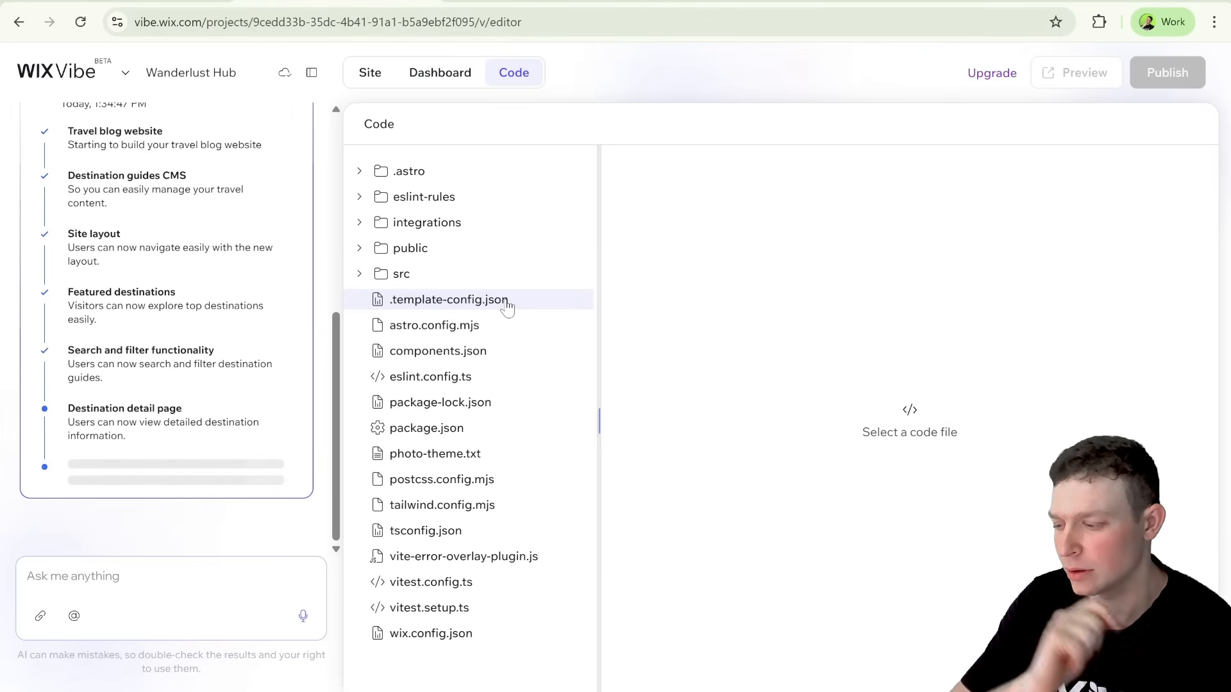
pyautogui.click(366, 280)
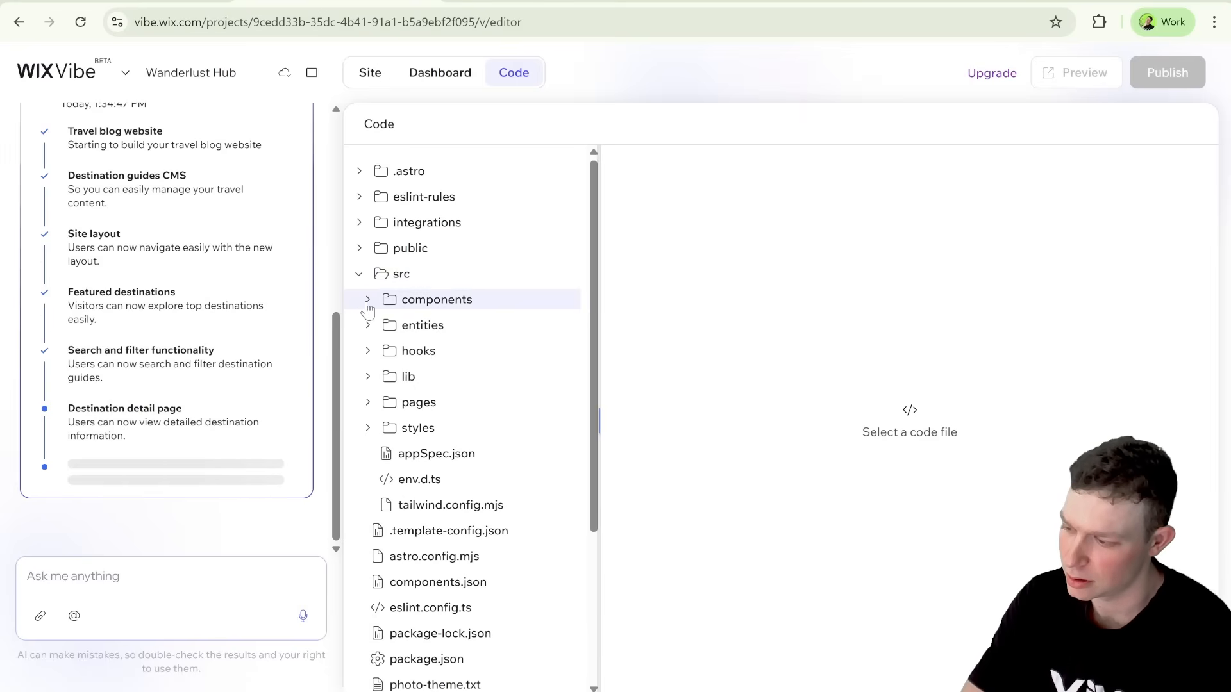
pyautogui.click(367, 303)
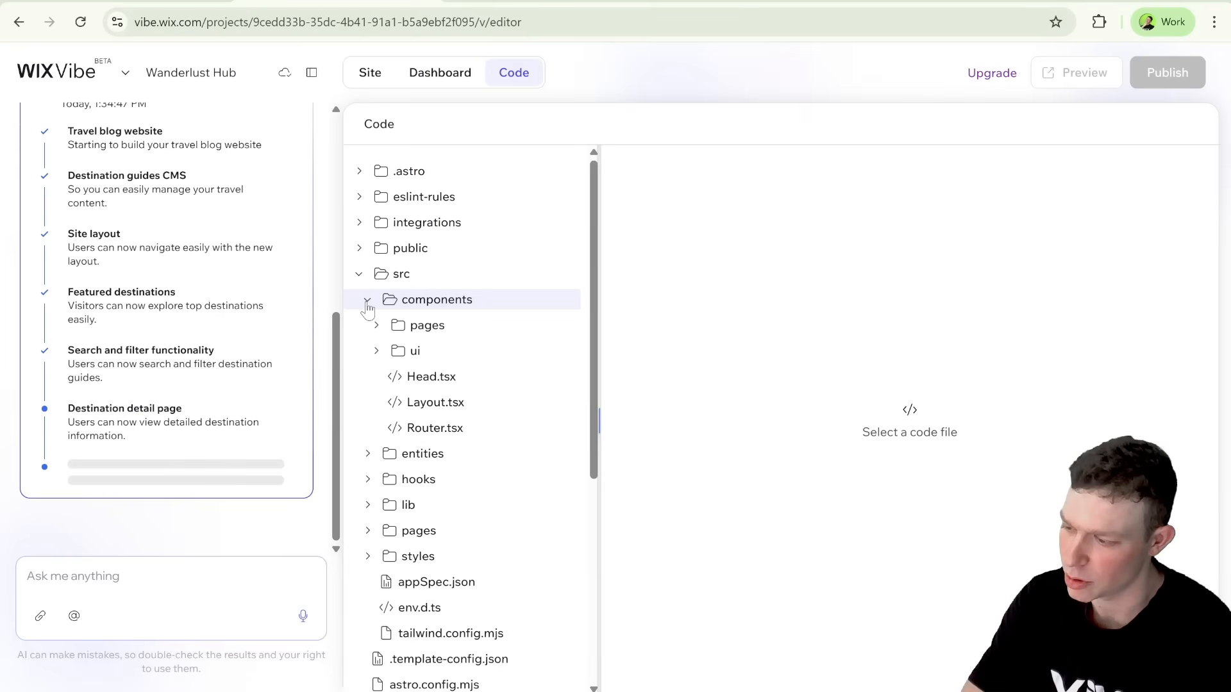
pyautogui.click(376, 352)
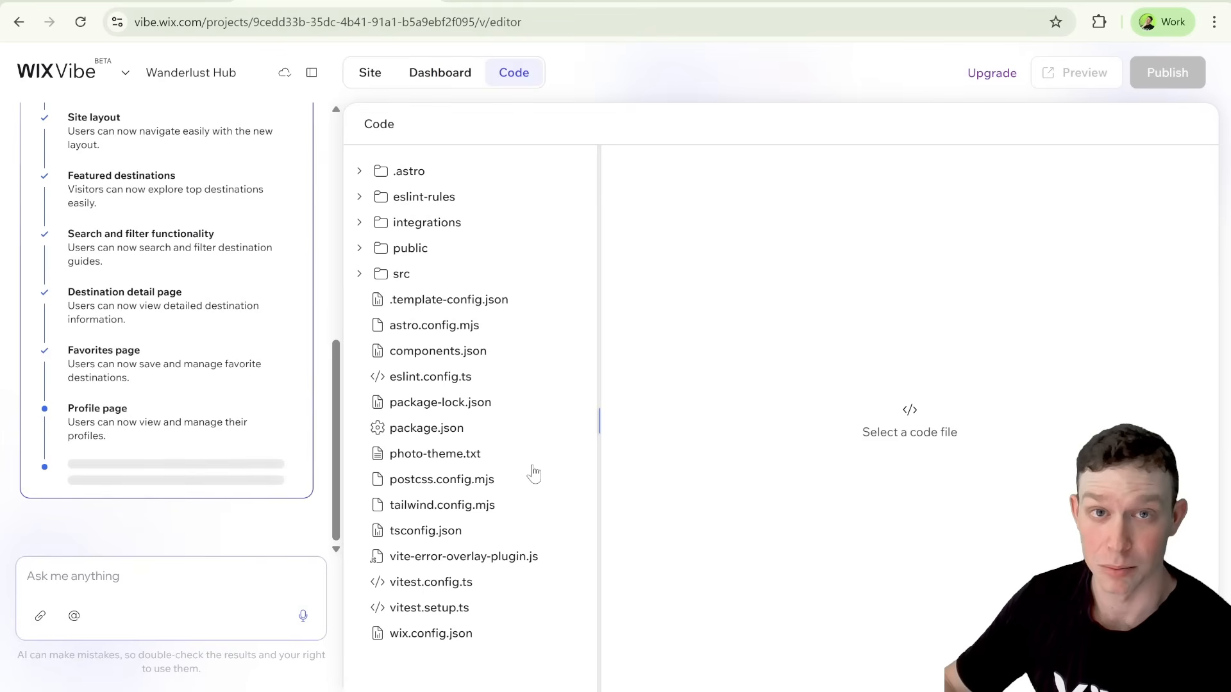
pyautogui.click(457, 275)
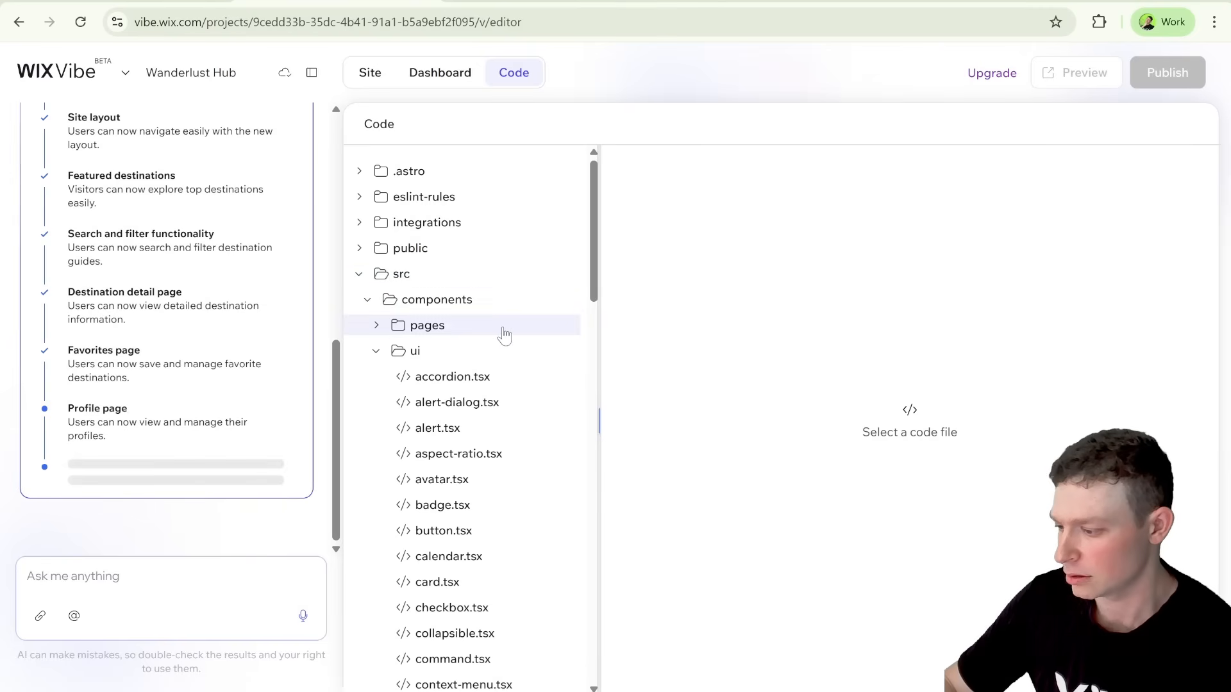
# View the code of accordion.tsx, collapsible.tsx and checkbox.tsx in the ui components folder
pyautogui.scroll(-3, 504, 334)
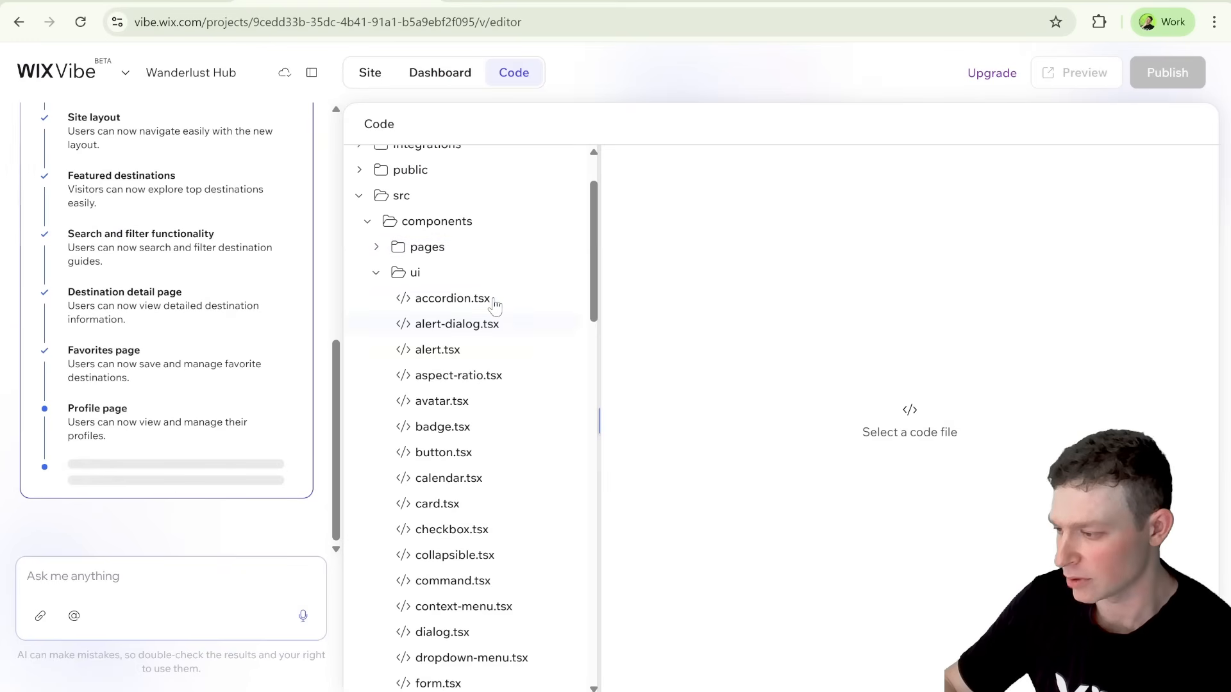
pyautogui.click(494, 306)
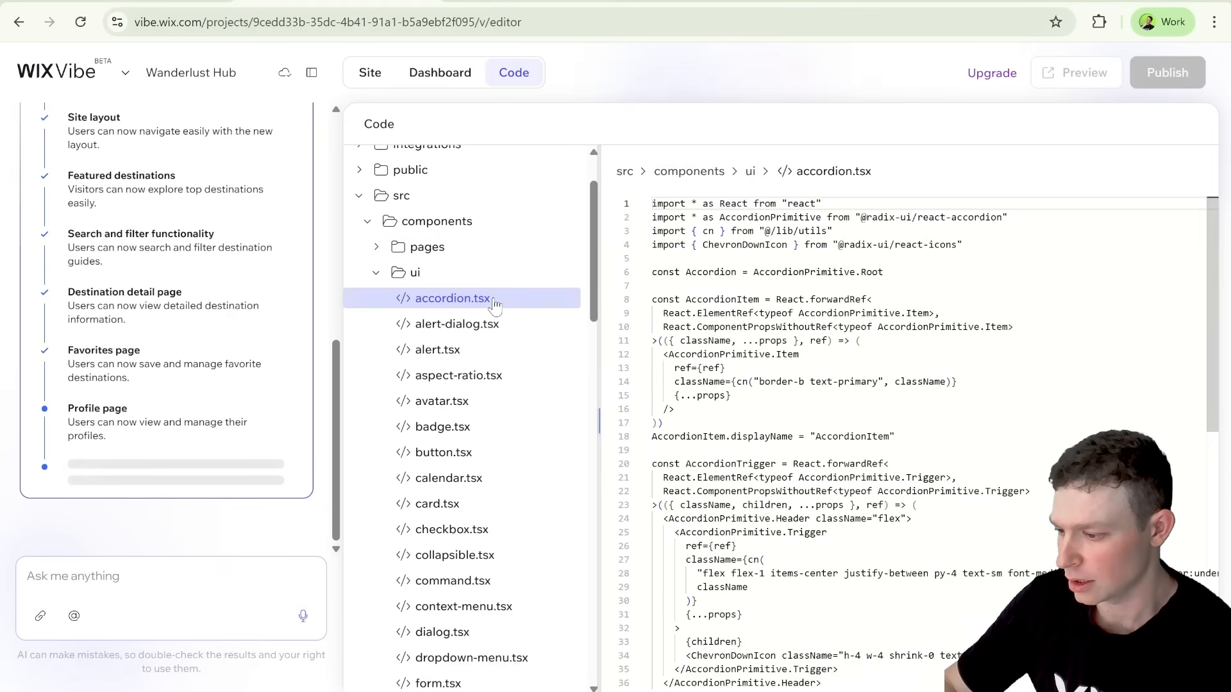
pyautogui.scroll(-7, 474, 359)
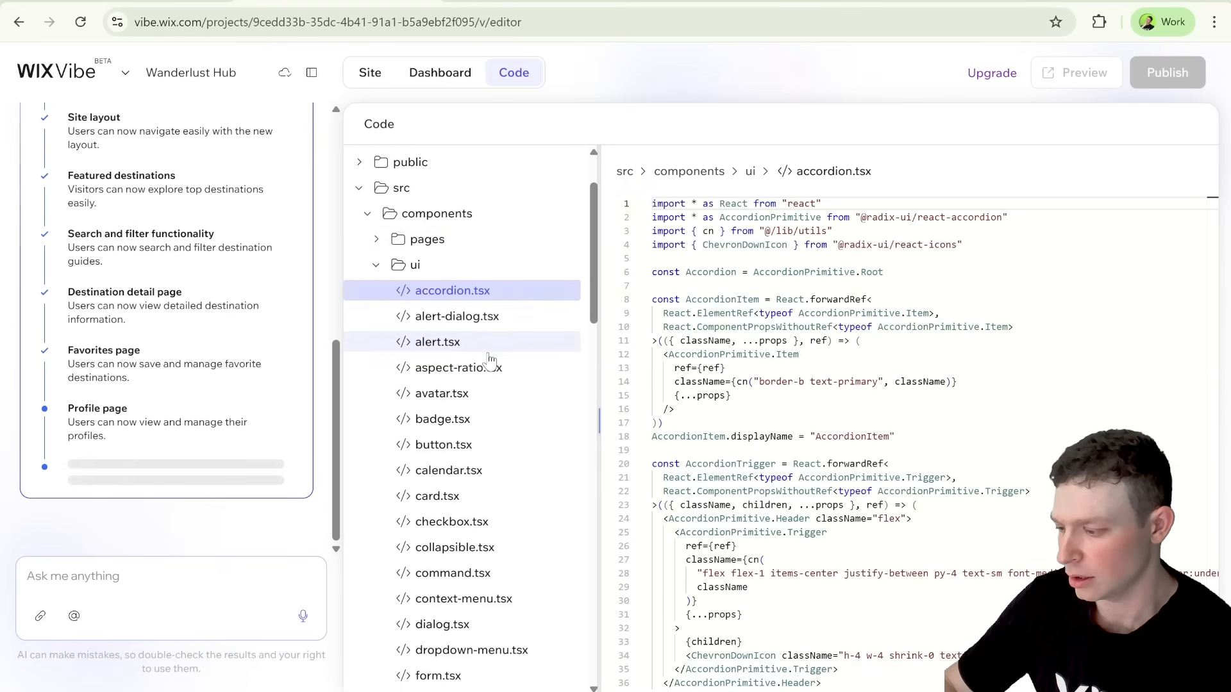
pyautogui.click(428, 398)
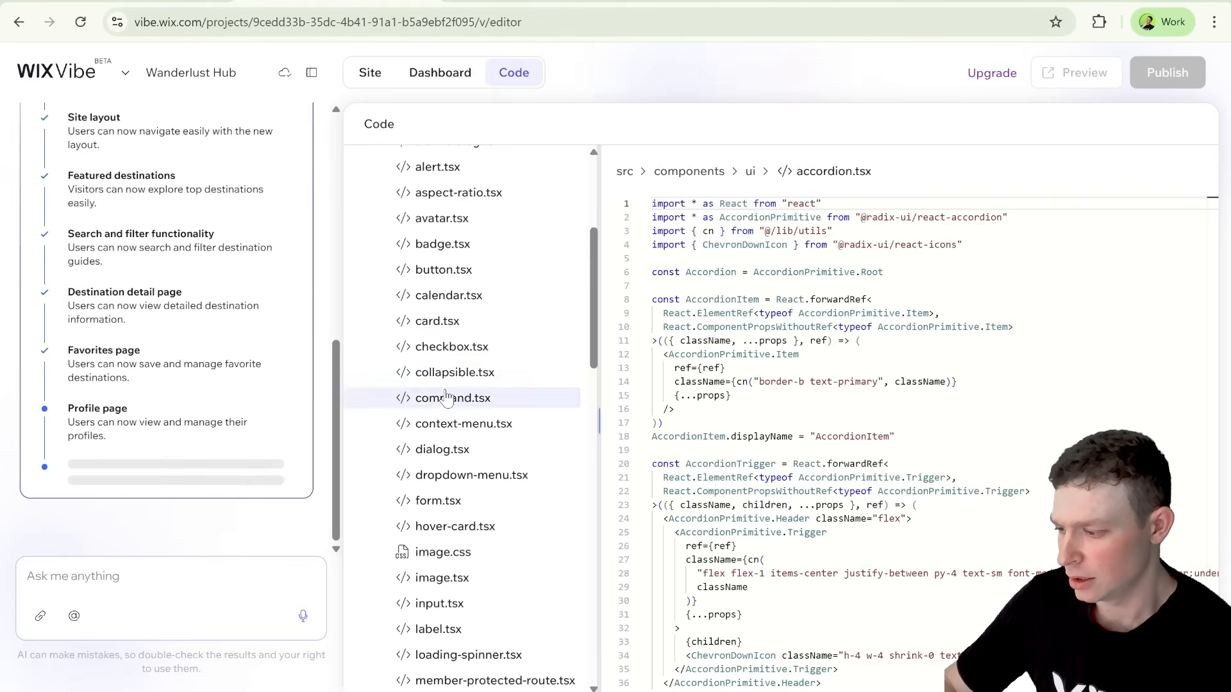
pyautogui.click(449, 375)
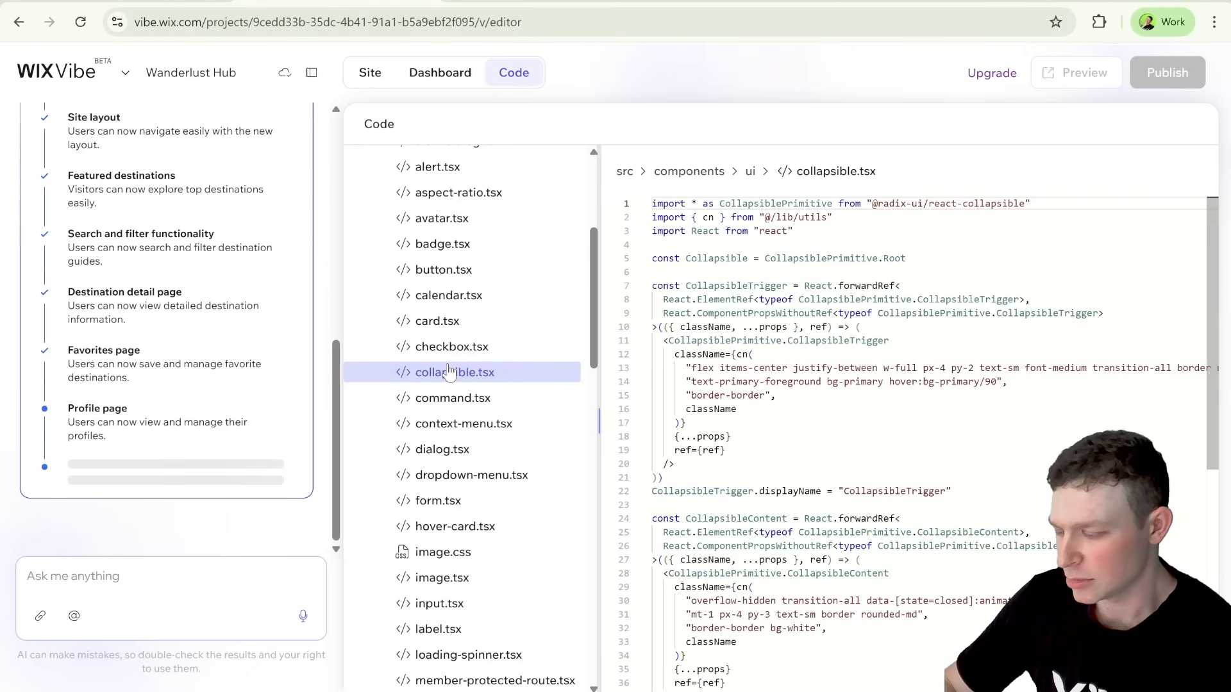
pyautogui.click(452, 352)
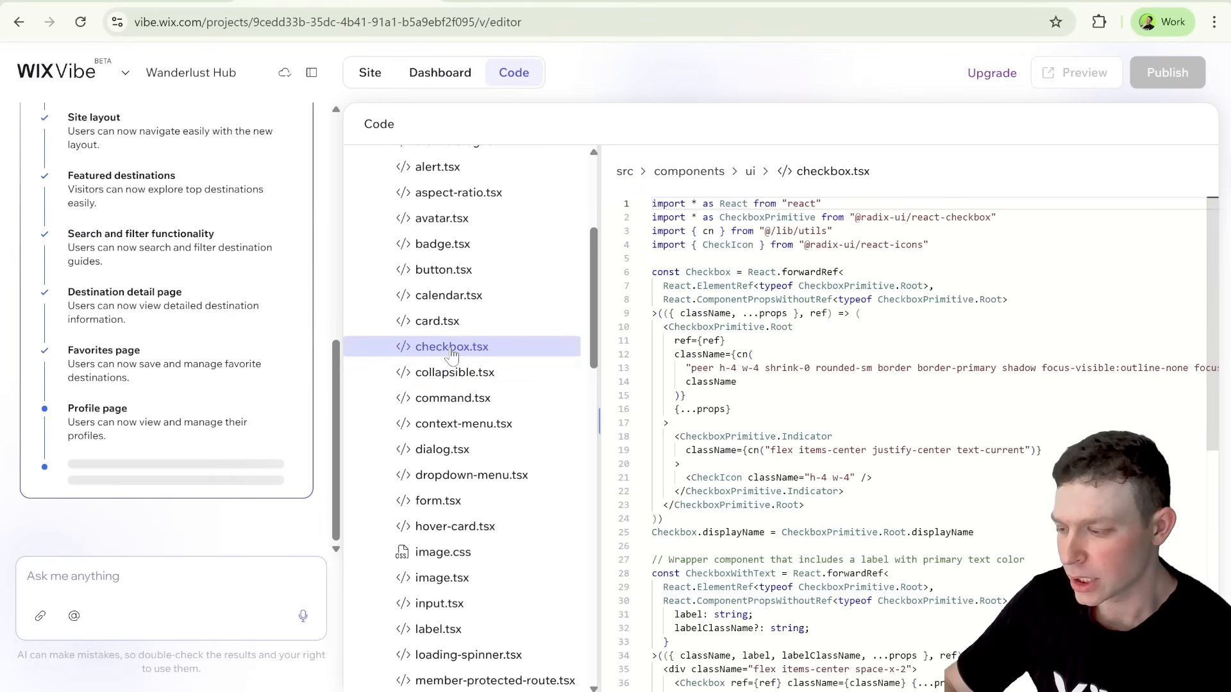
pyautogui.scroll(5, 386, 365)
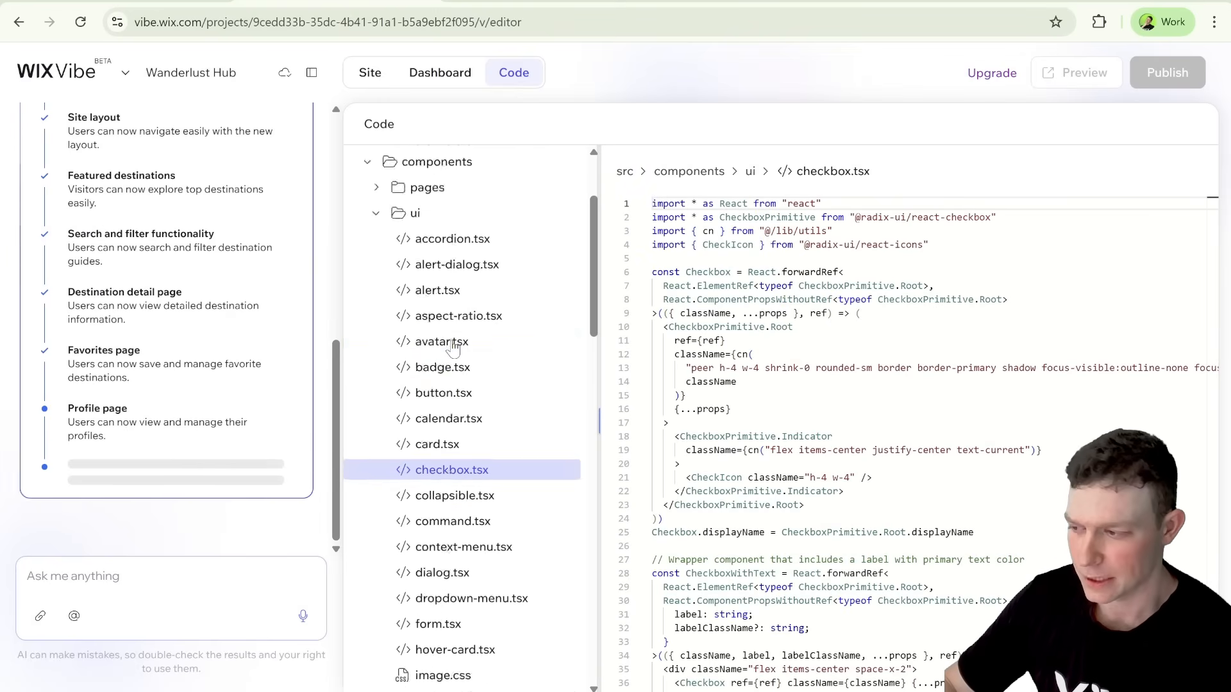
# Collapse the ui folder and check which page files the components' pages folder contains
pyautogui.click(385, 357)
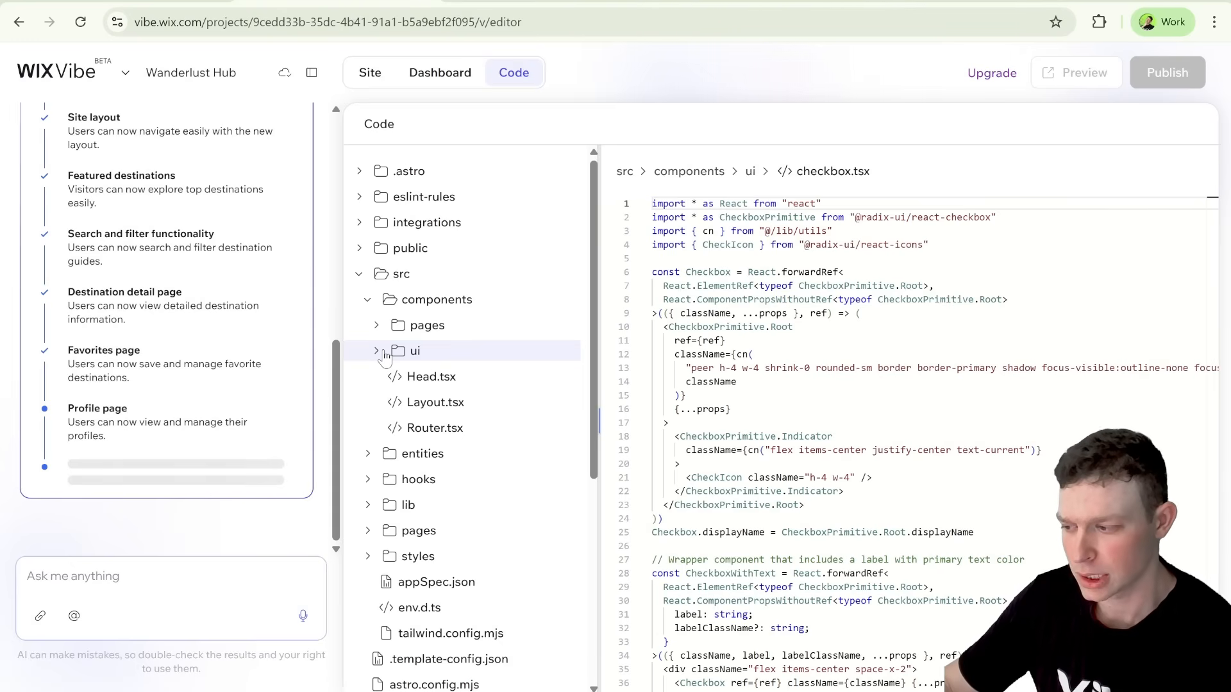
pyautogui.click(378, 326)
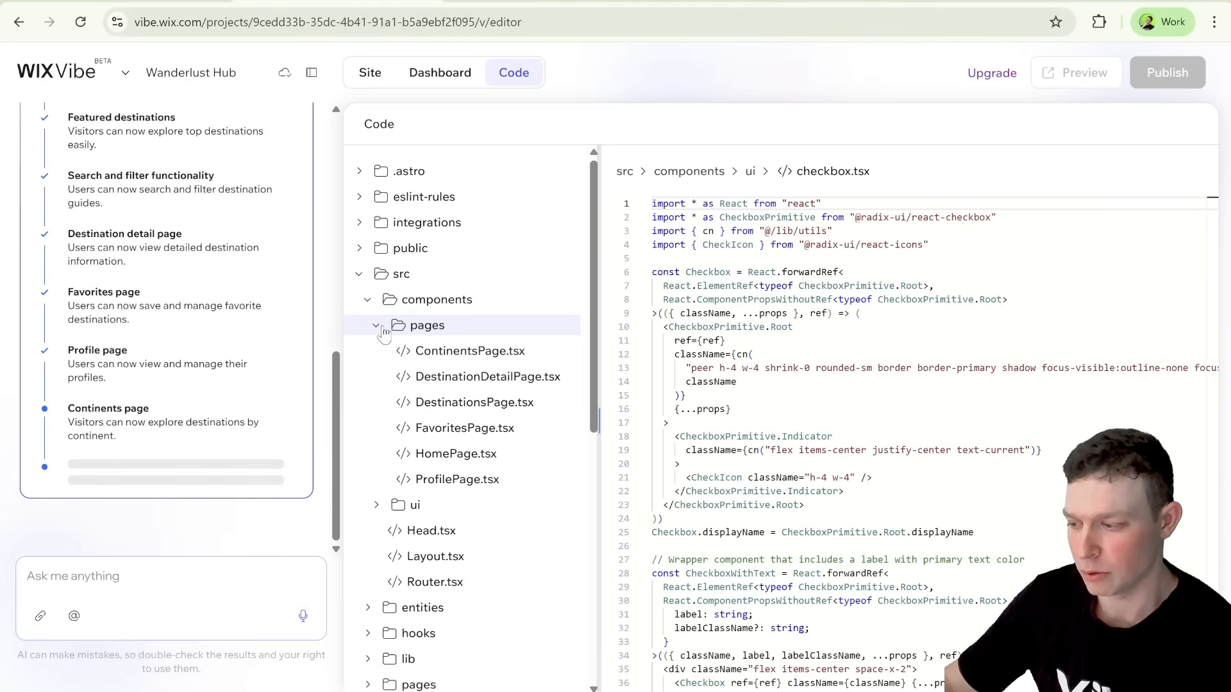
pyautogui.click(382, 329)
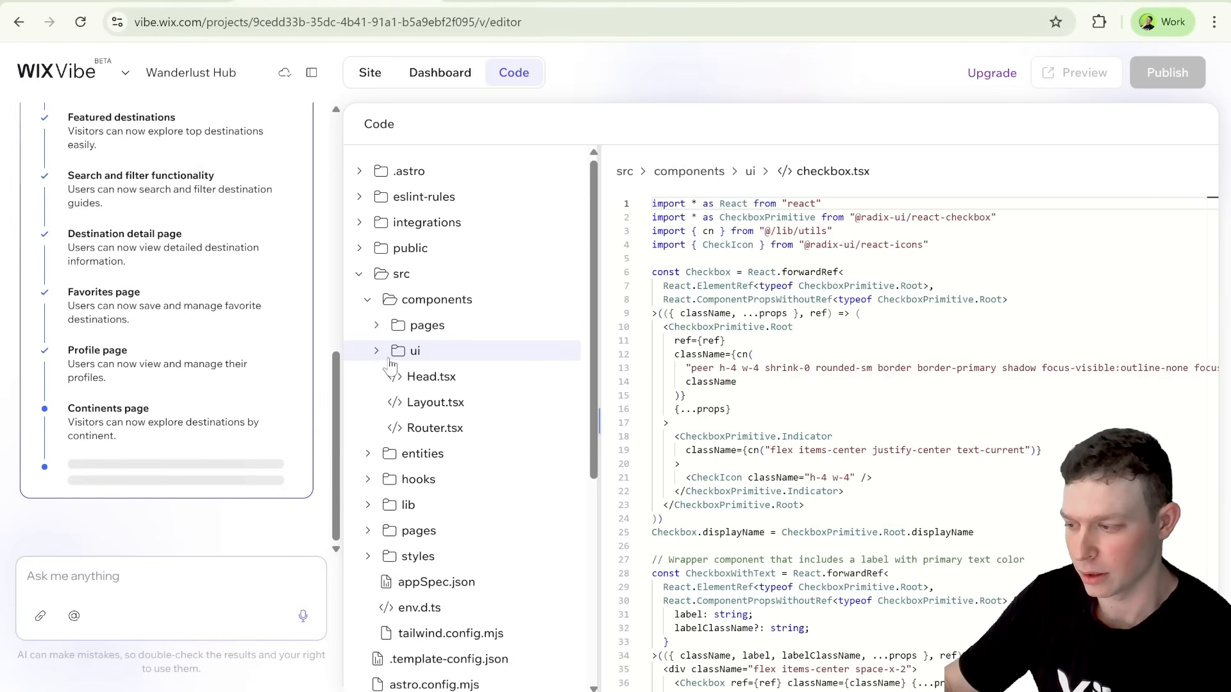
# Expand the ui folder again, look through its component files and view the code of hover-card.tsx
pyautogui.click(383, 351)
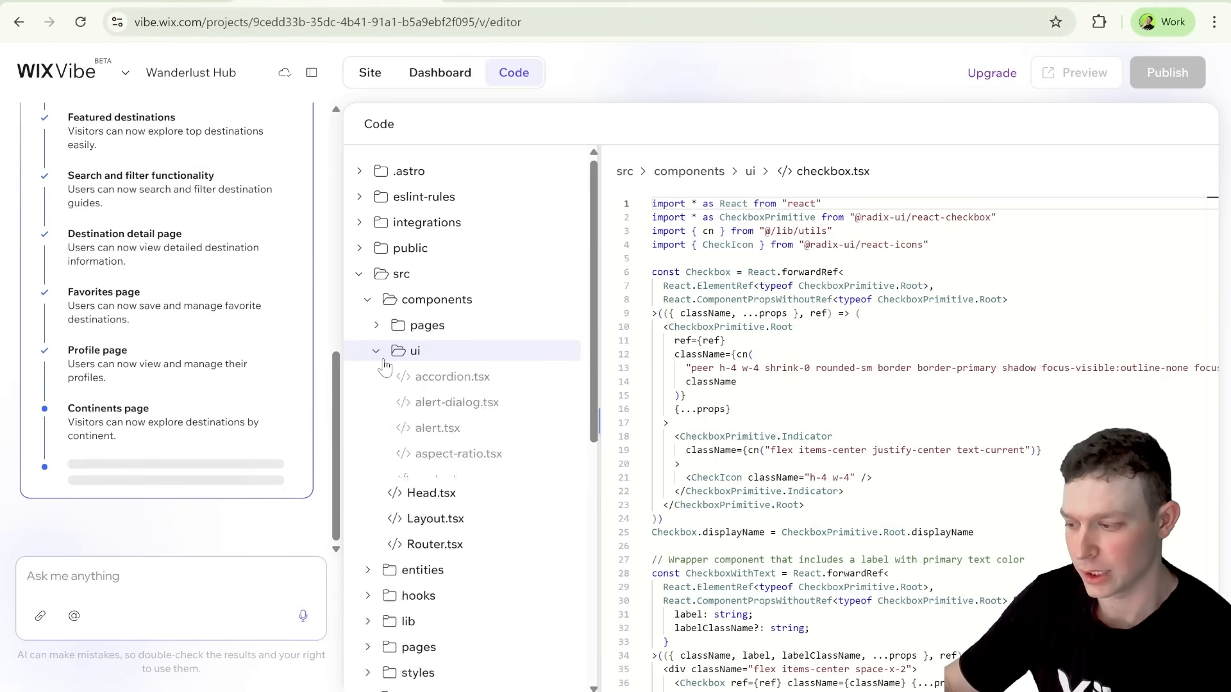
pyautogui.scroll(-9, 471, 501)
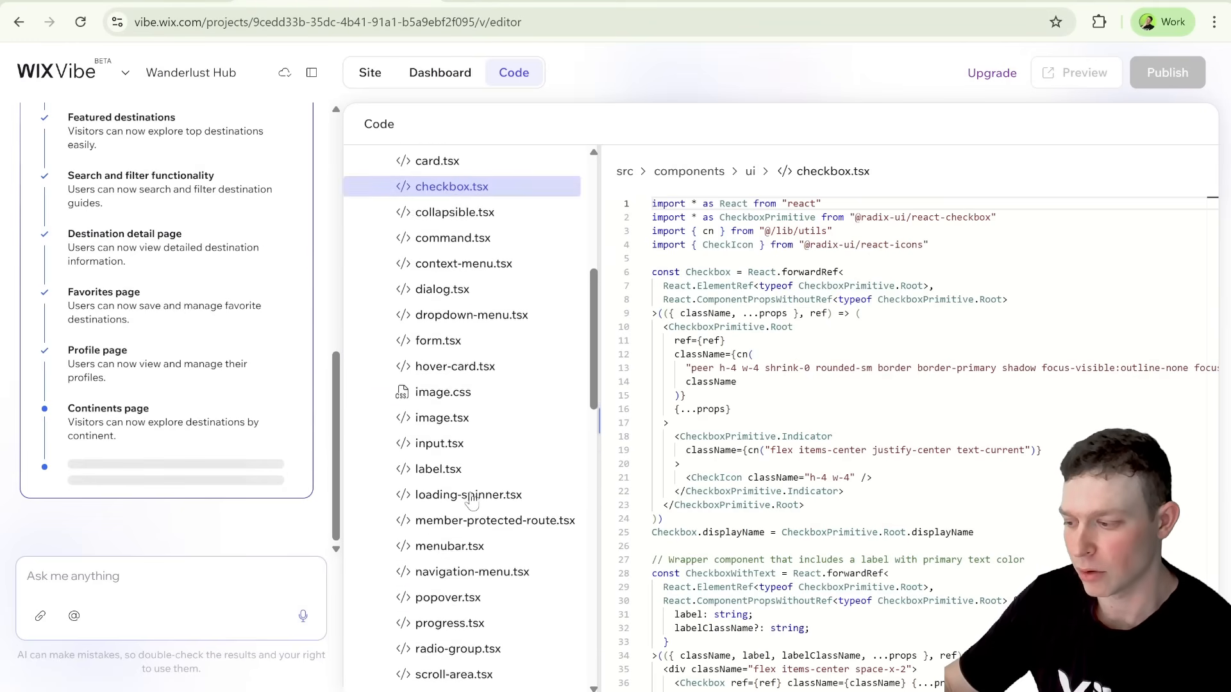
pyautogui.scroll(-10, 471, 501)
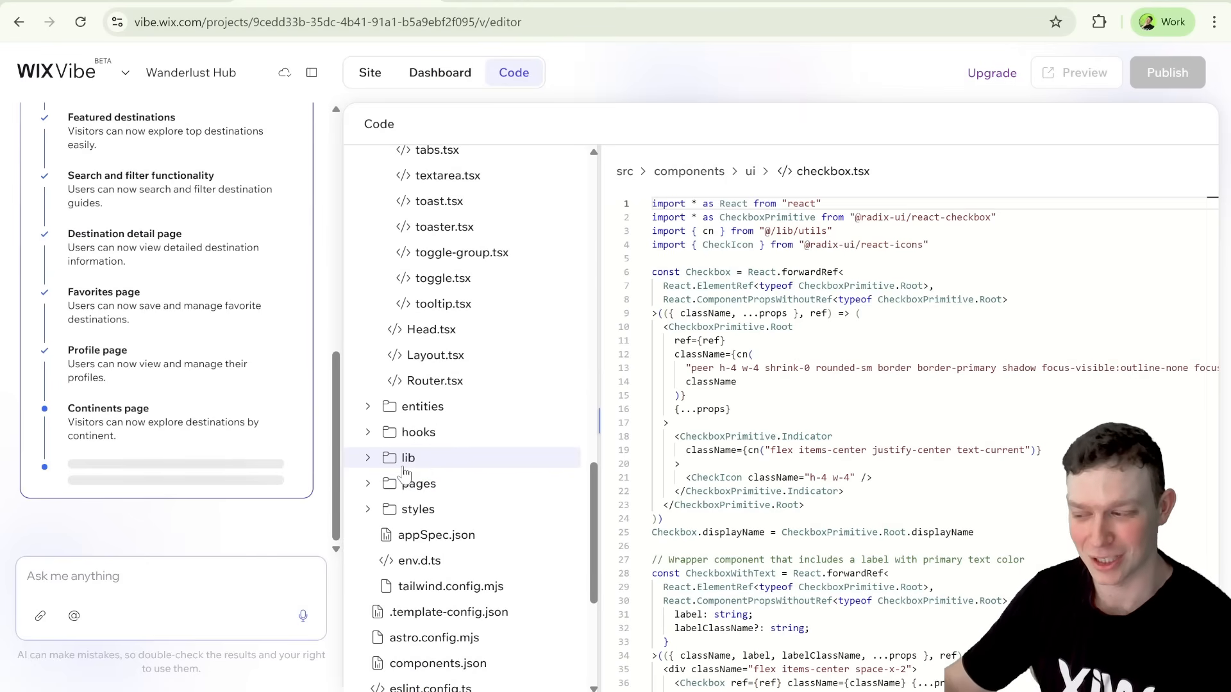
pyautogui.scroll(5, 475, 333)
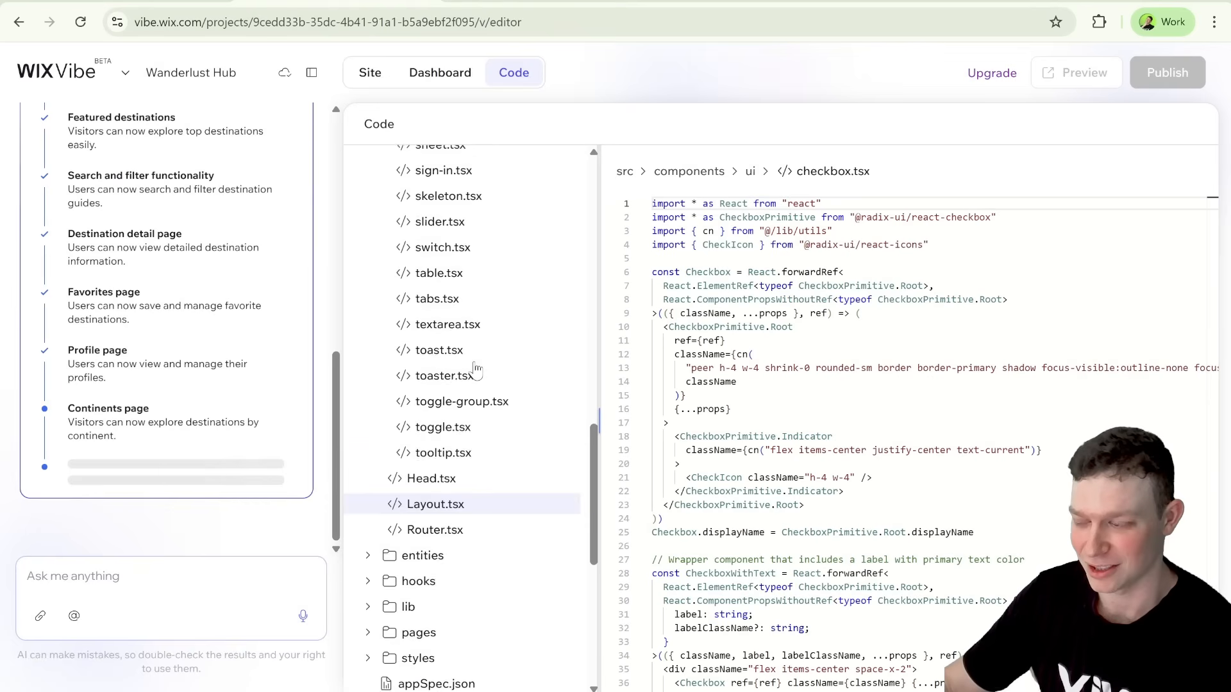
pyautogui.scroll(7, 477, 371)
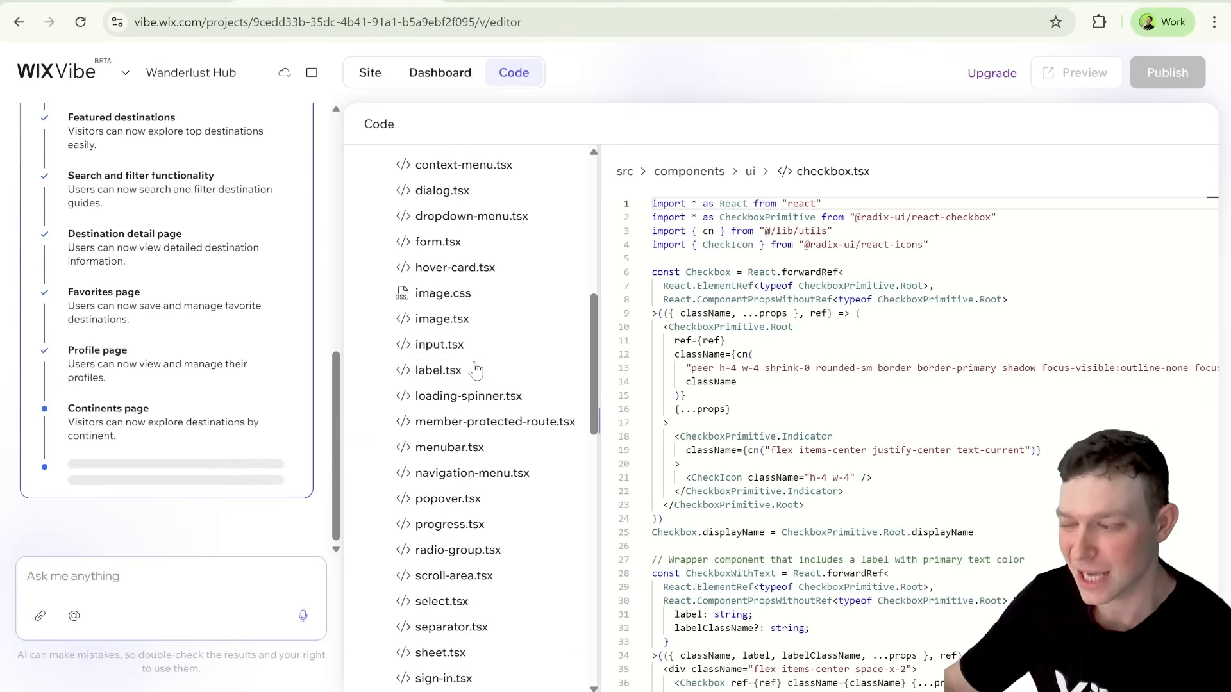
pyautogui.scroll(2, 477, 366)
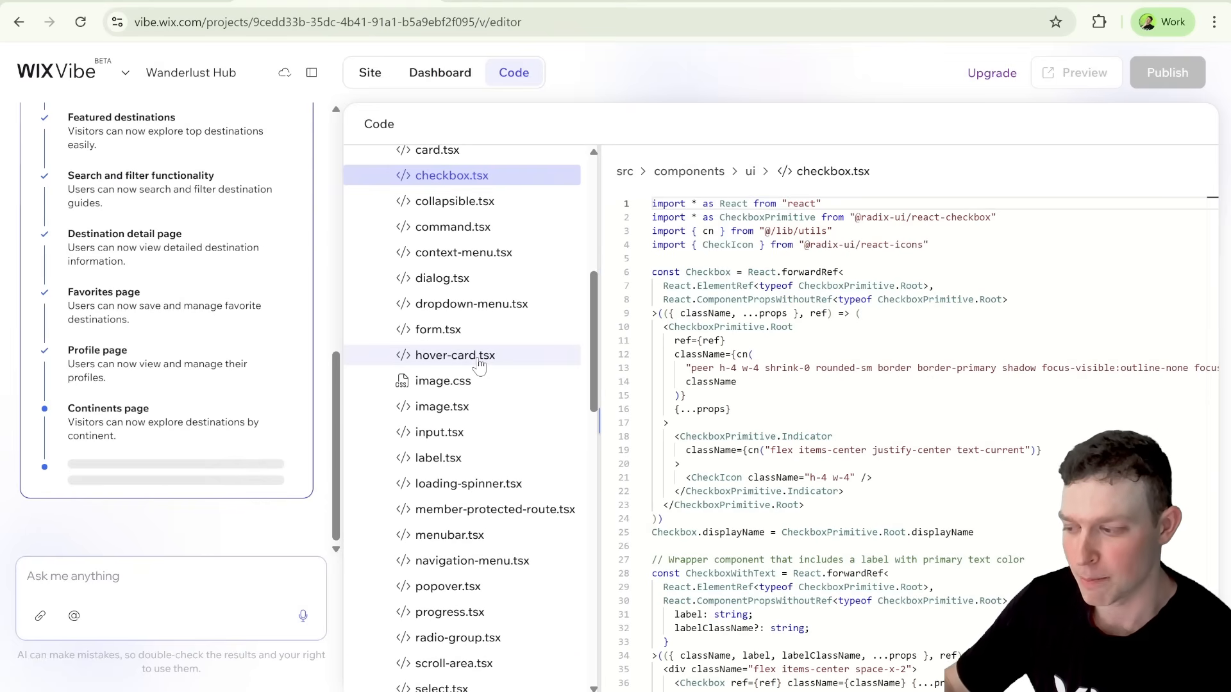
pyautogui.click(479, 366)
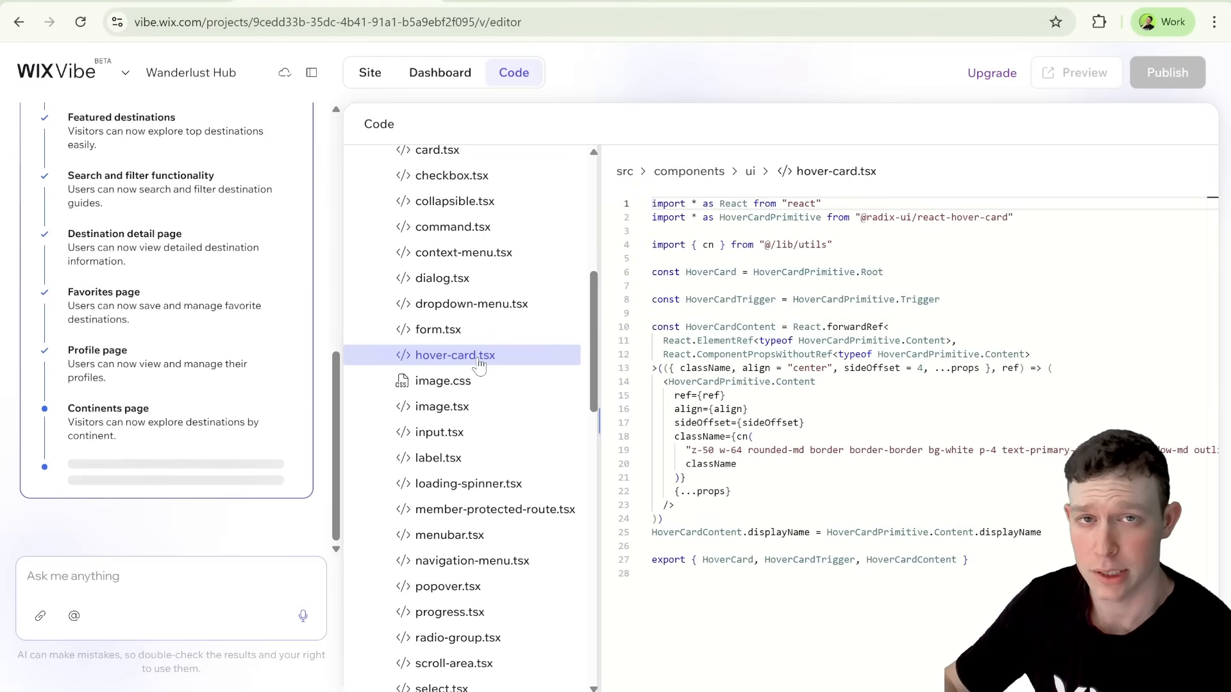
# Browse the remaining ui component files, and open calendar.tsx to examine its code
pyautogui.scroll(-3, 445, 384)
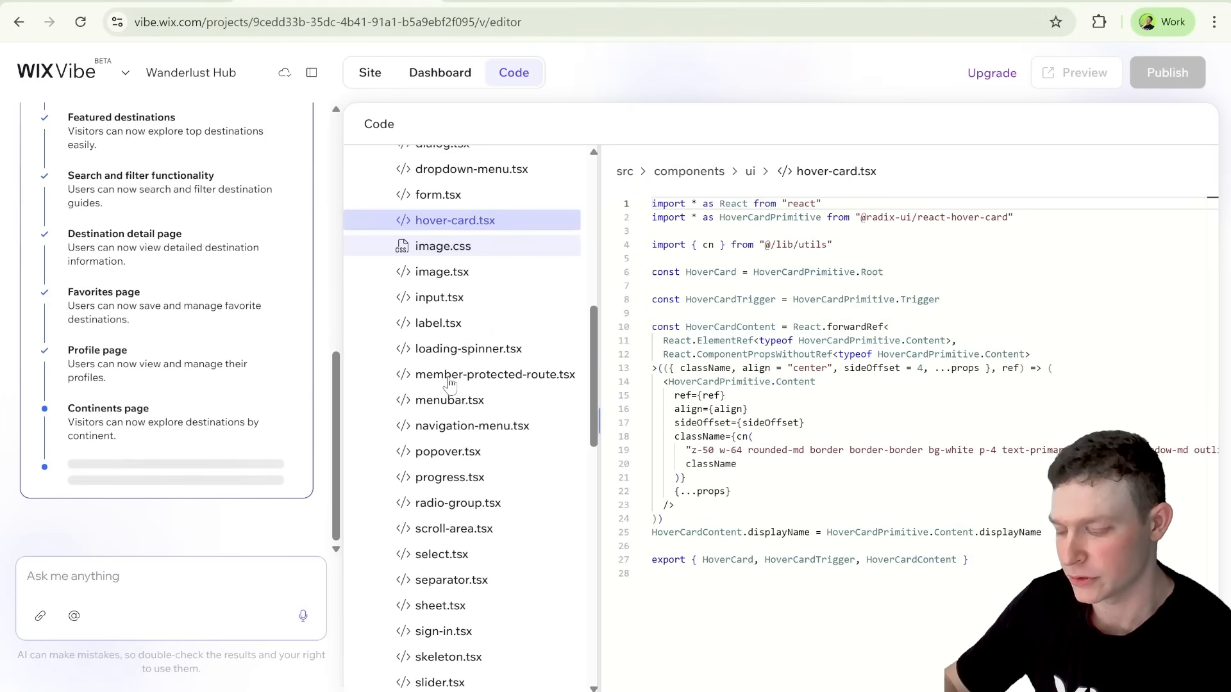
pyautogui.scroll(12, 449, 383)
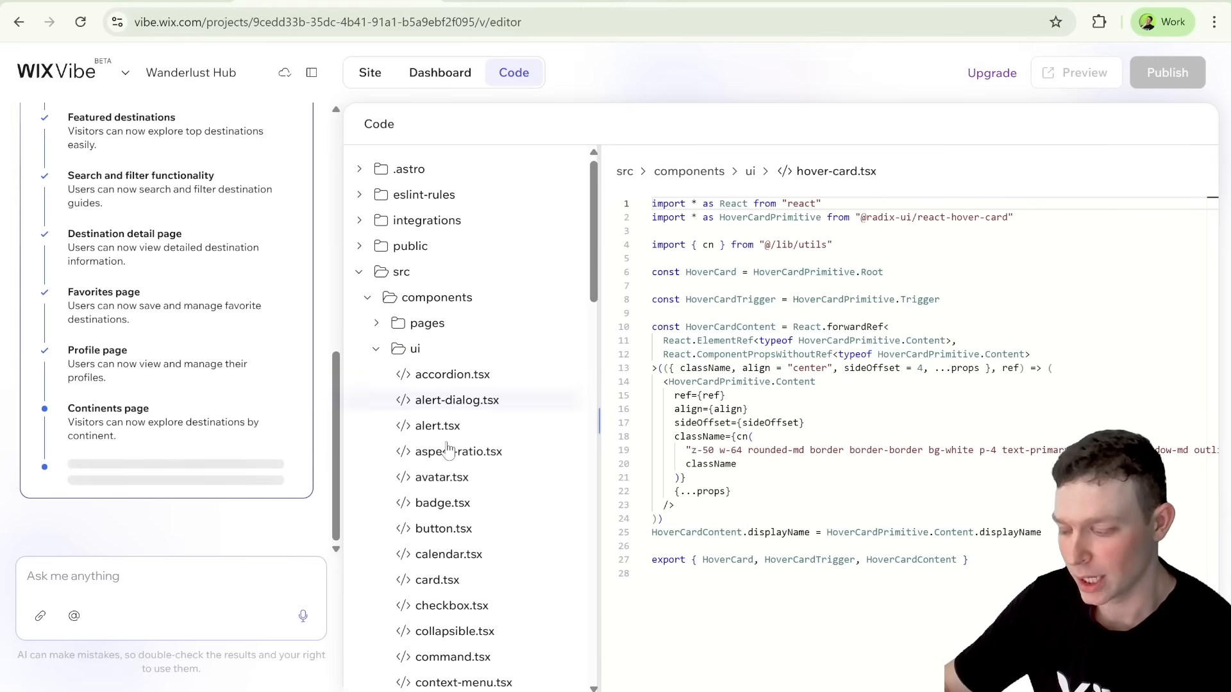
pyautogui.scroll(-1, 471, 436)
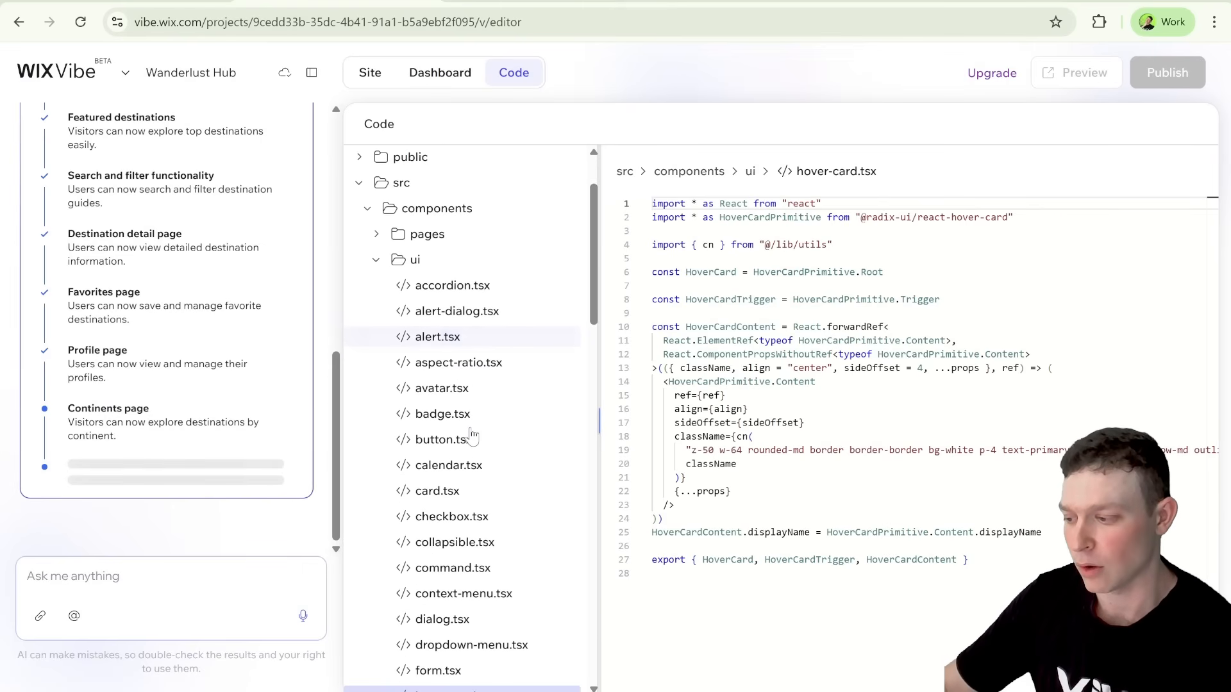
pyautogui.scroll(-2, 472, 434)
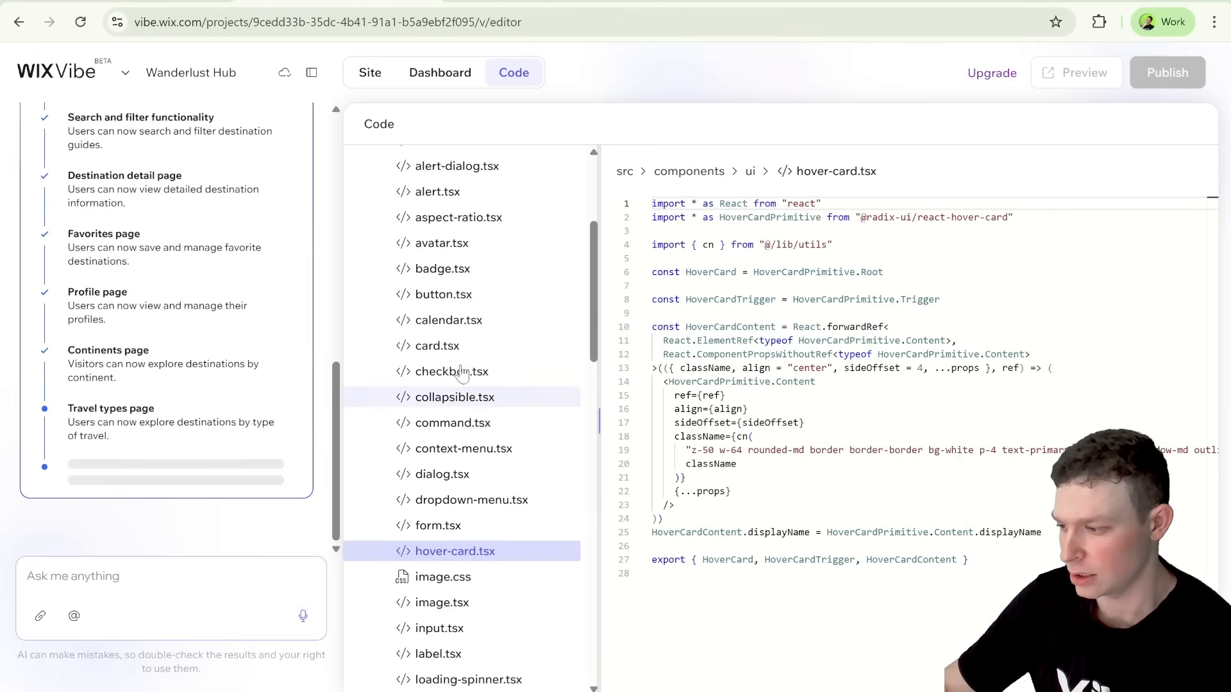
pyautogui.click(459, 327)
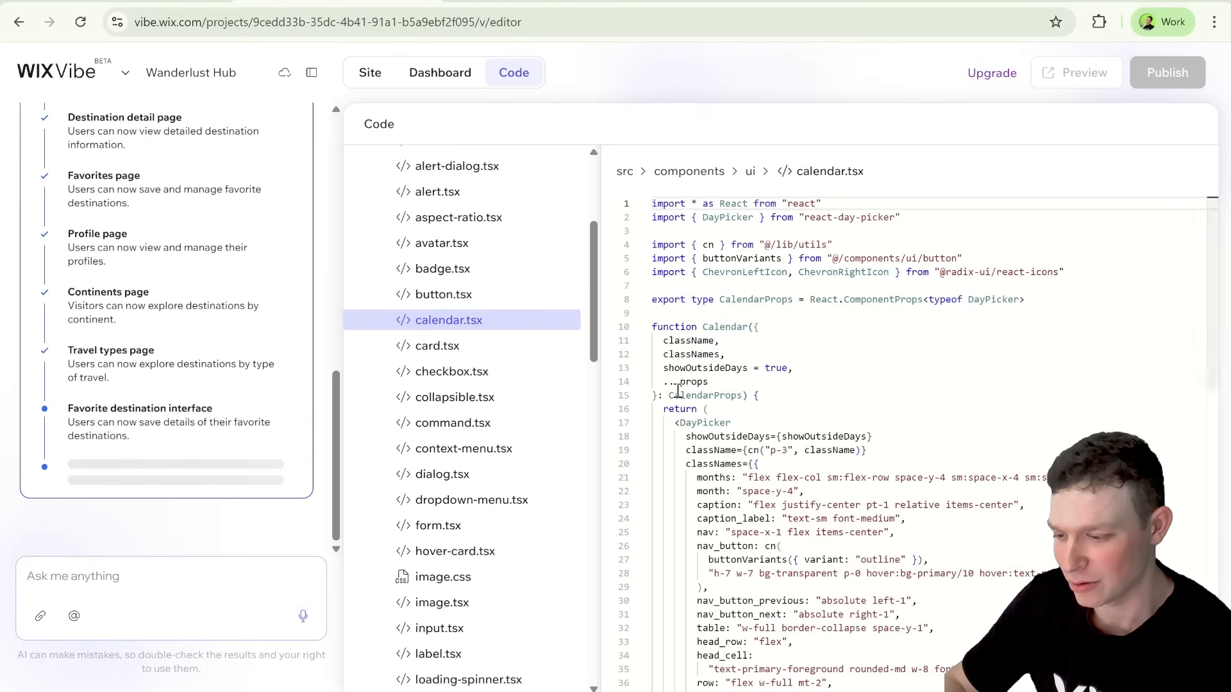
pyautogui.scroll(-5, 795, 385)
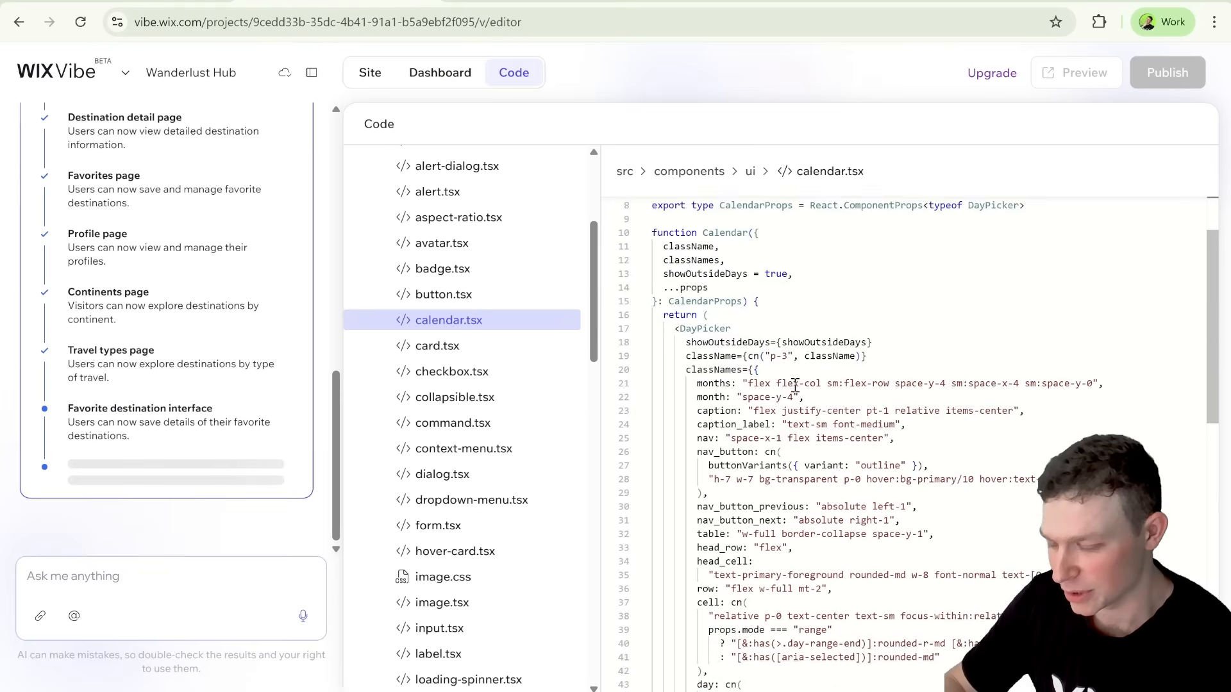
# Read the rest of the calendar.tsx code through to its export statement
pyautogui.scroll(-10, 795, 385)
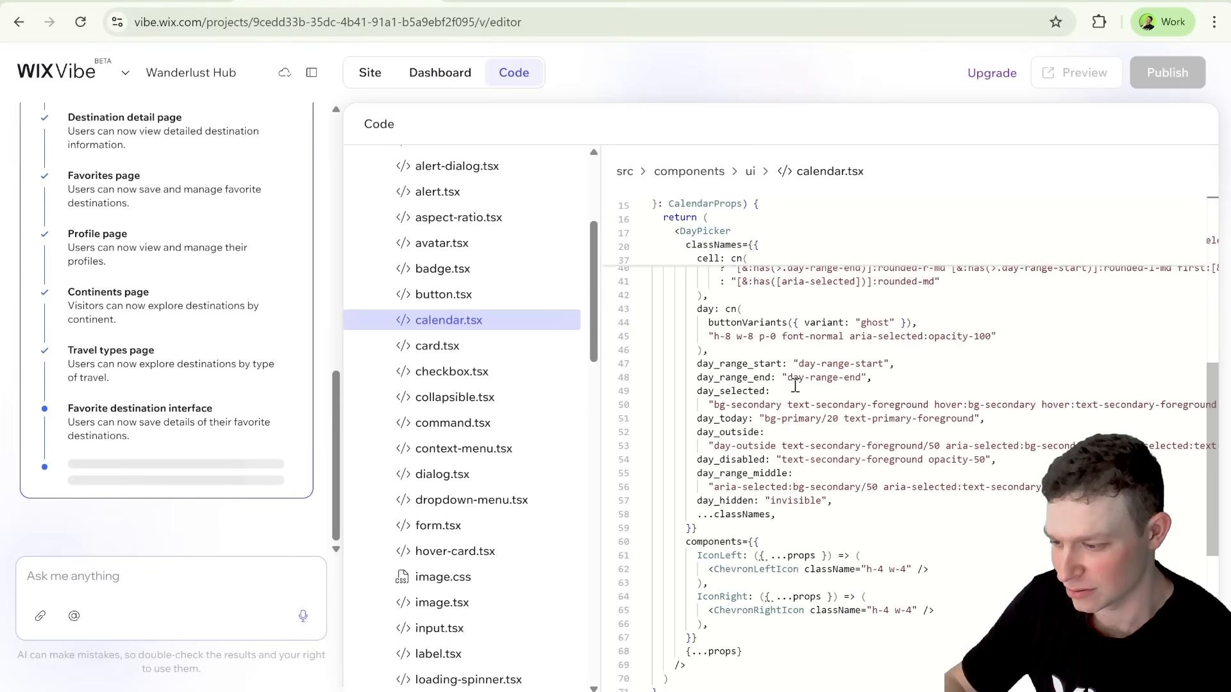
pyautogui.scroll(-3, 795, 385)
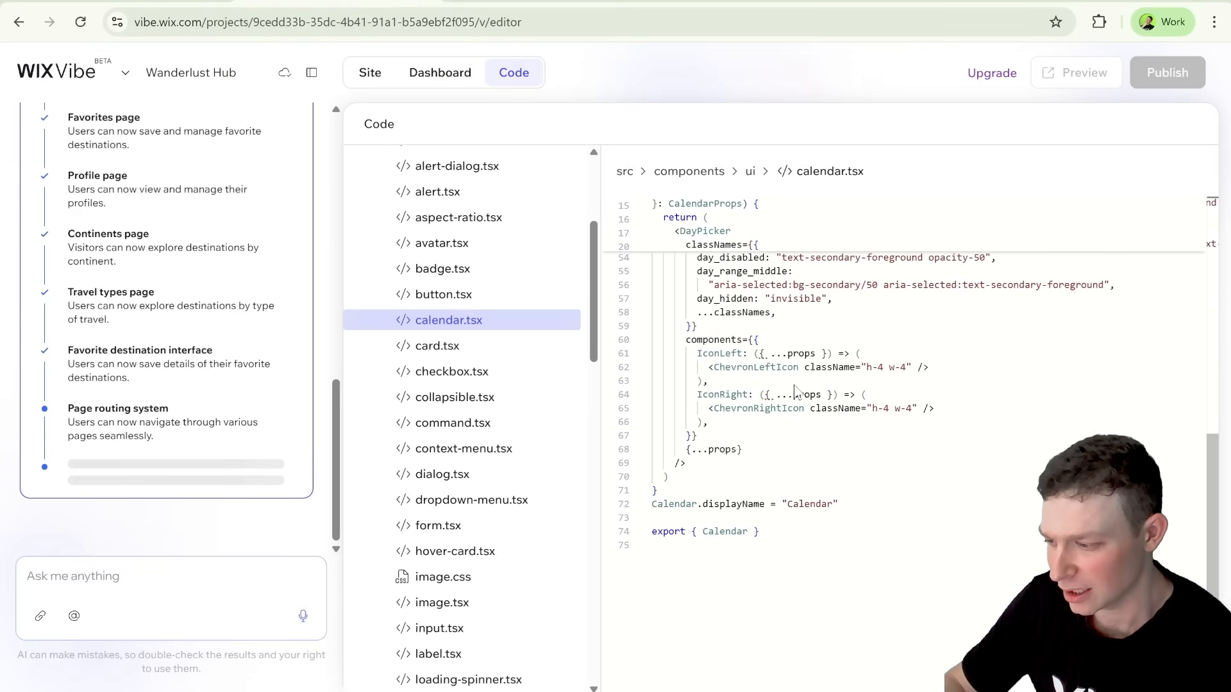
pyautogui.scroll(3, 472, 433)
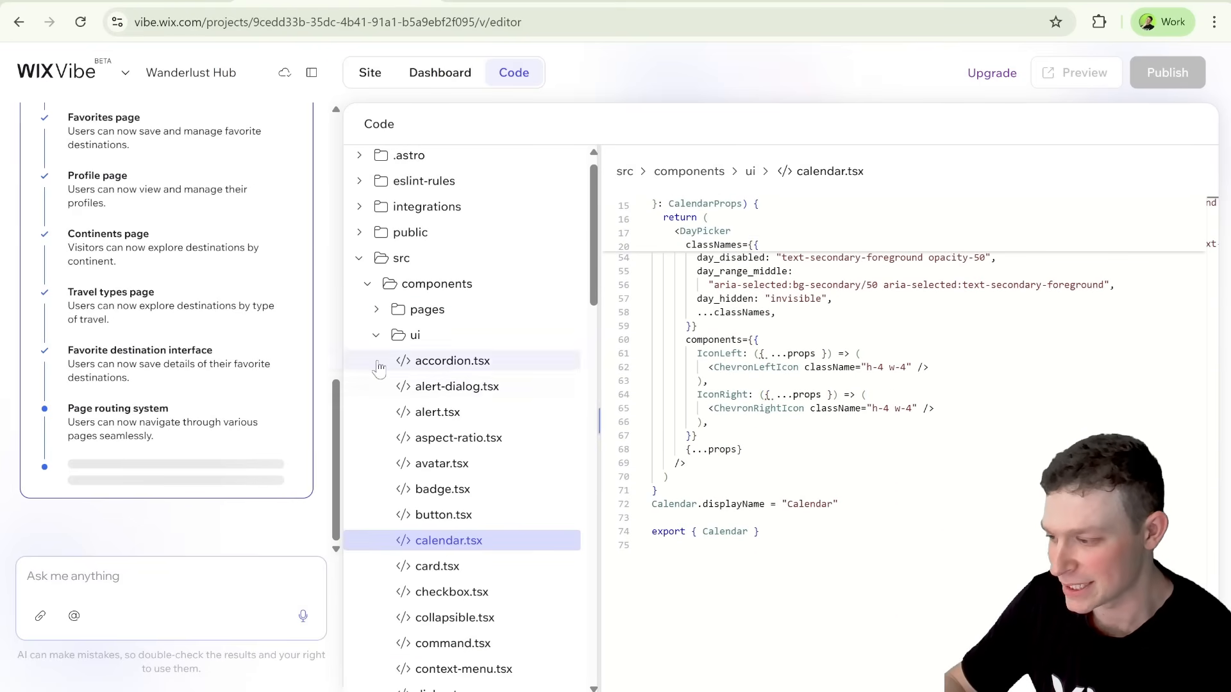
# Look through the remaining ui component files and on to the other folders inside src
pyautogui.scroll(-5, 484, 447)
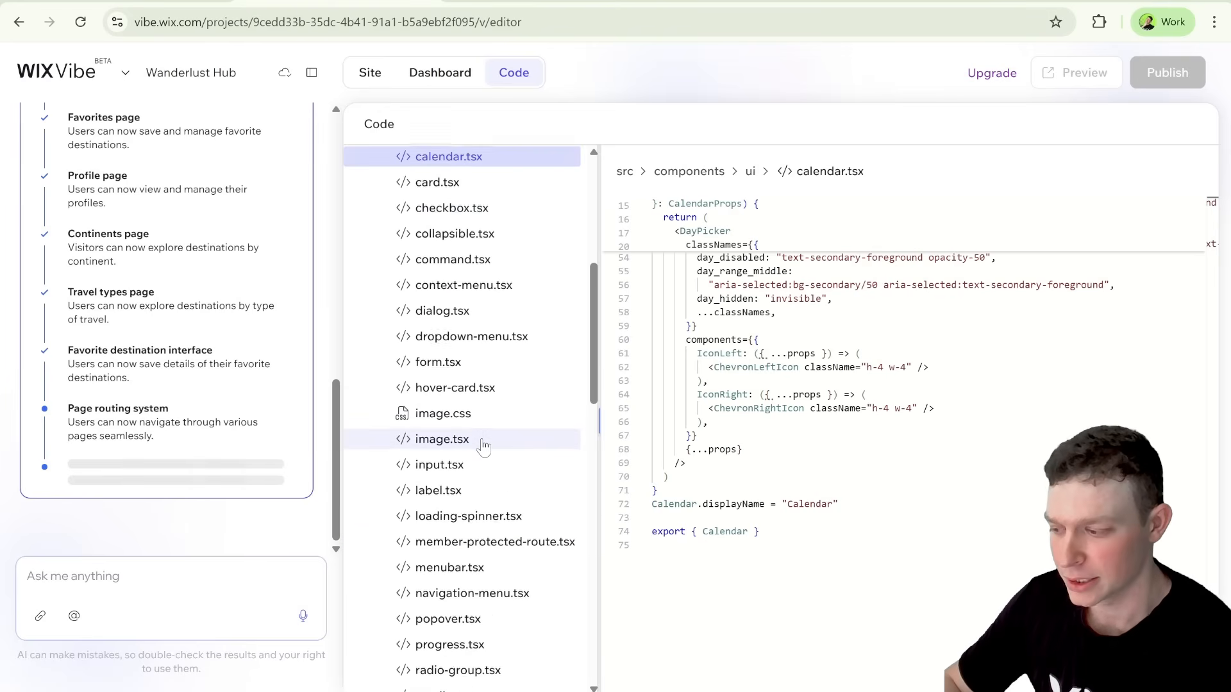
pyautogui.scroll(-2, 484, 446)
pyautogui.scroll(-4, 484, 446)
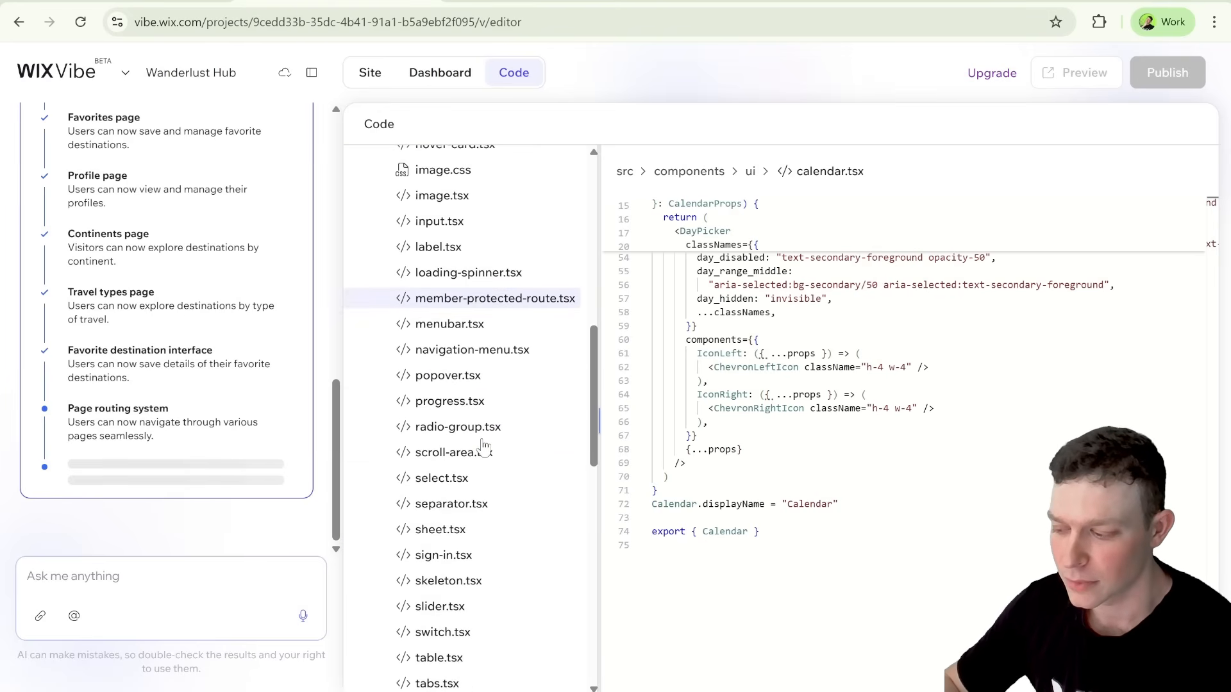
pyautogui.scroll(-4, 484, 447)
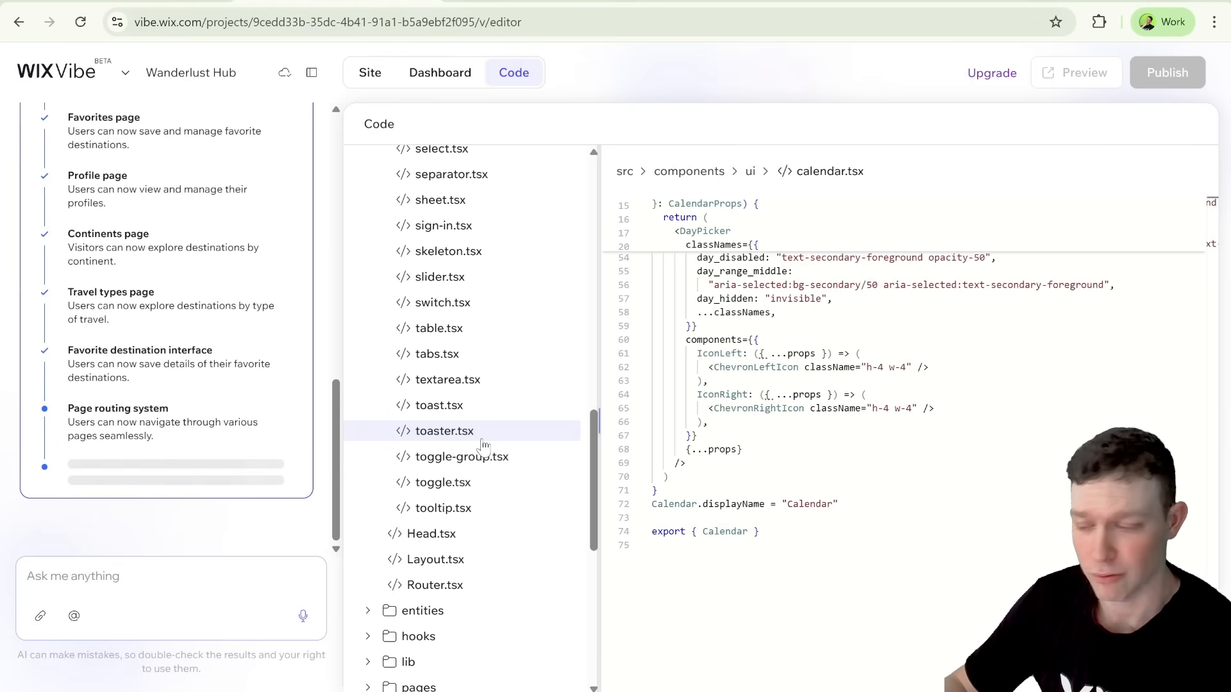
pyautogui.scroll(-1, 480, 447)
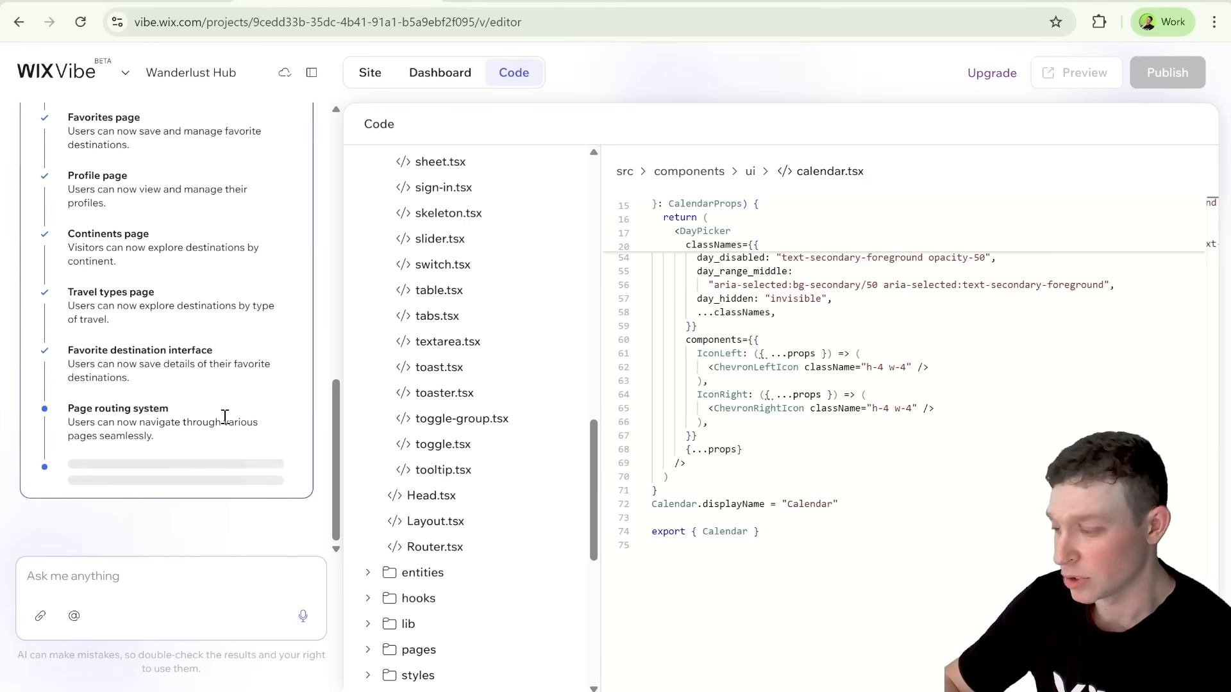
# Review the beginning of the site generation progress list, and collapse the src folder in the file tree
pyautogui.scroll(3, 225, 417)
pyautogui.scroll(5, 225, 417)
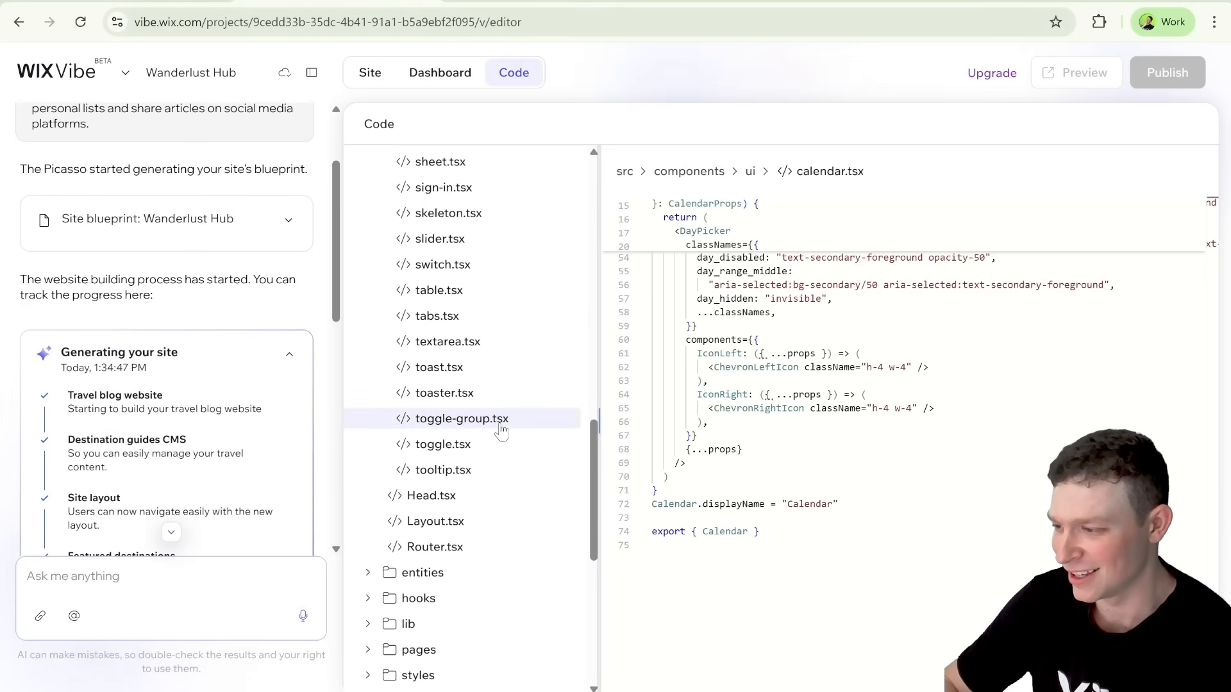
pyautogui.scroll(6, 857, 324)
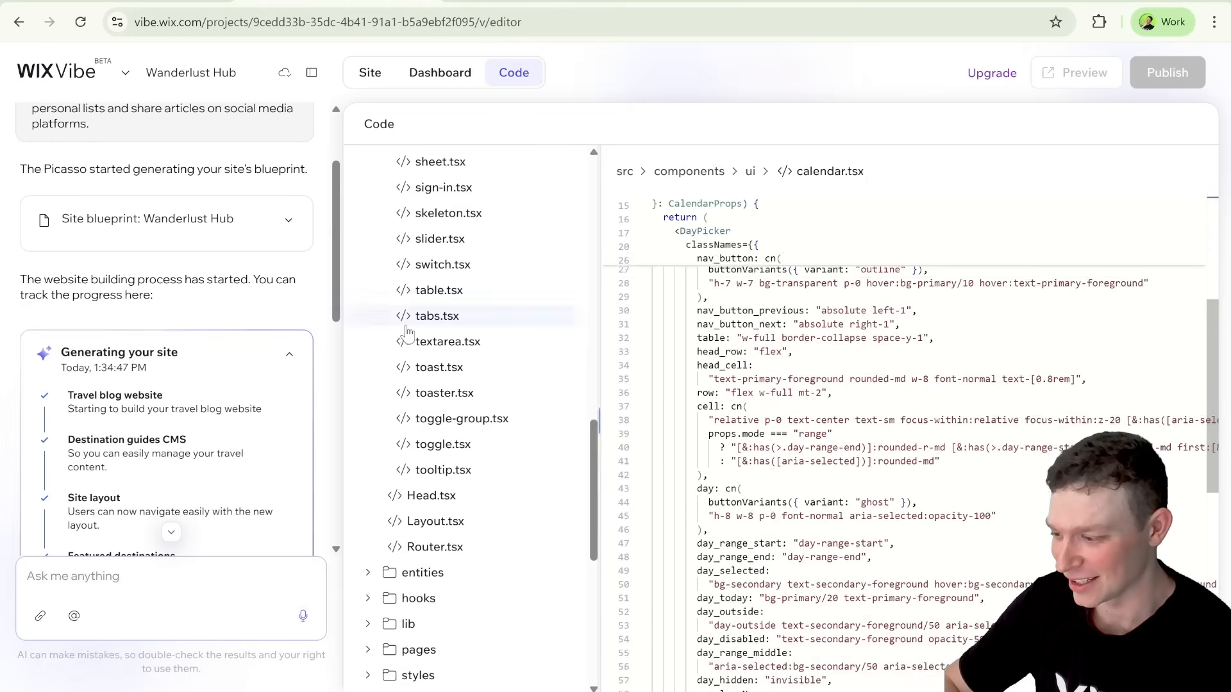
pyautogui.scroll(10, 418, 332)
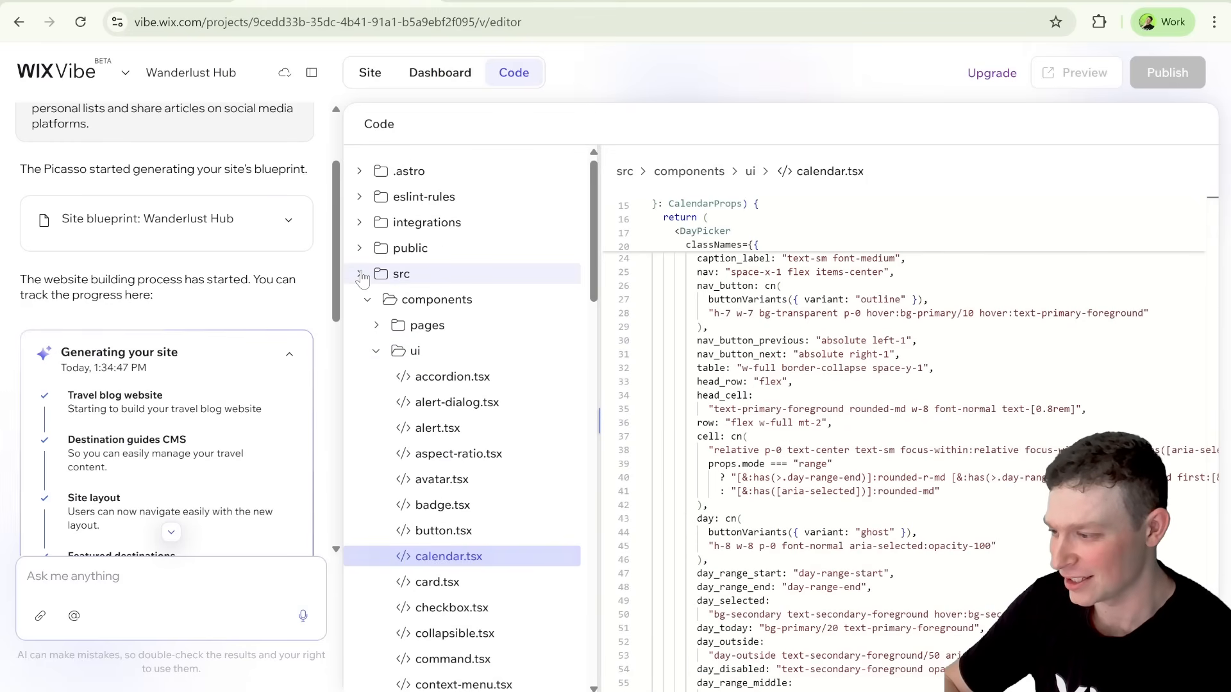
pyautogui.click(359, 273)
# Switch to the site view and look over the generated home page from the hero to the Browse by Travel Type section
pyautogui.click(370, 73)
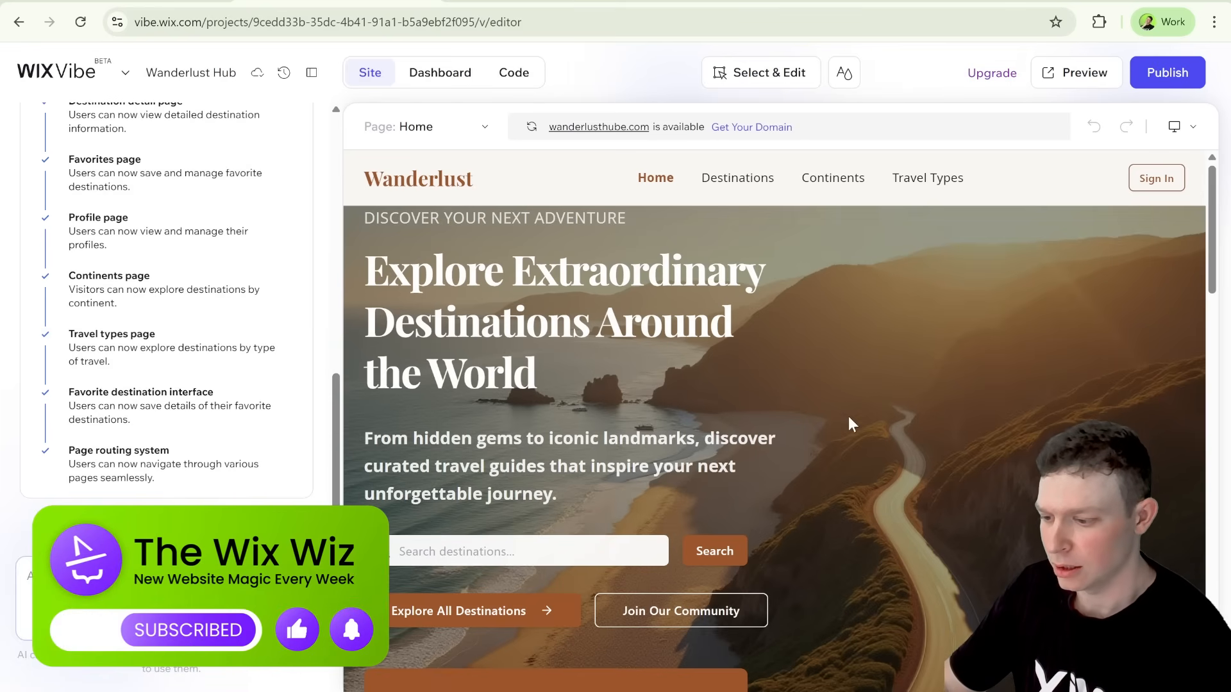
pyautogui.scroll(-3, 848, 417)
pyautogui.scroll(3, 808, 457)
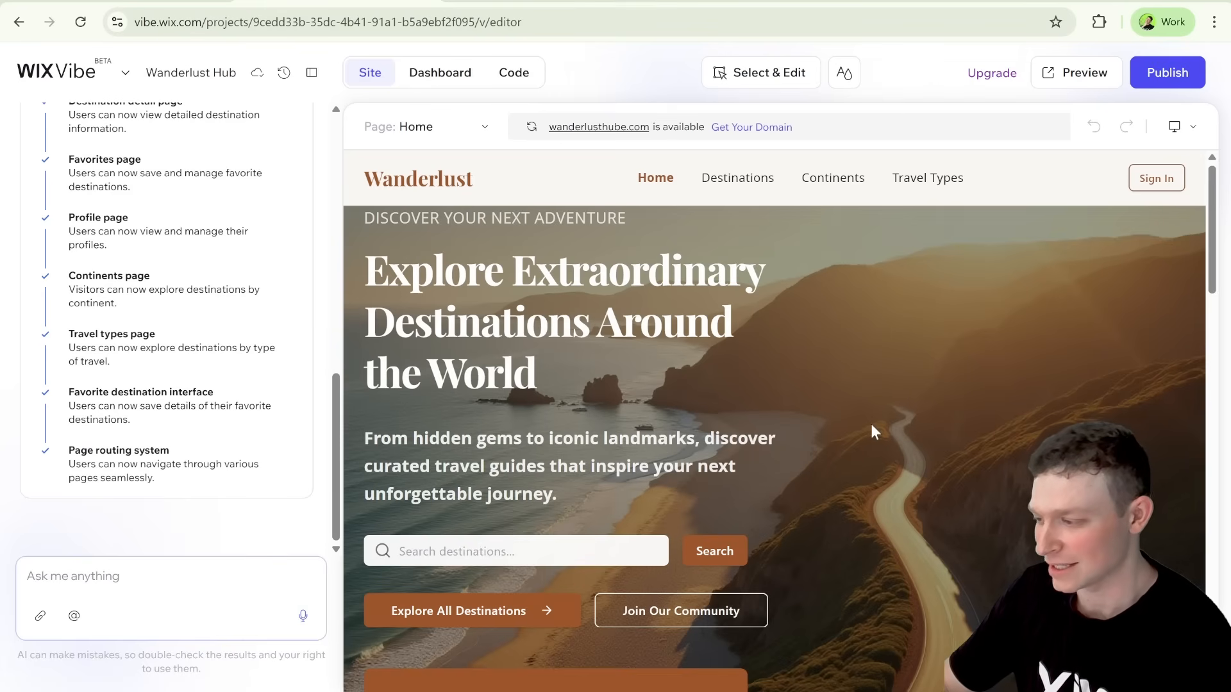
pyautogui.scroll(-10, 870, 424)
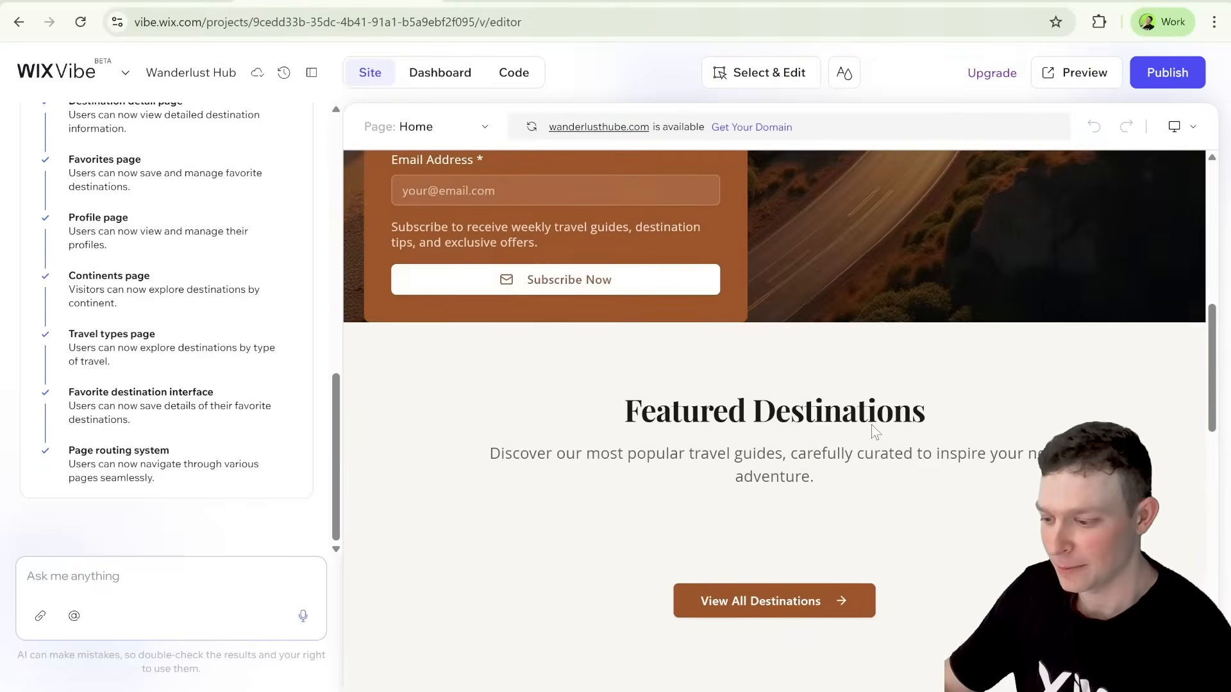
pyautogui.scroll(-15, 871, 424)
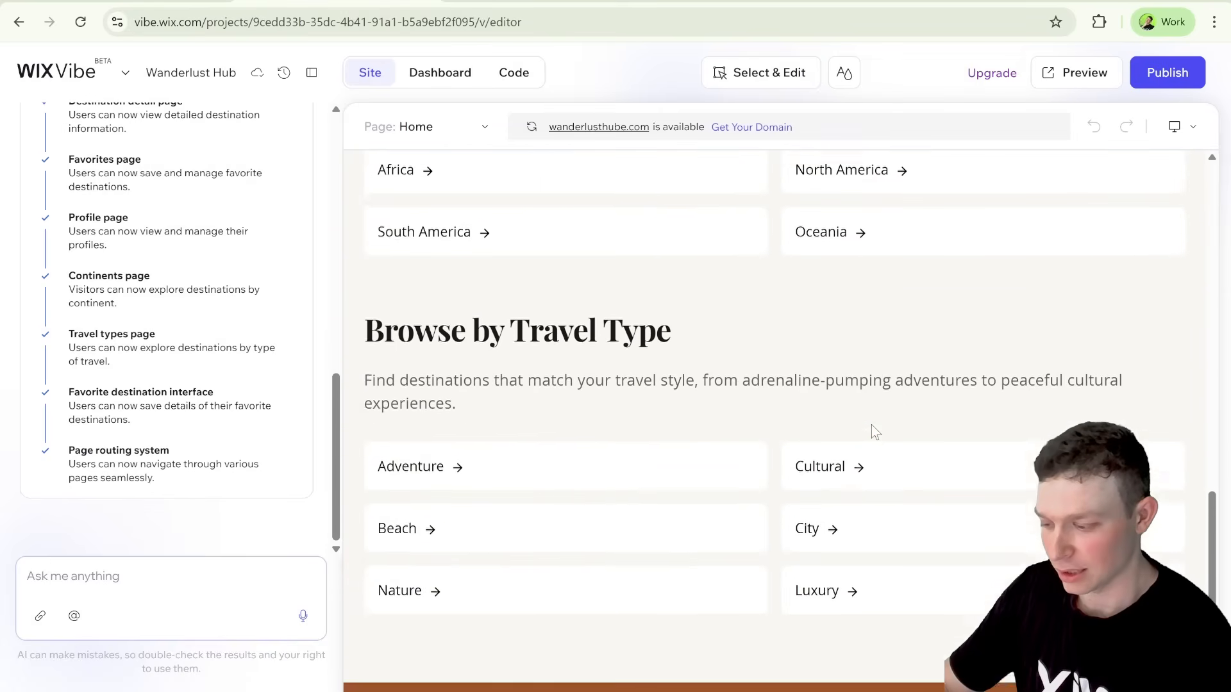
pyautogui.scroll(20, 871, 425)
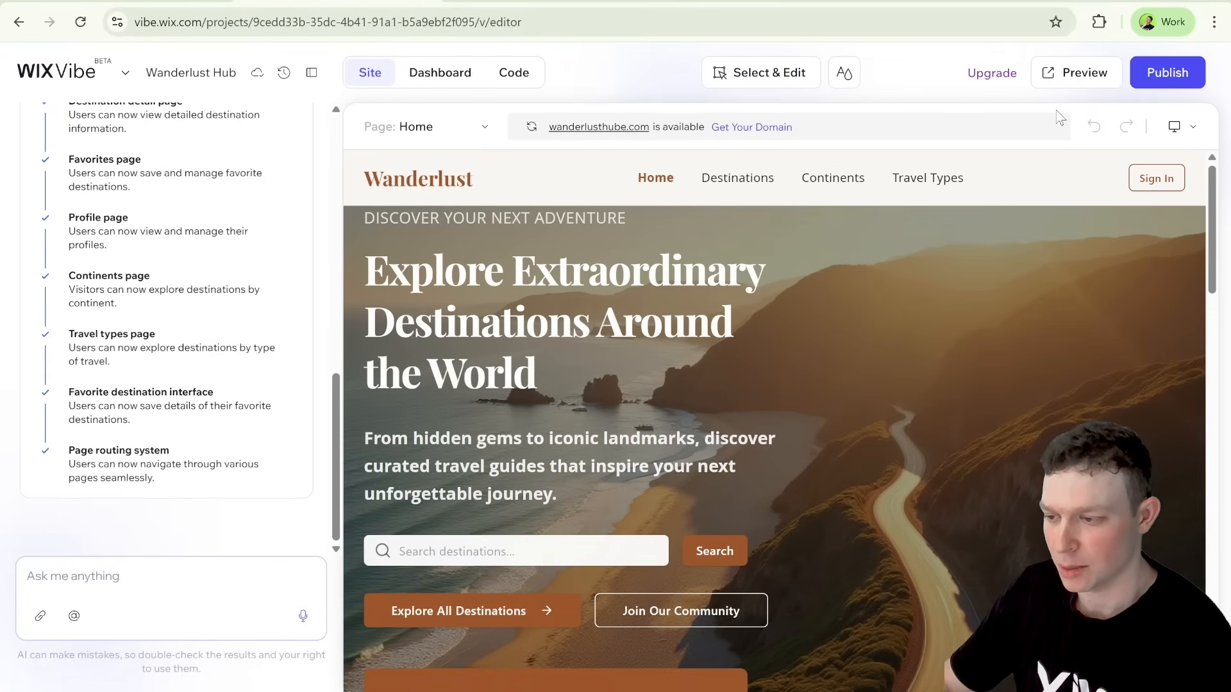
# Preview the website in full and examine the home page's hero, subscription form and Featured Destinations section
pyautogui.click(1079, 84)
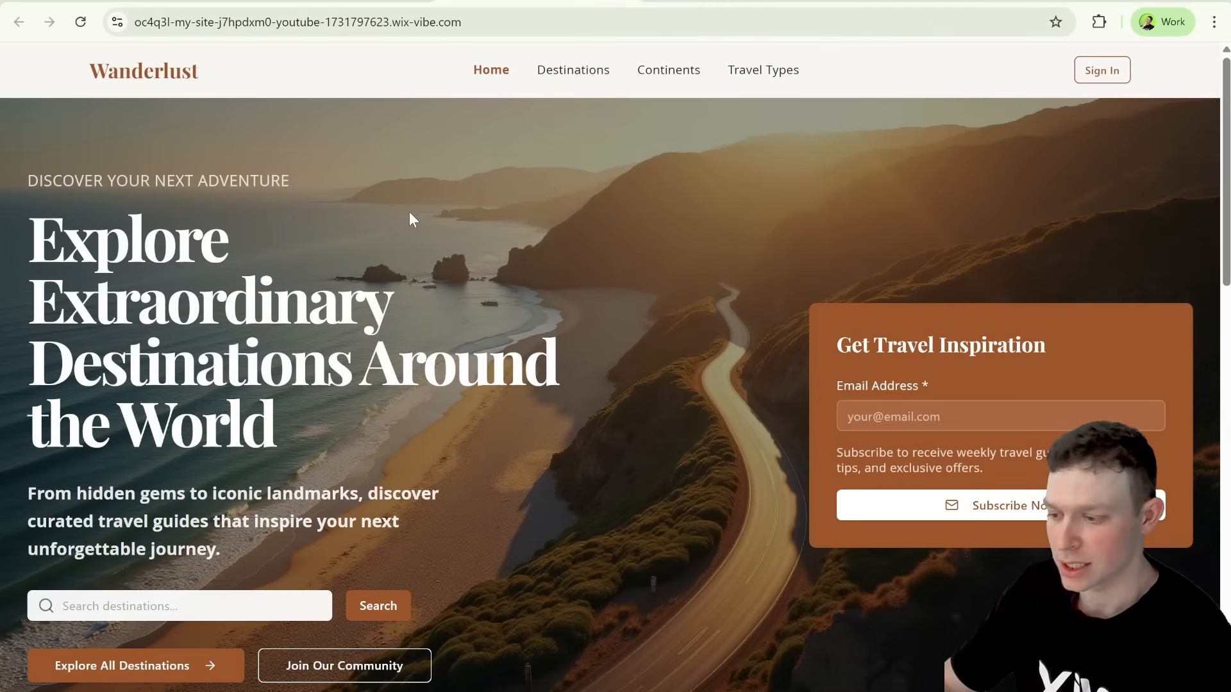
pyautogui.scroll(-1, 530, 215)
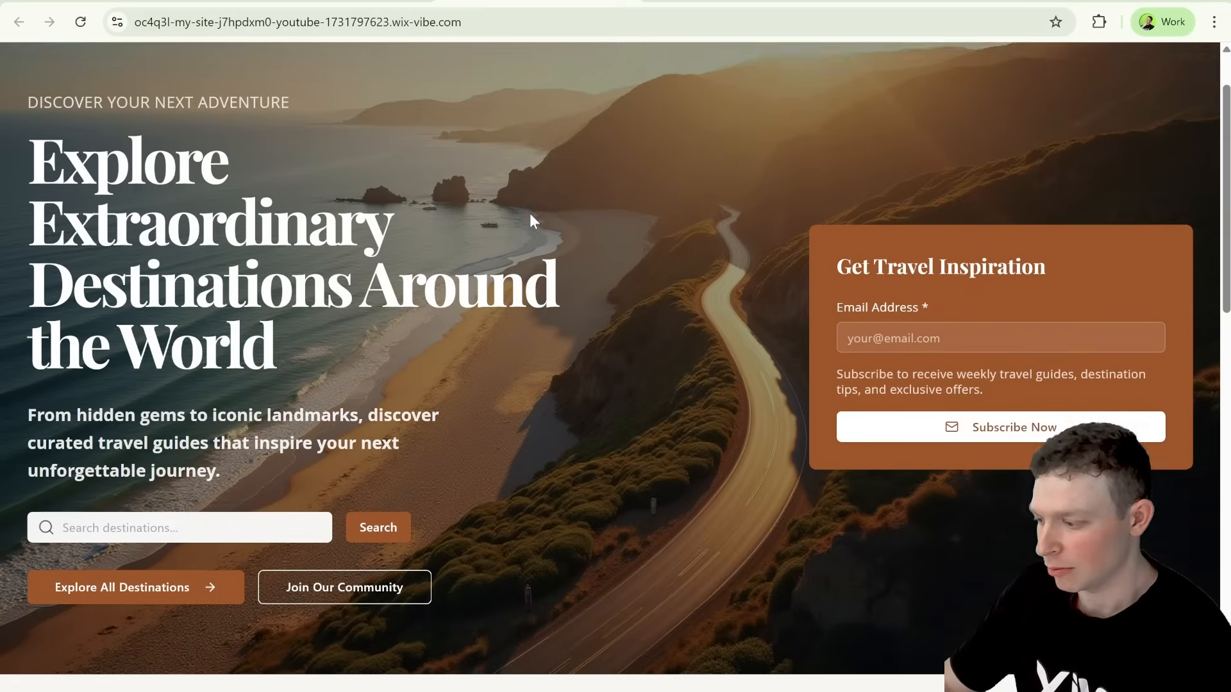
pyautogui.scroll(-2, 530, 213)
pyautogui.scroll(3, 369, 193)
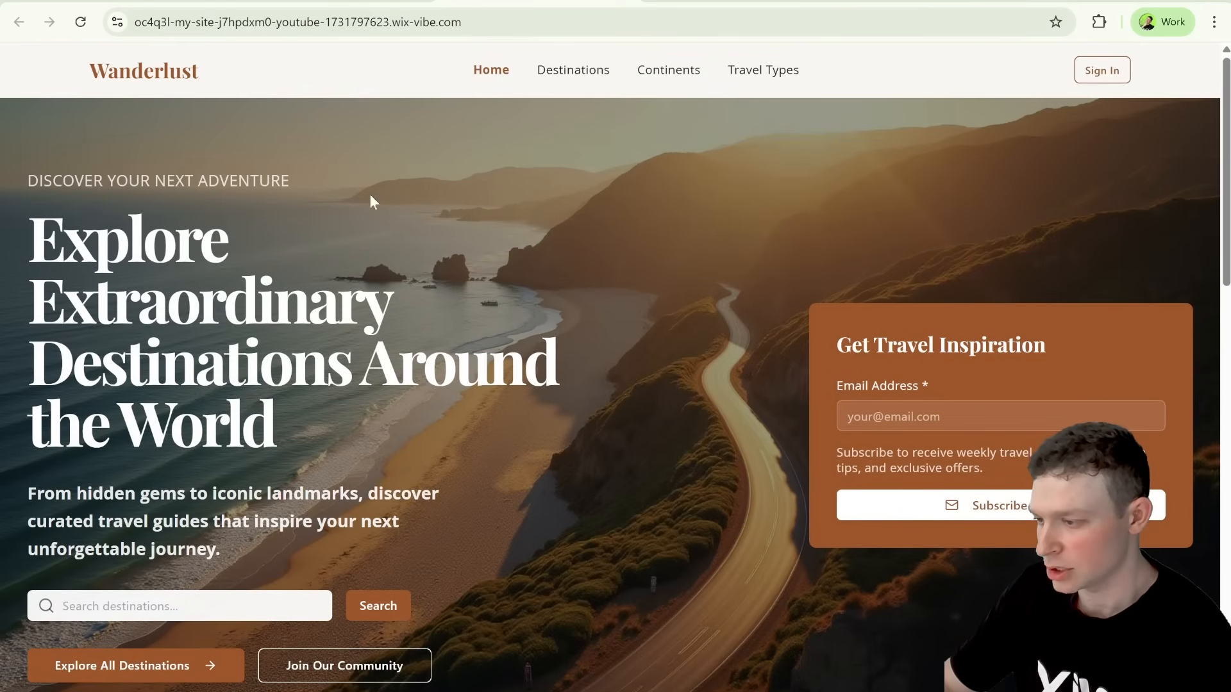
pyautogui.scroll(-5, 558, 215)
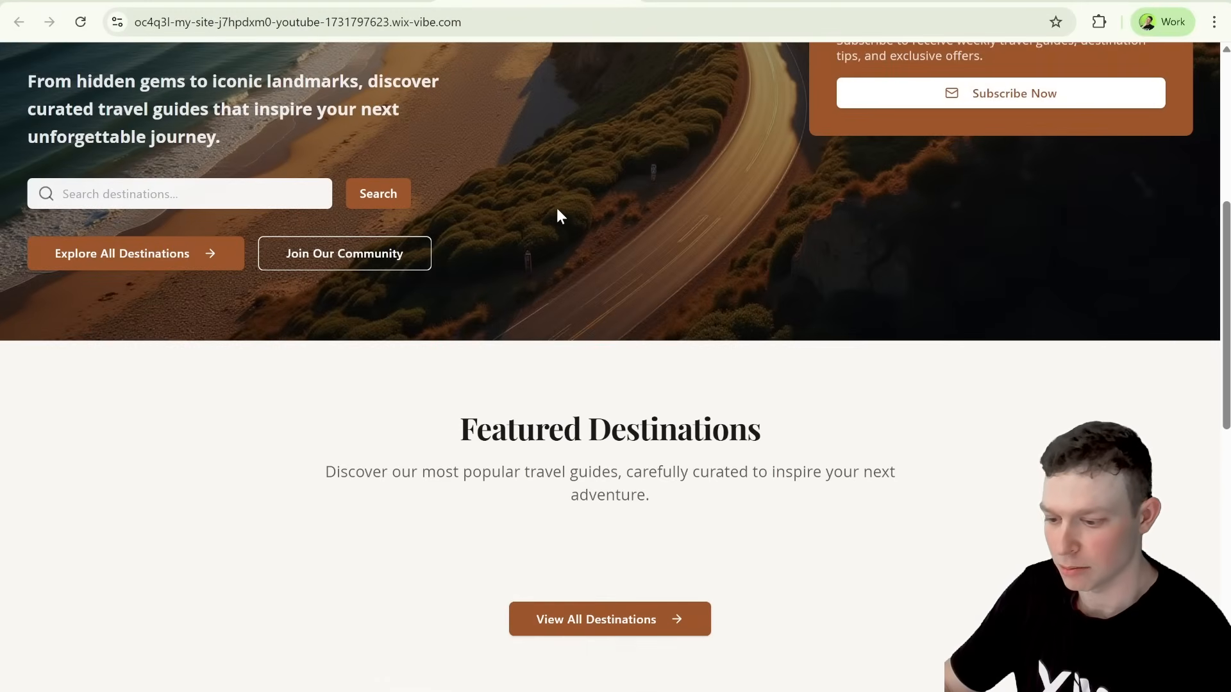
pyautogui.scroll(-3, 556, 207)
pyautogui.scroll(8, 557, 210)
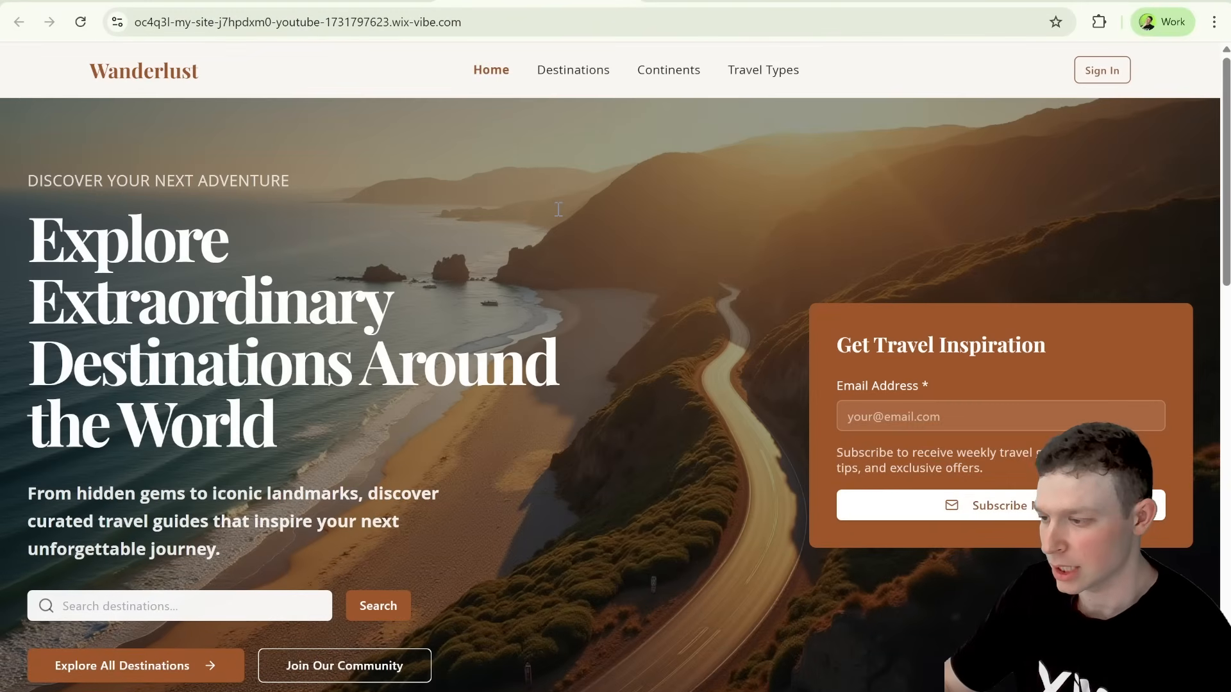
pyautogui.scroll(-2, 411, 222)
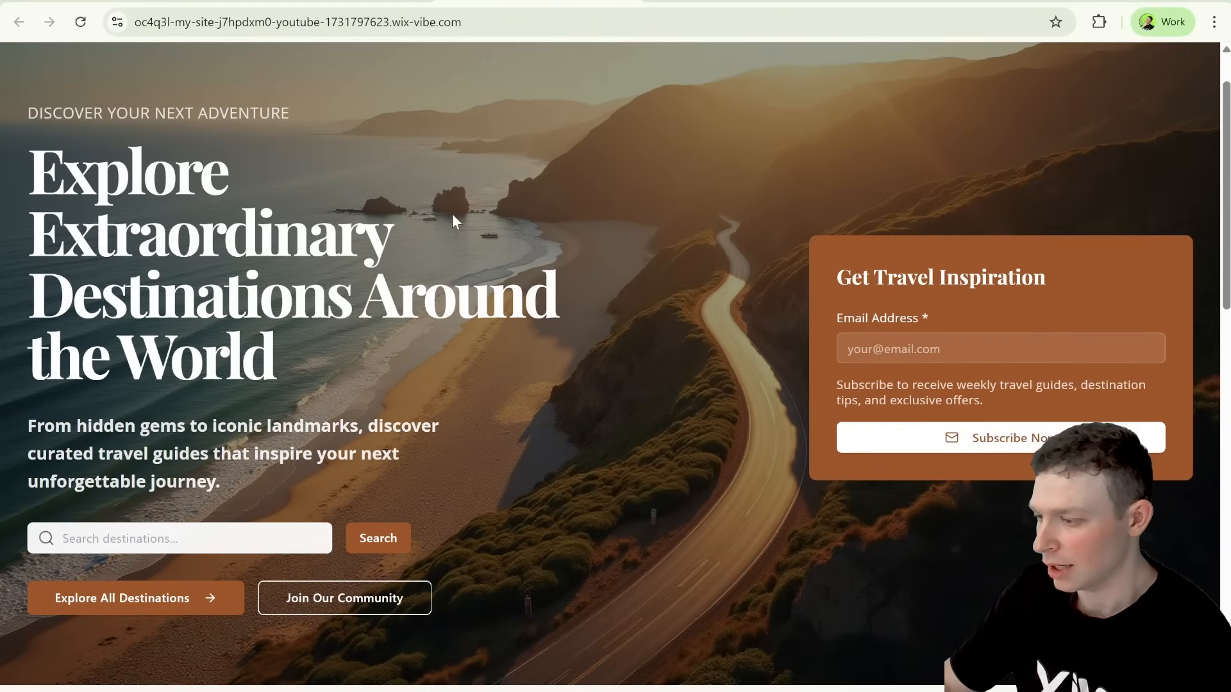
pyautogui.scroll(2, 452, 214)
# Visit the preview site's Destinations page, check the Continents page and return to Destinations
pyautogui.click(587, 80)
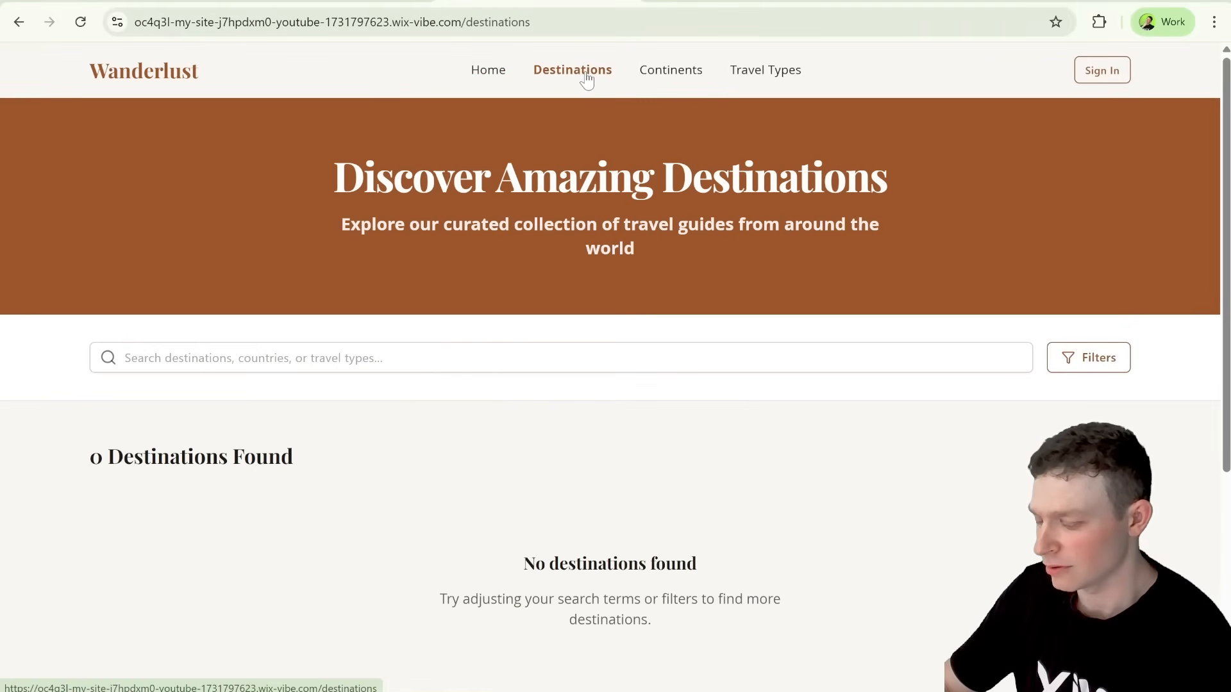
pyautogui.click(654, 74)
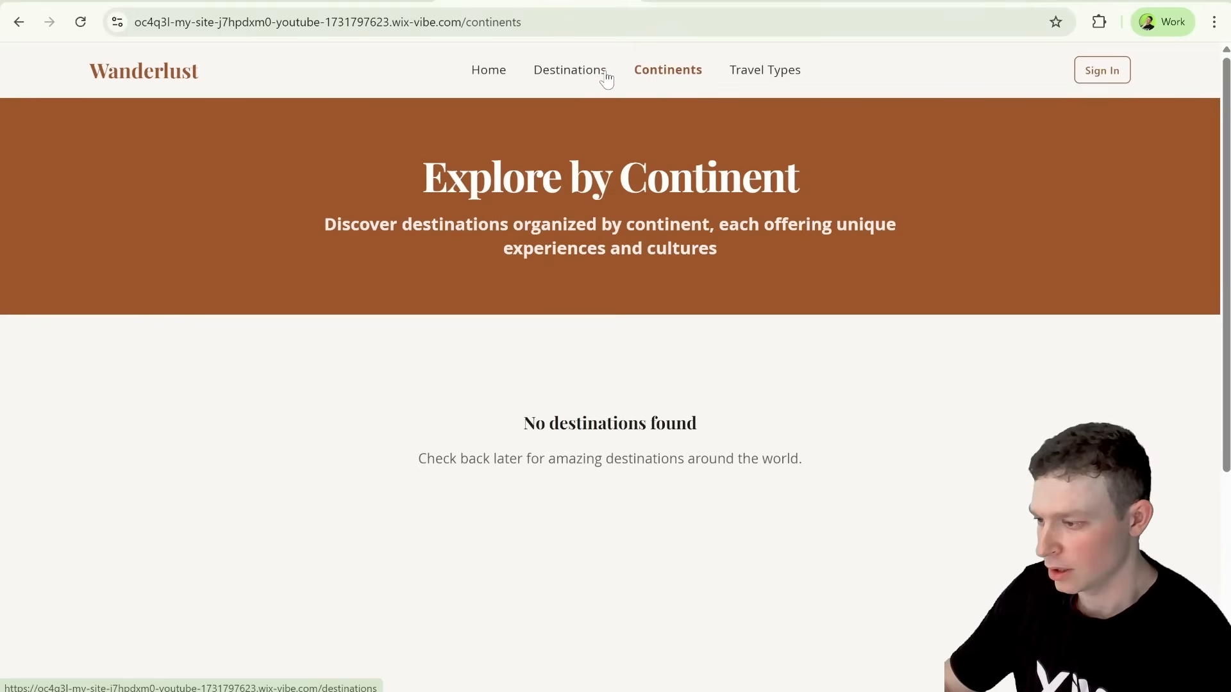
pyautogui.click(605, 78)
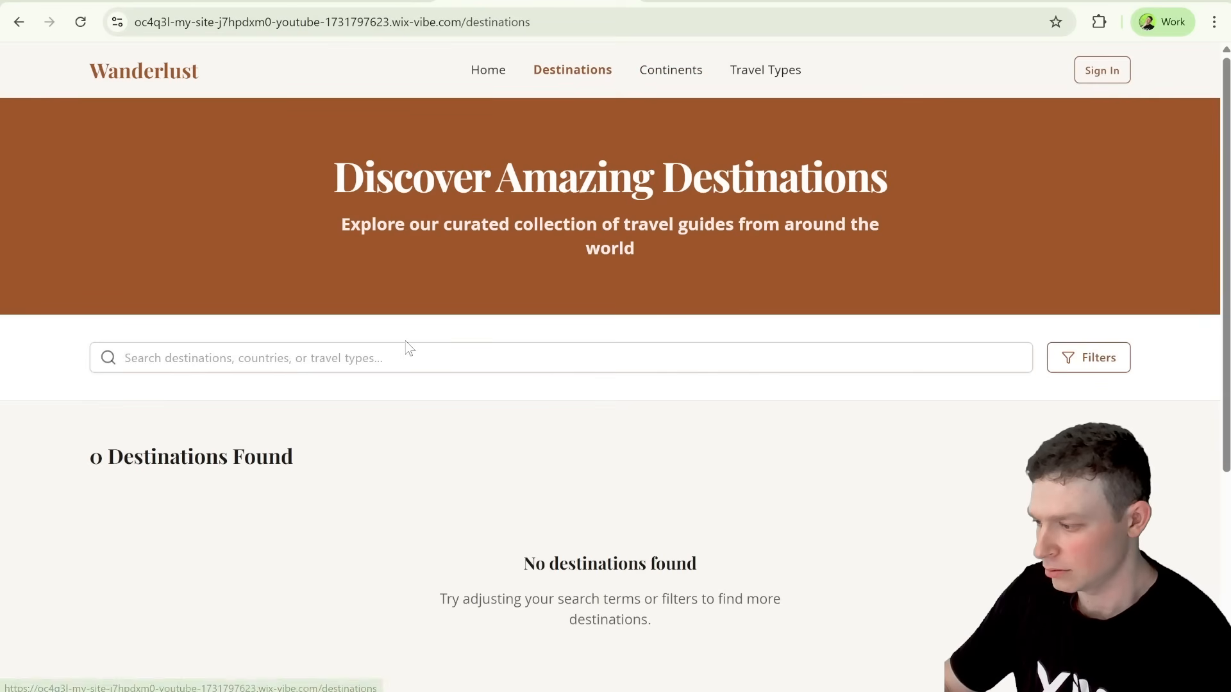
# Examine the Destinations page's banner, search area, results section and footer
pyautogui.scroll(-3, 404, 343)
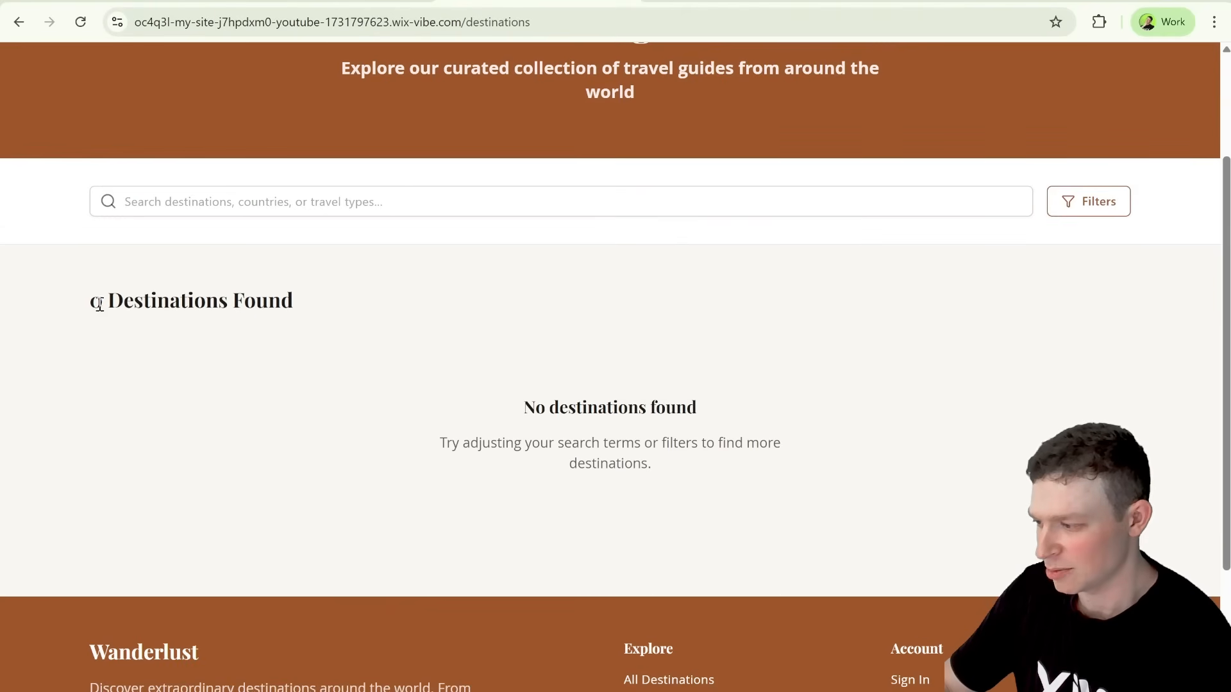
pyautogui.doubleClick(99, 304)
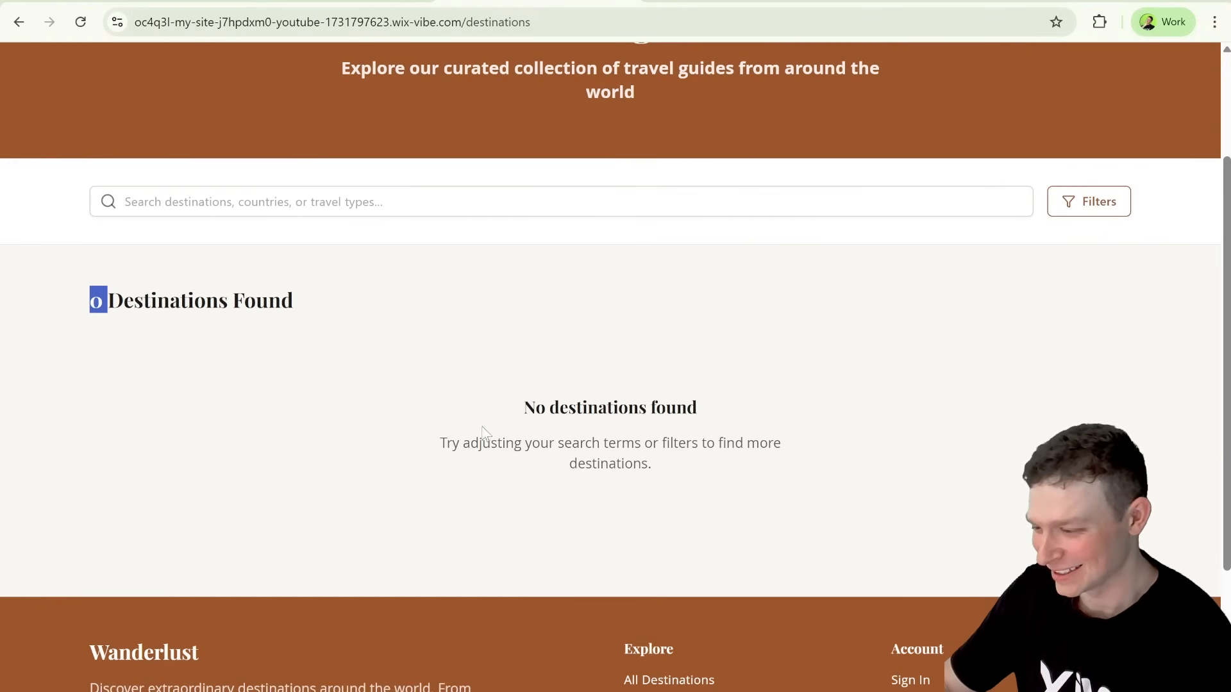
pyautogui.click(696, 410)
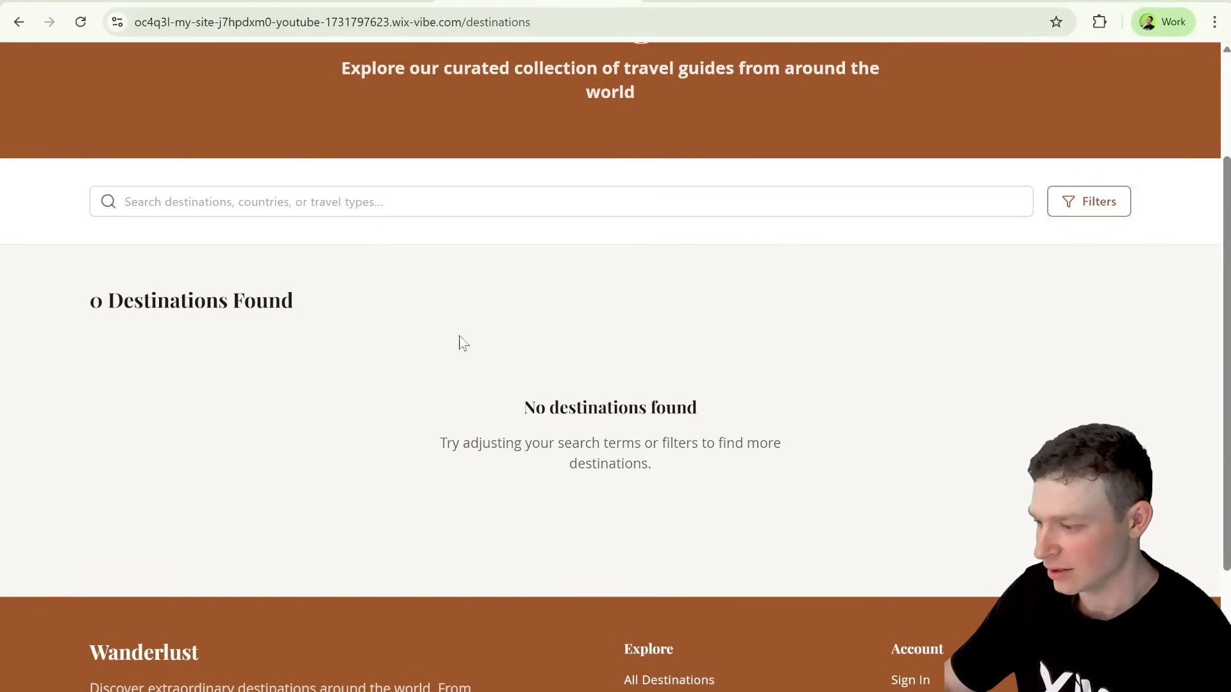
pyautogui.scroll(3, 510, 350)
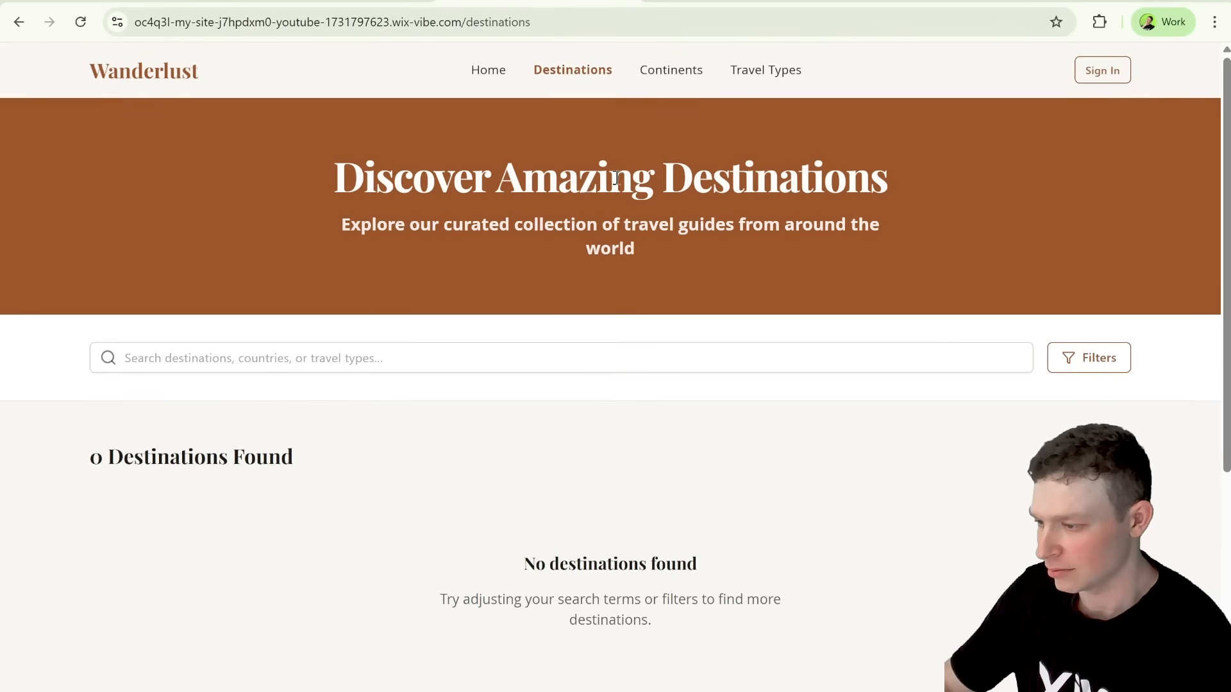
pyautogui.scroll(-5, 620, 417)
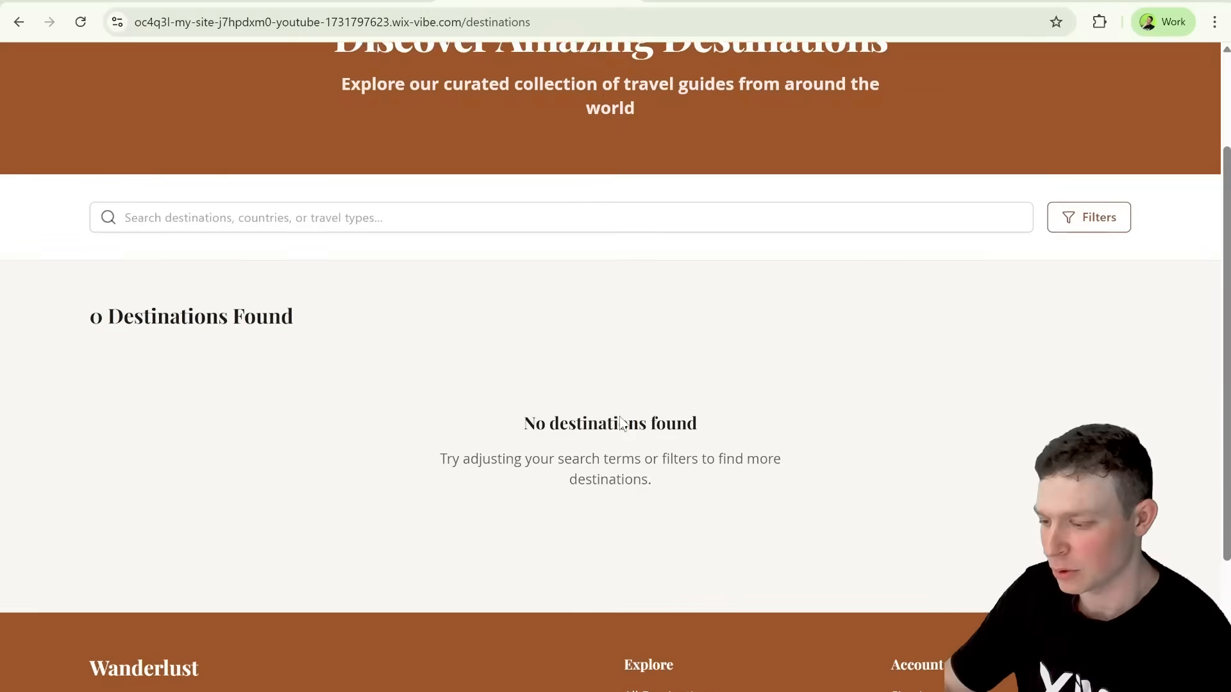
pyautogui.scroll(5, 619, 423)
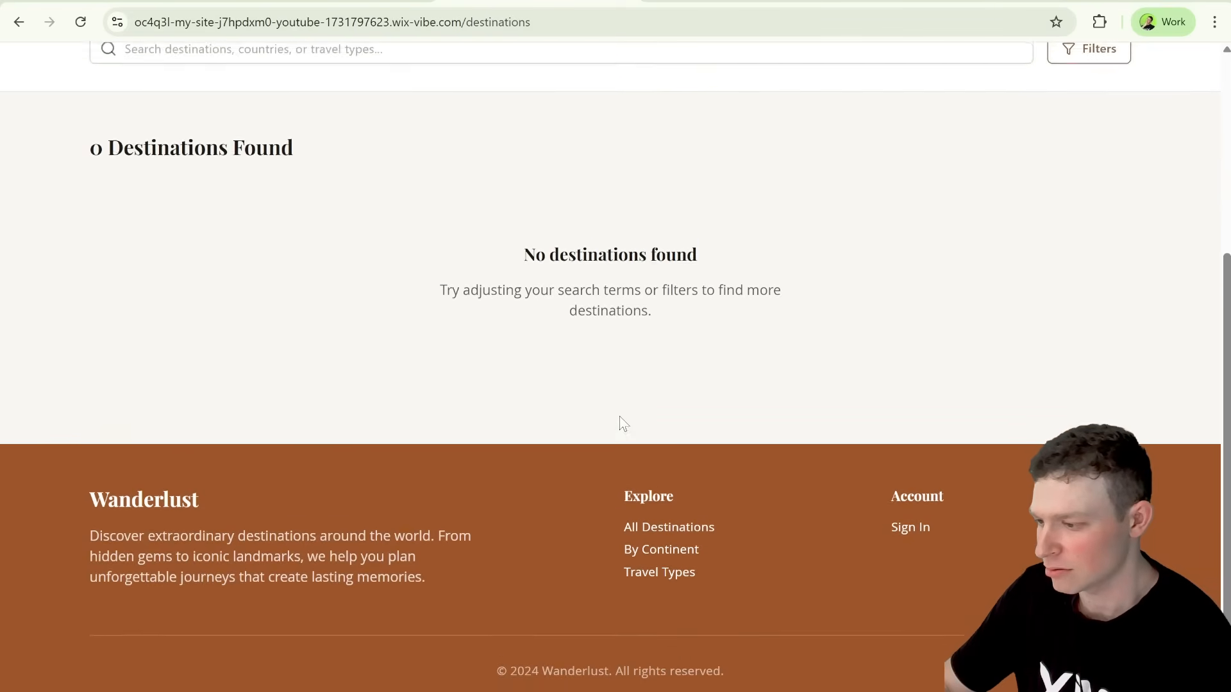
# Check the site navigation by visiting the Continents, Travel Types, Destinations and Home pages
pyautogui.click(666, 70)
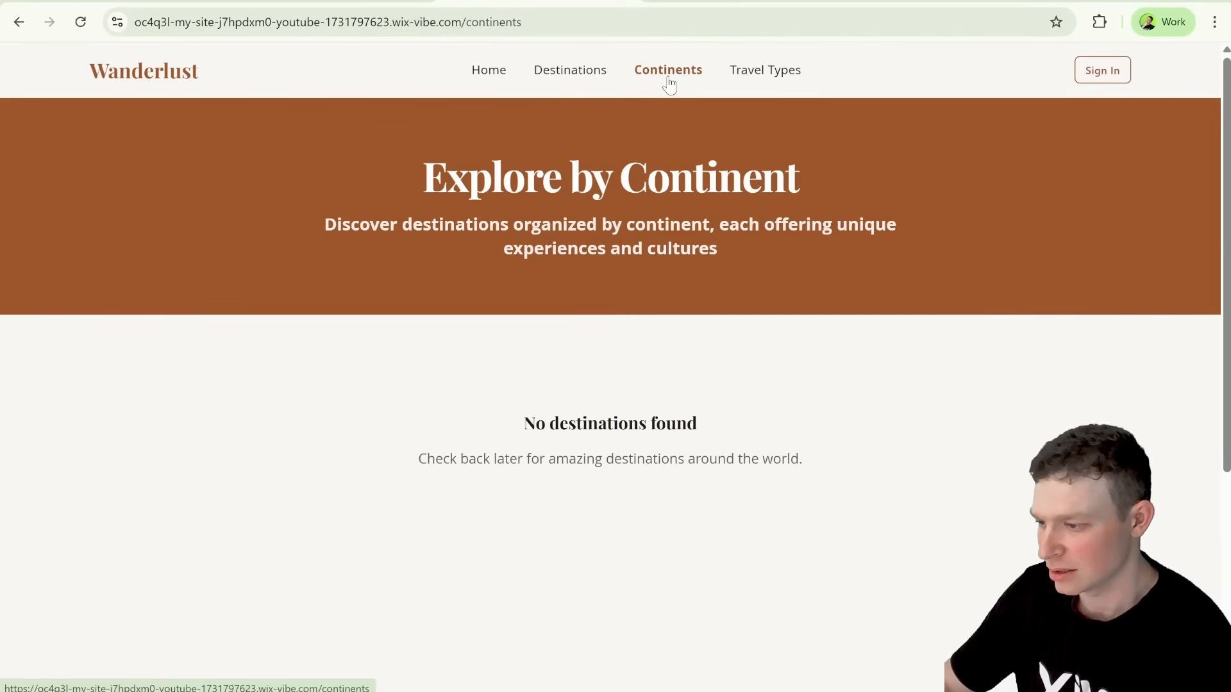
pyautogui.click(753, 77)
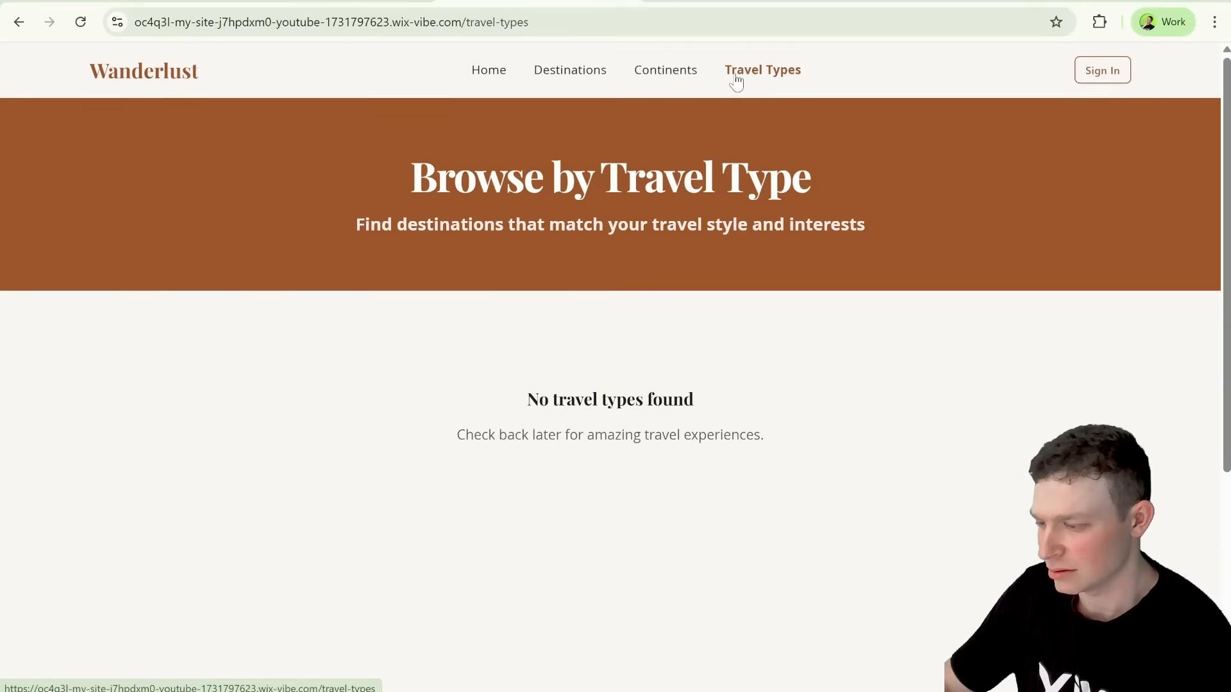
pyautogui.click(684, 76)
pyautogui.click(569, 76)
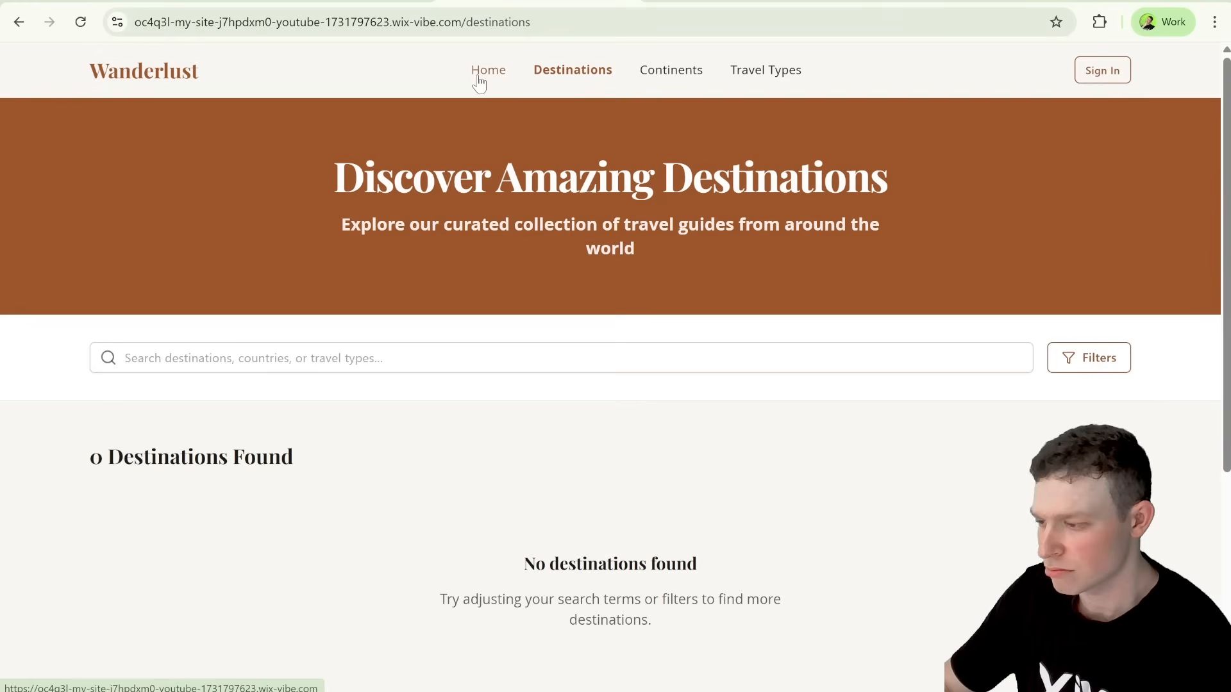
pyautogui.click(479, 82)
# Search the Destinations page for "japan"
pyautogui.click(563, 79)
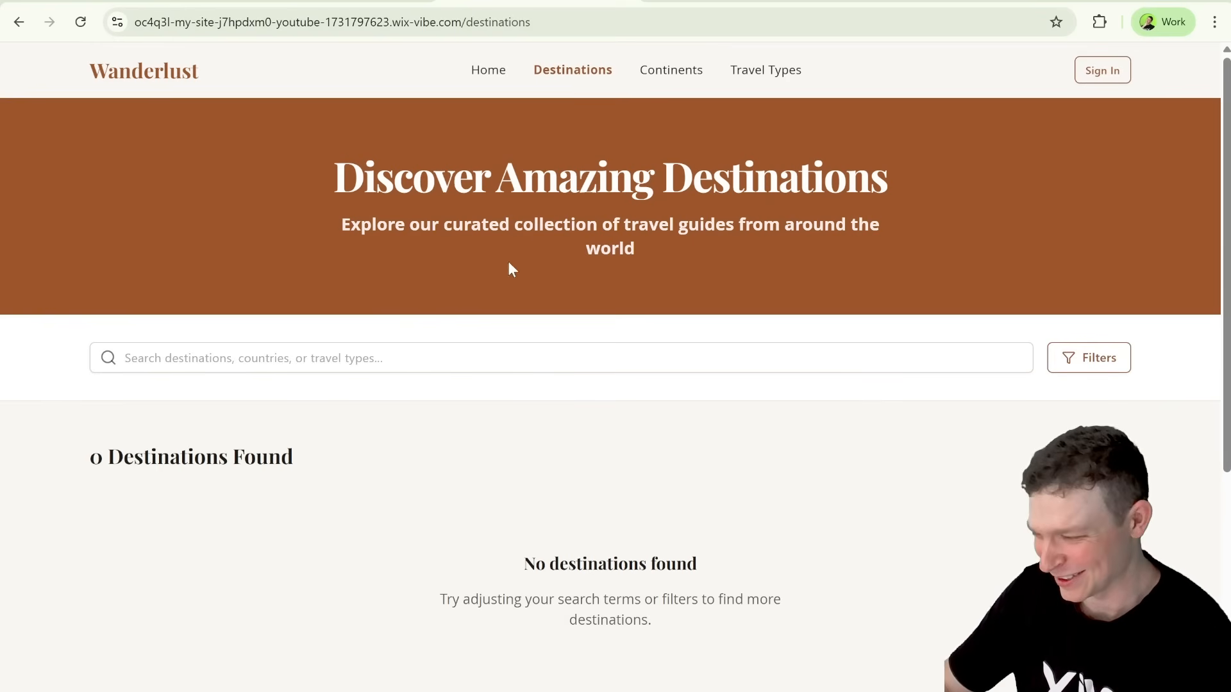
pyautogui.click(429, 354)
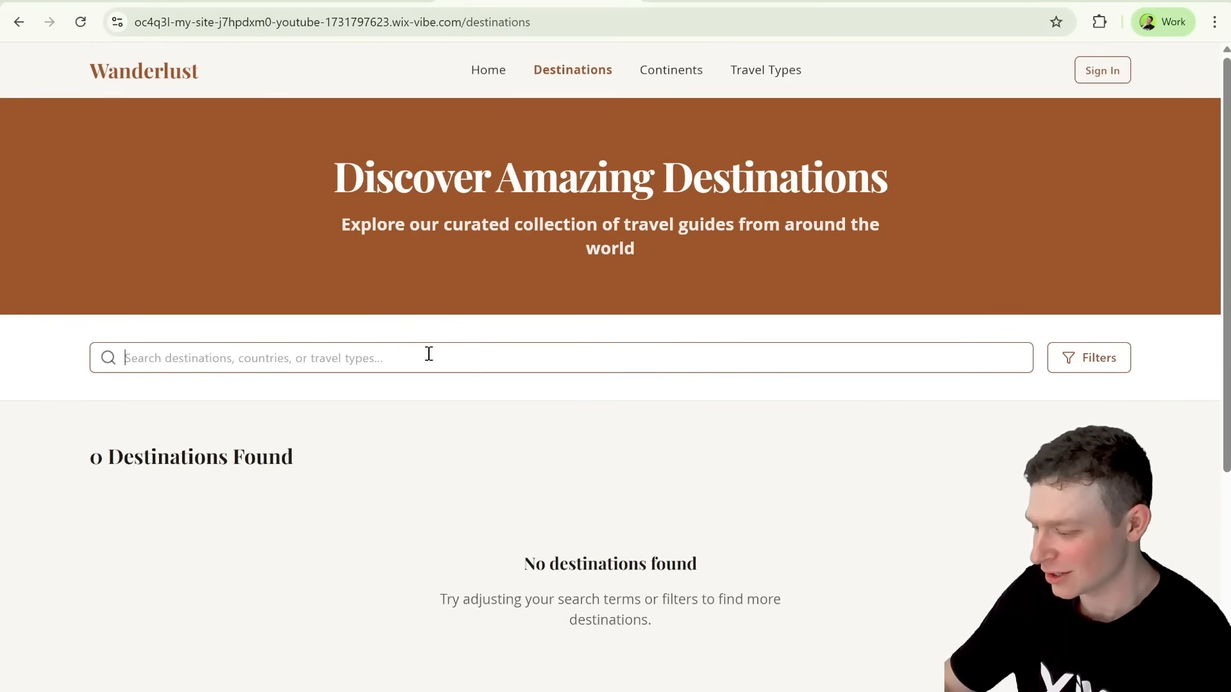
pyautogui.write('japn')
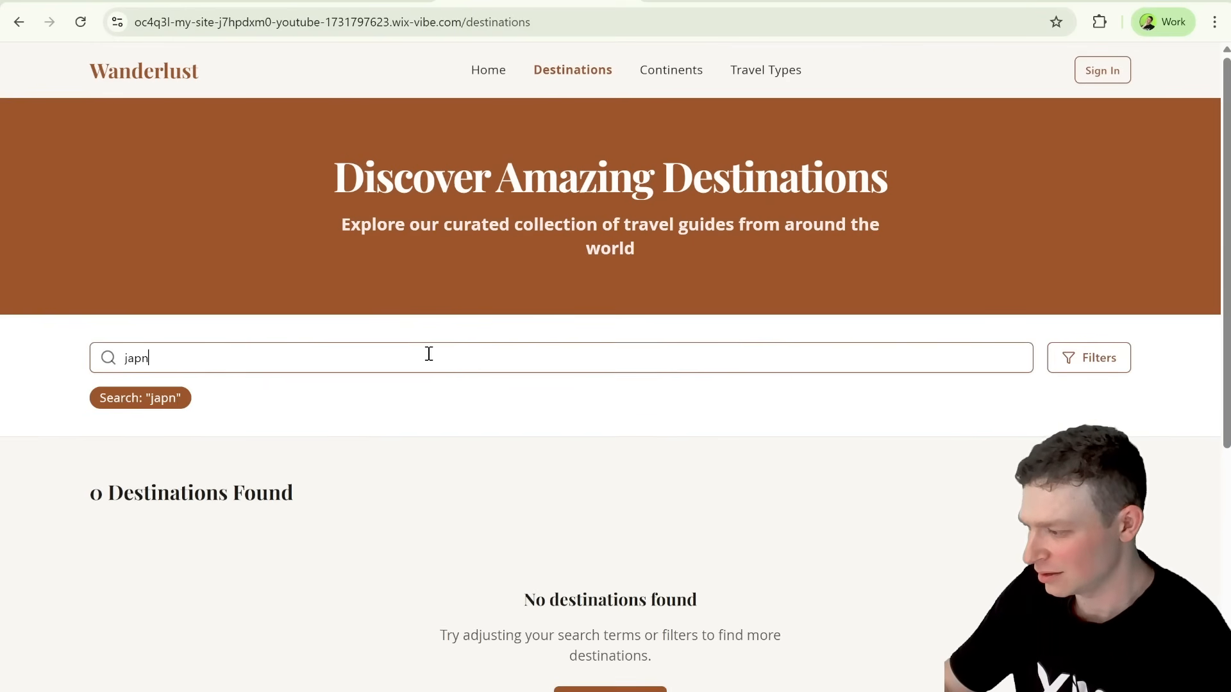
pyautogui.press('BackSpace')
pyautogui.write('an')
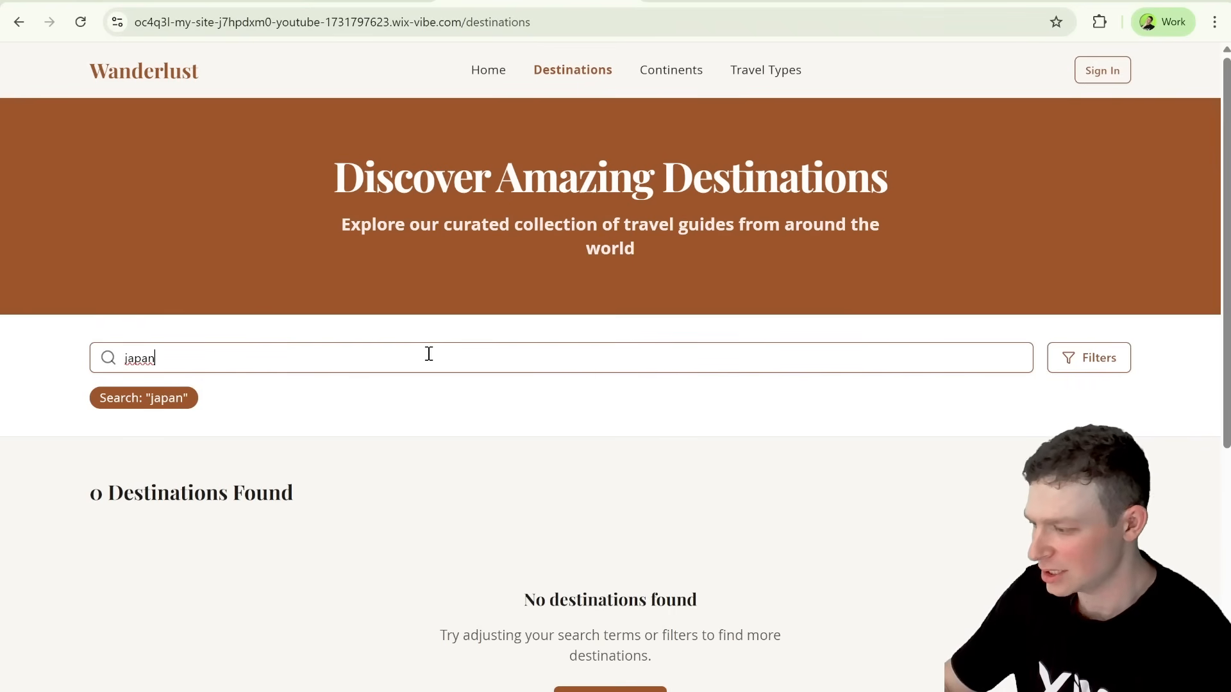
pyautogui.scroll(-1, 428, 354)
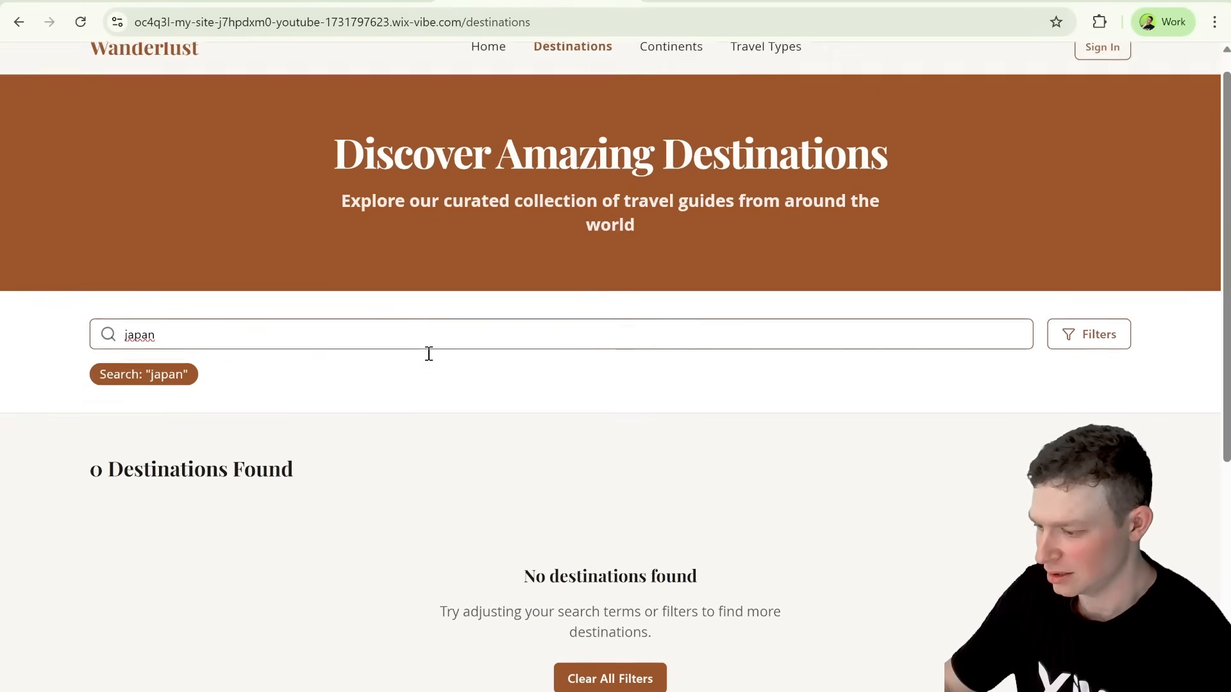
# Check the "japan" search tag and clear the search term on the Destinations page
pyautogui.click(112, 272)
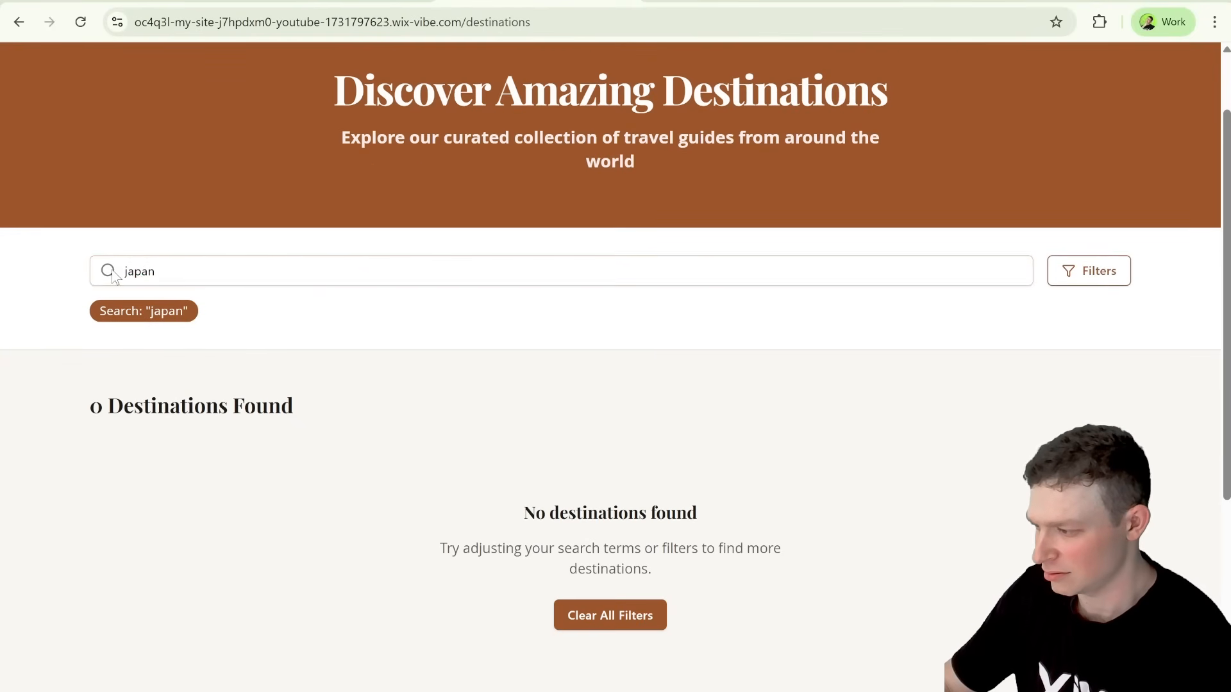
pyautogui.click(141, 270)
pyautogui.click(159, 309)
pyautogui.click(168, 275)
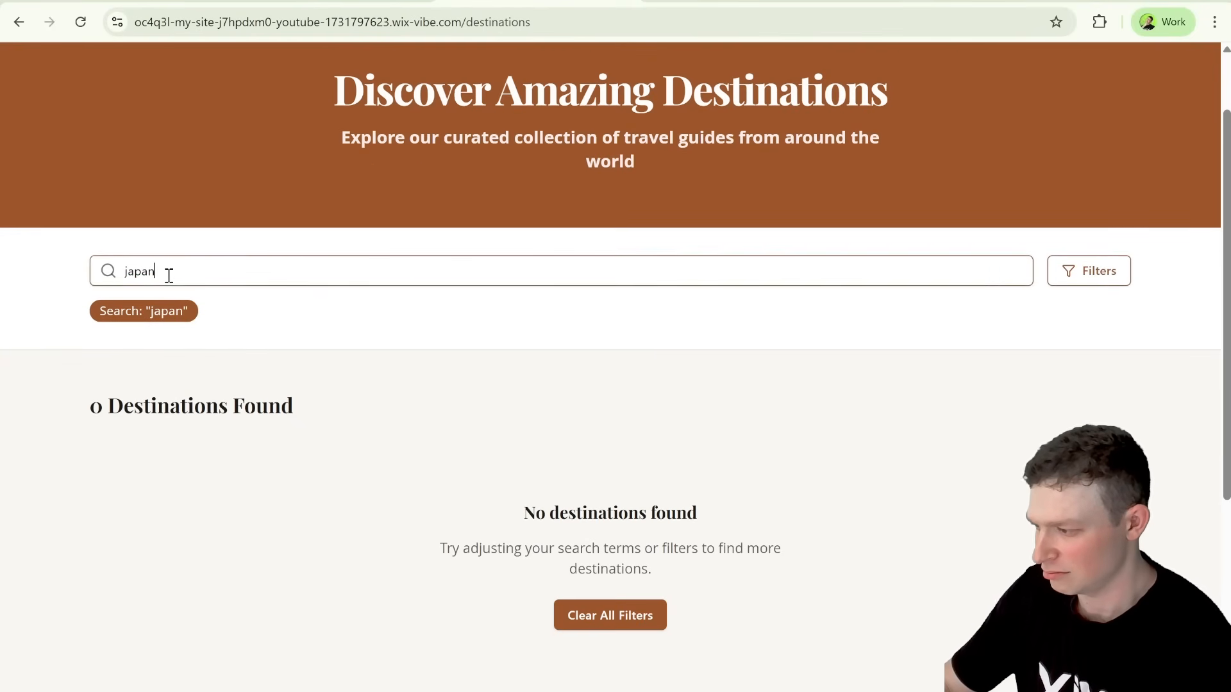
pyautogui.hotkey('ctrl', 'a')
pyautogui.press('BackSpace')
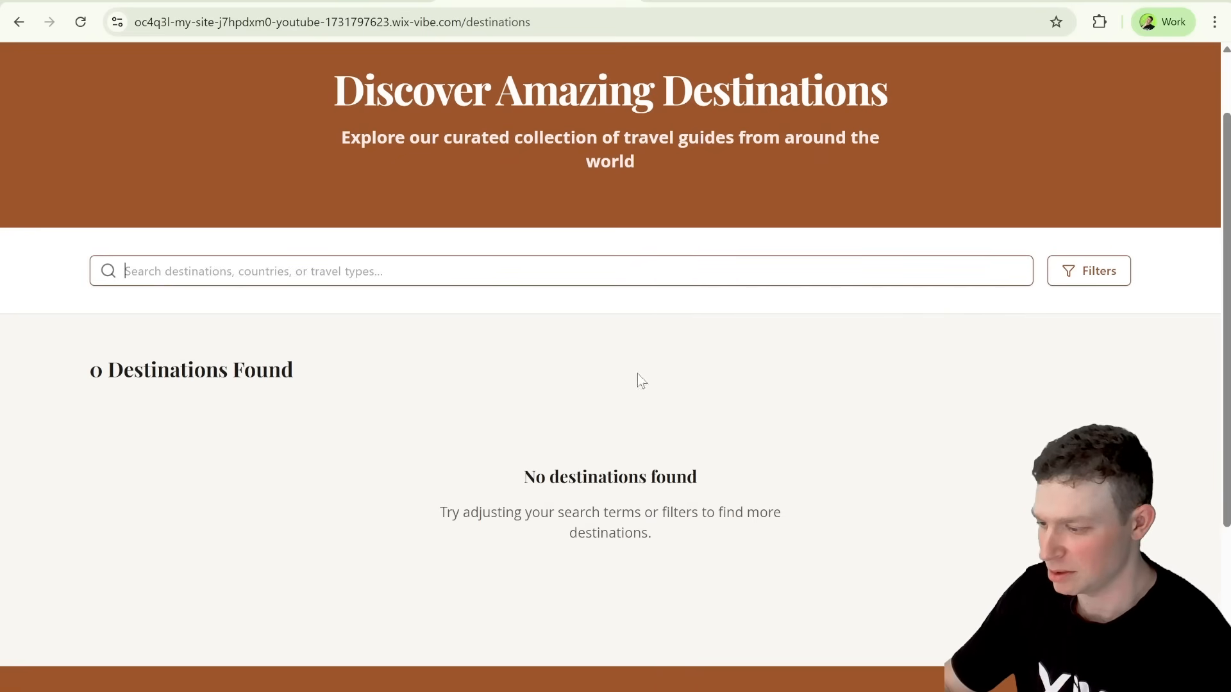
# Try the Destinations page's filters and return to a reloaded home page
pyautogui.click(1069, 277)
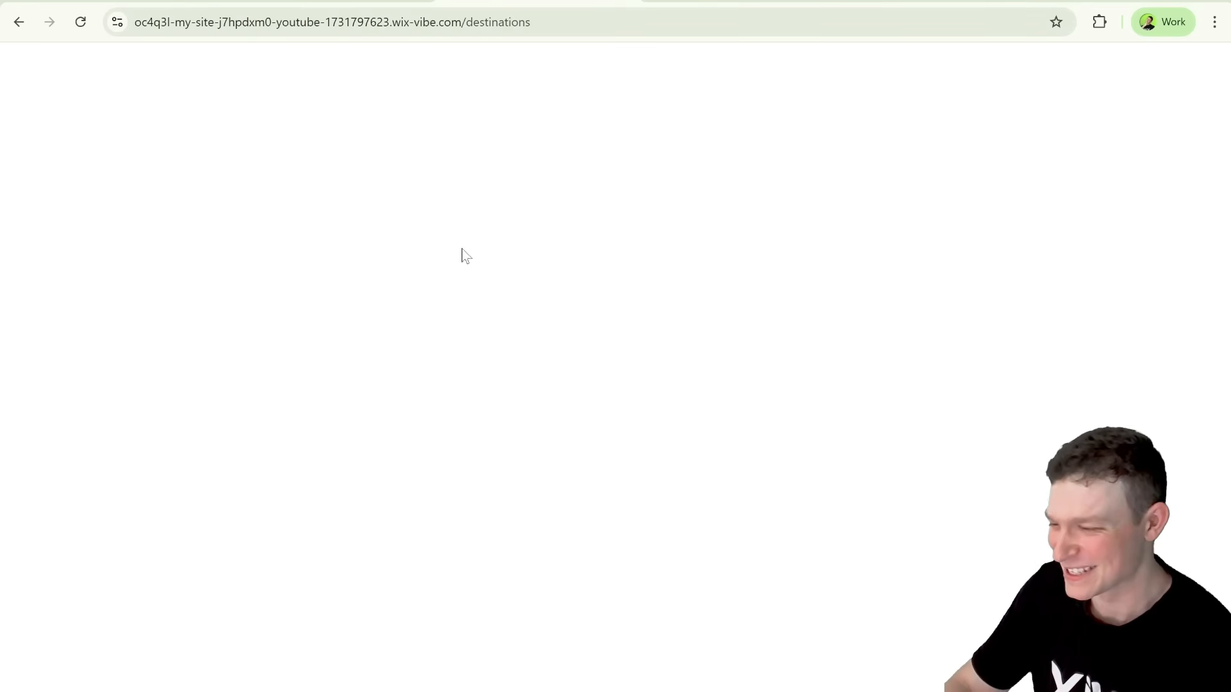
pyautogui.click(26, 23)
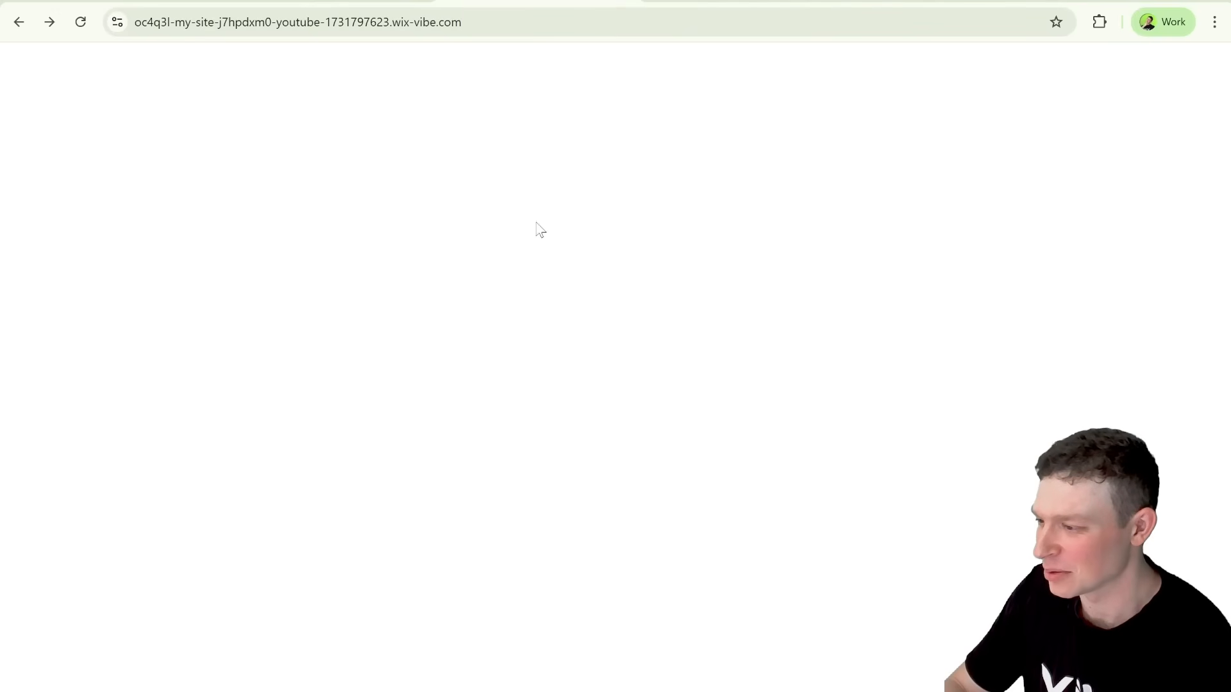
pyautogui.click(383, 22)
pyautogui.press('Return')
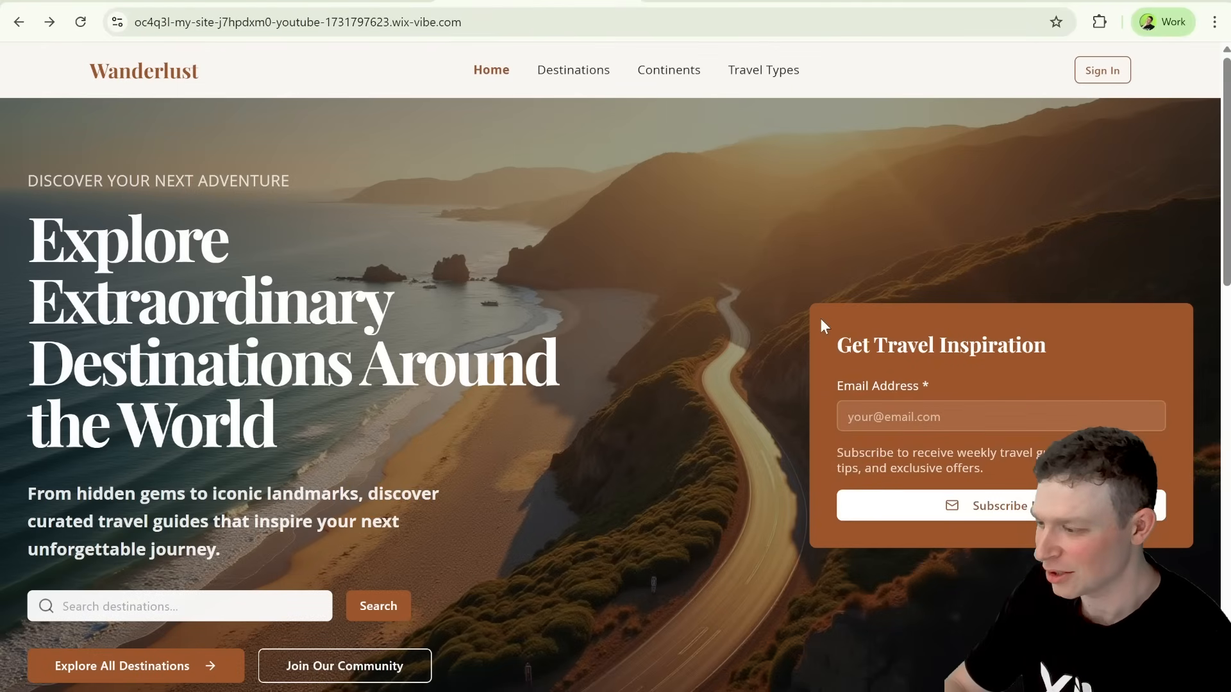
# Submit the home page's Get Travel Inspiration form with a test email address
pyautogui.scroll(-2, 567, 292)
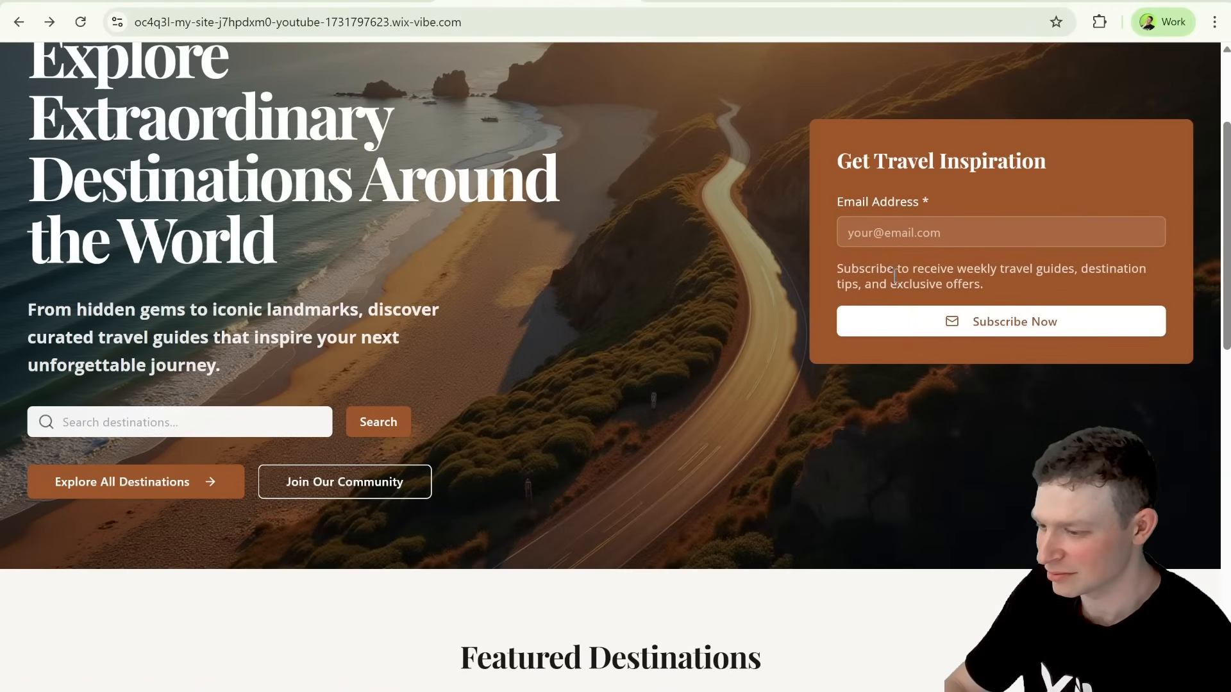
pyautogui.click(907, 224)
pyautogui.write('testing')
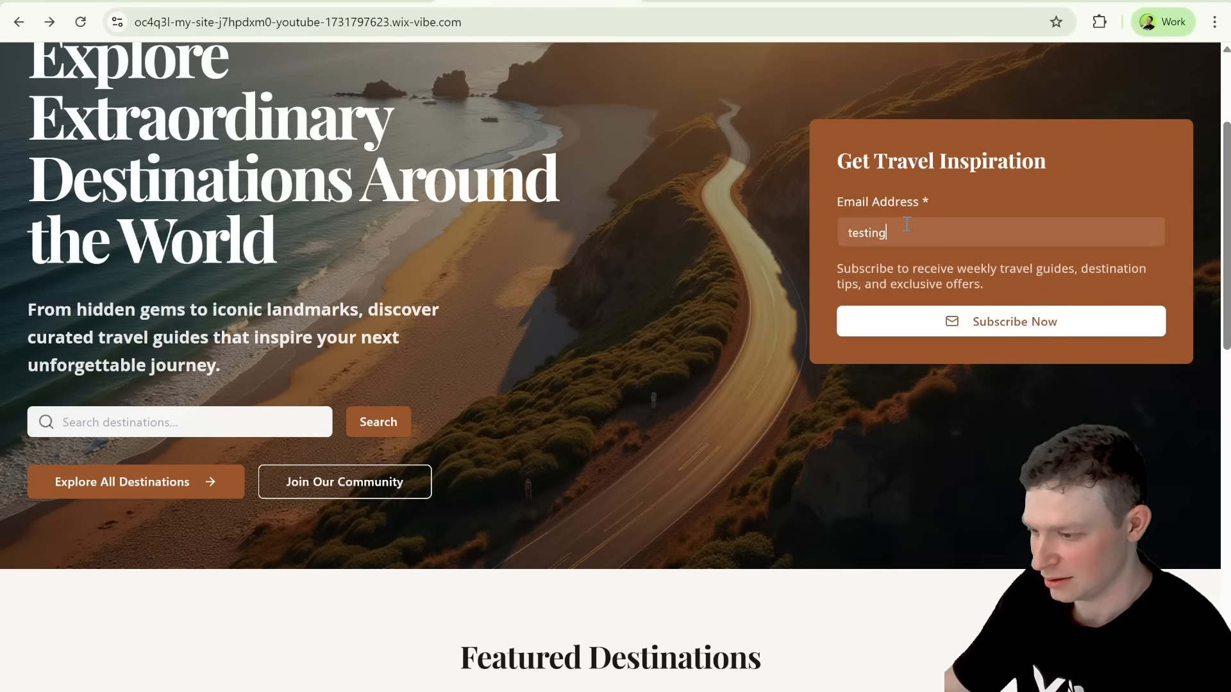
pyautogui.write('@gmail.com')
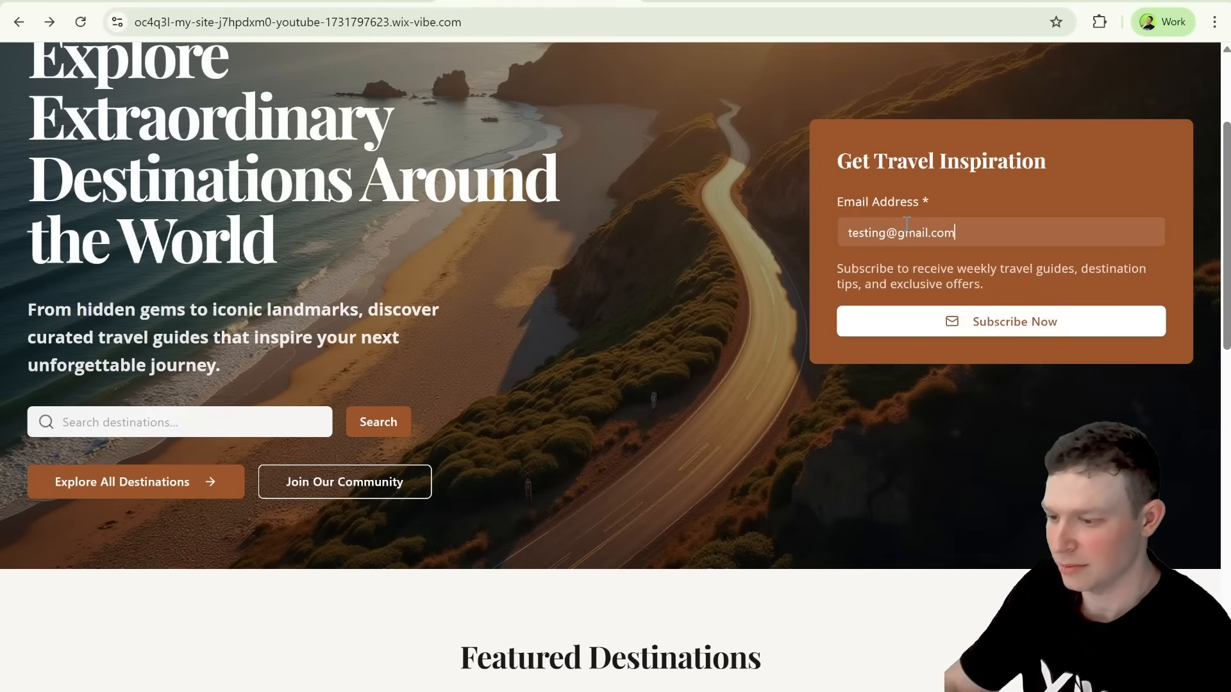
pyautogui.click(961, 320)
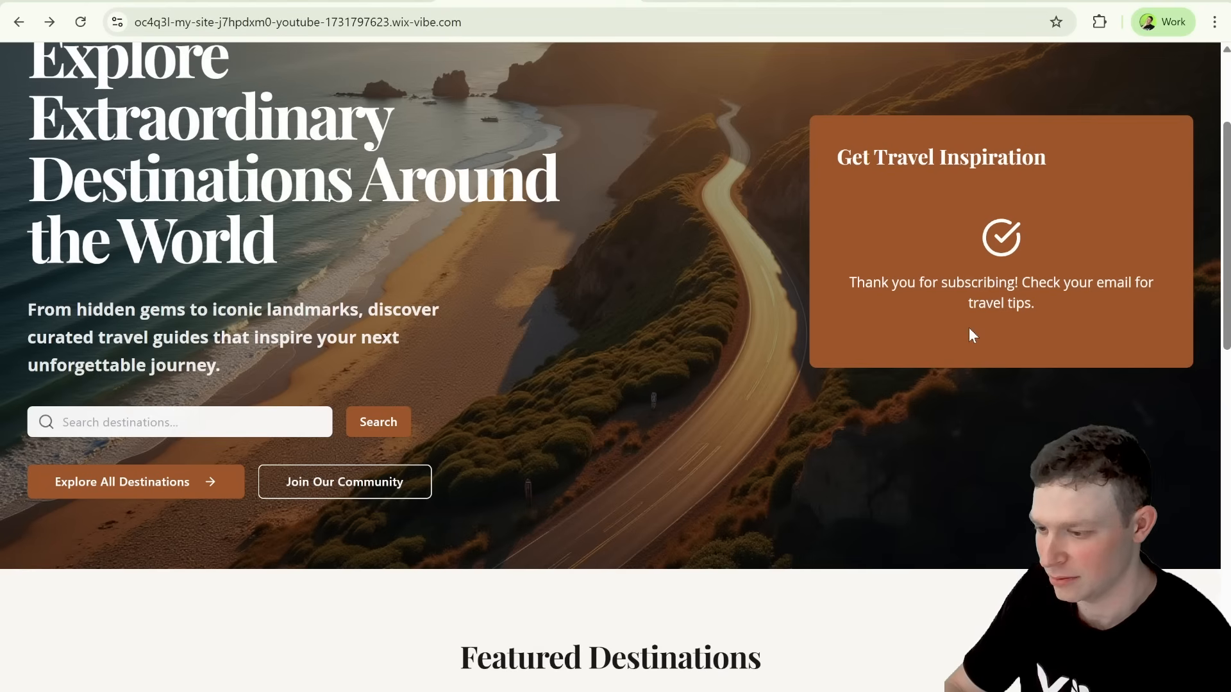
pyautogui.rightClick(983, 416)
pyautogui.click(902, 384)
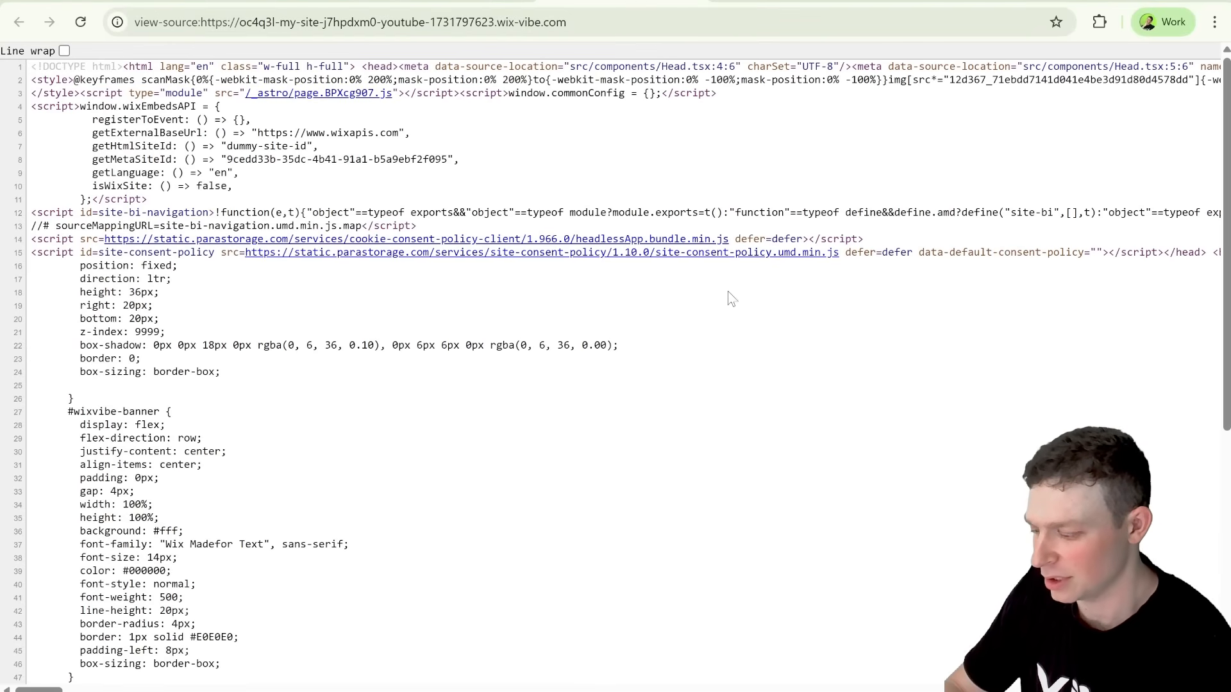
pyautogui.hotkey('ctrl', 'w')
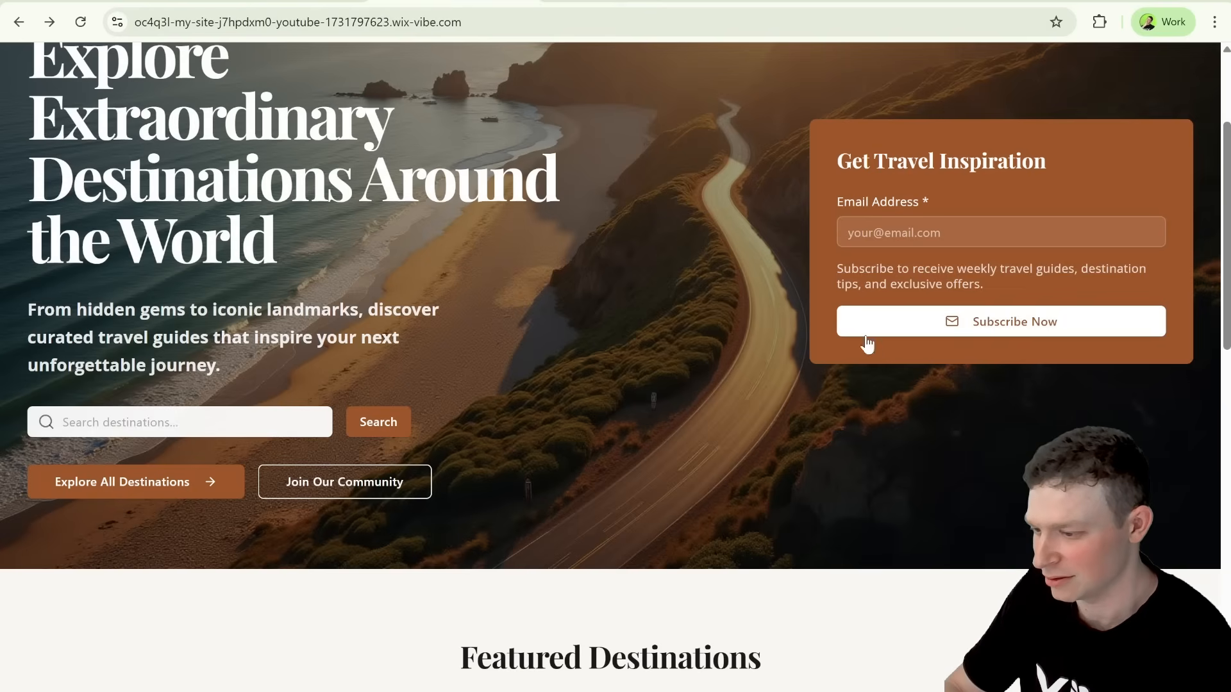
# Inspect the home page in the browser's developer console and examine the error about fetching destination guides
pyautogui.rightClick(901, 403)
pyautogui.click(954, 383)
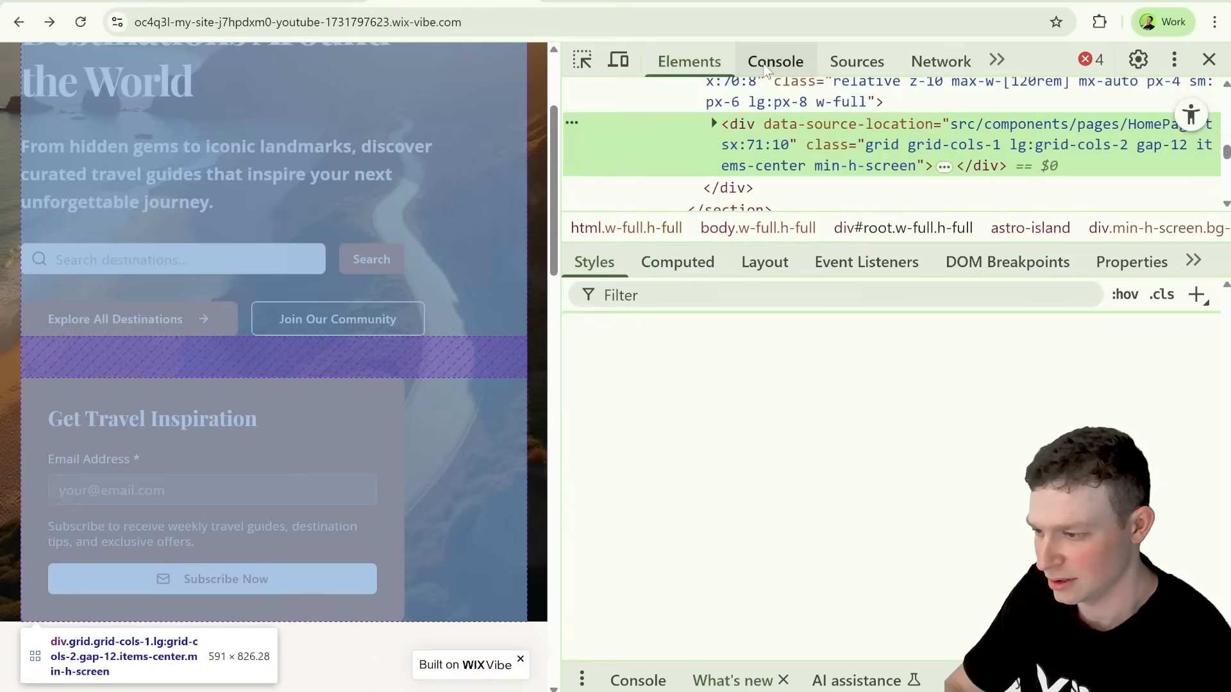
pyautogui.click(766, 69)
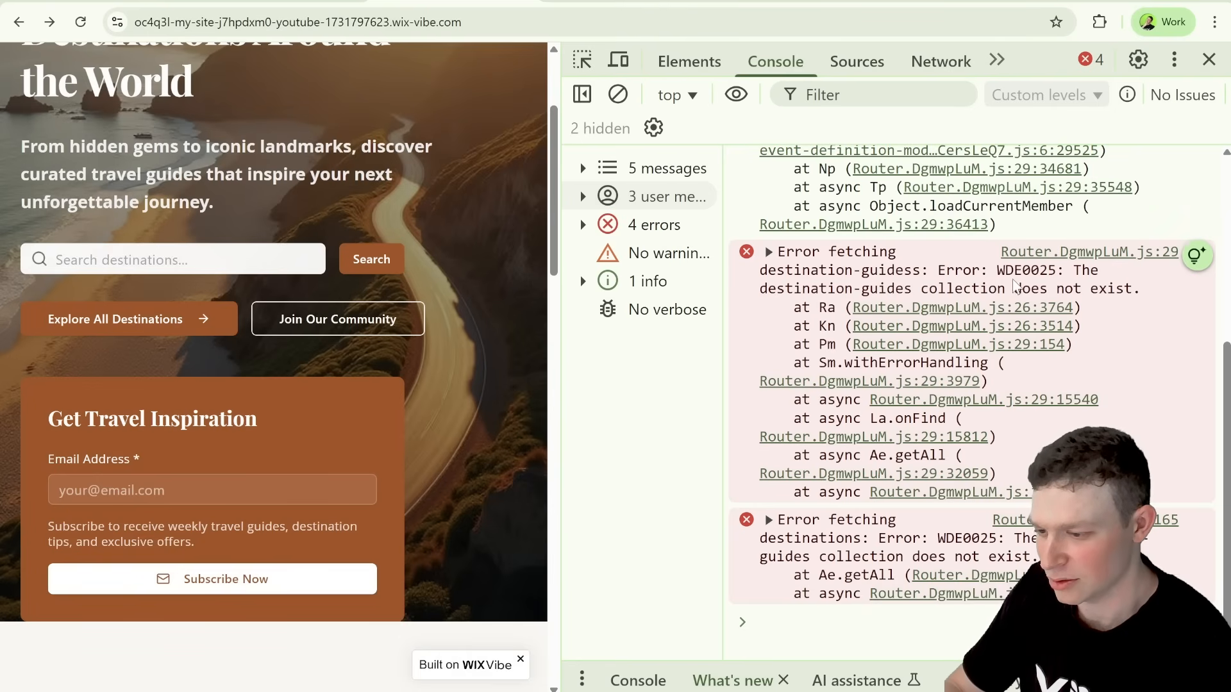
pyautogui.moveTo(804, 272); pyautogui.dragTo(1123, 291)
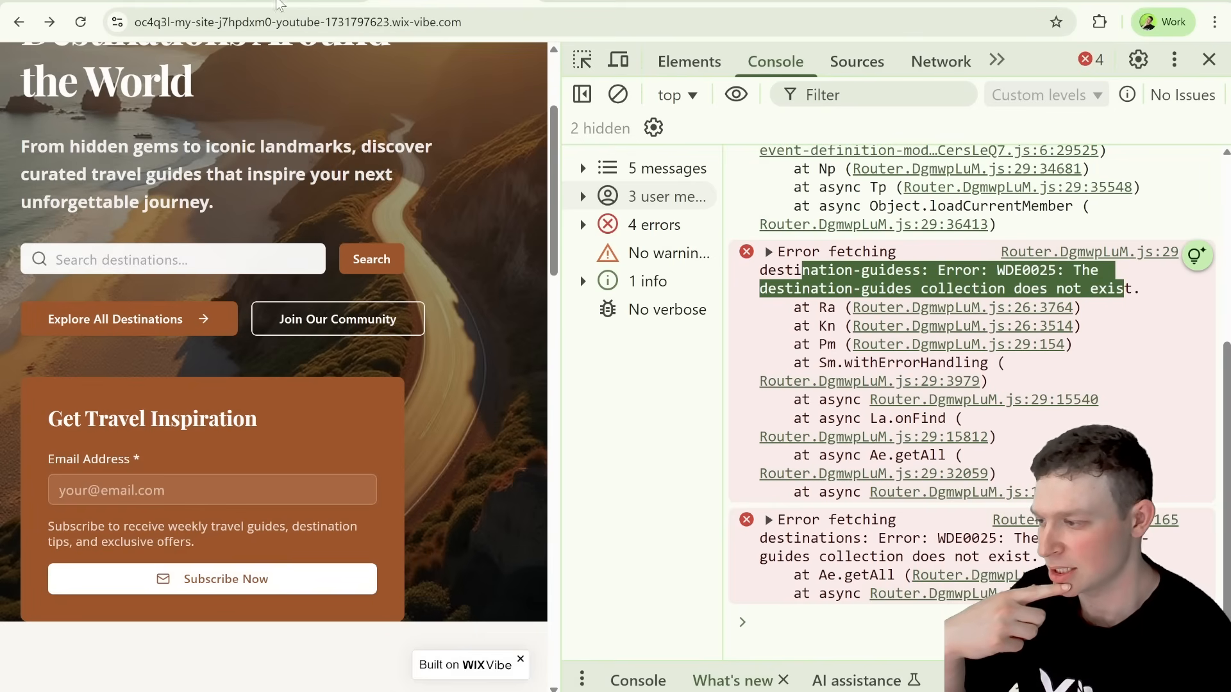
# Return to the Wix Vibe editor and check the project's site, dashboard and code views and its build history
pyautogui.click(278, 2)
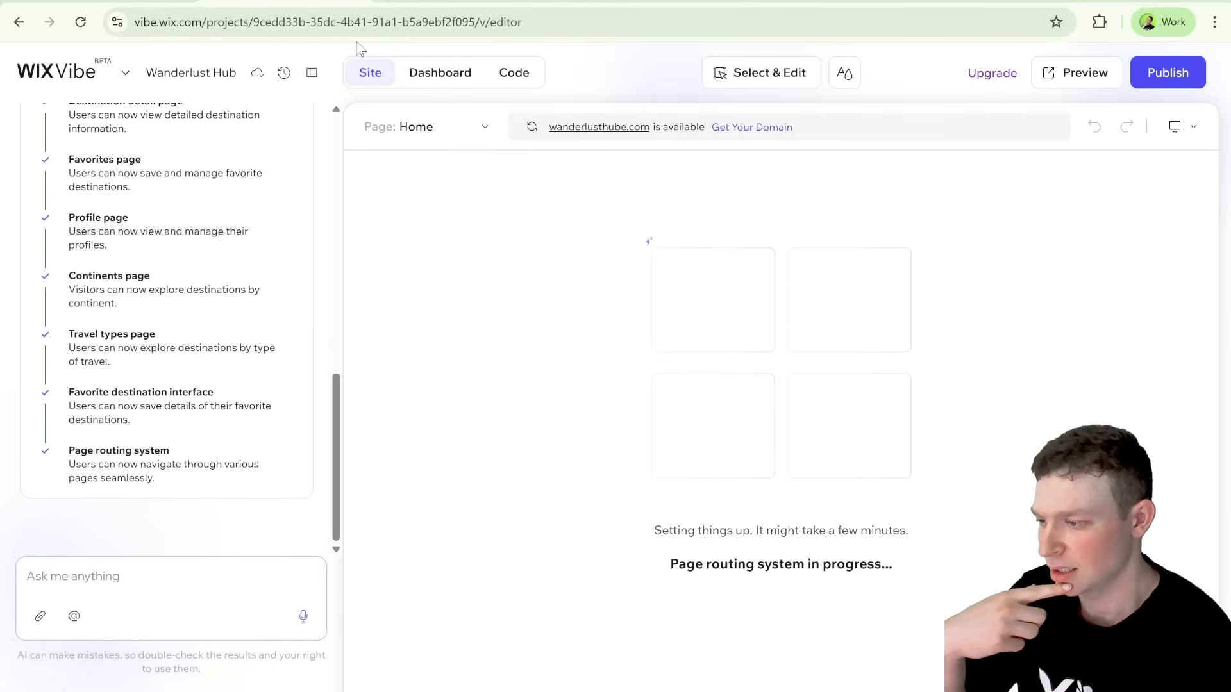
pyautogui.click(470, 75)
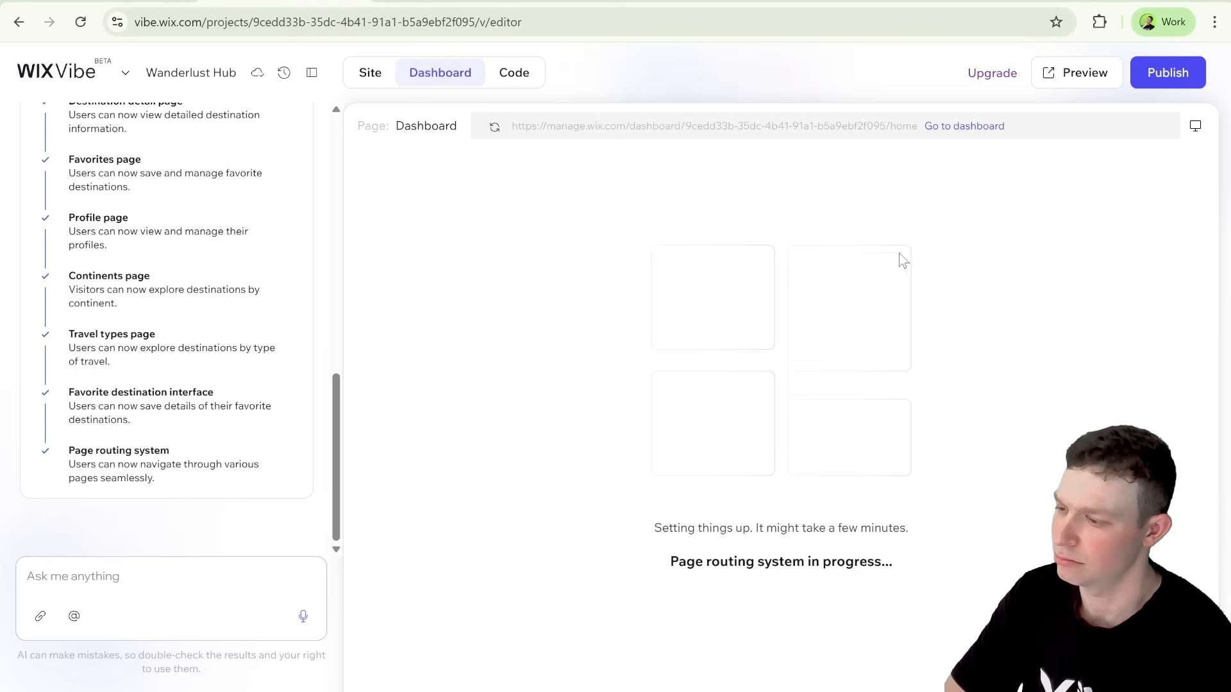
pyautogui.click(377, 76)
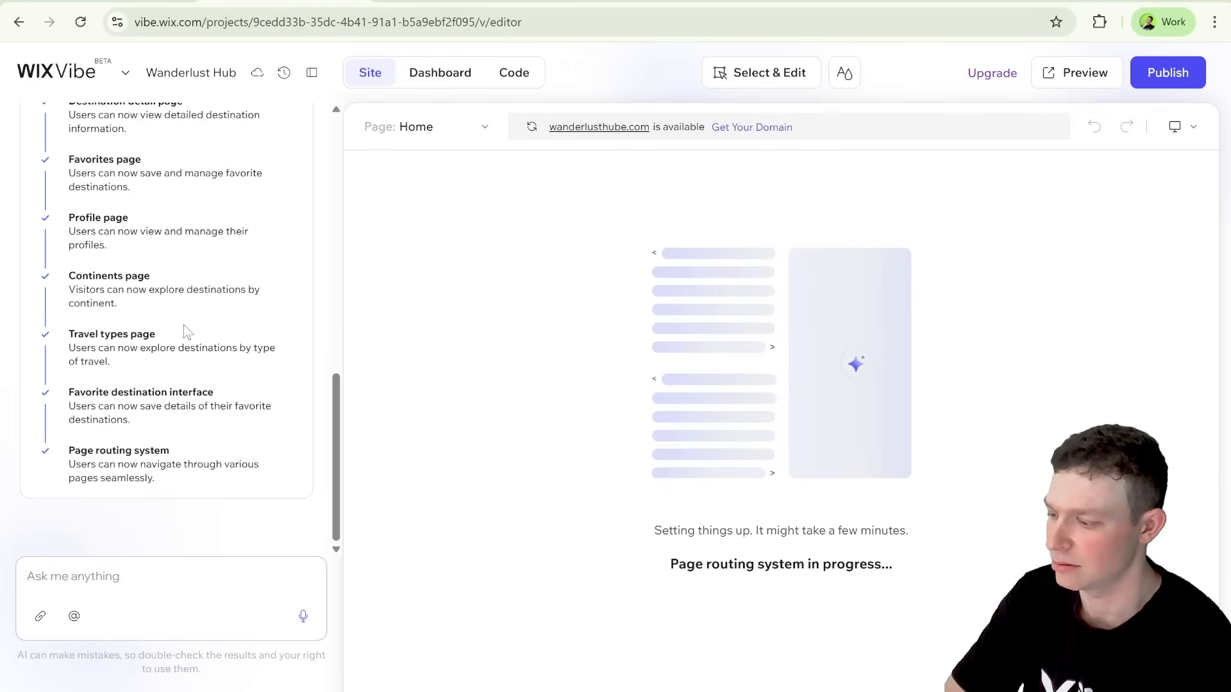
pyautogui.scroll(4, 192, 330)
pyautogui.scroll(-4, 192, 330)
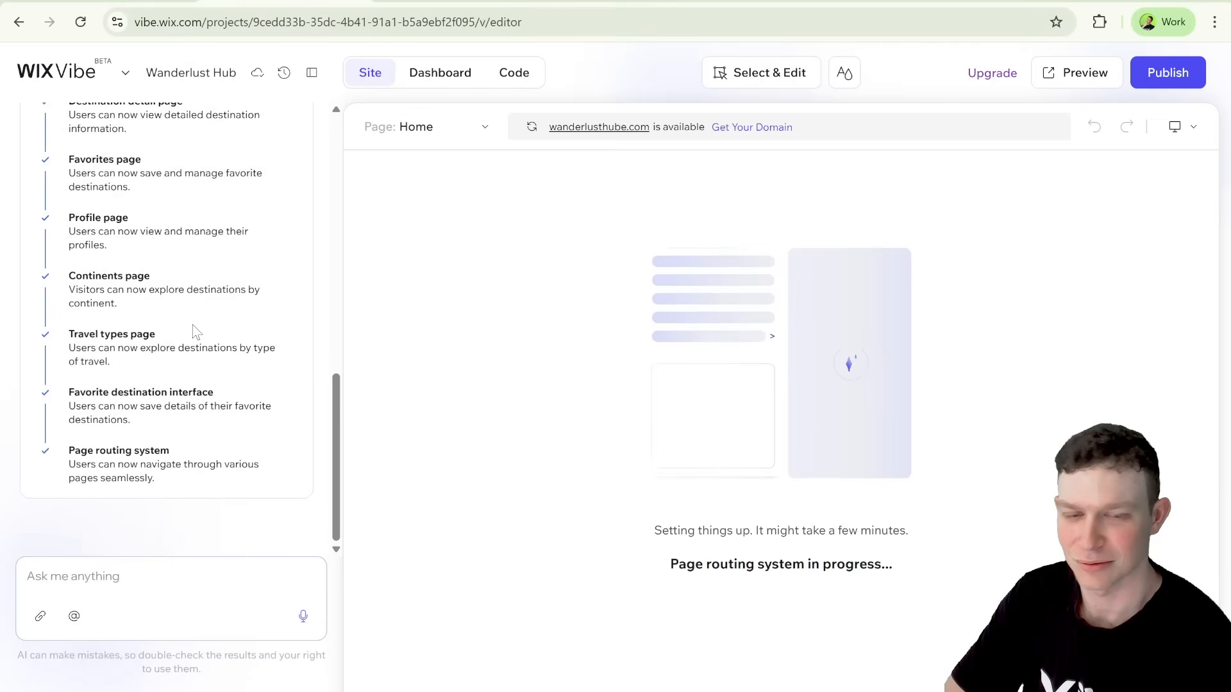
pyautogui.click(452, 77)
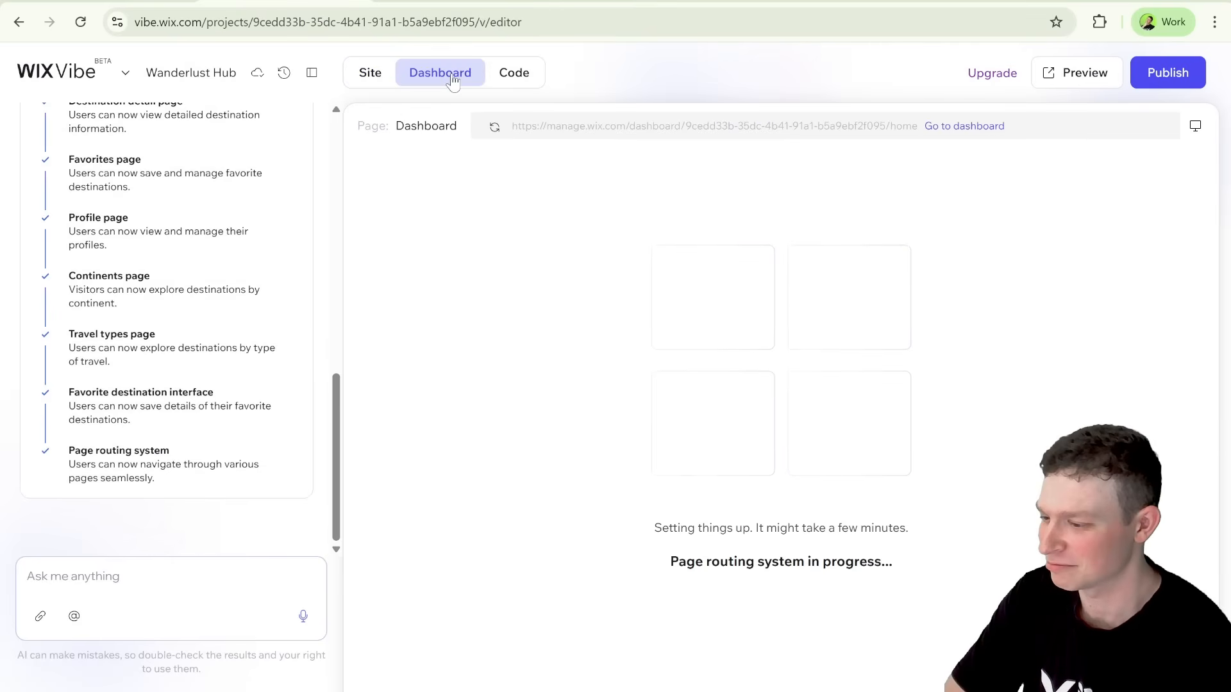
pyautogui.click(536, 80)
pyautogui.click(441, 76)
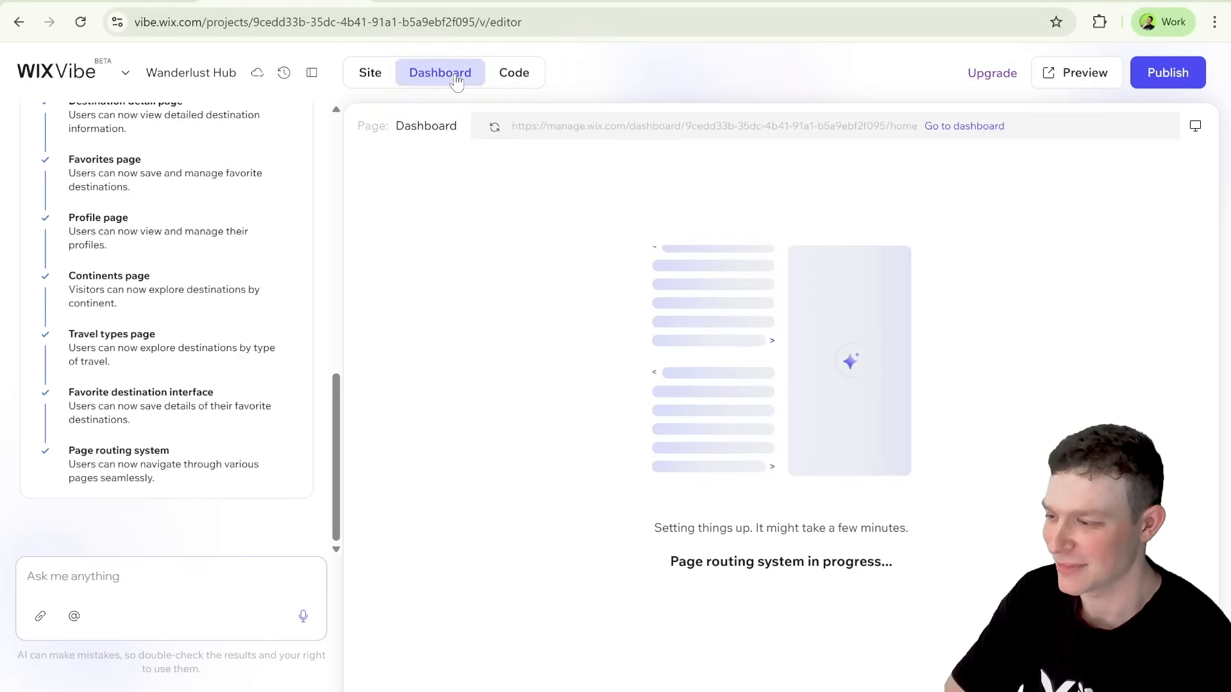
# Open the site's full Wix dashboard and go to its CMS collections
pyautogui.click(973, 127)
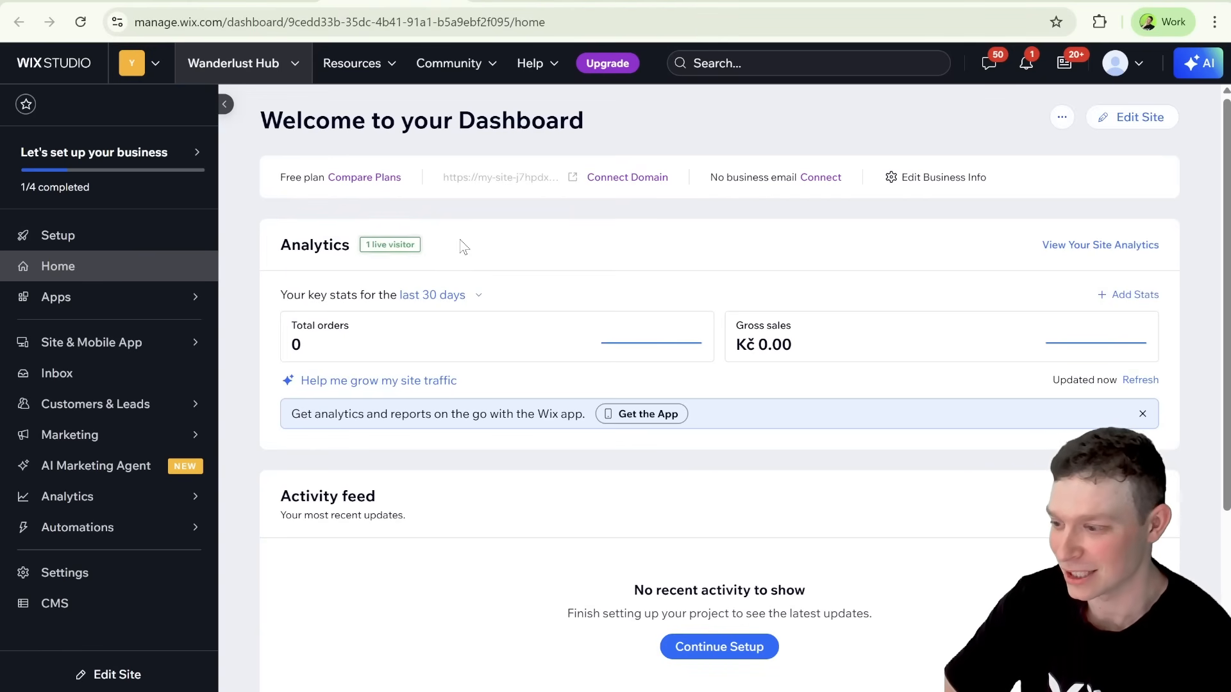
pyautogui.click(373, 248)
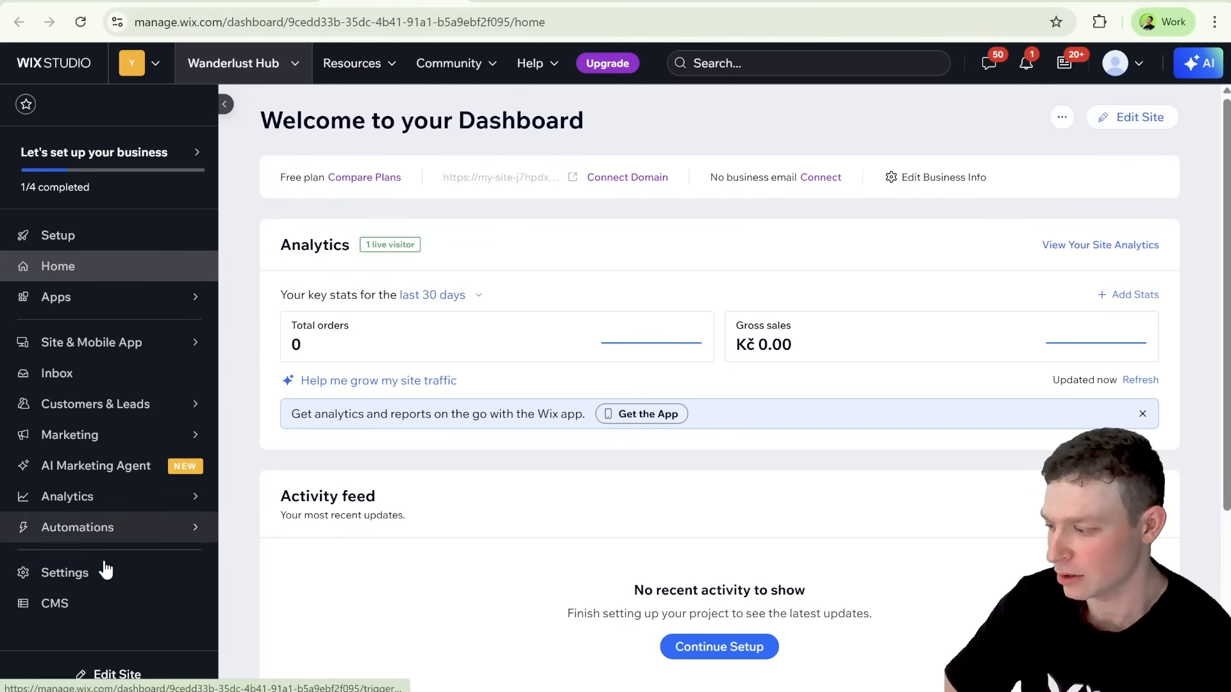
pyautogui.click(103, 611)
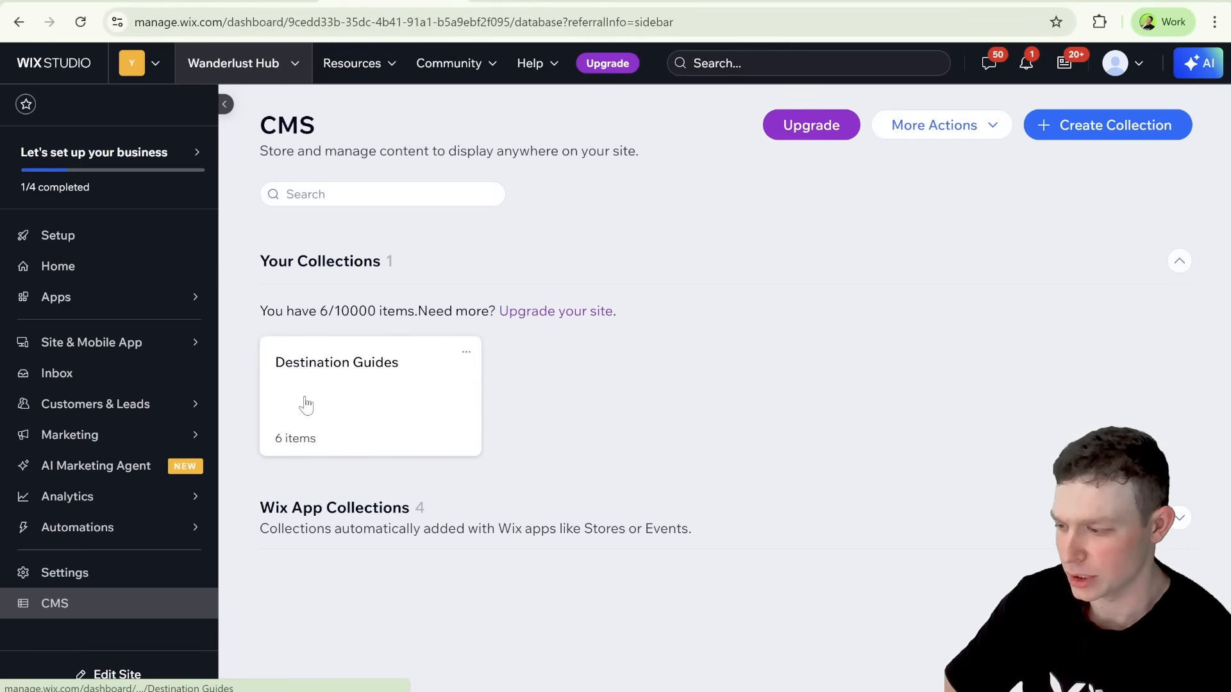
# Open the Destination Guides collection settings and examine the collection ID
pyautogui.click(466, 352)
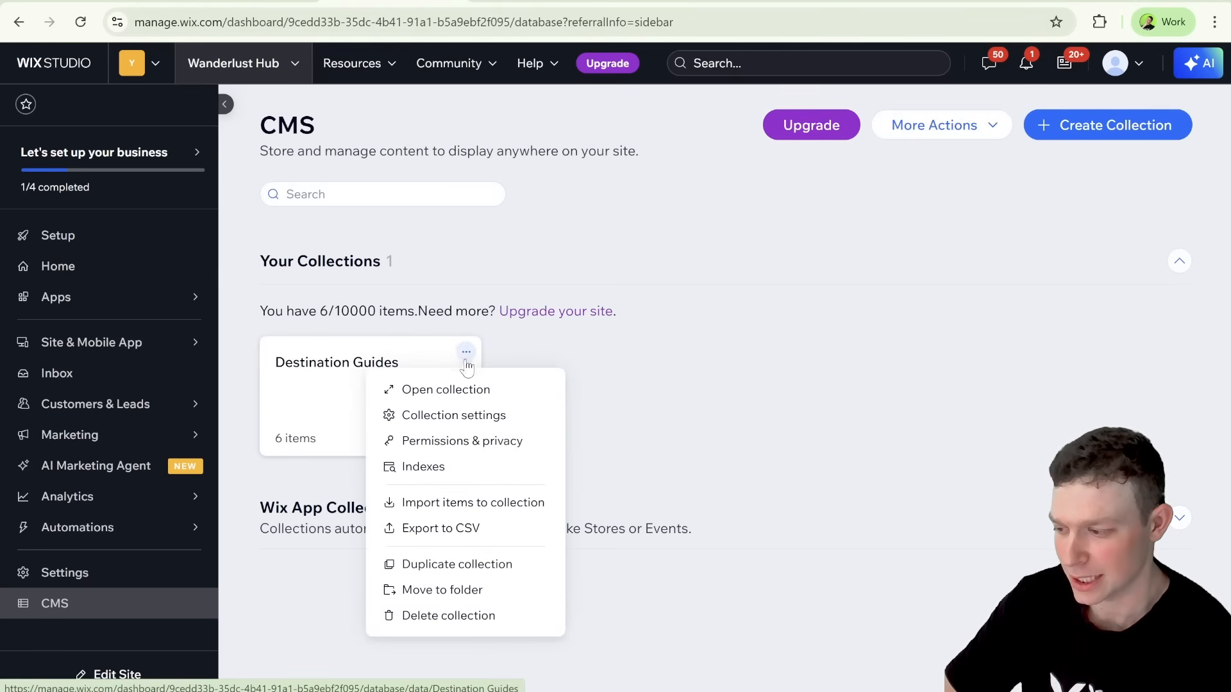
pyautogui.click(475, 415)
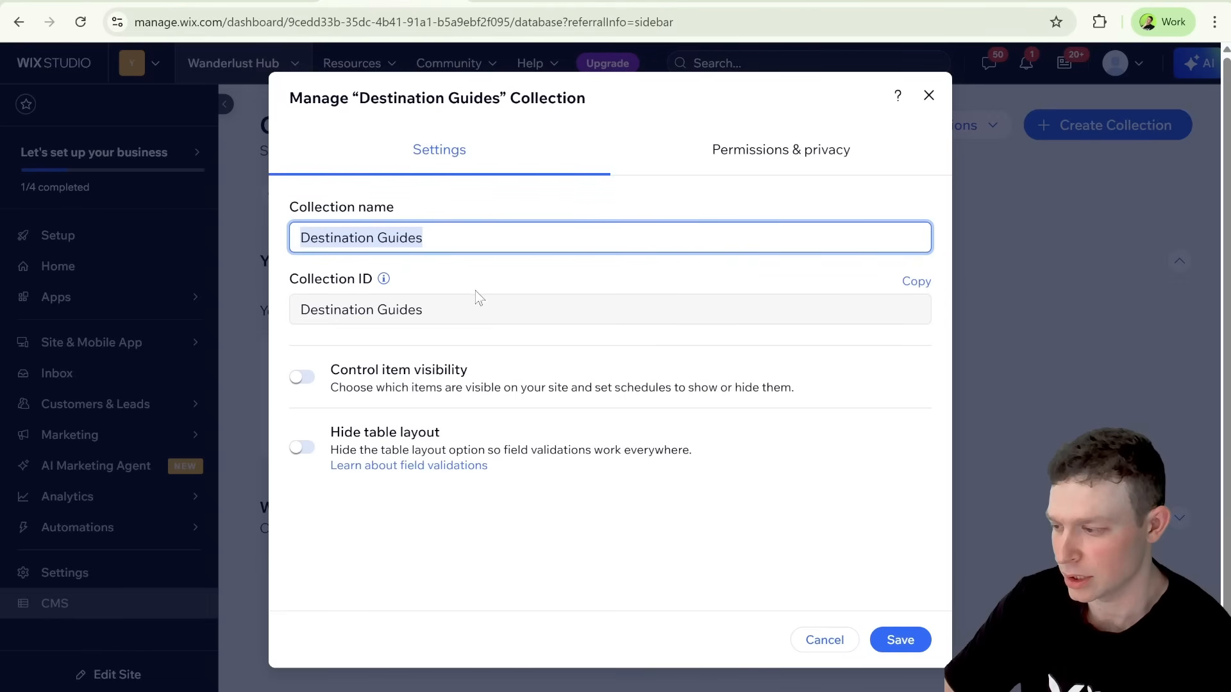
pyautogui.click(429, 312)
pyautogui.click(361, 313)
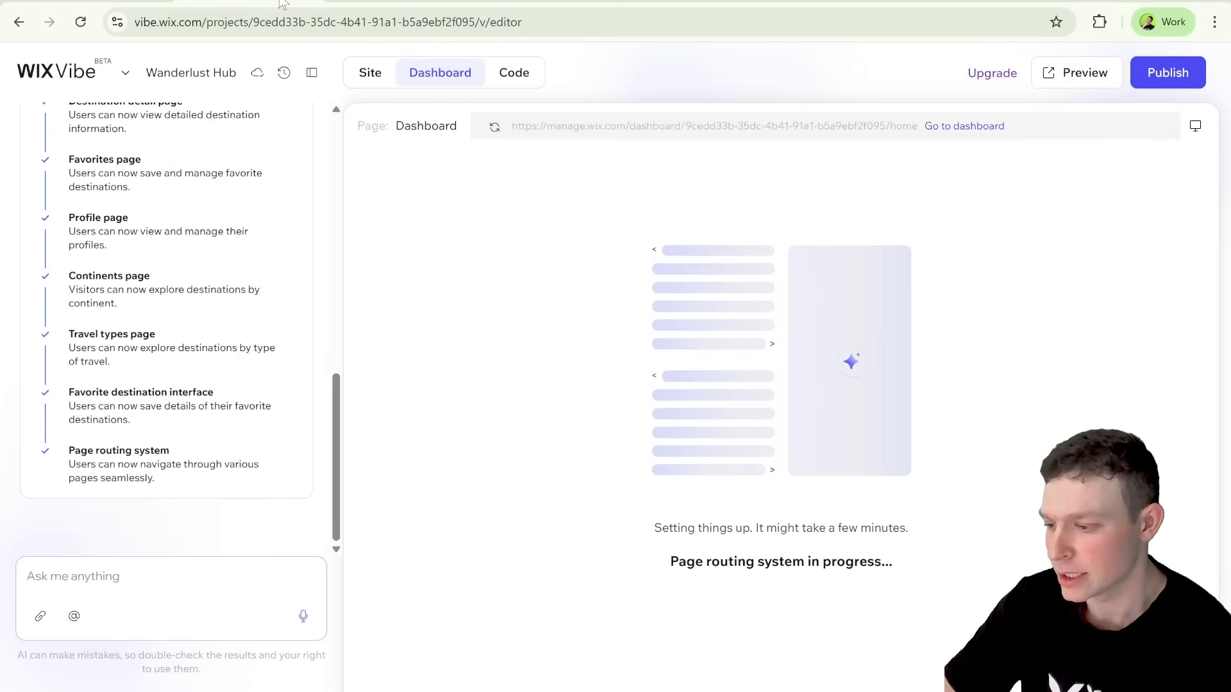
# Send the AI assistant the message "The destination searching didn't work. I didn't see any destinations and clicking filter went to a blank page."
pyautogui.click(168, 569)
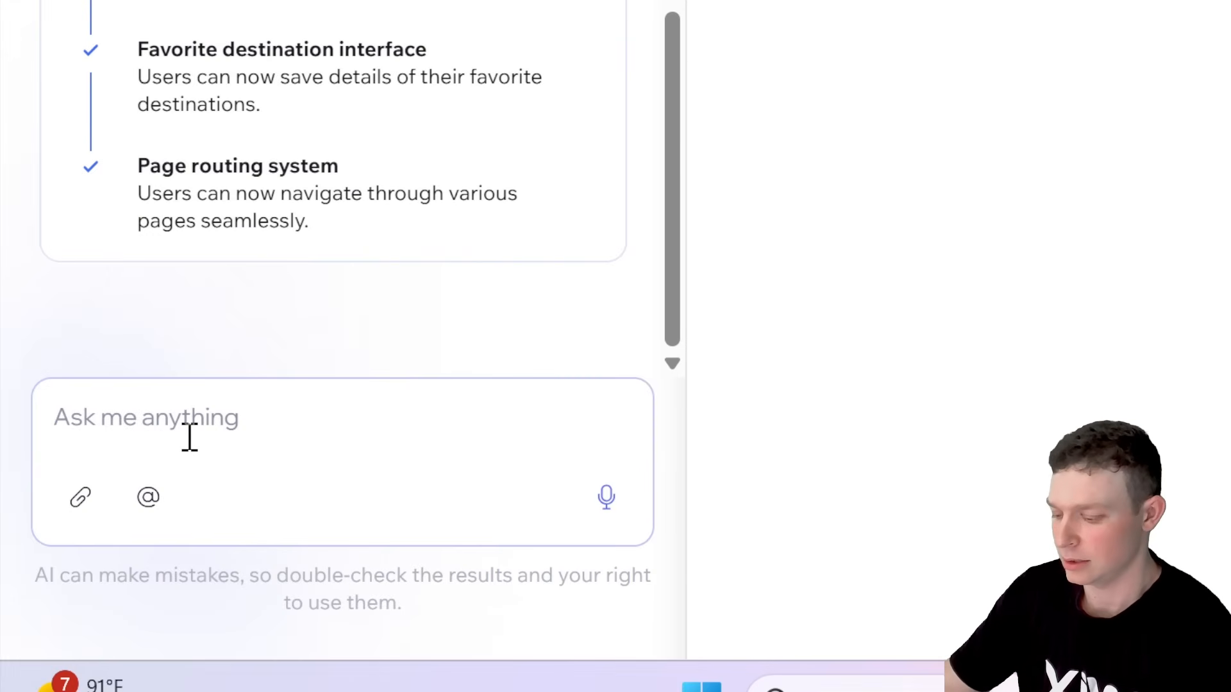
pyautogui.write('The ')
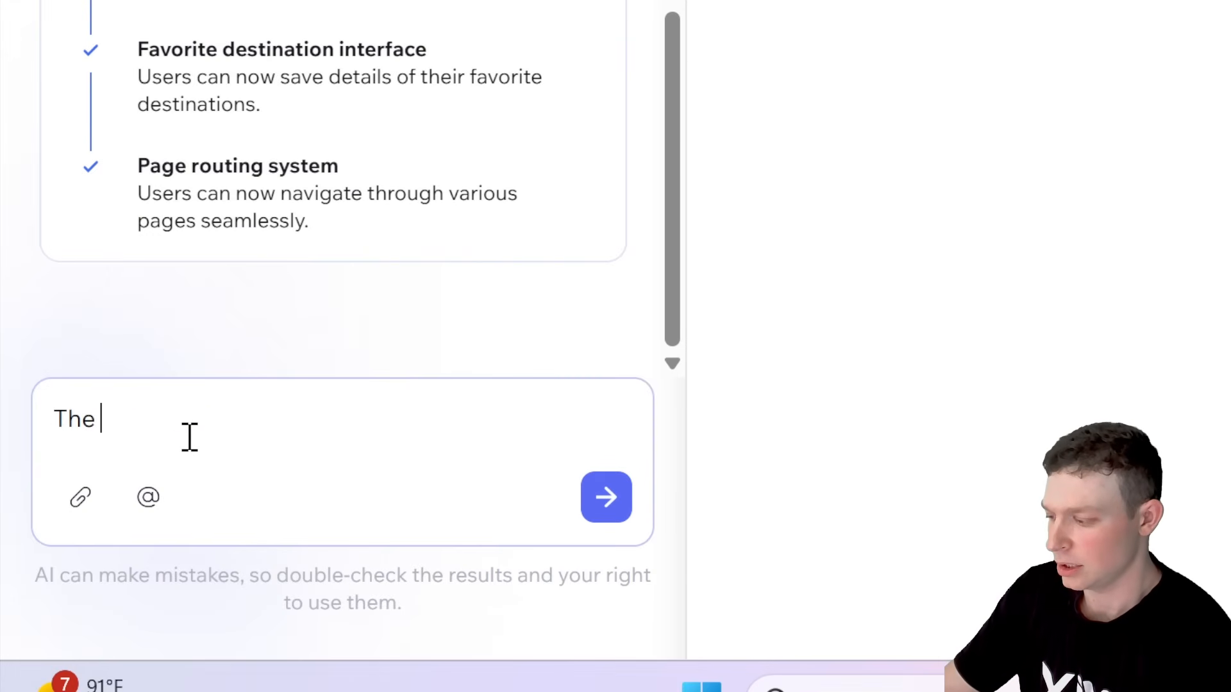
pyautogui.write('destinatio')
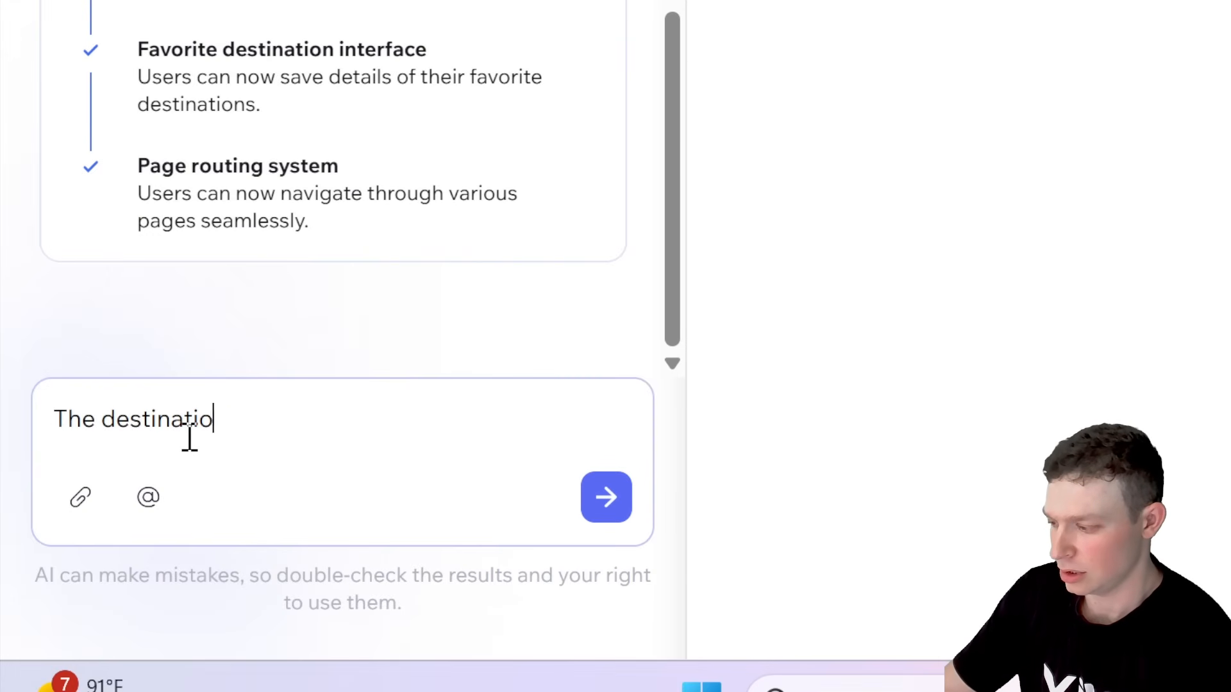
pyautogui.write('n searching ')
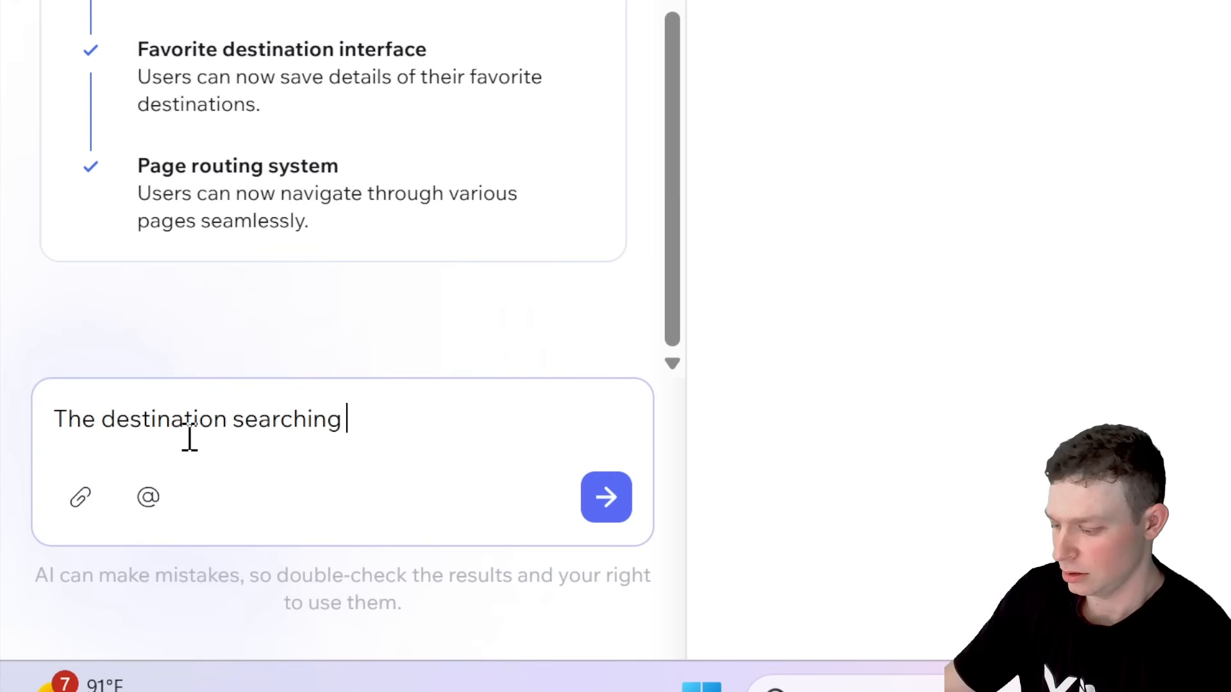
pyautogui.write("didn't wo")
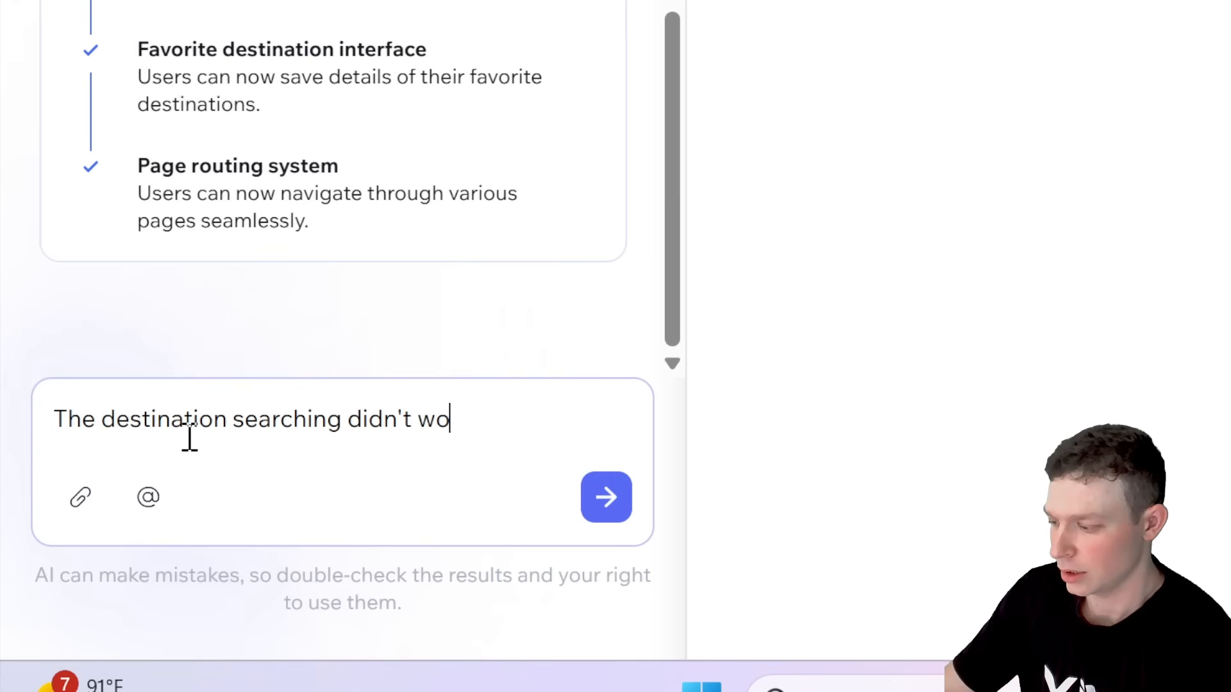
pyautogui.write('rk. ')
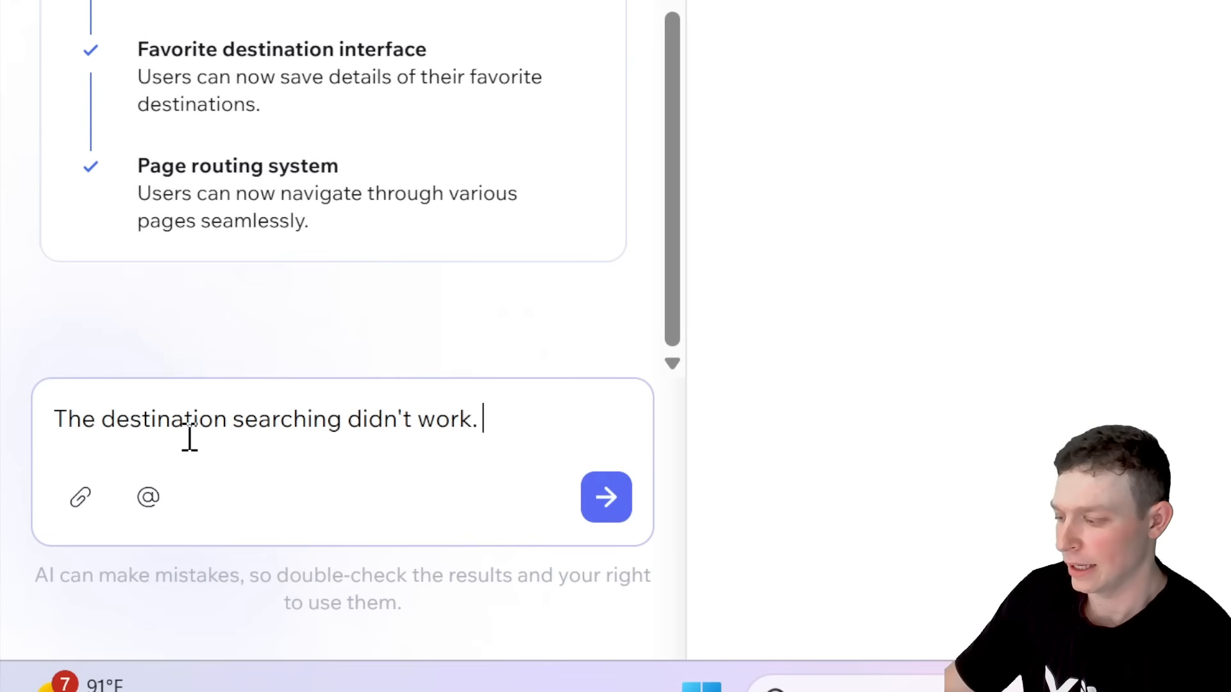
pyautogui.write("I didn't see a")
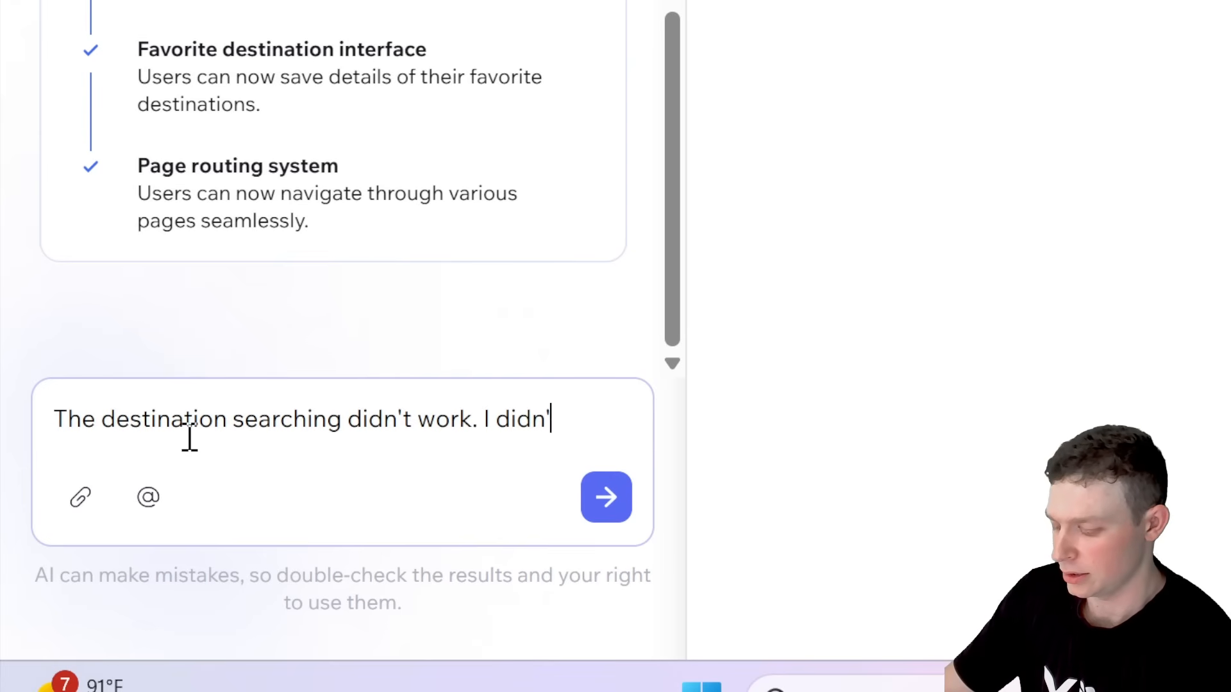
pyautogui.write('ny destio')
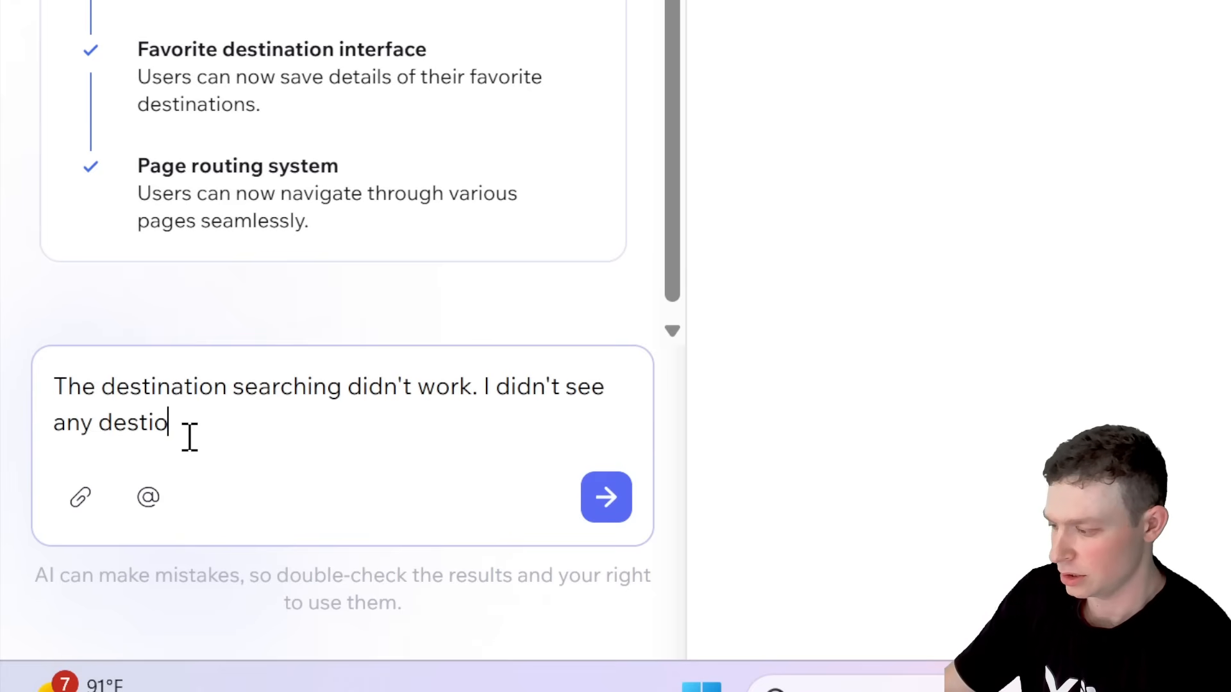
pyautogui.press('BackSpace')
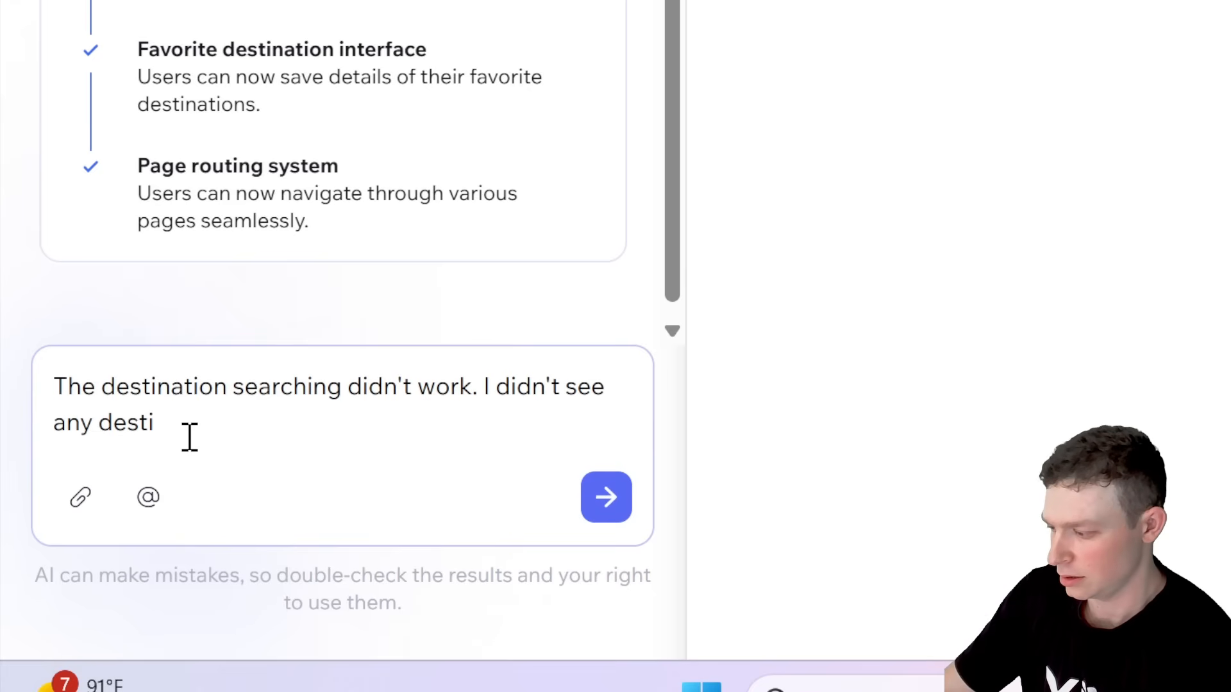
pyautogui.write('nations and t')
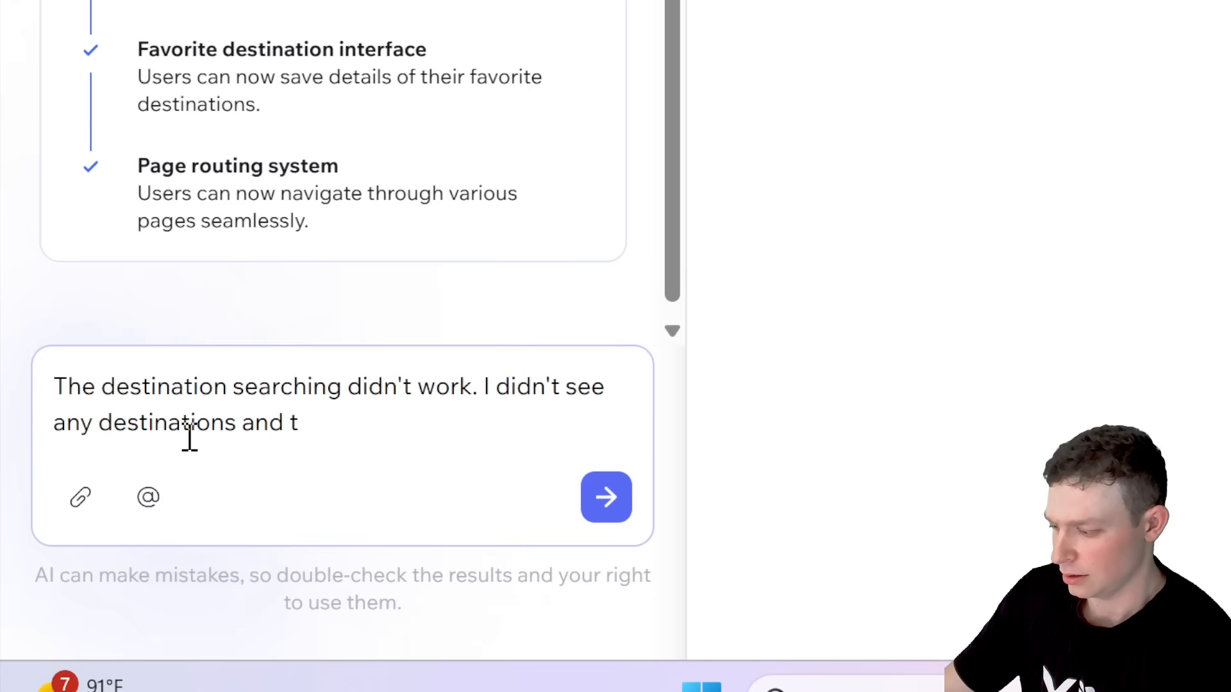
pyautogui.press('BackSpace')
pyautogui.write('cli')
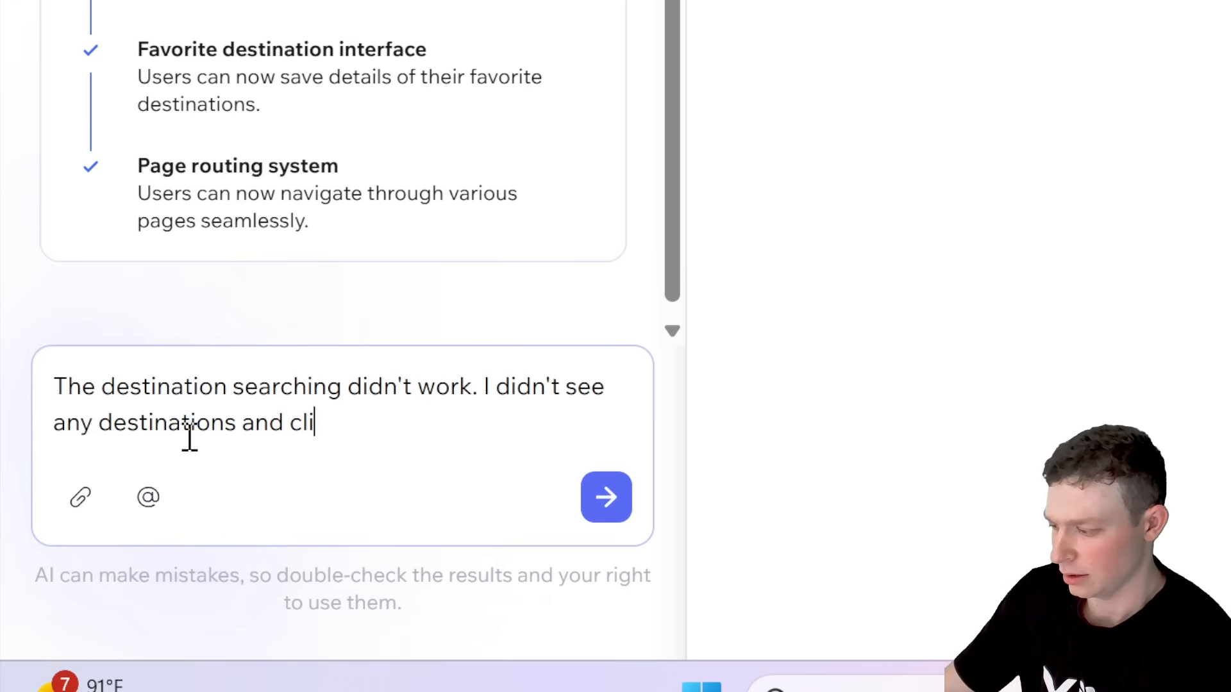
pyautogui.write('cking filter ')
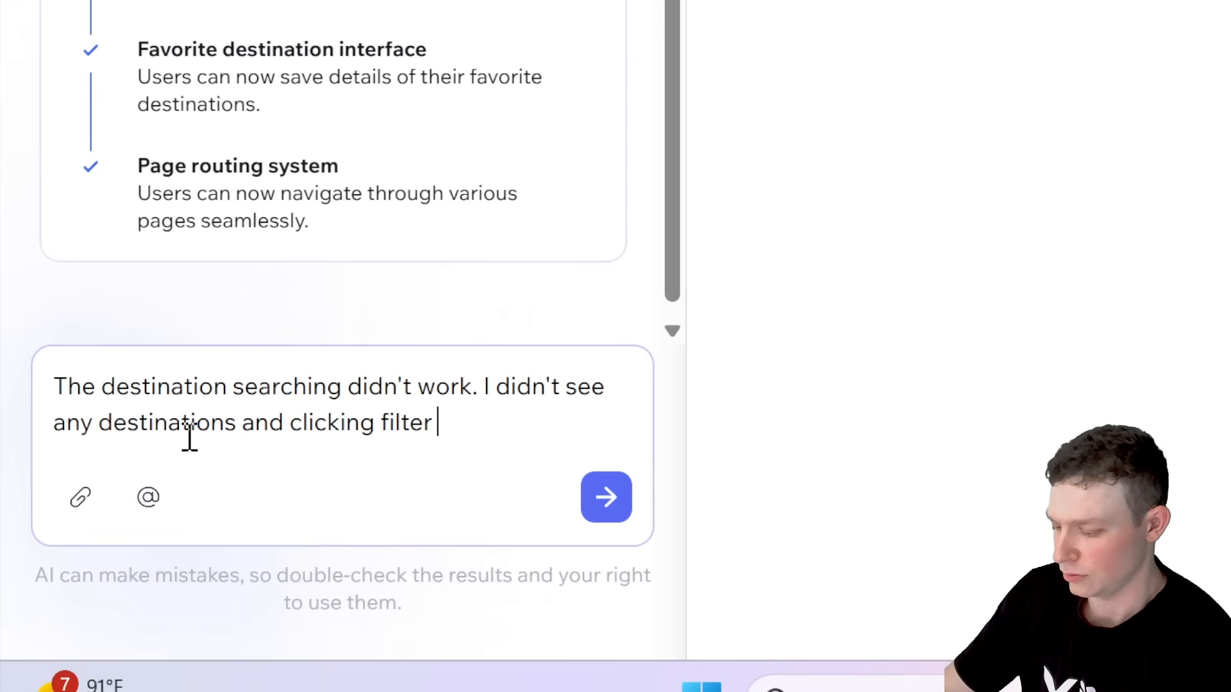
pyautogui.write('wne')
pyautogui.press('BackSpace')
pyautogui.press('BackSpace')
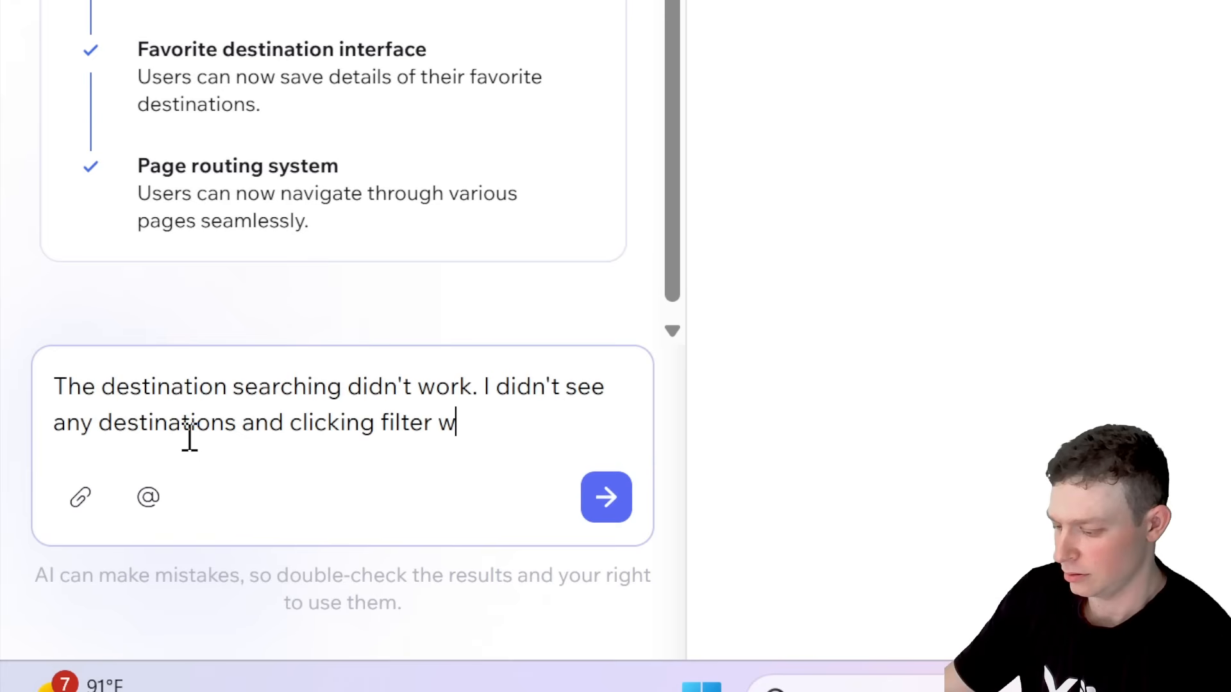
pyautogui.write('ent to a b')
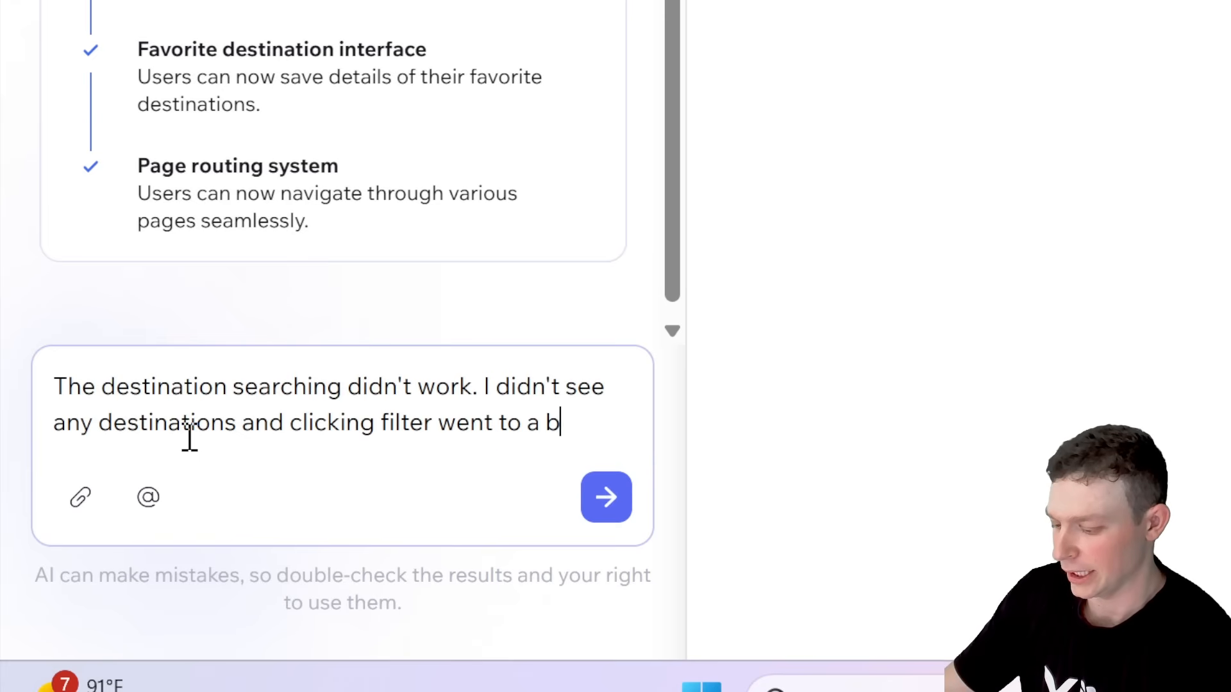
pyautogui.write('lank page.')
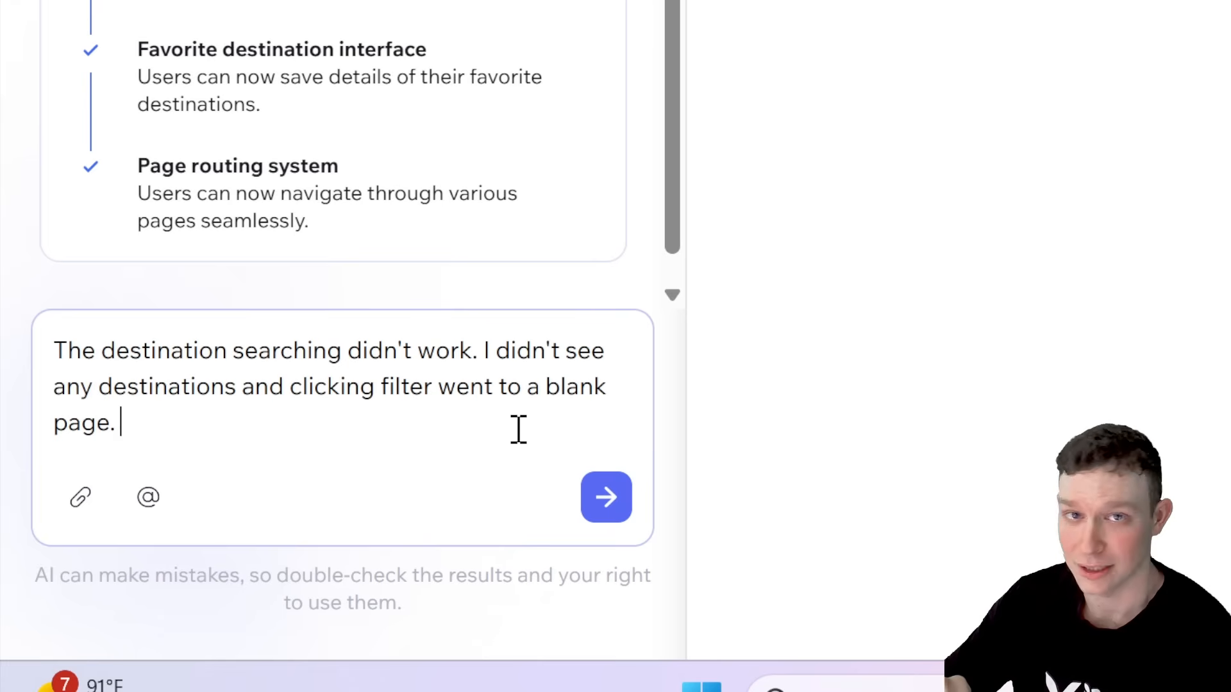
pyautogui.click(606, 500)
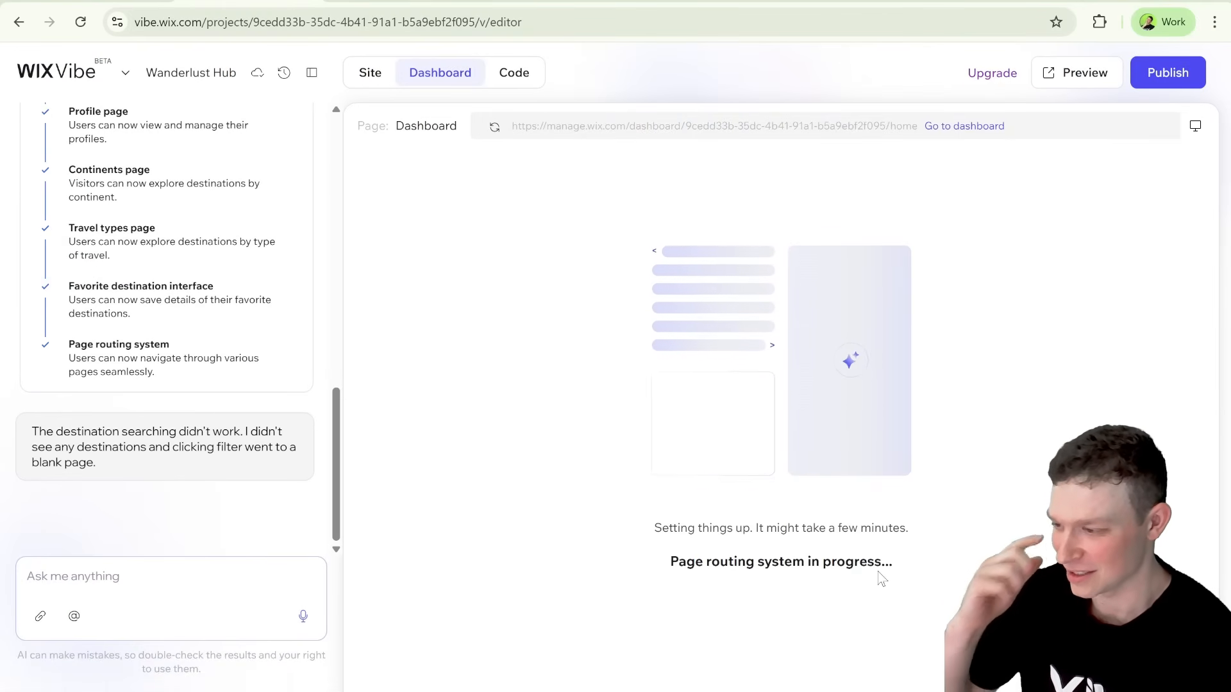
# Return to the site view and review the assistant's replies and progress on the destination search fix in the chat
pyautogui.click(379, 80)
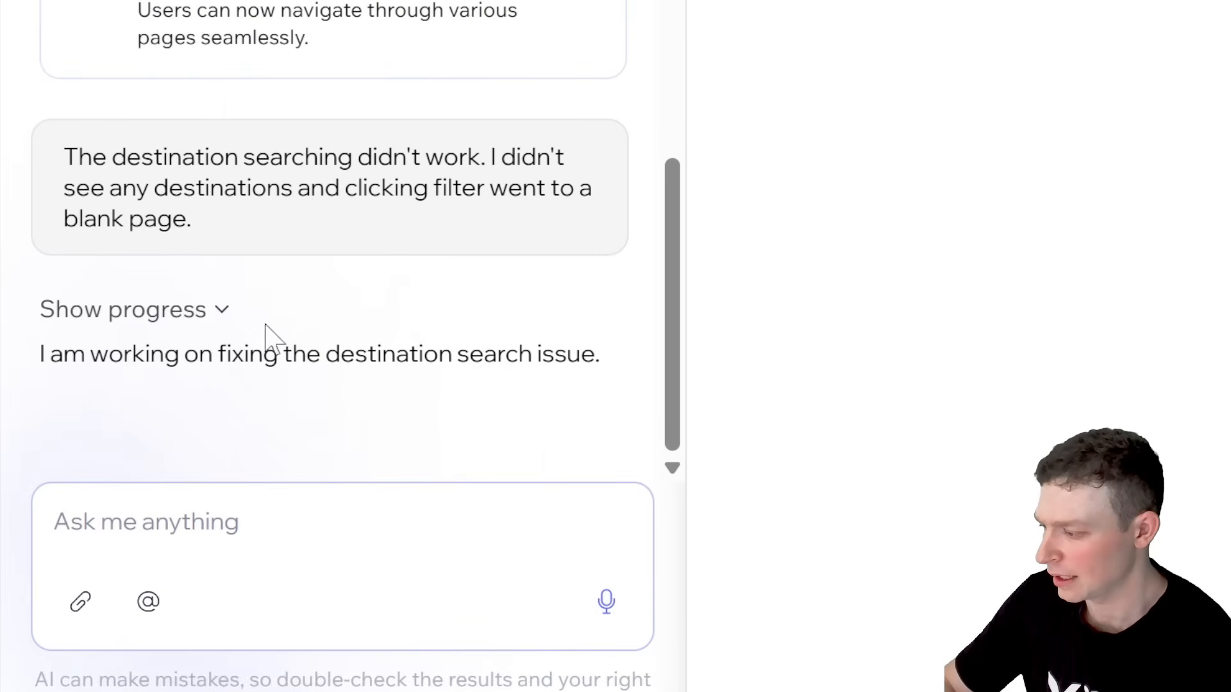
pyautogui.click(223, 313)
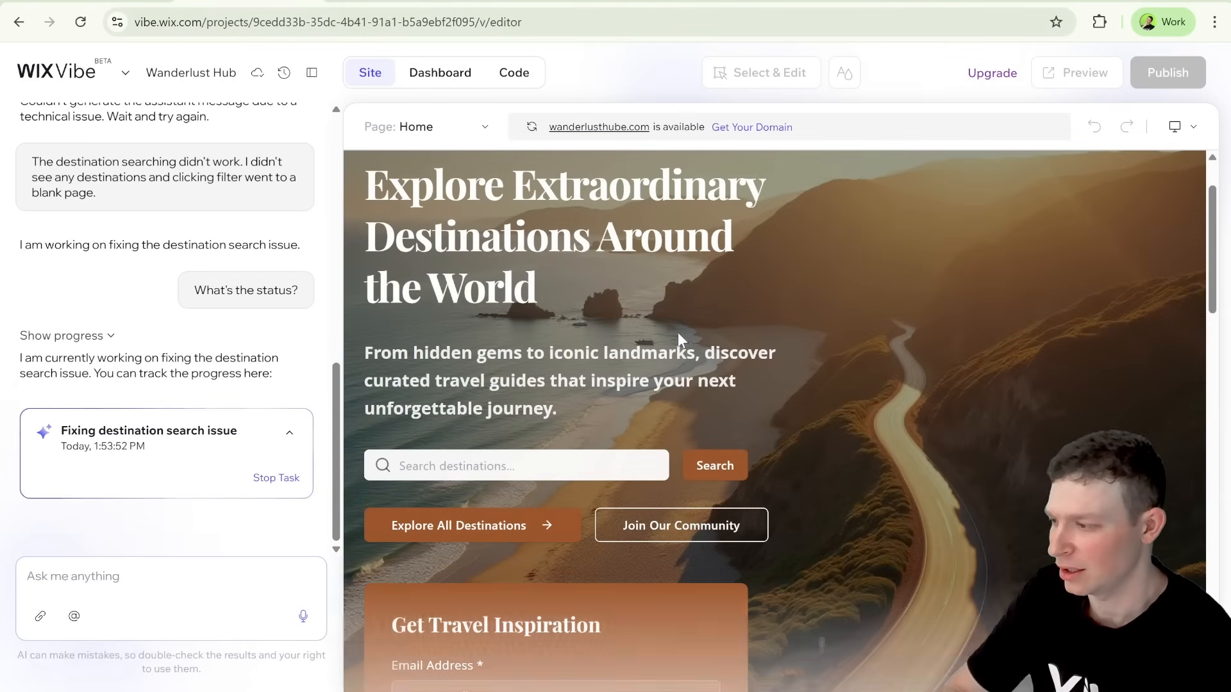
pyautogui.scroll(3, 240, 212)
pyautogui.scroll(1, 240, 212)
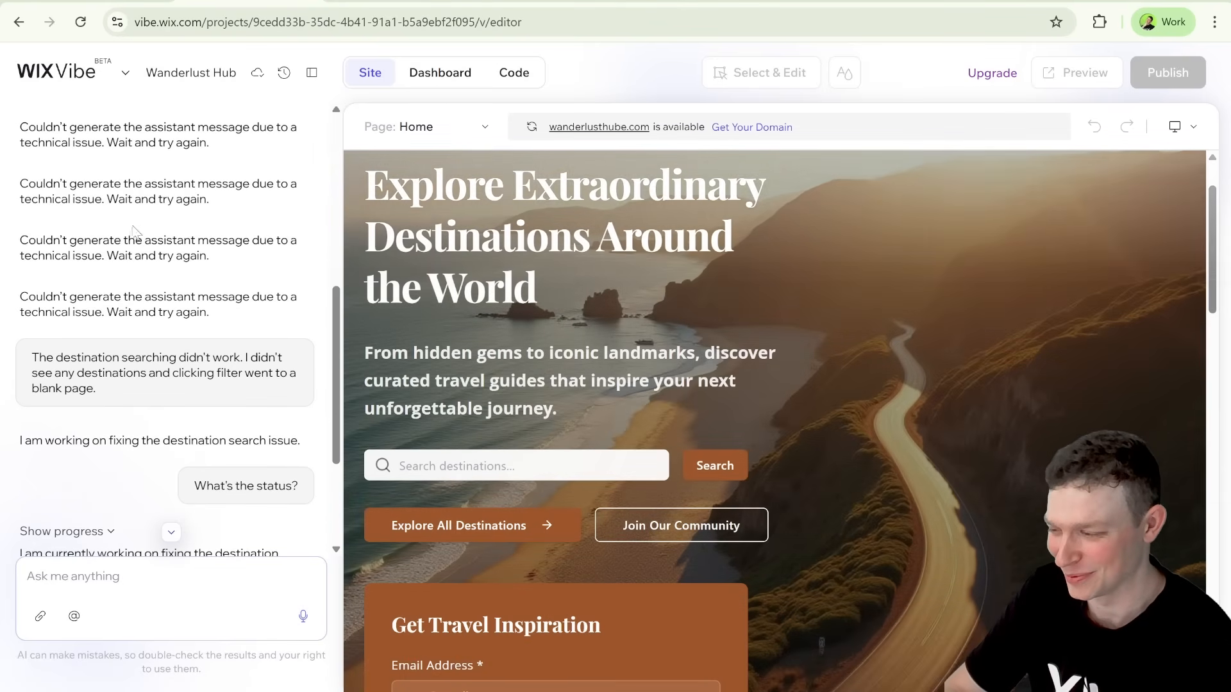
pyautogui.scroll(-2, 215, 276)
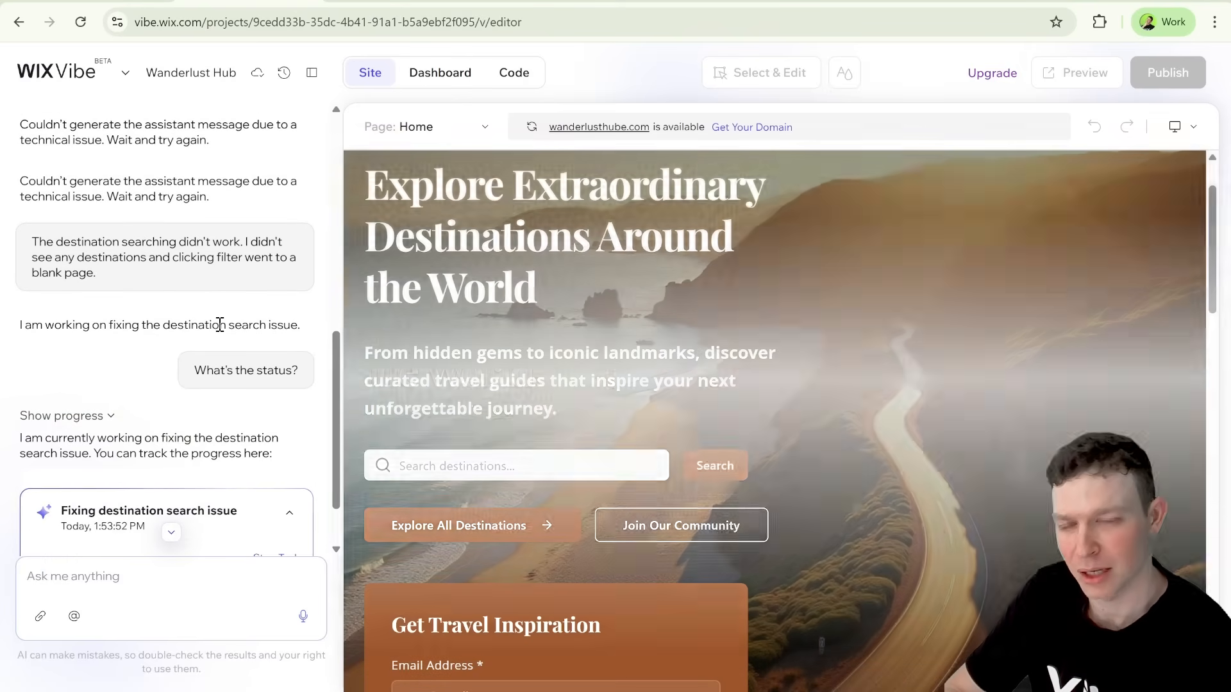
pyautogui.scroll(-2, 244, 322)
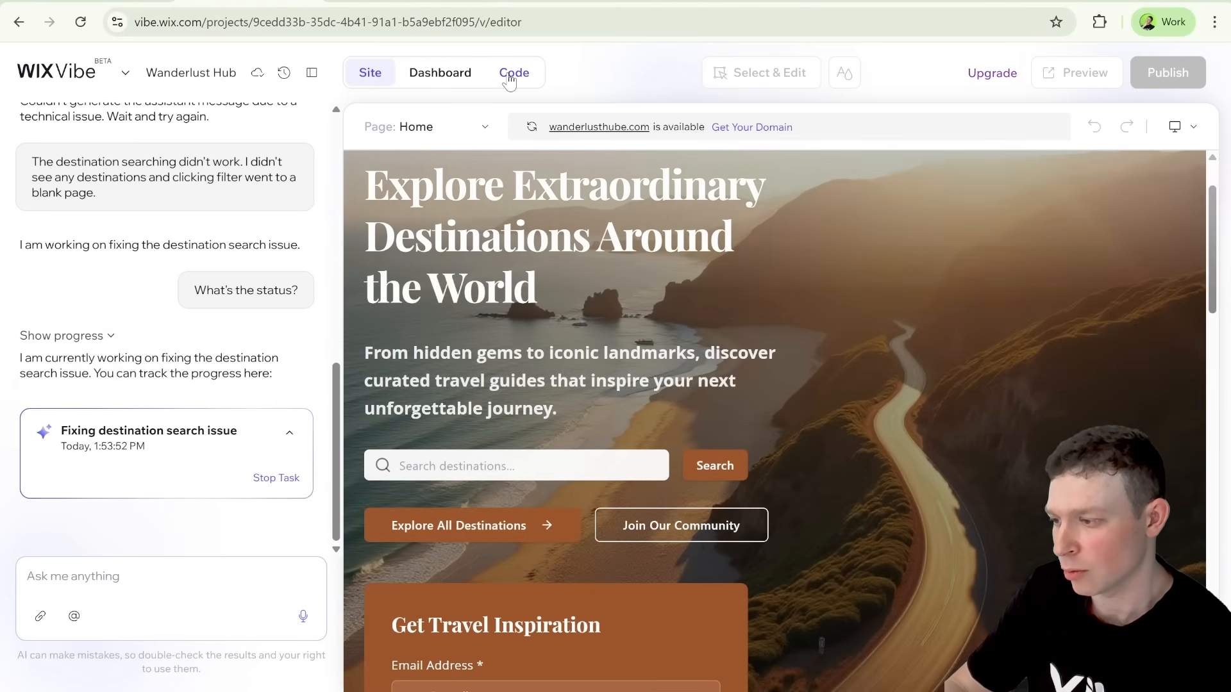
# Switch to the project's code and look through the file tree, including the components and pages folders under src
pyautogui.click(511, 74)
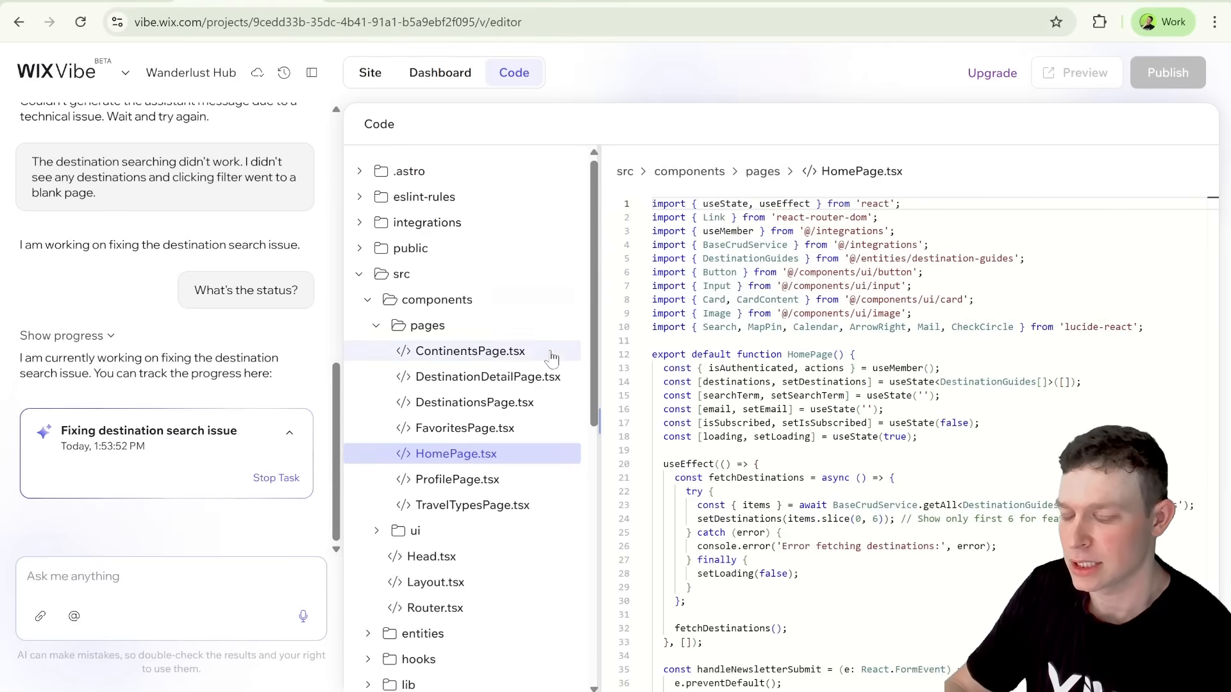
pyautogui.click(377, 333)
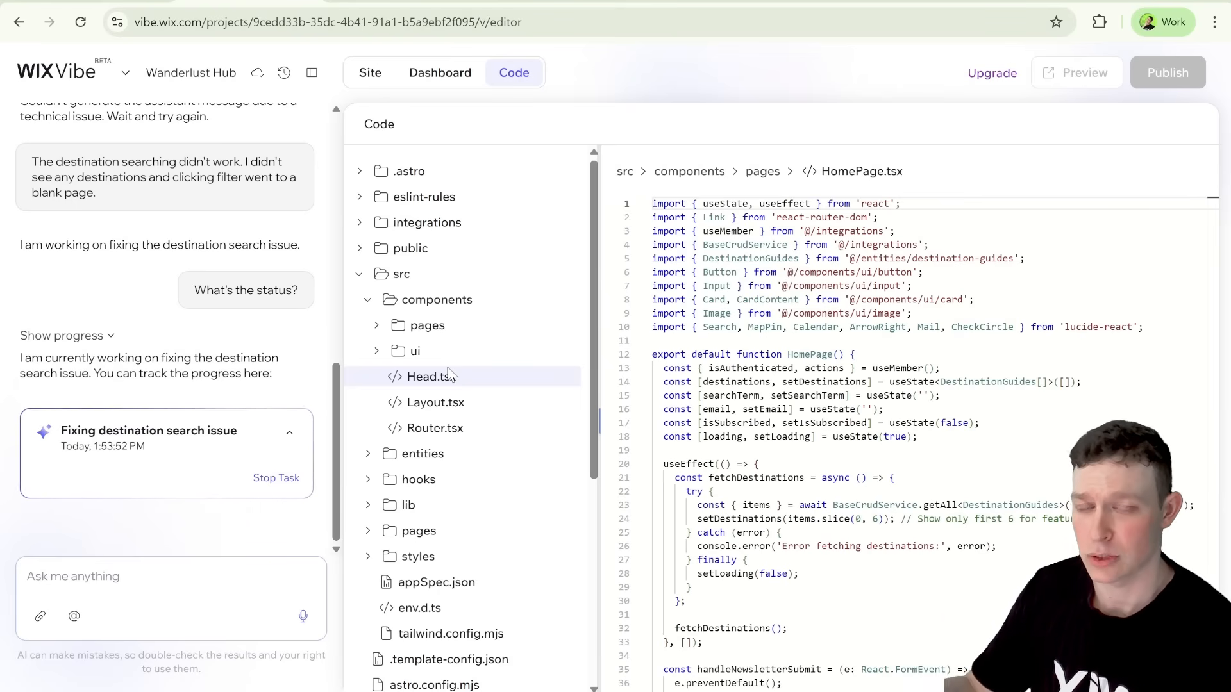
pyautogui.scroll(-1, 452, 375)
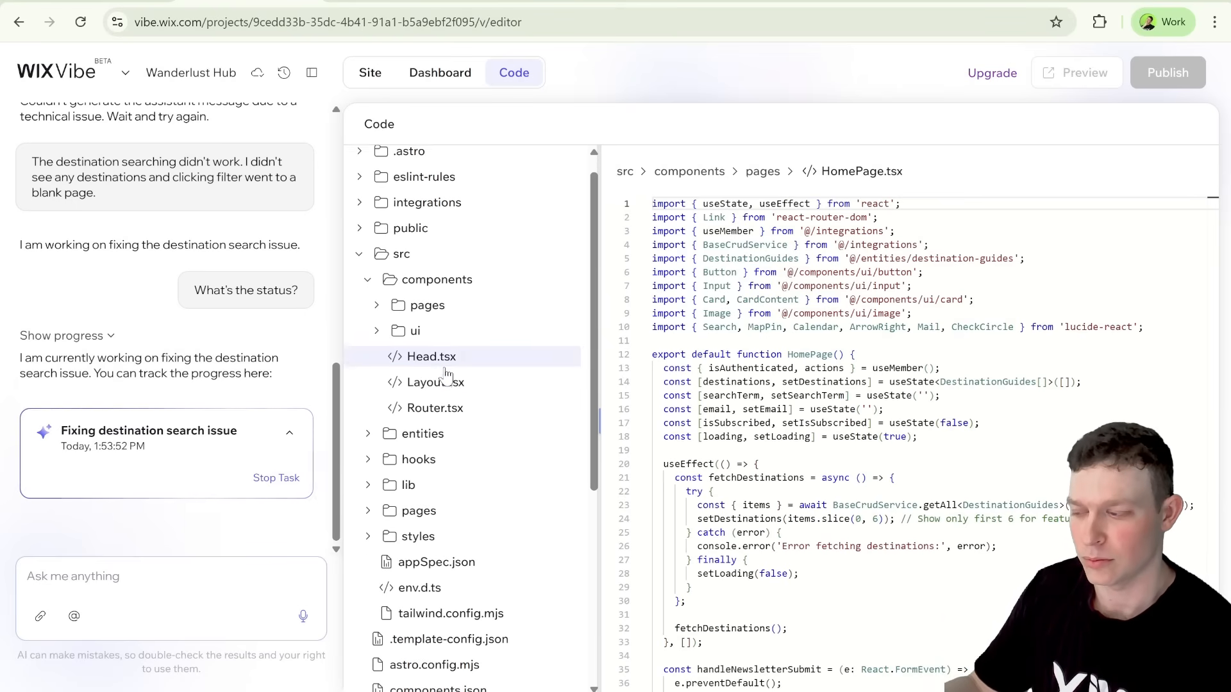
pyautogui.scroll(1, 466, 370)
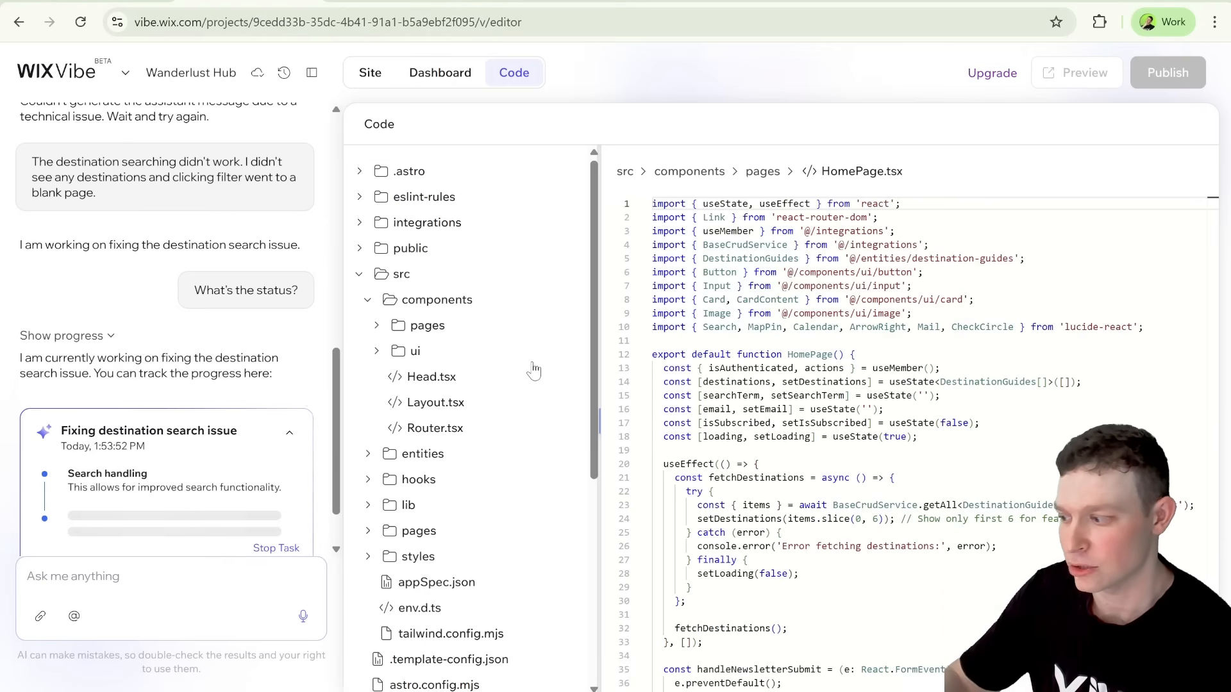
pyautogui.click(369, 302)
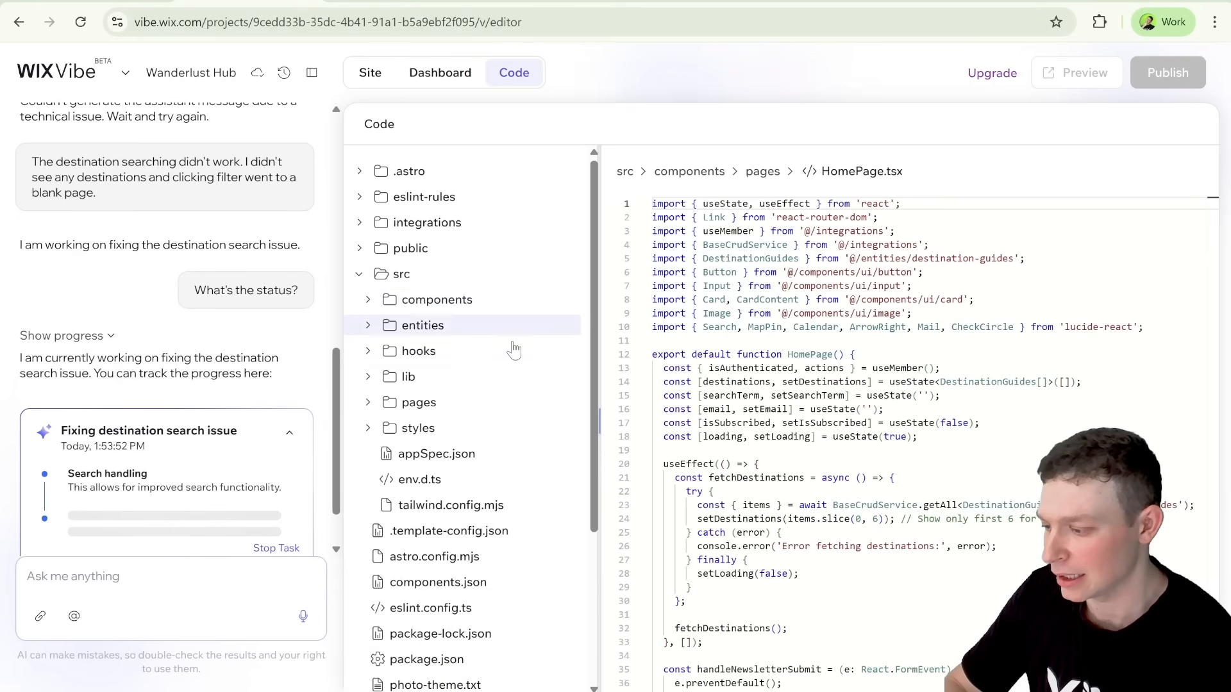
pyautogui.scroll(-2, 474, 351)
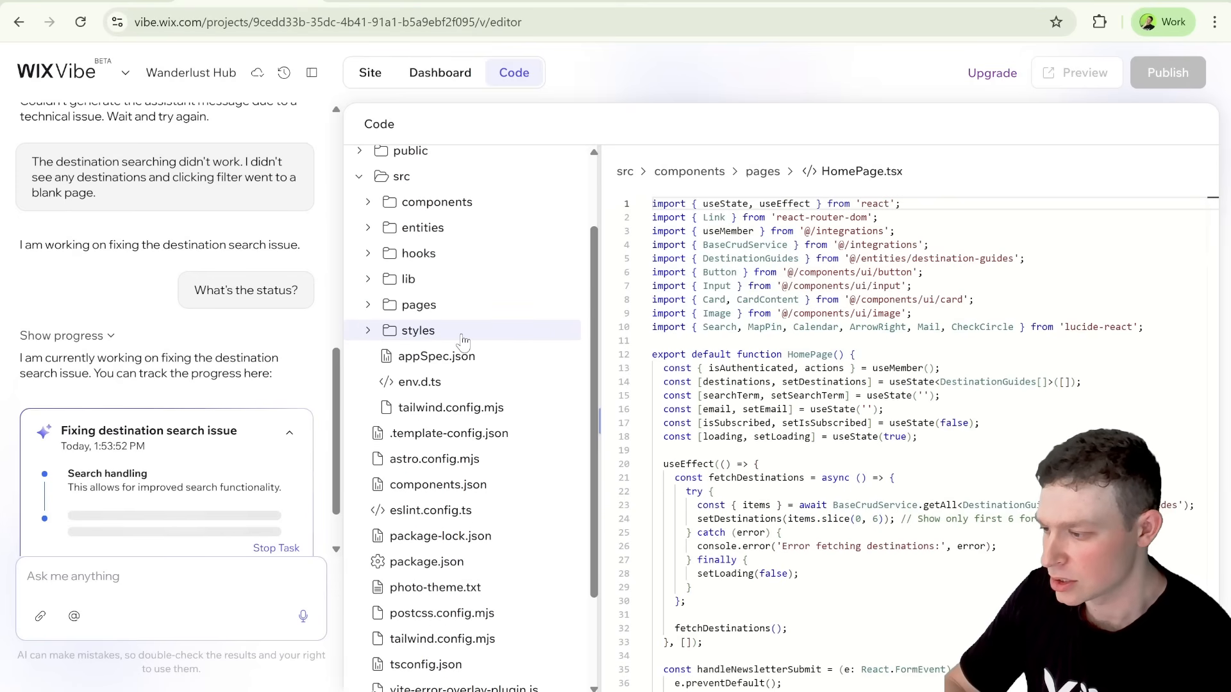
pyautogui.scroll(1, 463, 340)
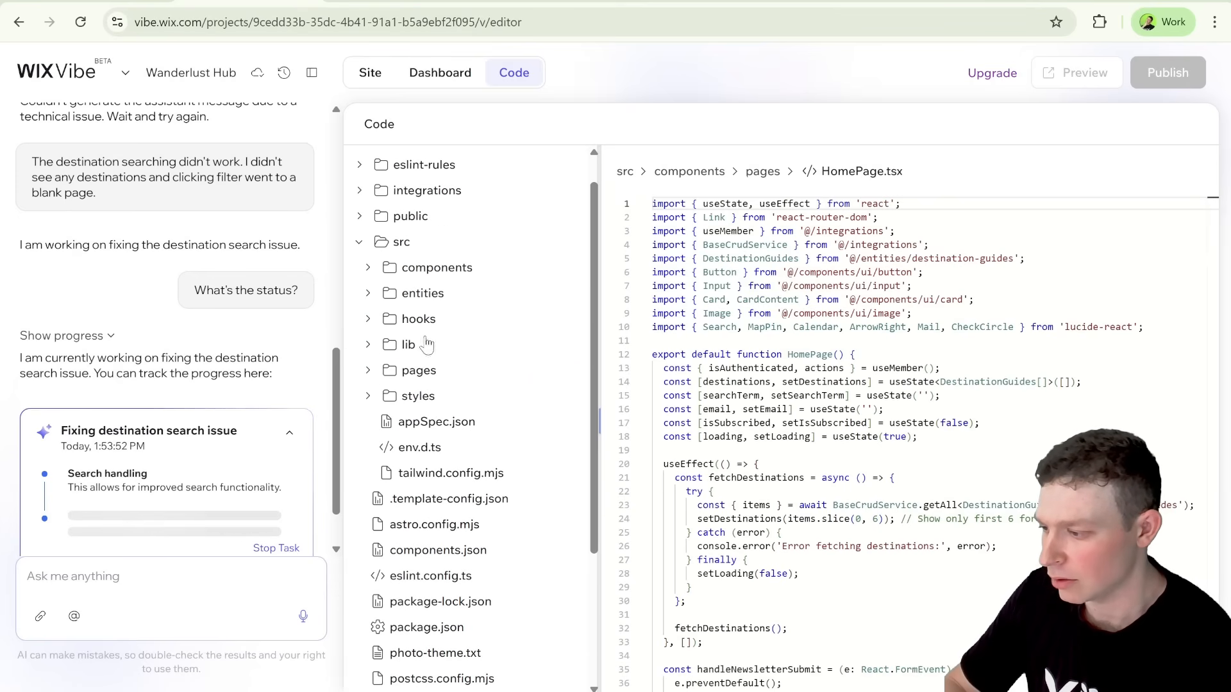
pyautogui.click(368, 371)
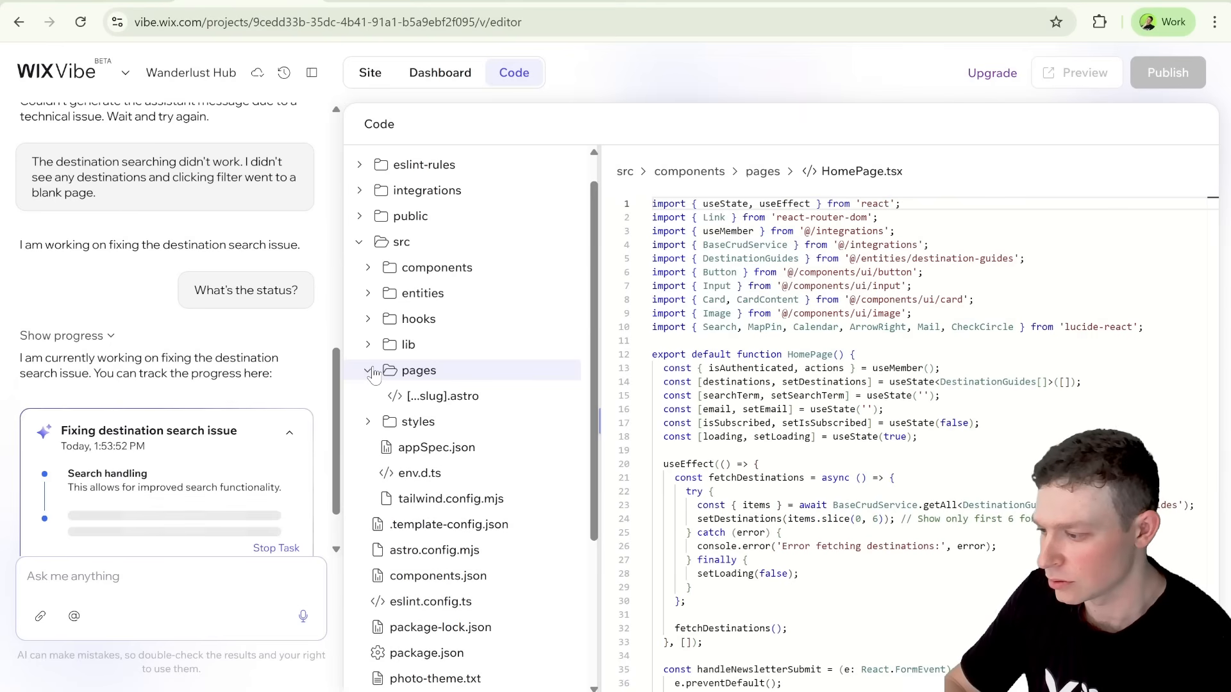
pyautogui.click(370, 371)
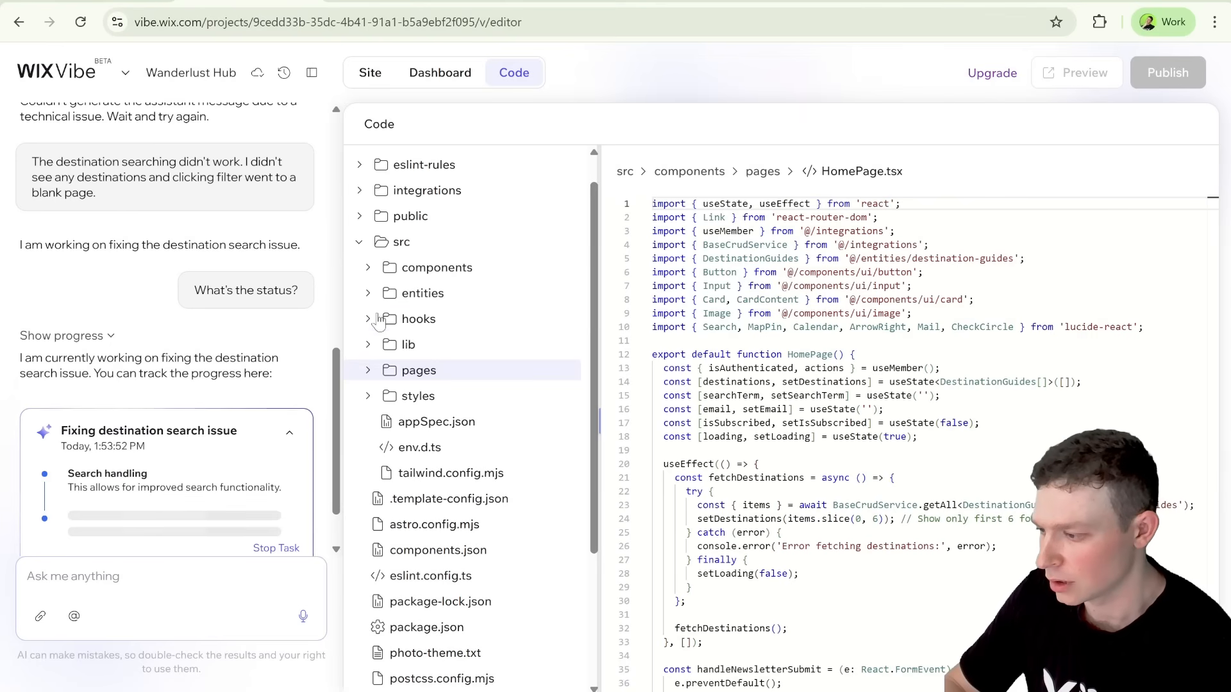
# Open DestinationsPage.tsx from src/components/pages and examine the code that fetches the destination guides
pyautogui.click(367, 269)
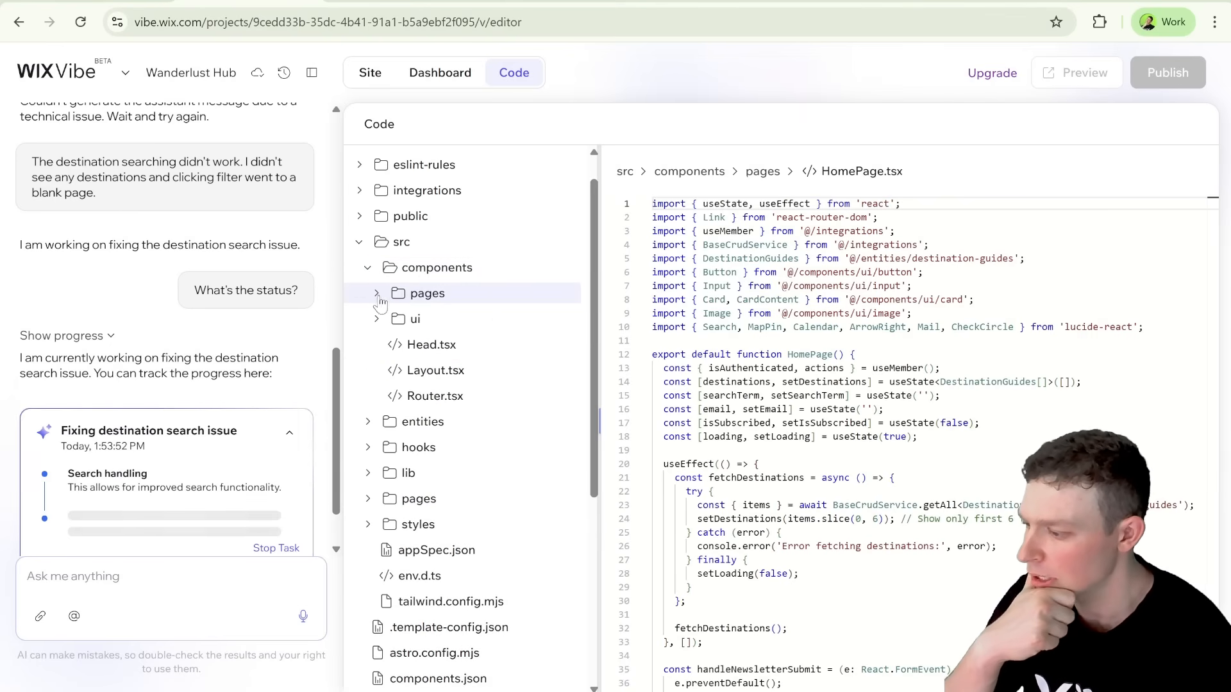
pyautogui.click(377, 295)
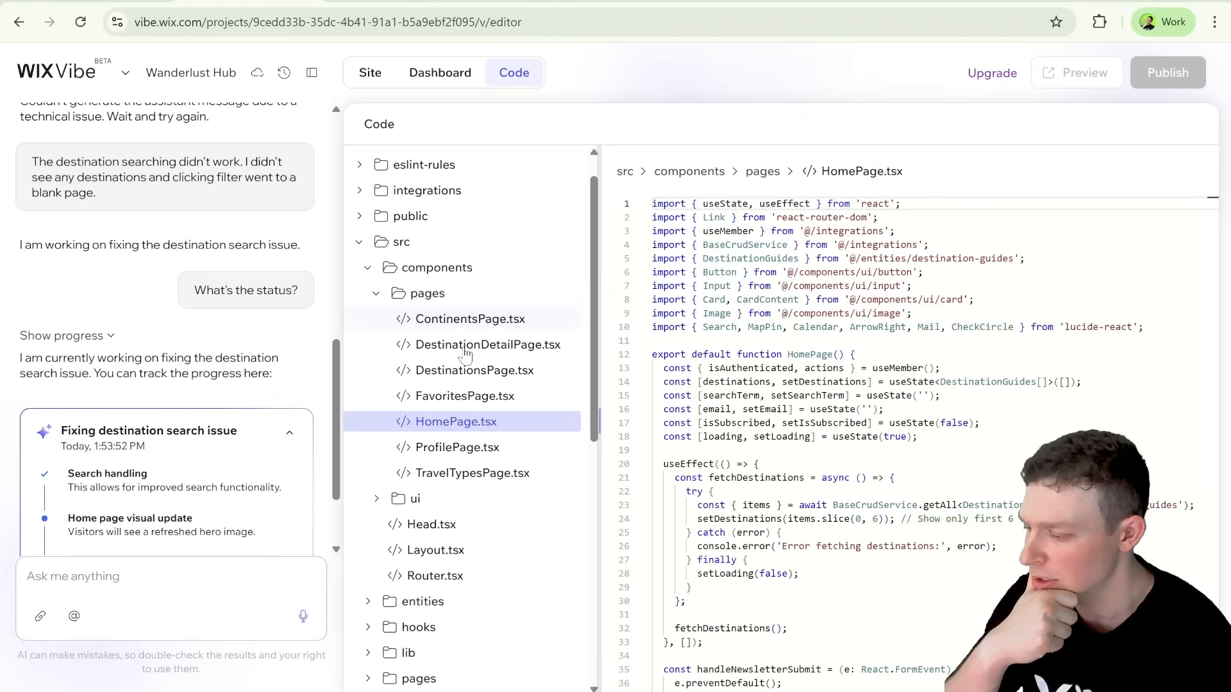
pyautogui.click(484, 381)
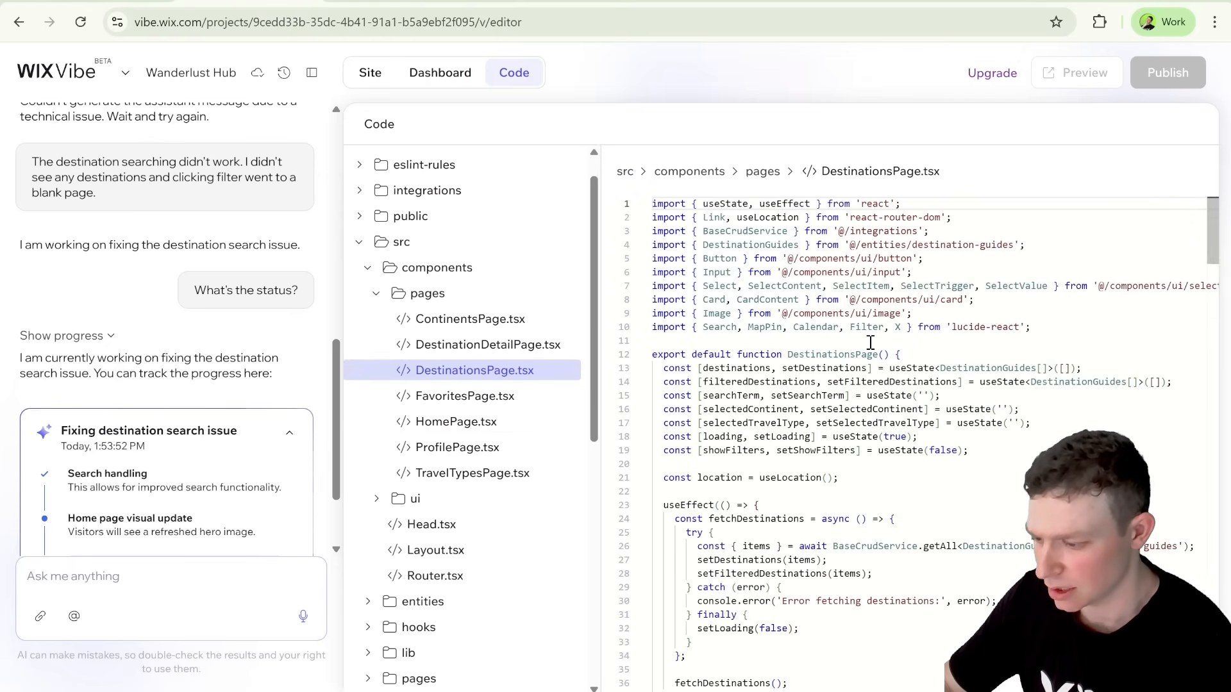
pyautogui.scroll(-1, 869, 343)
pyautogui.scroll(-3, 869, 343)
pyautogui.scroll(4, 870, 343)
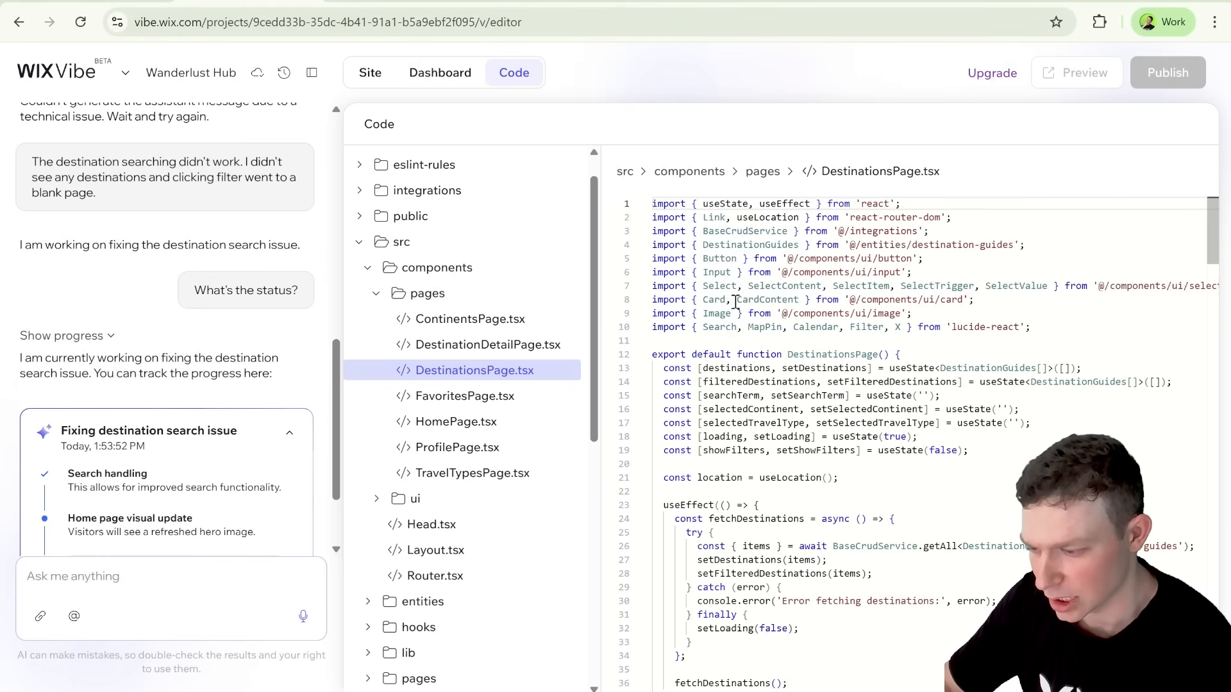
pyautogui.scroll(-20, 870, 341)
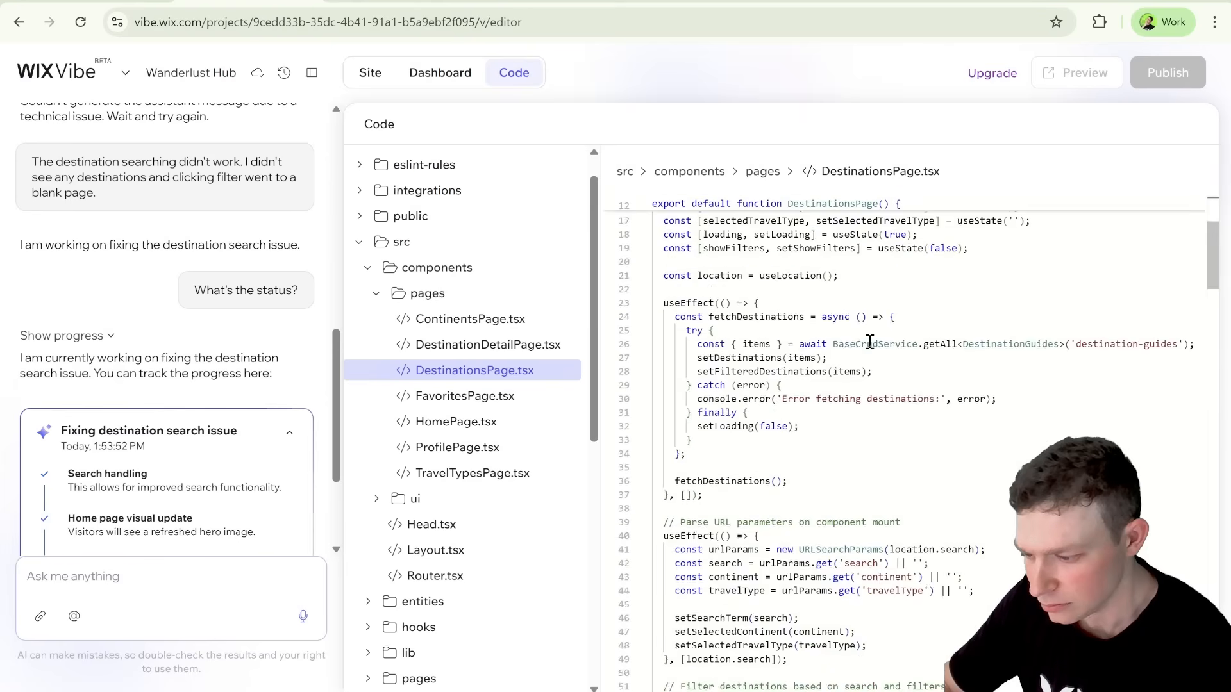
# Read the URL-parameter parsing and filter code in DestinationsPage.tsx, and look through the file tree for related source files
pyautogui.scroll(-20, 870, 342)
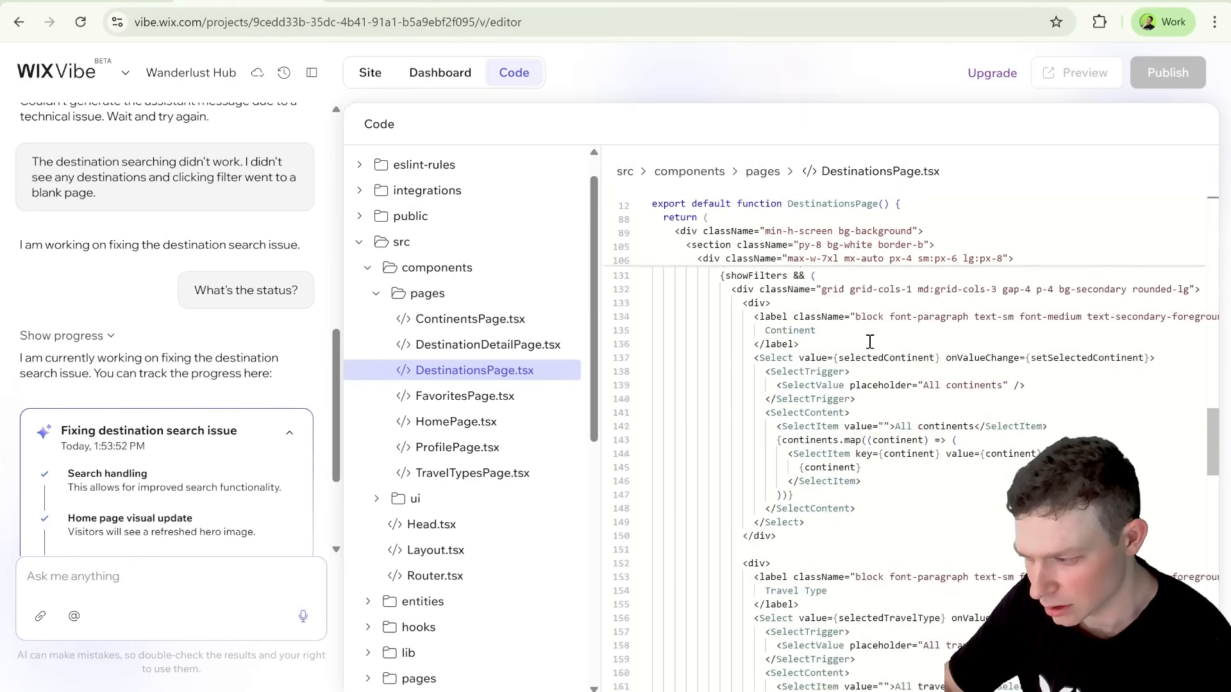
pyautogui.scroll(-15, 870, 341)
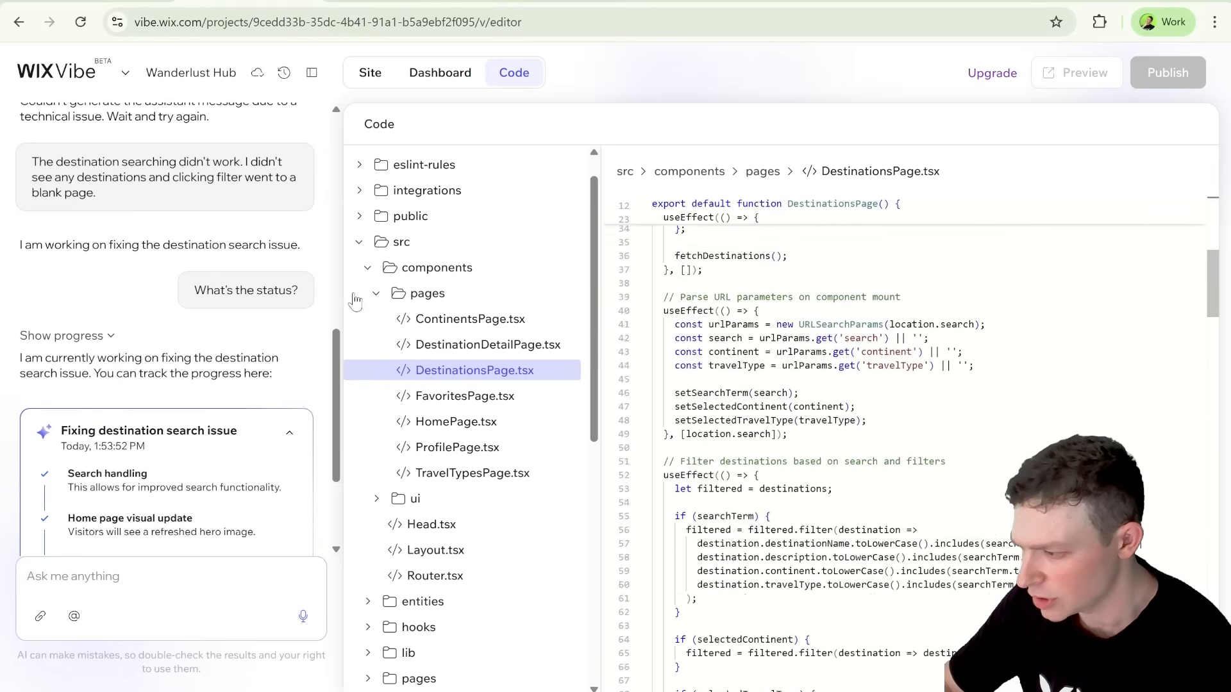
pyautogui.scroll(3, 355, 301)
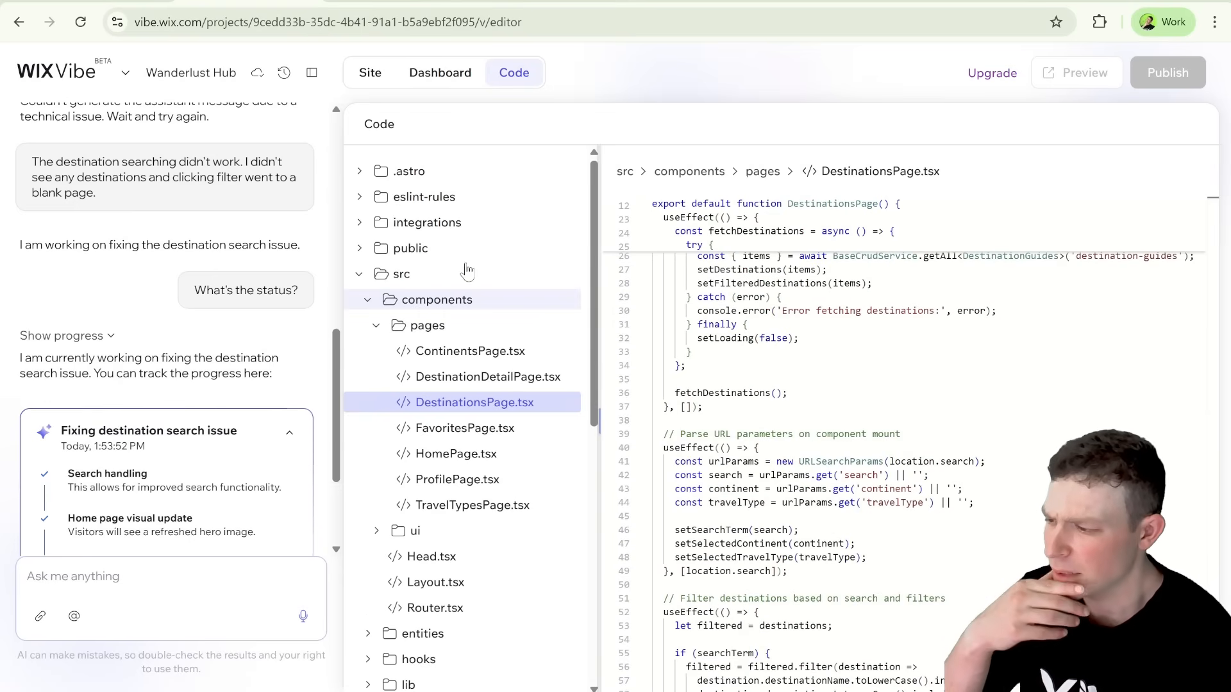
pyautogui.scroll(-8, 467, 268)
pyautogui.scroll(7, 493, 282)
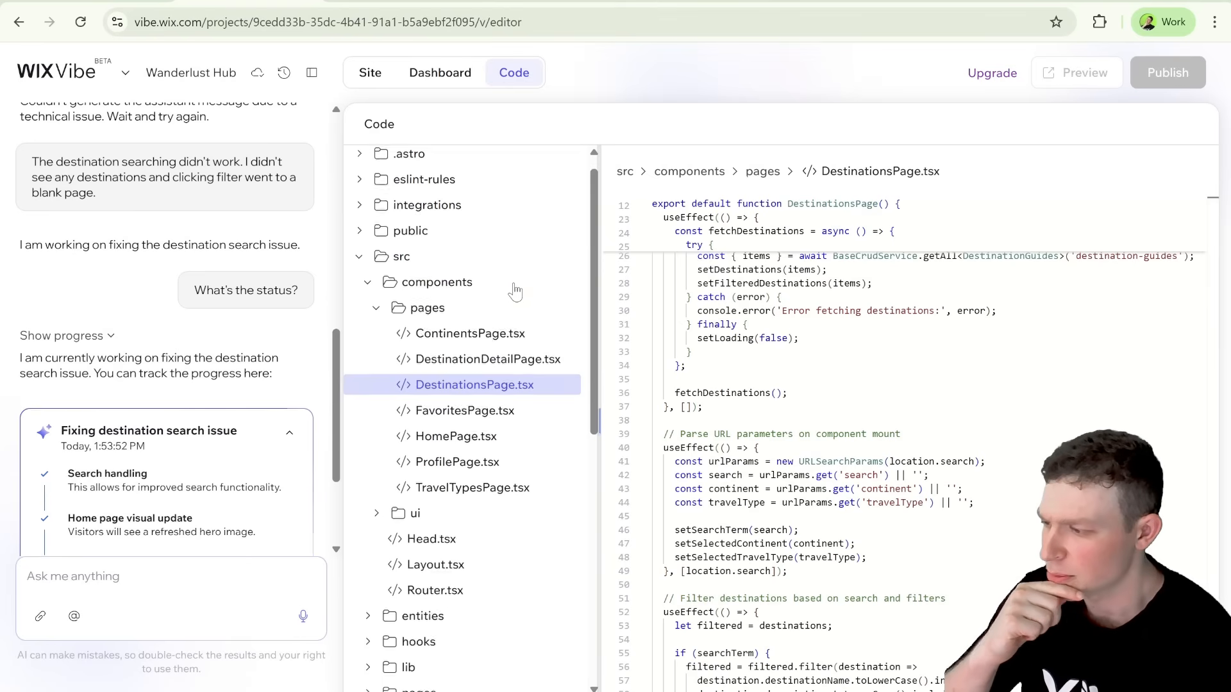
pyautogui.scroll(1, 515, 292)
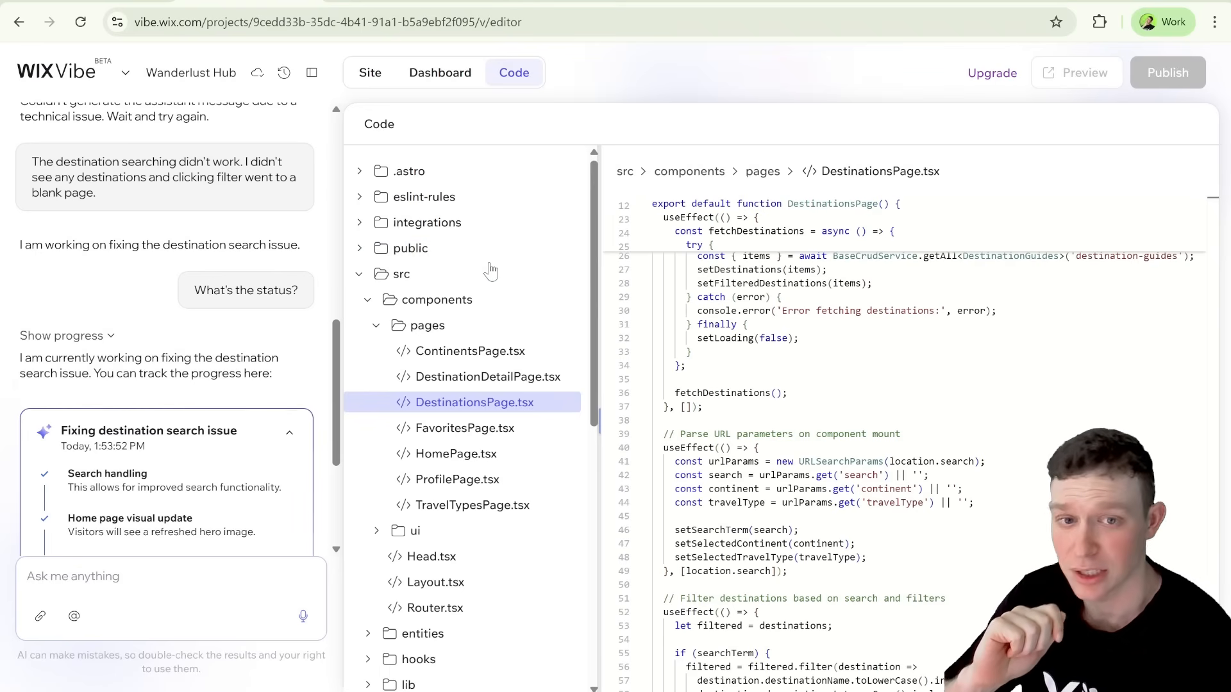
pyautogui.scroll(-1, 442, 244)
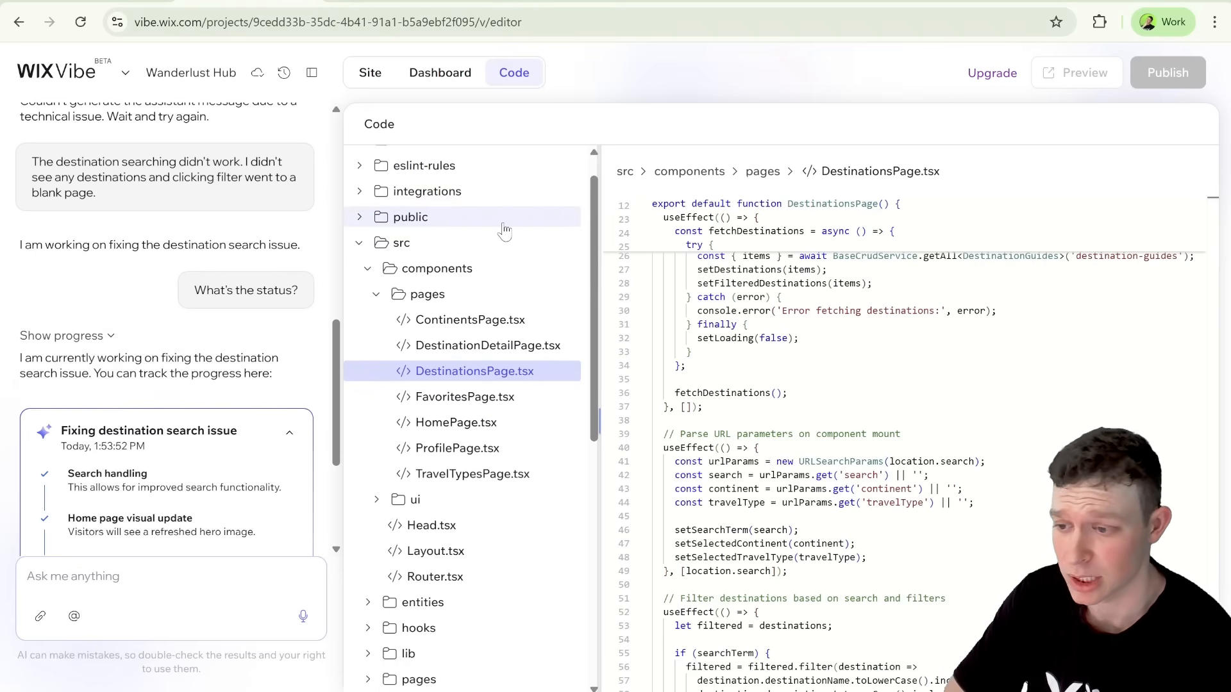
pyautogui.scroll(-3, 463, 338)
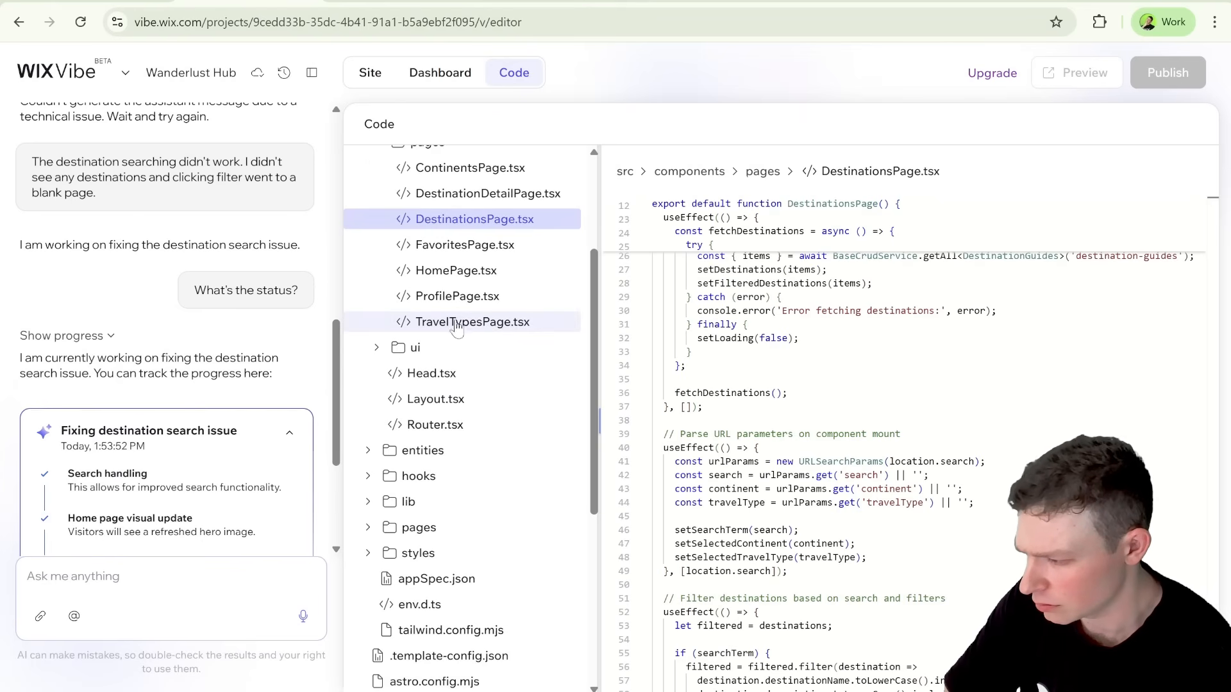
pyautogui.scroll(2, 474, 302)
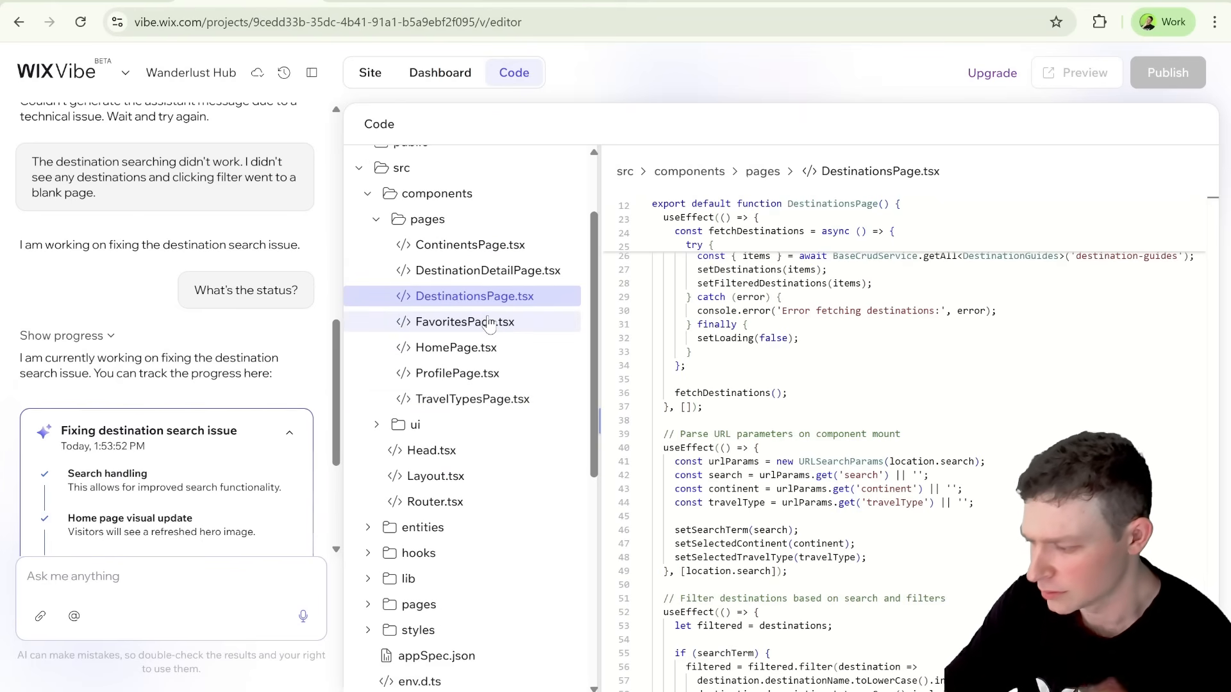
# Check the contents of the hooks and lib folders under src and open utils.ts from lib
pyautogui.click(489, 553)
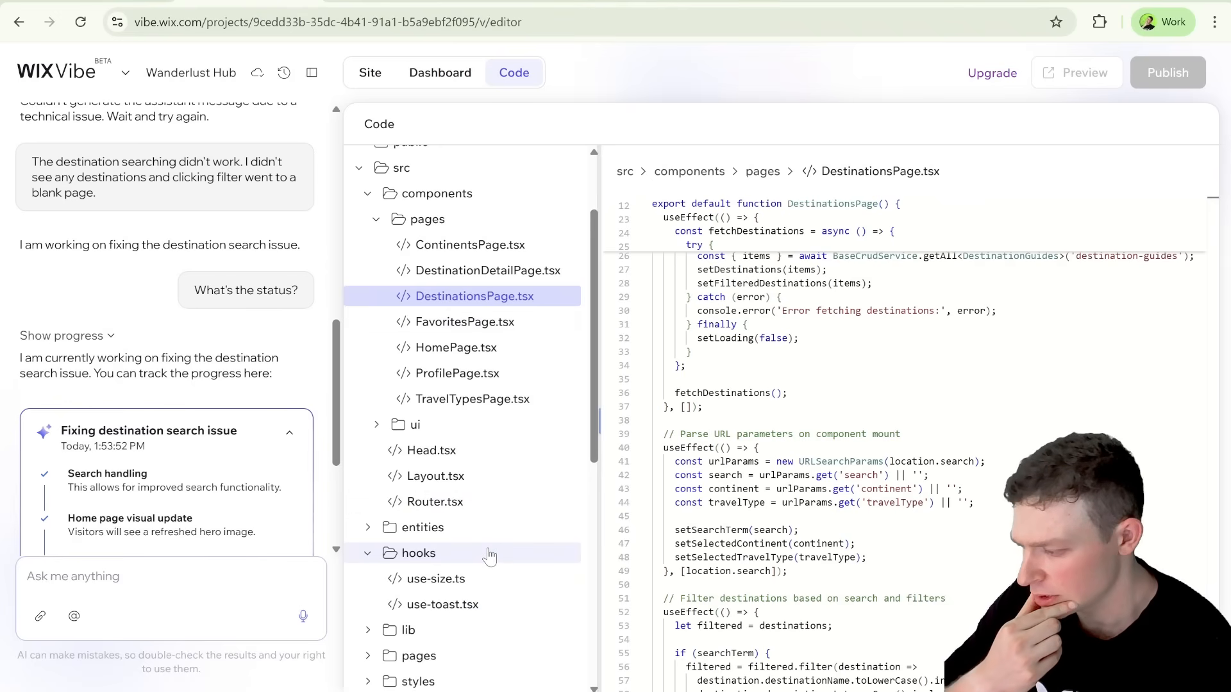
pyautogui.click(479, 553)
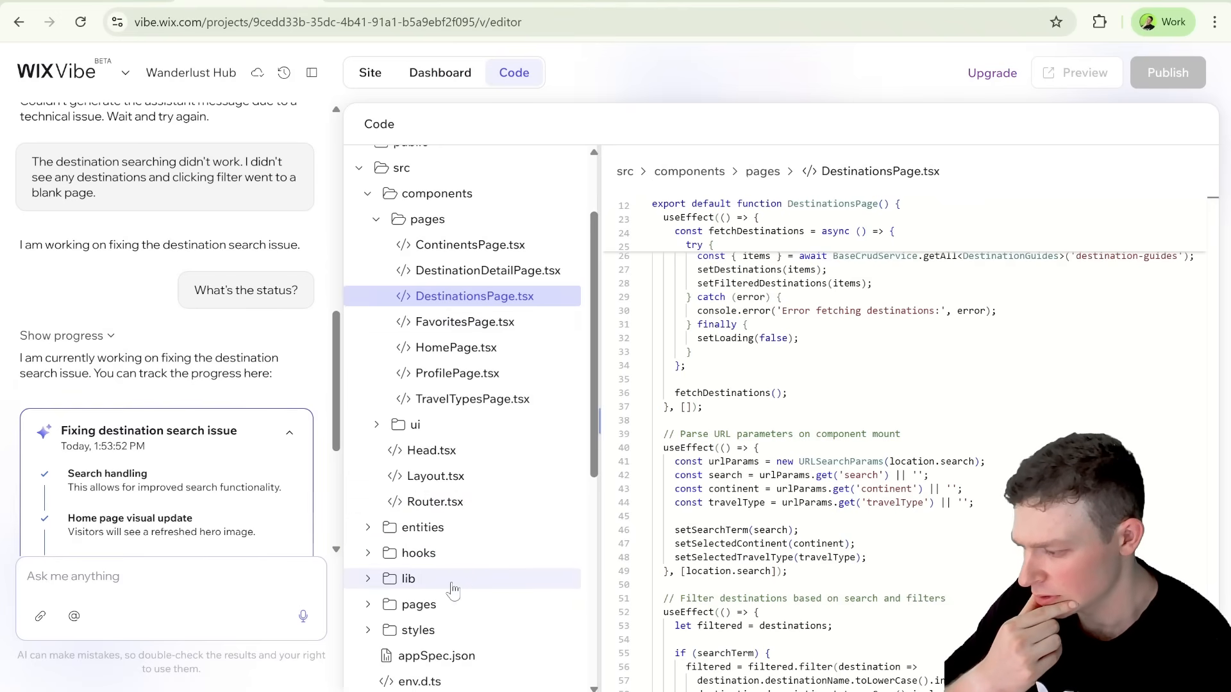
pyautogui.click(522, 577)
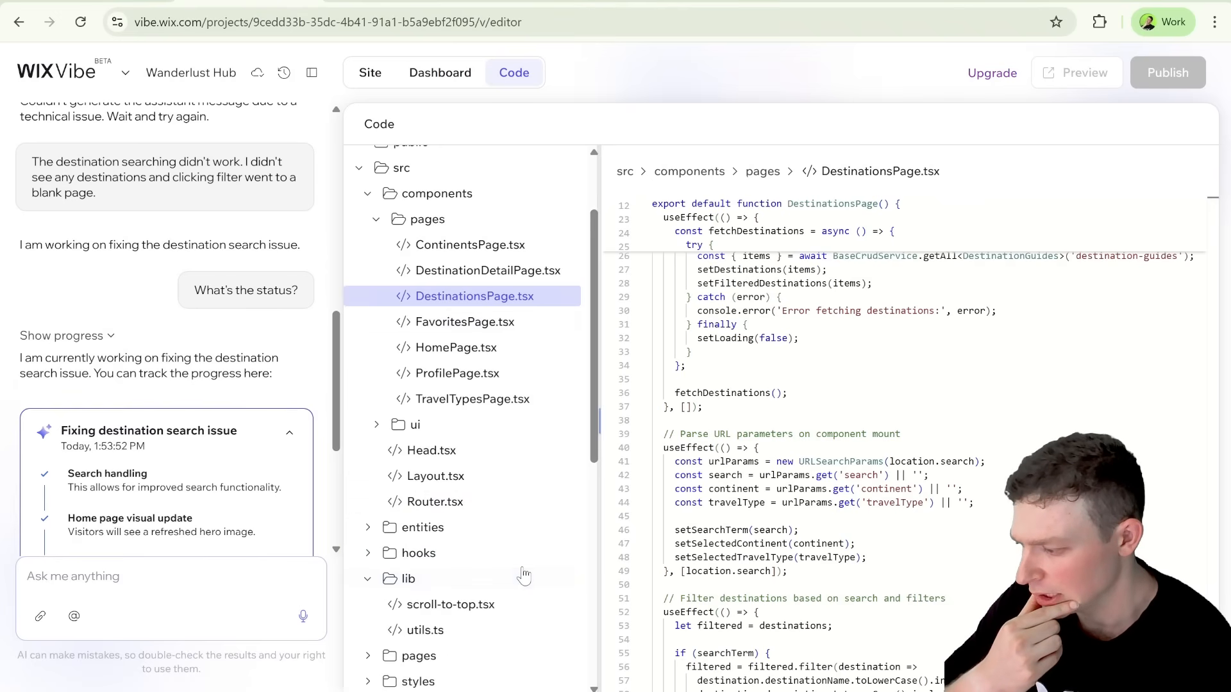
pyautogui.click(417, 632)
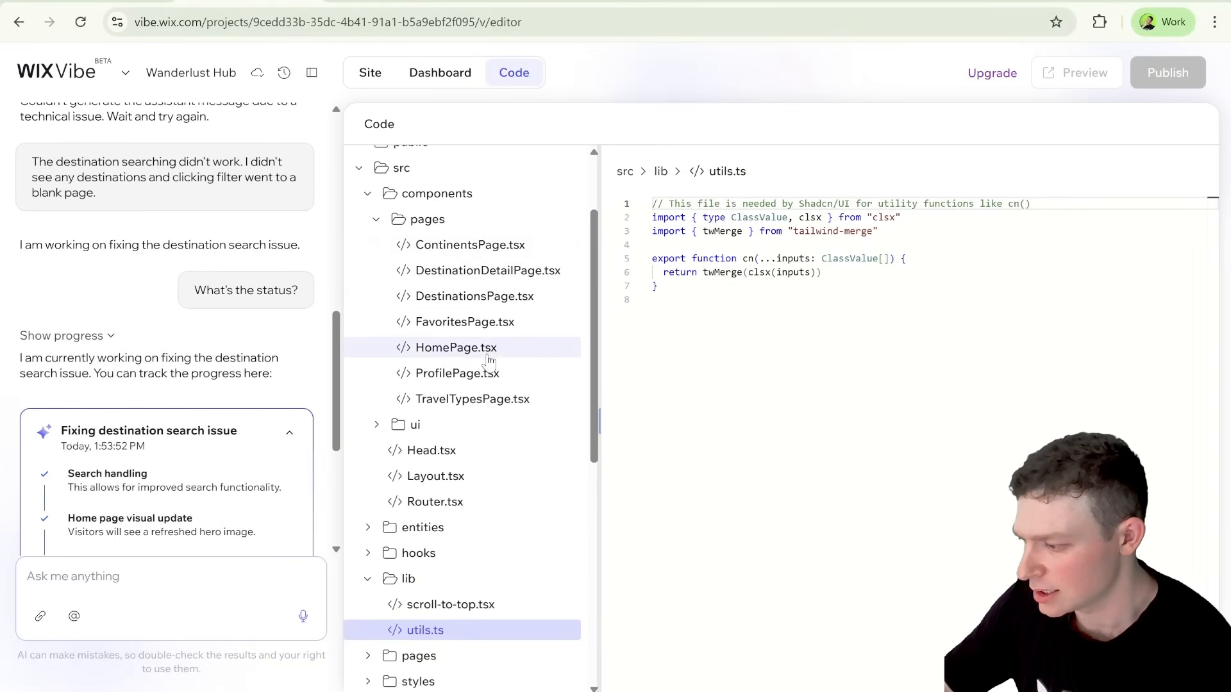
# Reopen DestinationsPage.tsx and inspect the BaseCrudService.getAll call inside the fetchDestinations function
pyautogui.scroll(2, 496, 350)
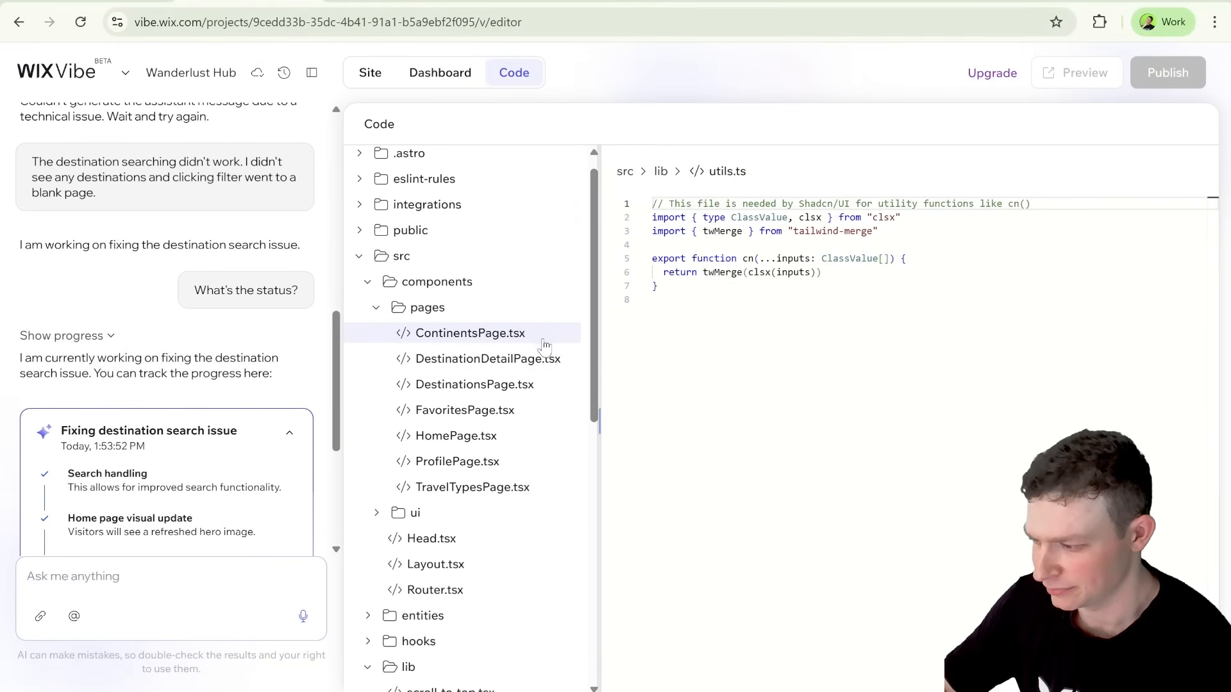
pyautogui.click(528, 386)
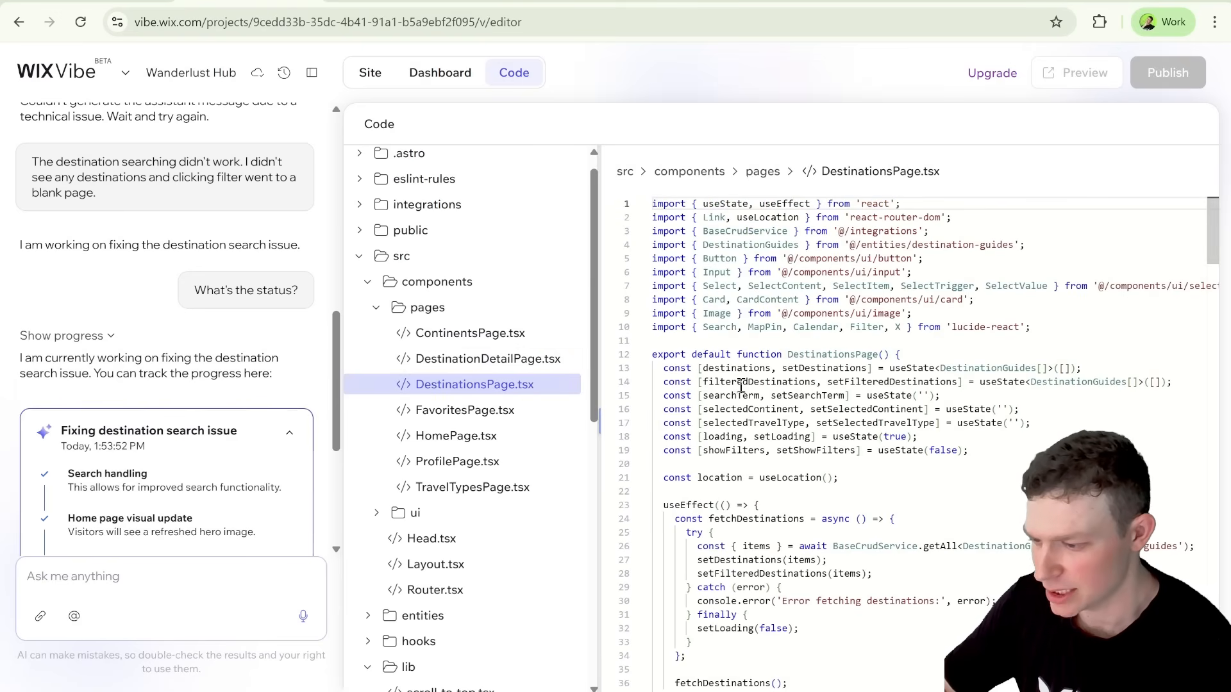
pyautogui.scroll(-3, 904, 410)
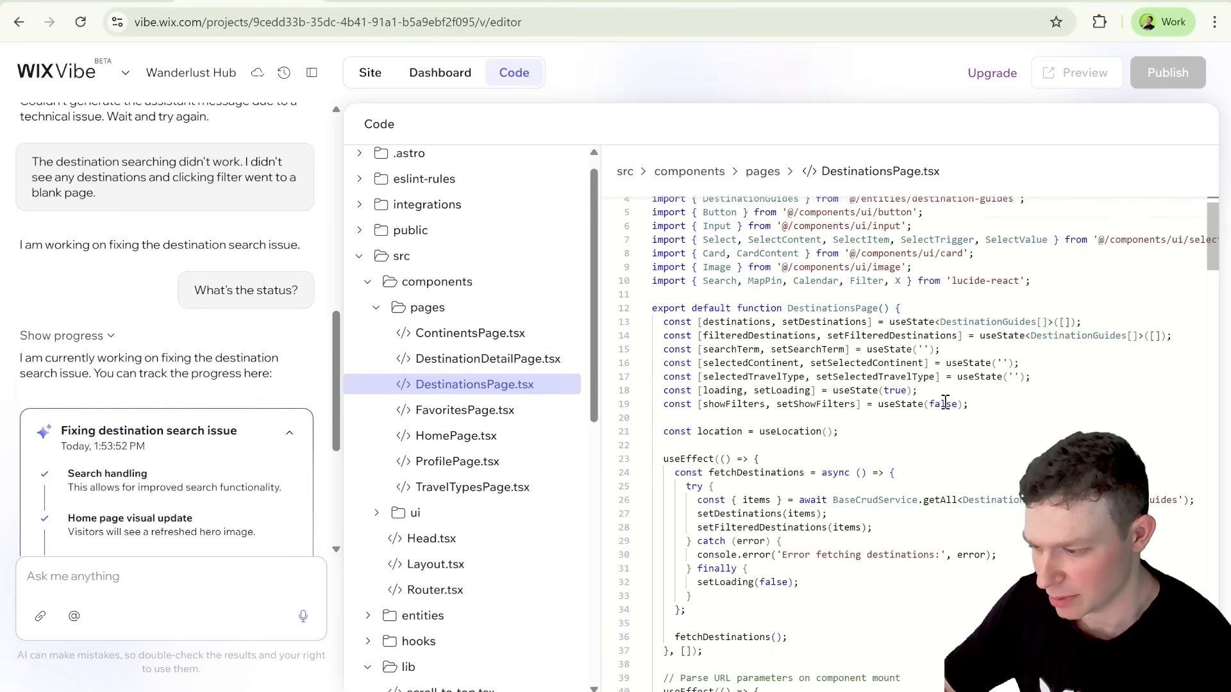
pyautogui.tripleClick(794, 425)
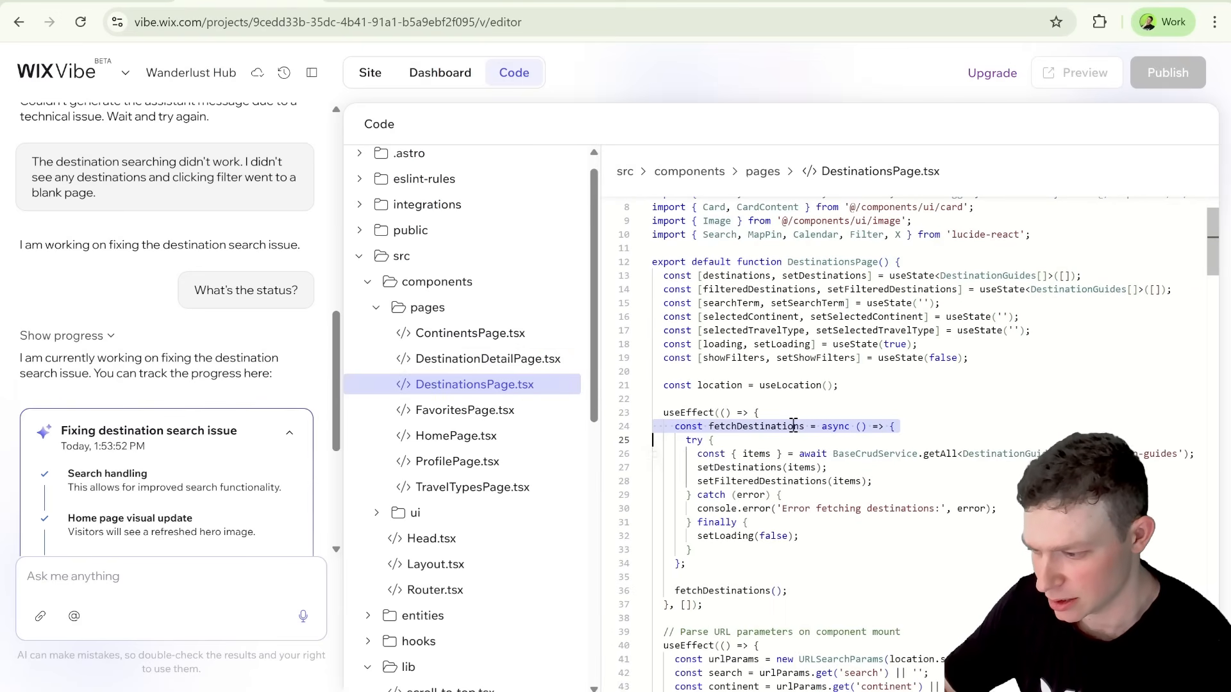
pyautogui.doubleClick(875, 454)
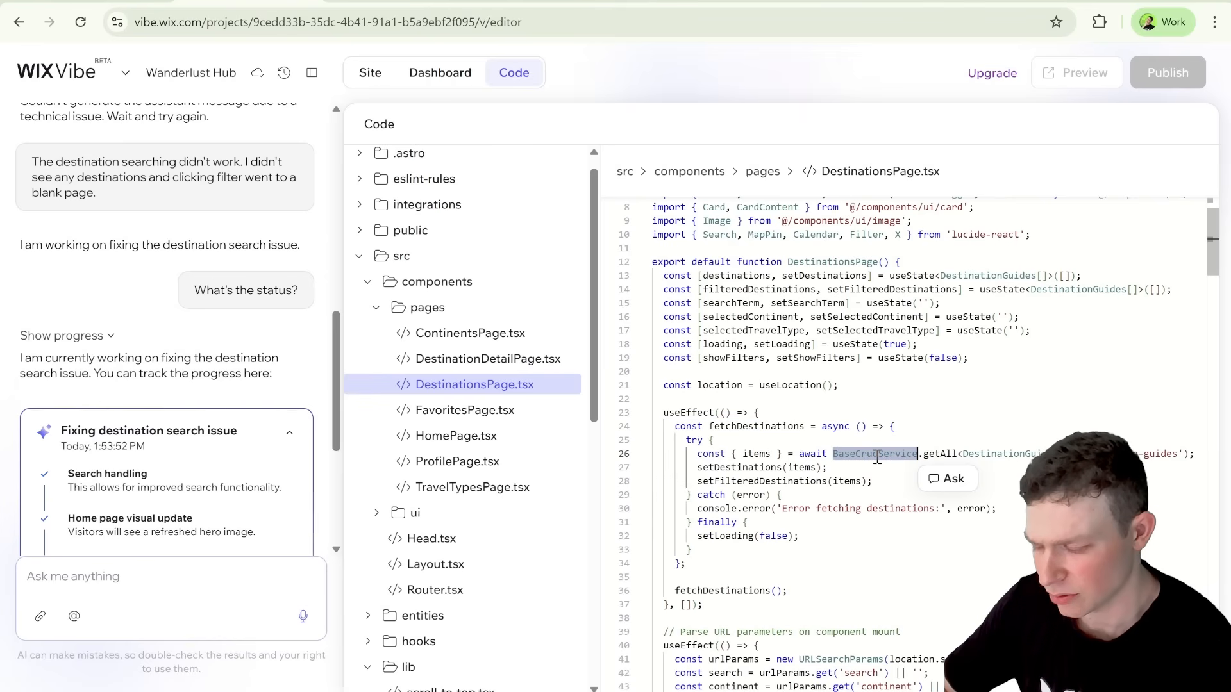
pyautogui.doubleClick(933, 454)
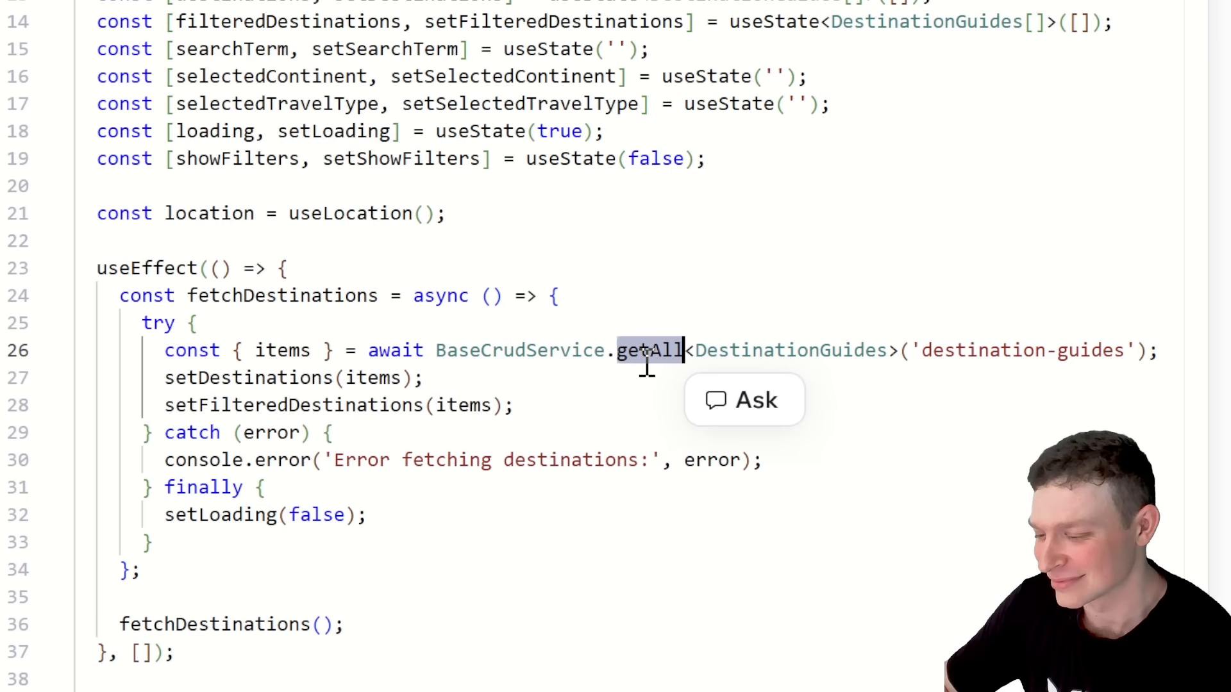
pyautogui.doubleClick(503, 346)
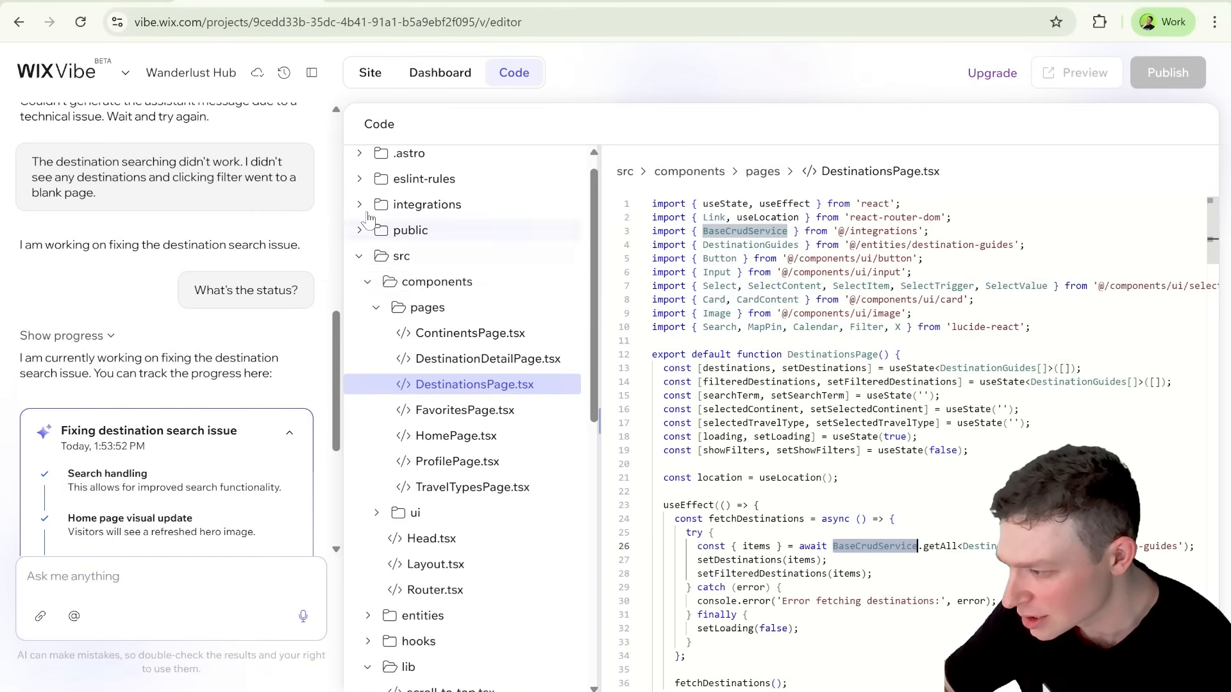
# Look in the cms folder under integrations, viewing index.ts and opening service.ts
pyautogui.click(360, 206)
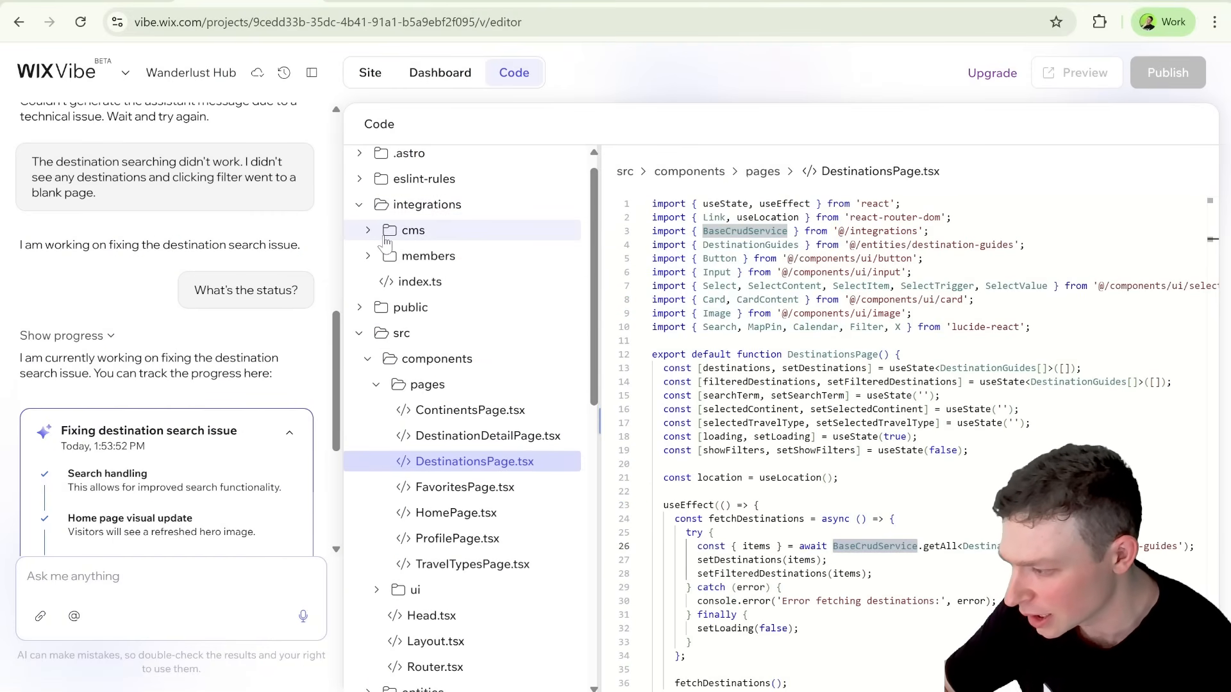
pyautogui.click(370, 231)
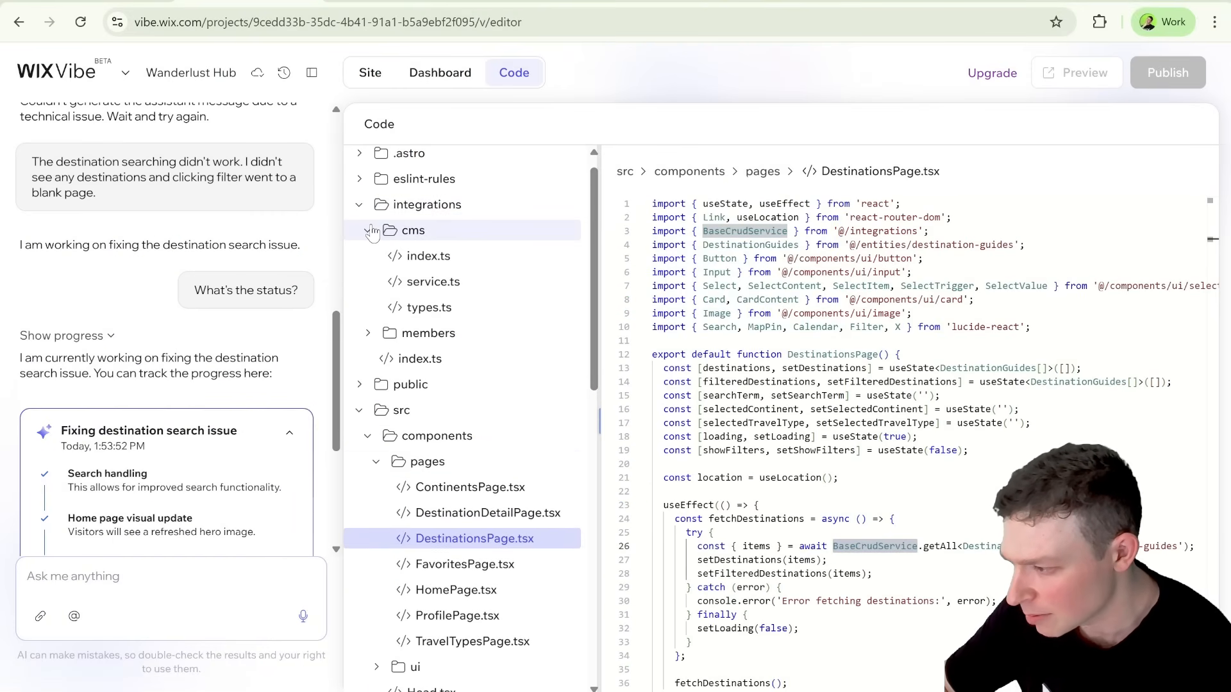
pyautogui.click(432, 256)
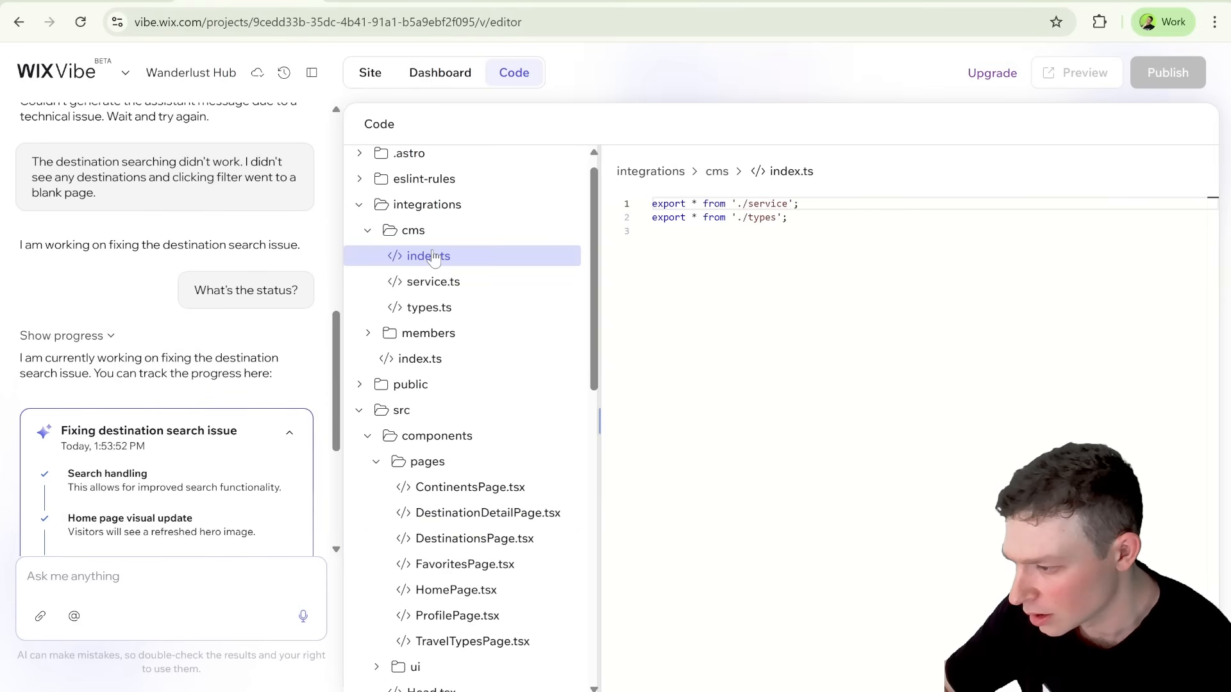
pyautogui.click(433, 282)
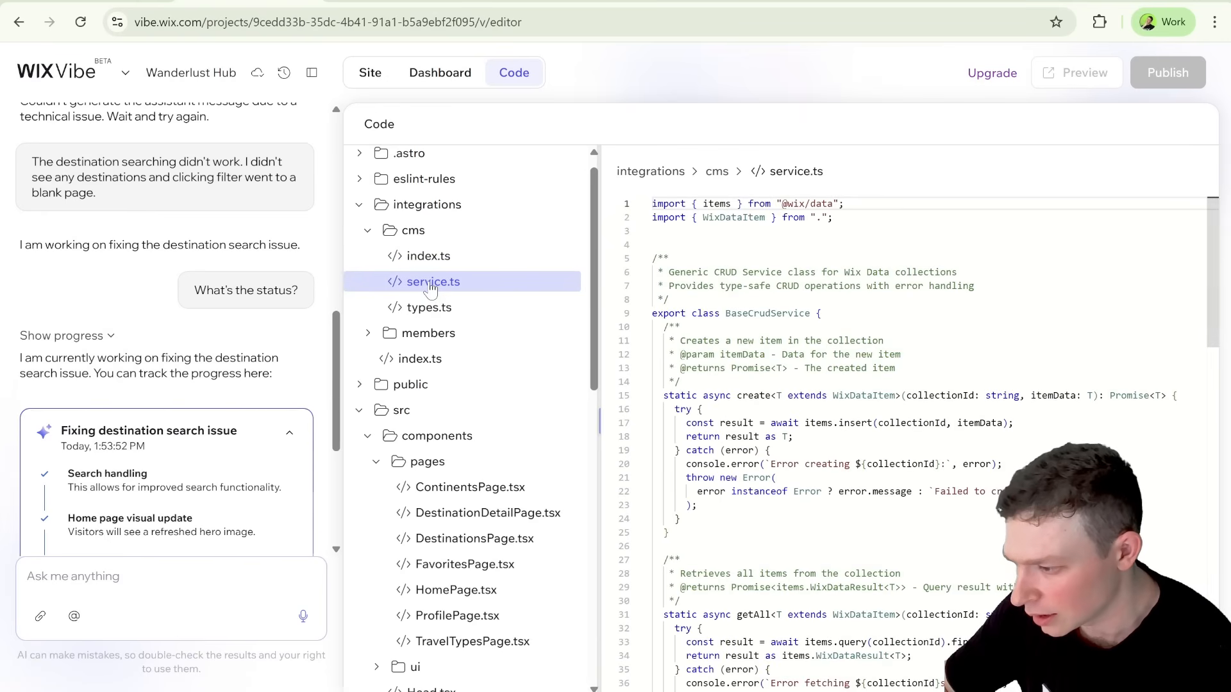
# Examine the imports and the BaseCrudService methods in service.ts, from create through getAll and getById to delete
pyautogui.scroll(-2, 857, 350)
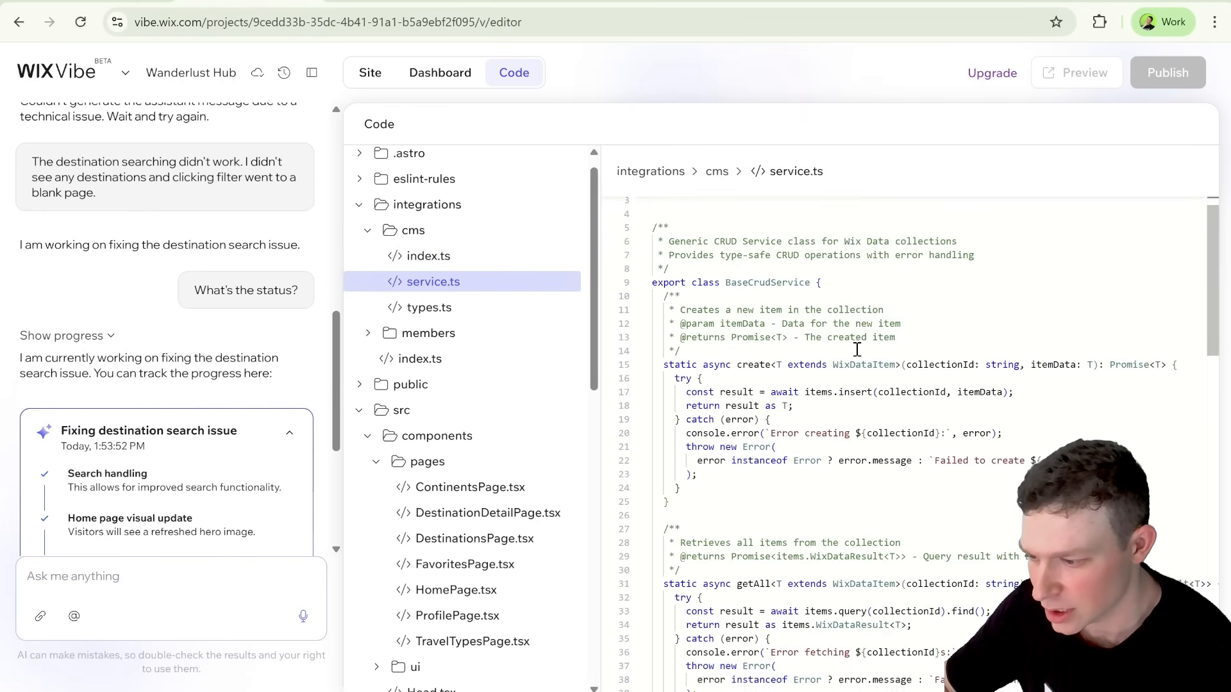
pyautogui.scroll(2, 857, 350)
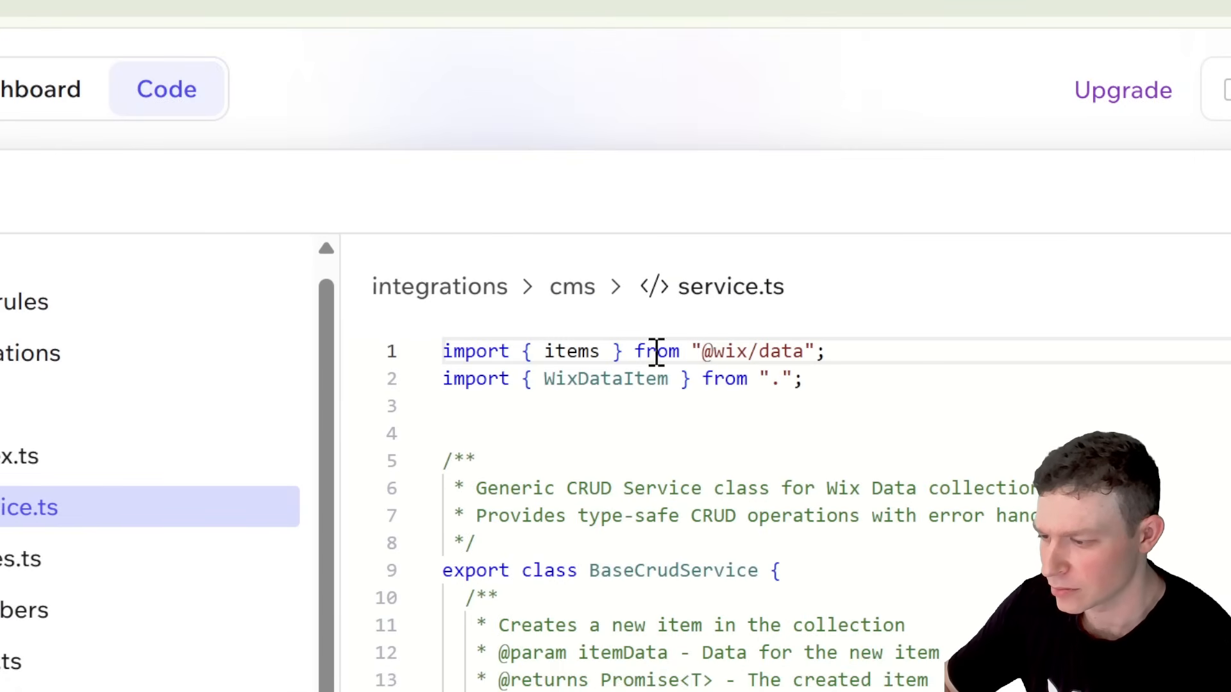
pyautogui.scroll(-7, 838, 487)
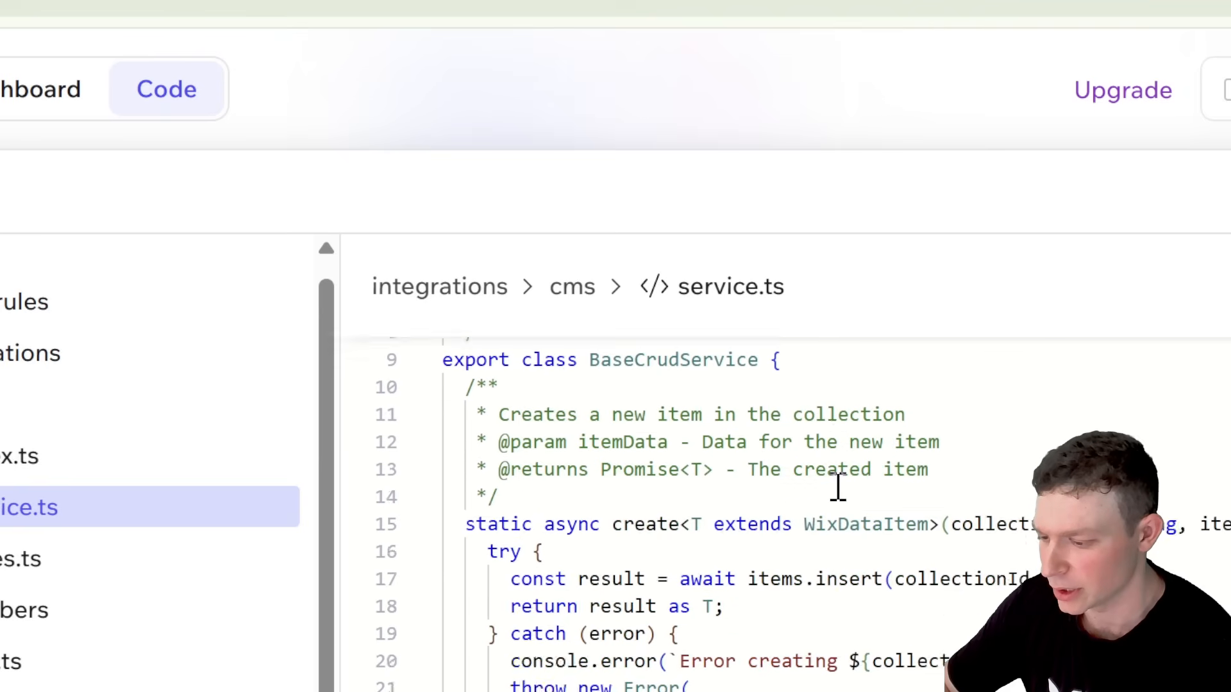
pyautogui.scroll(-6, 837, 488)
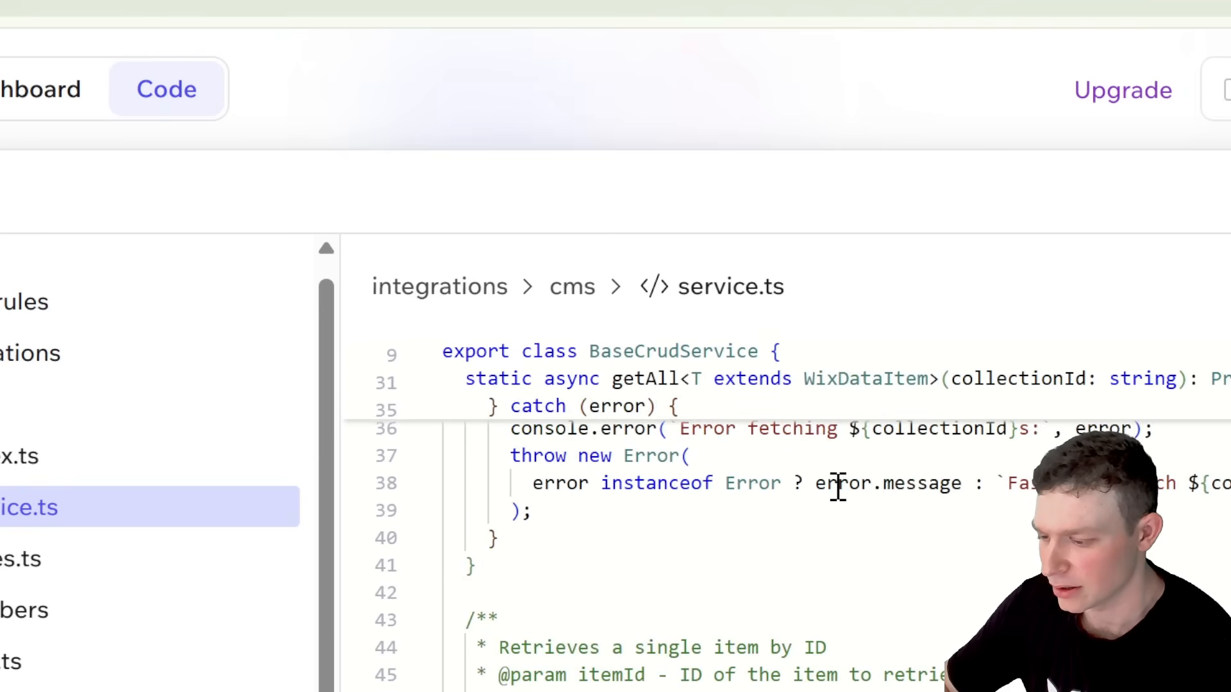
pyautogui.scroll(-7, 838, 487)
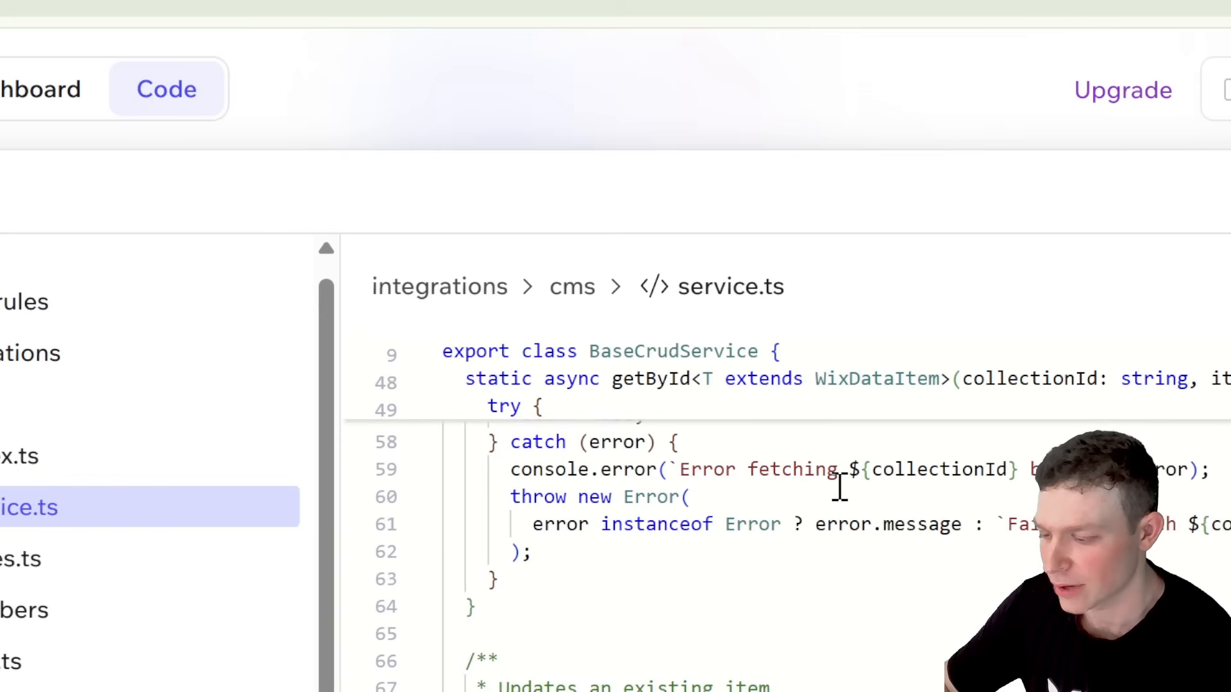
pyautogui.scroll(-7, 988, 596)
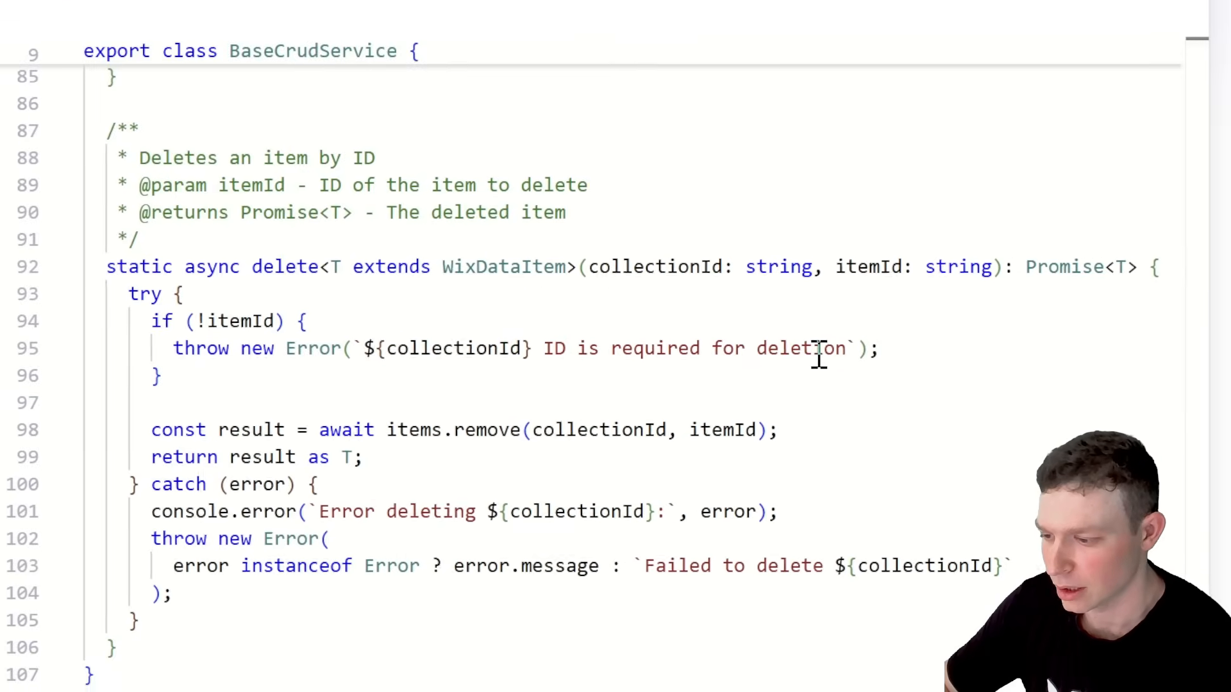
pyautogui.scroll(20, 608, 333)
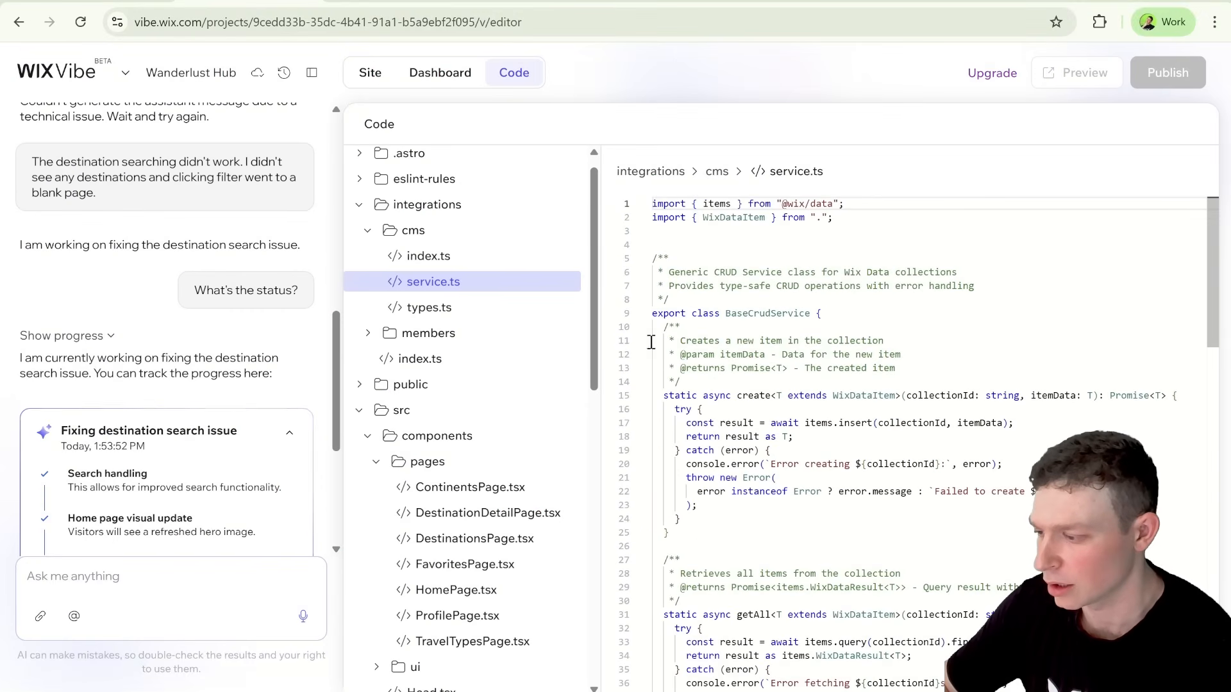
# Collapse the cms folder and review the chat's "Fixing destination search issue" progress list, highlighting the Search handling entry
pyautogui.scroll(1, 417, 349)
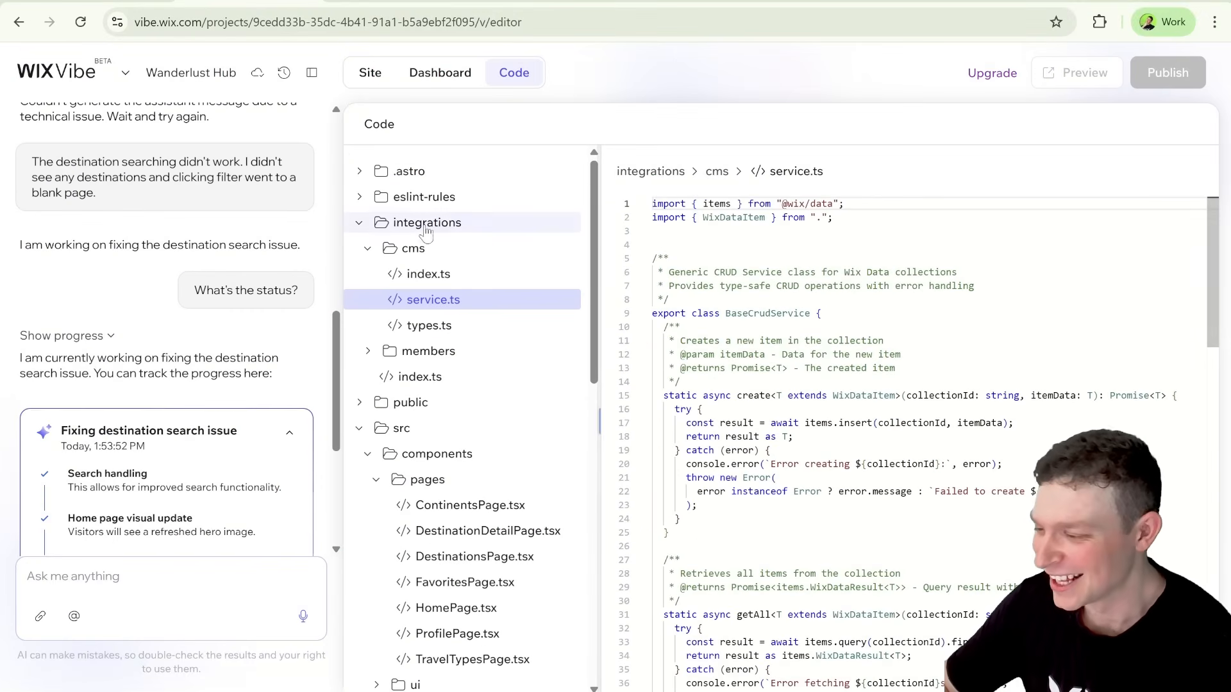
pyautogui.click(359, 248)
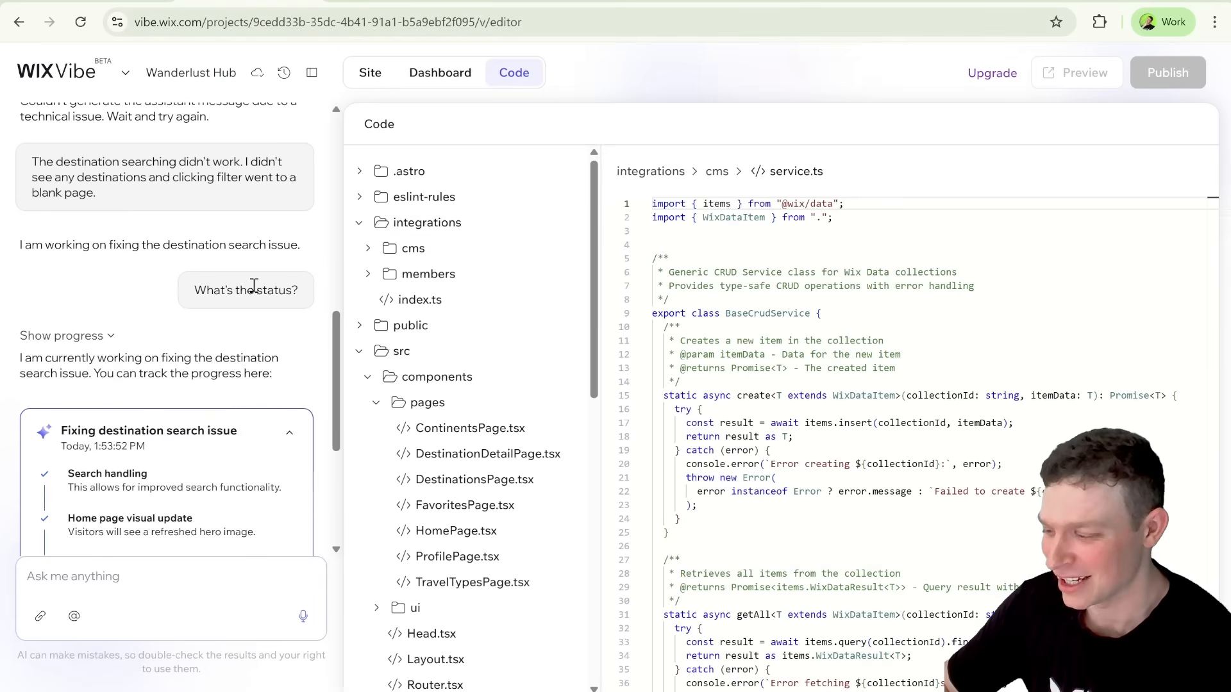
pyautogui.scroll(-2, 100, 351)
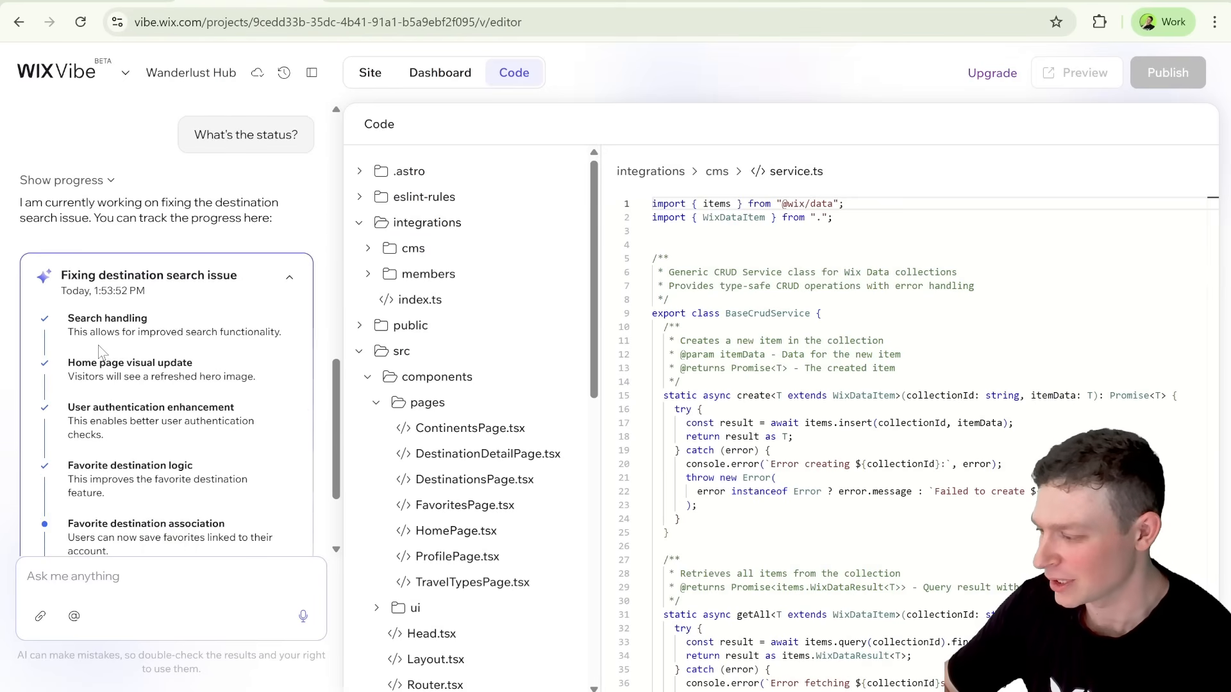
pyautogui.scroll(-2, 110, 349)
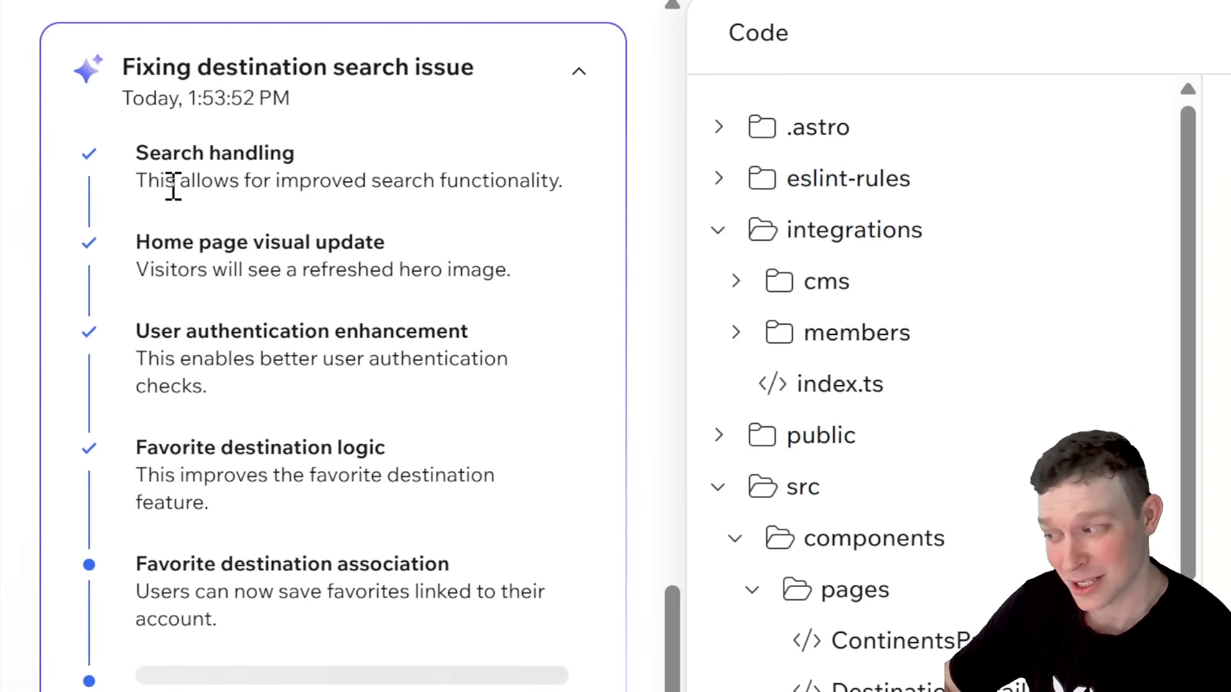
pyautogui.moveTo(145, 159); pyautogui.dragTo(536, 180)
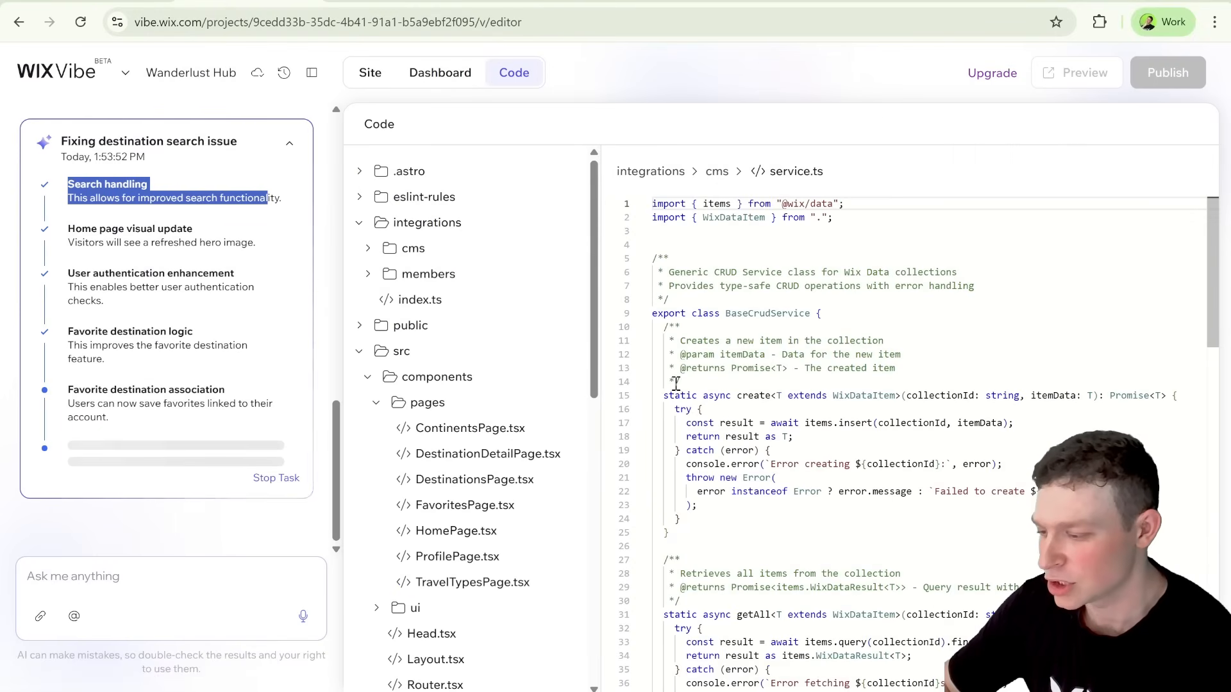
# Look through the rest of the project file tree down to wix.config.json, along with the create and getAll methods in service.ts
pyautogui.scroll(-3, 676, 383)
pyautogui.scroll(-5, 439, 385)
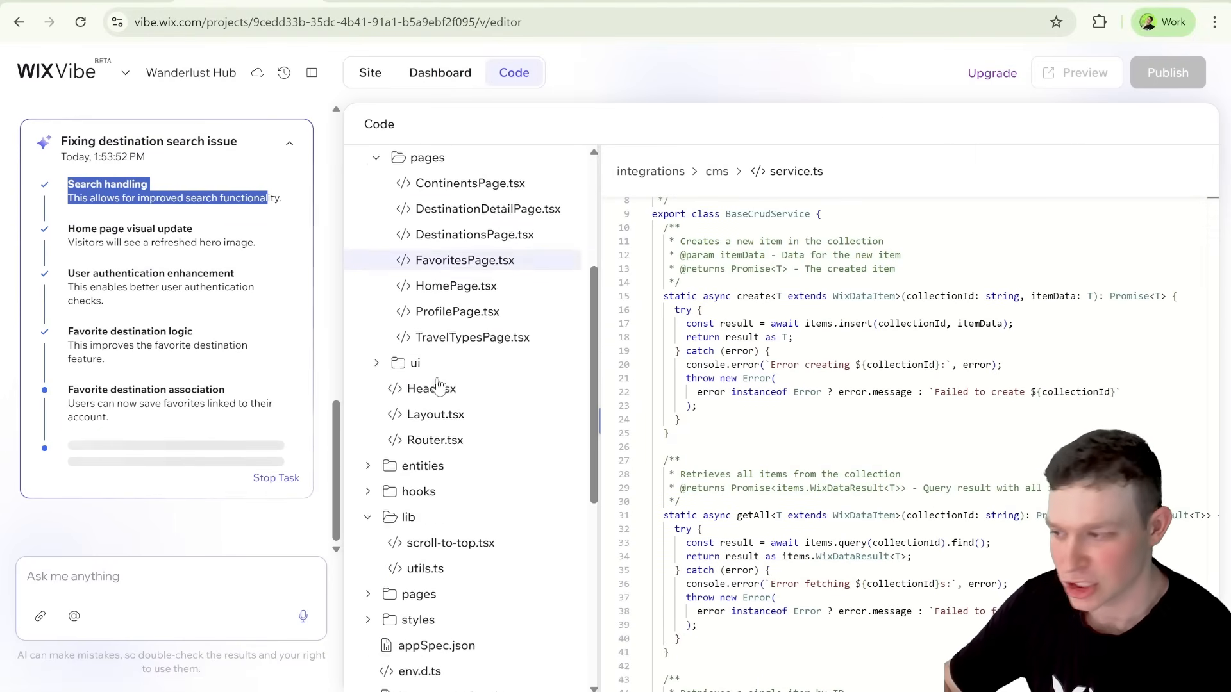
pyautogui.scroll(-6, 438, 387)
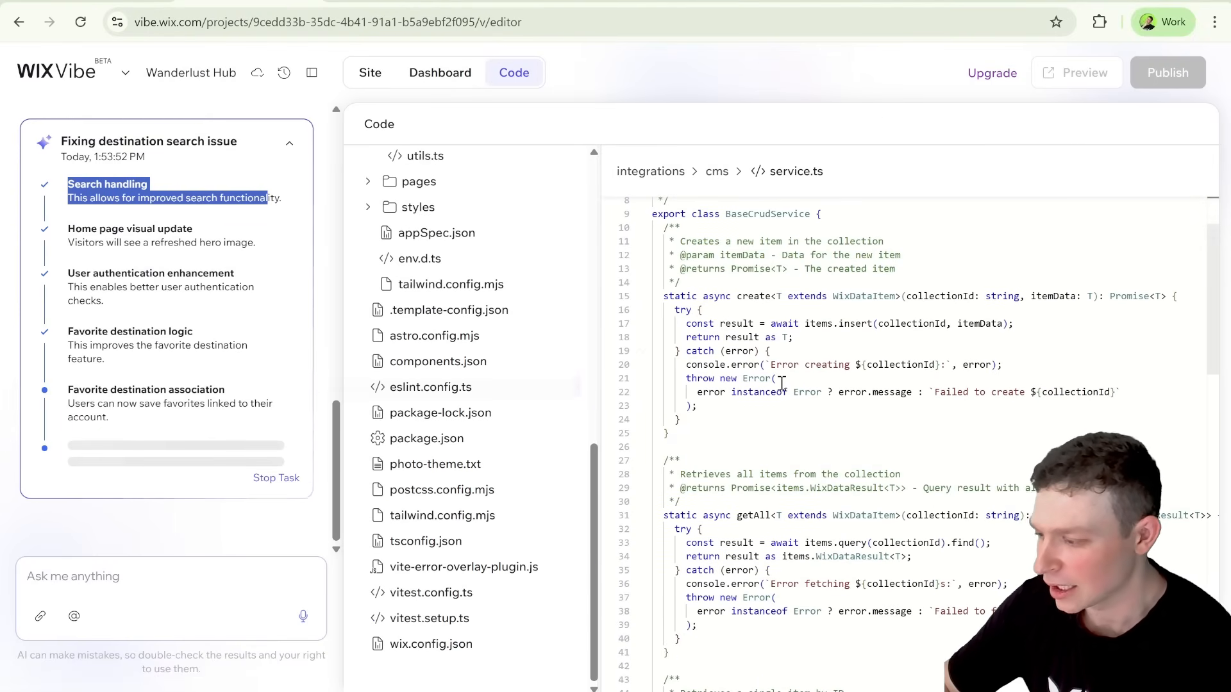
pyautogui.scroll(3, 782, 382)
pyautogui.scroll(10, 473, 348)
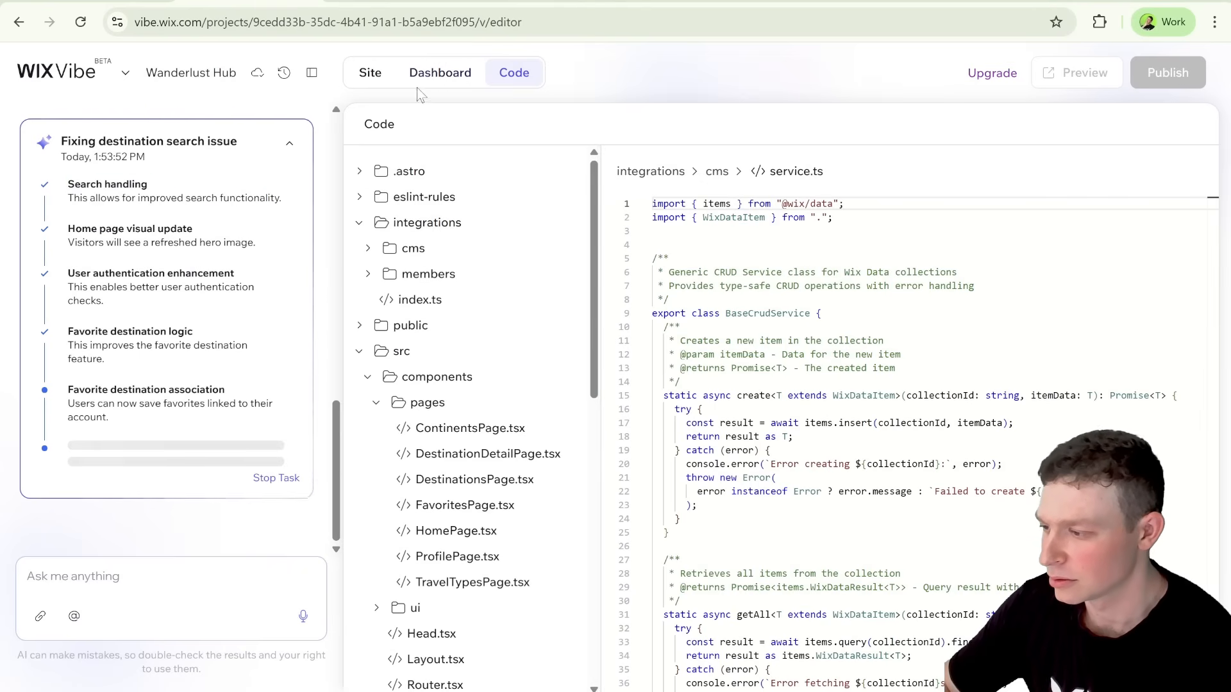
# Return to the site view after a look at the dashboard, and read the chat's progress list and closing summary on the destination search fix
pyautogui.click(426, 75)
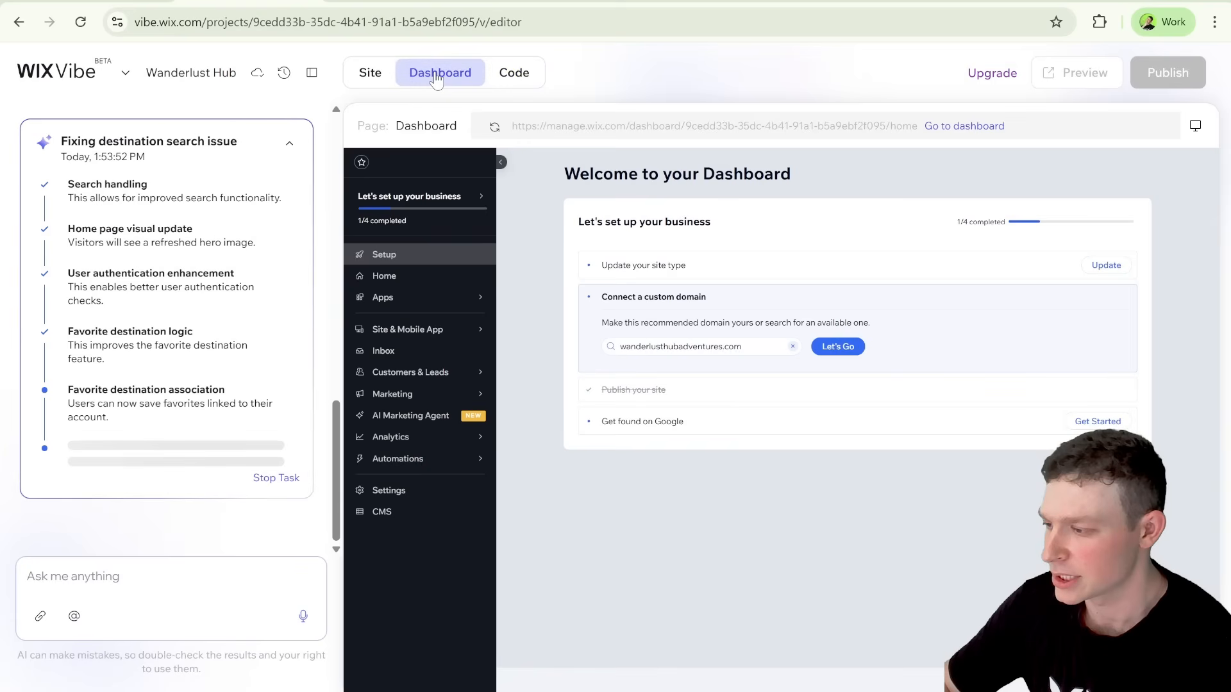
pyautogui.click(370, 74)
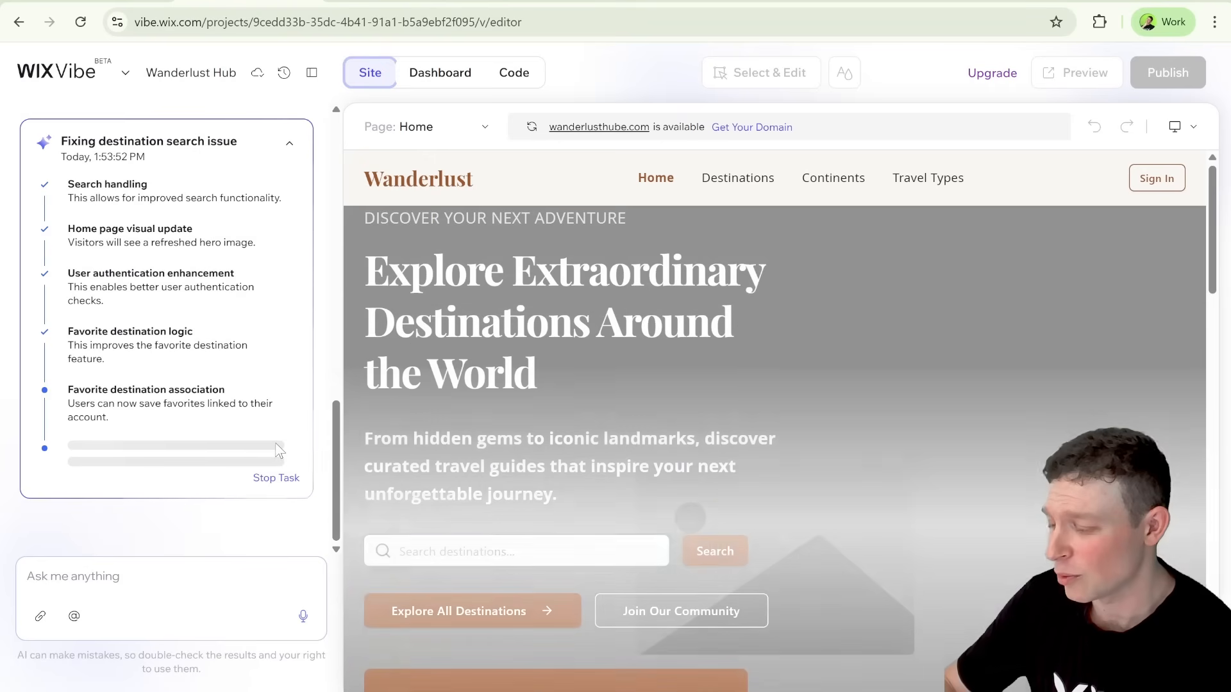
pyautogui.scroll(2, 242, 429)
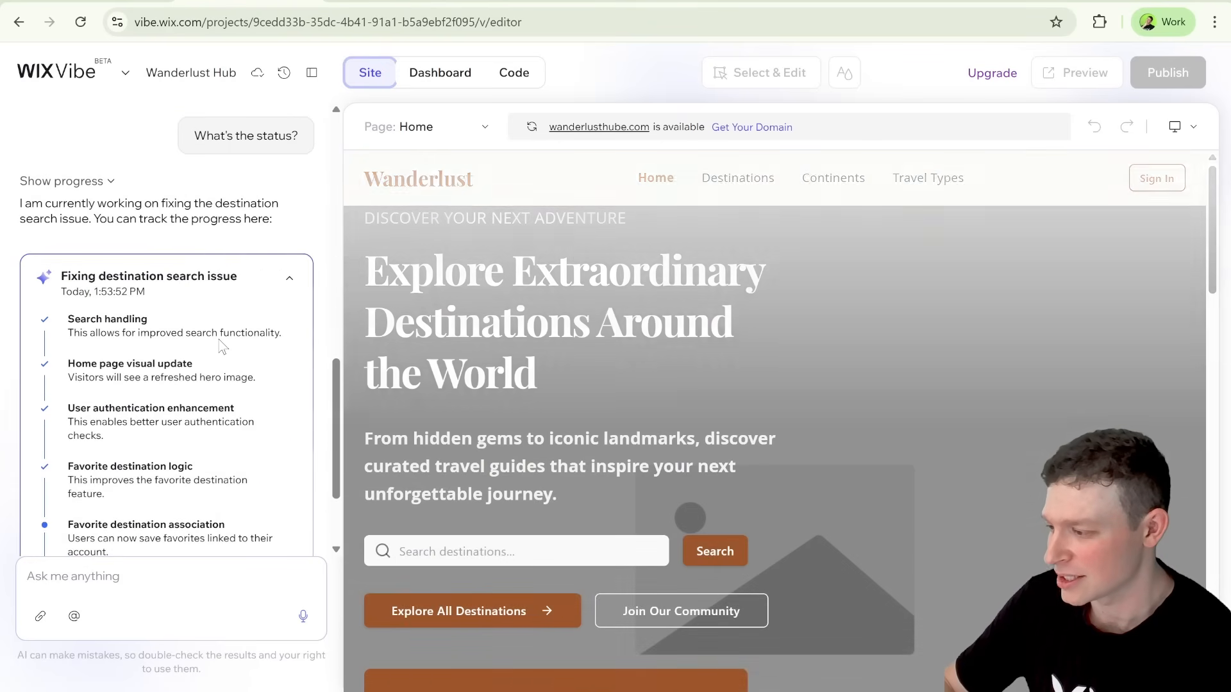
pyautogui.scroll(-2, 222, 343)
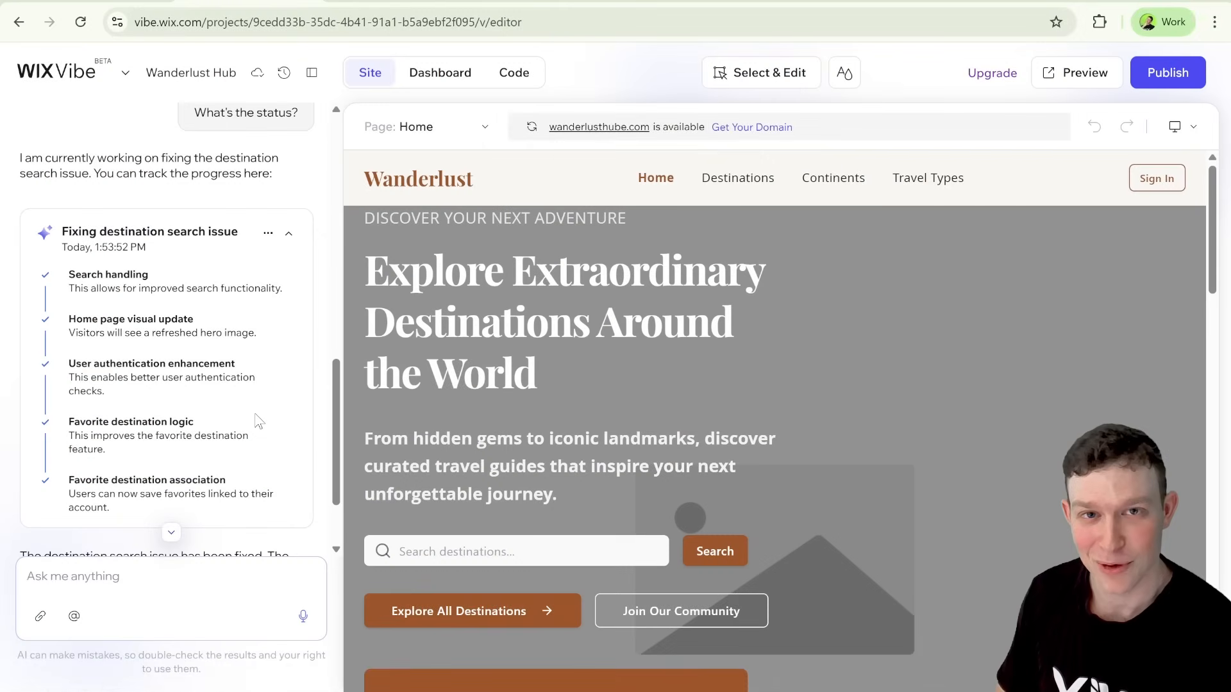
pyautogui.scroll(-2, 256, 422)
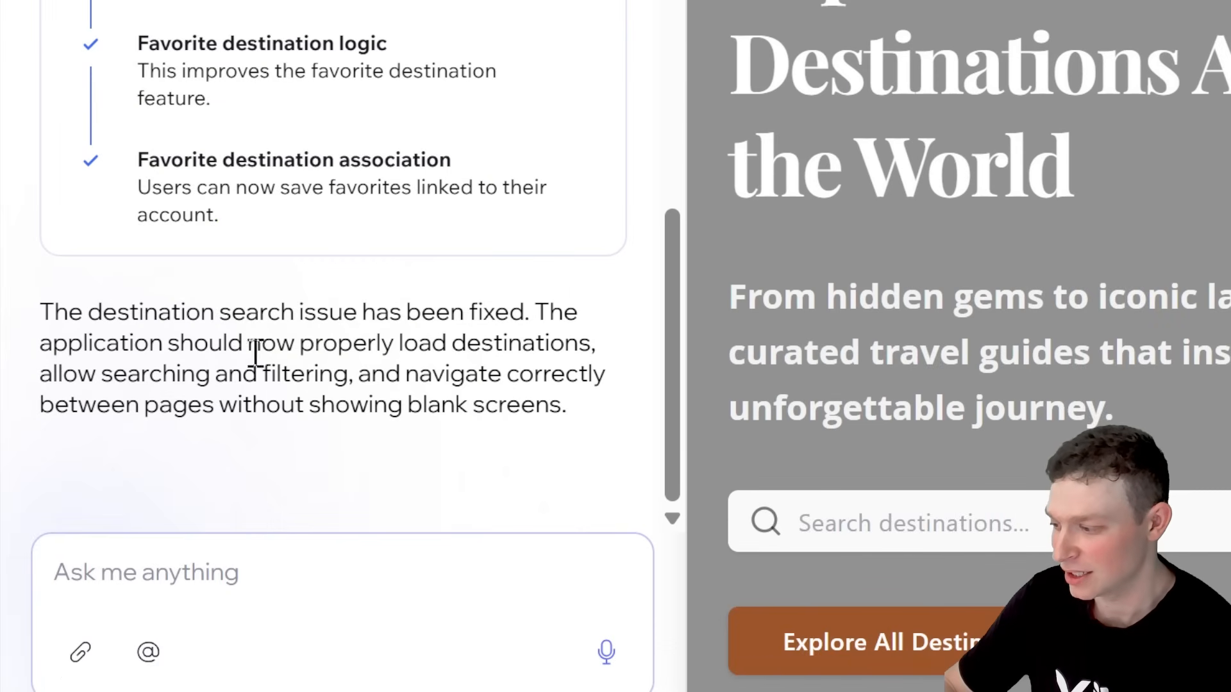
pyautogui.moveTo(133, 351); pyautogui.dragTo(529, 398)
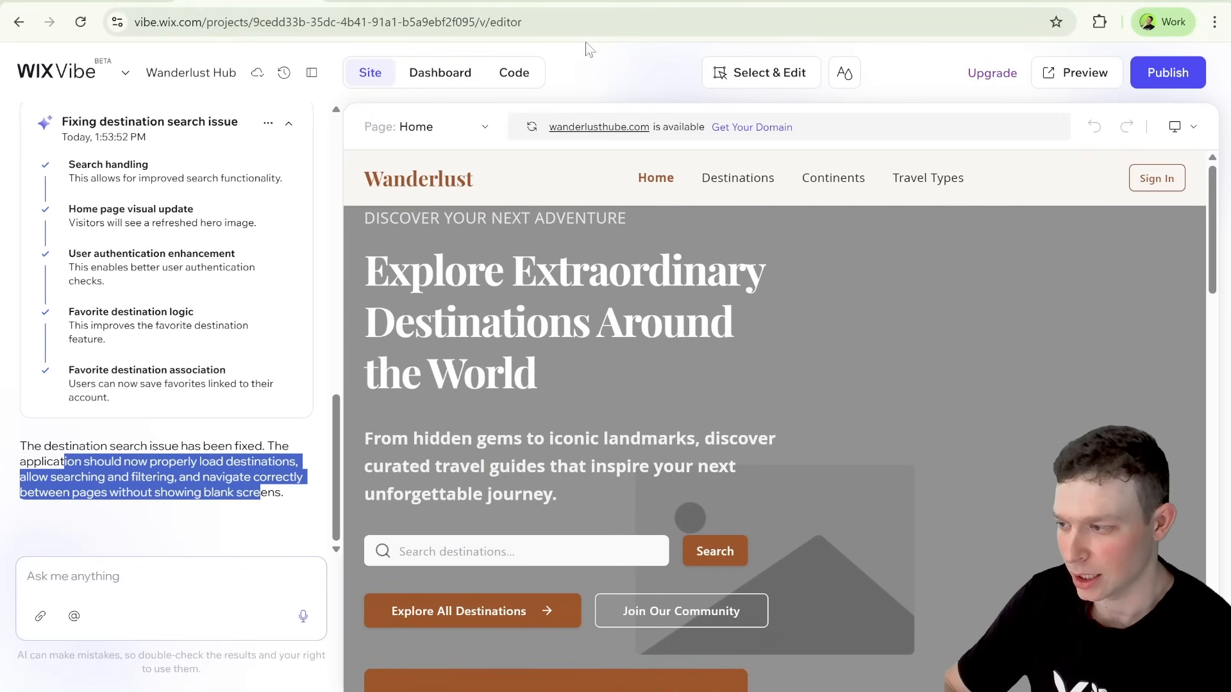
# Preview the site and test the search on its Destinations page with "japan"
pyautogui.click(1061, 82)
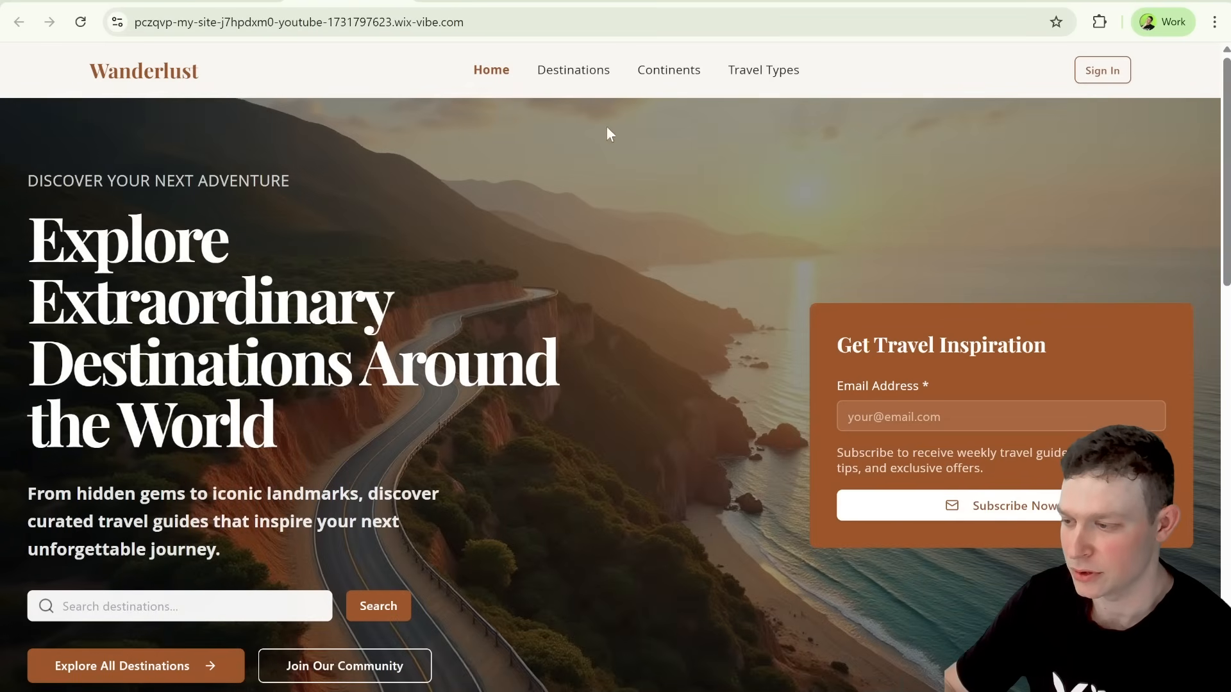
pyautogui.click(603, 77)
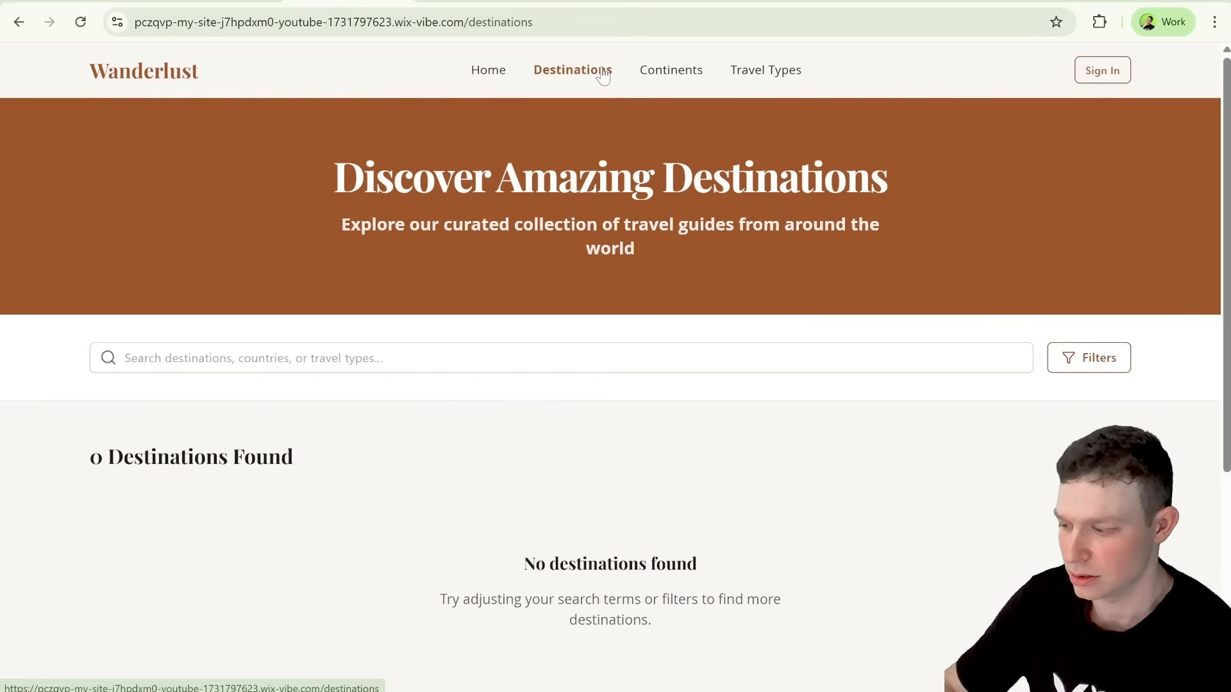
pyautogui.click(456, 347)
pyautogui.write('japan')
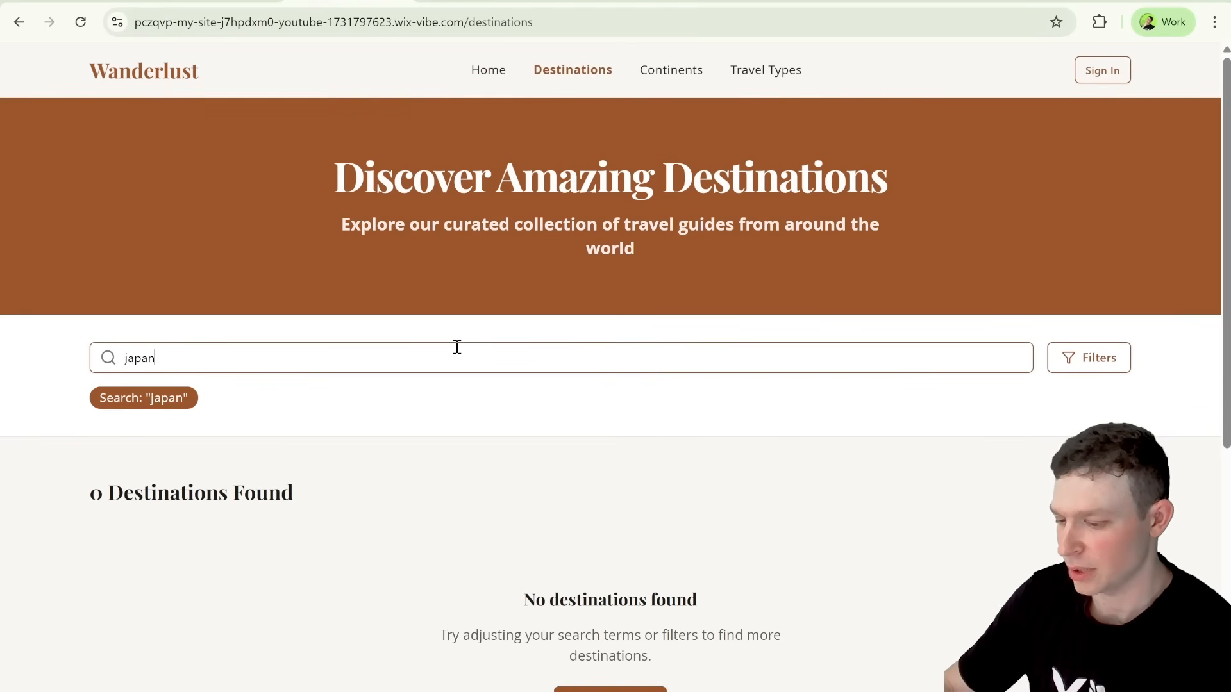
pyautogui.click(685, 458)
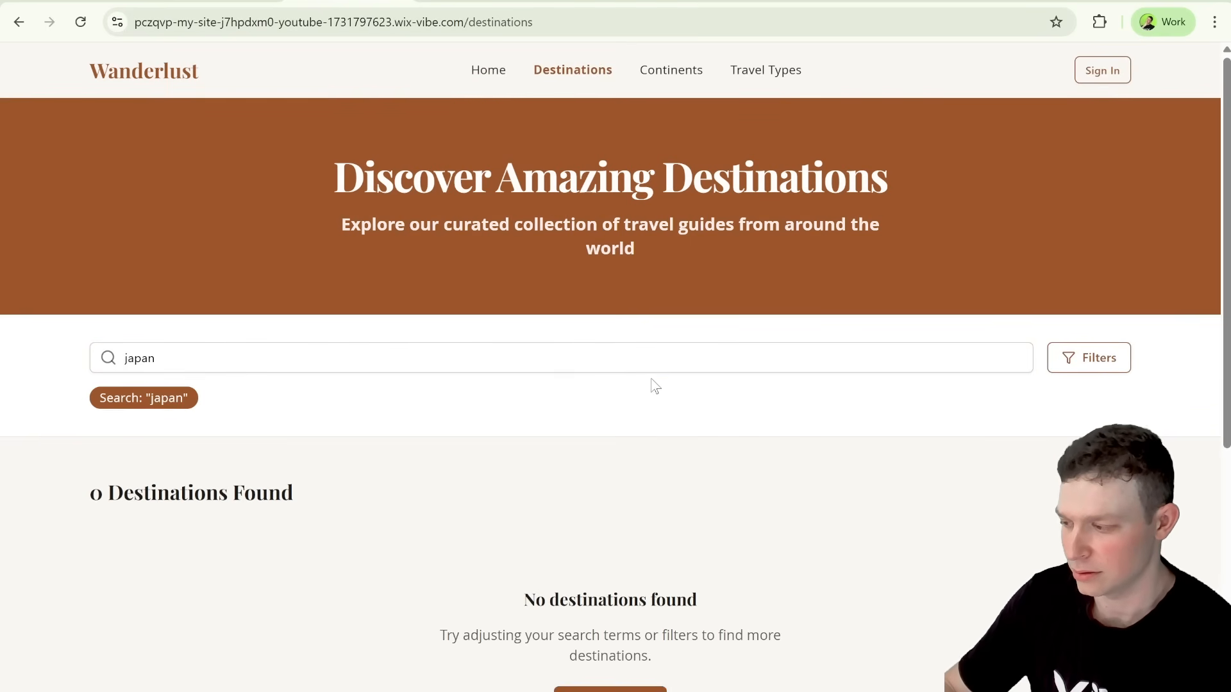
# Inspect the Destinations page with the browser's developer tools and read the errors in the console
pyautogui.scroll(-3, 707, 387)
pyautogui.scroll(1, 1039, 346)
pyautogui.rightClick(1021, 332)
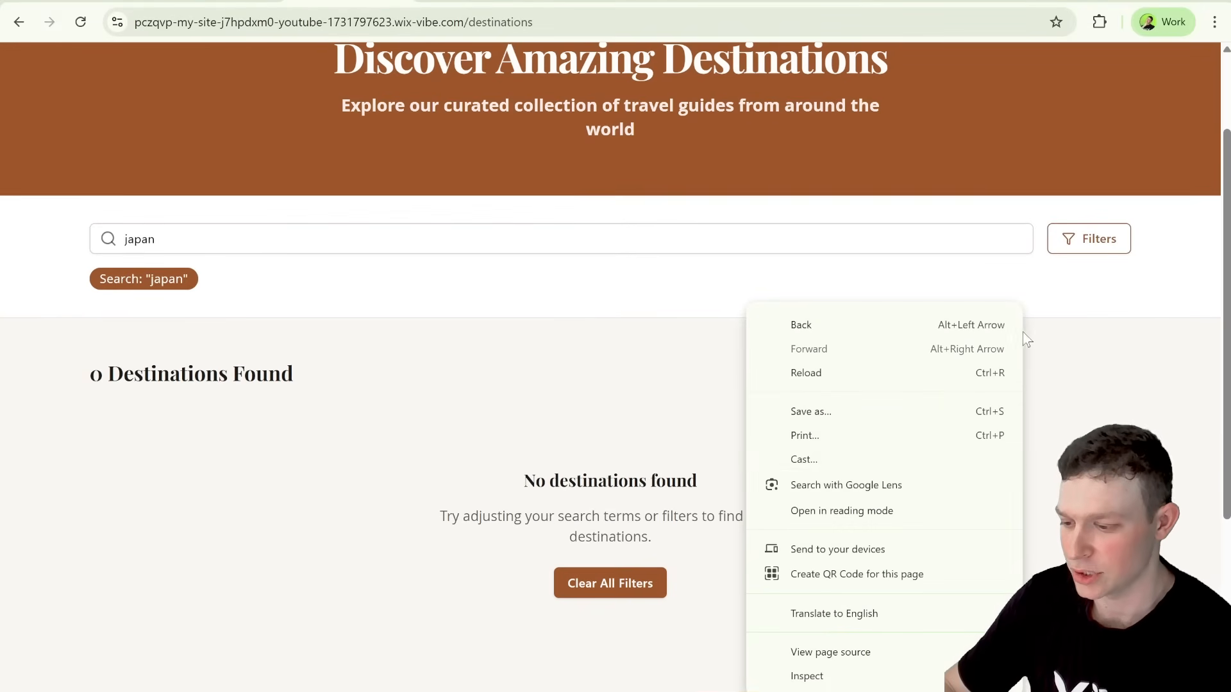
pyautogui.click(843, 675)
pyautogui.click(750, 64)
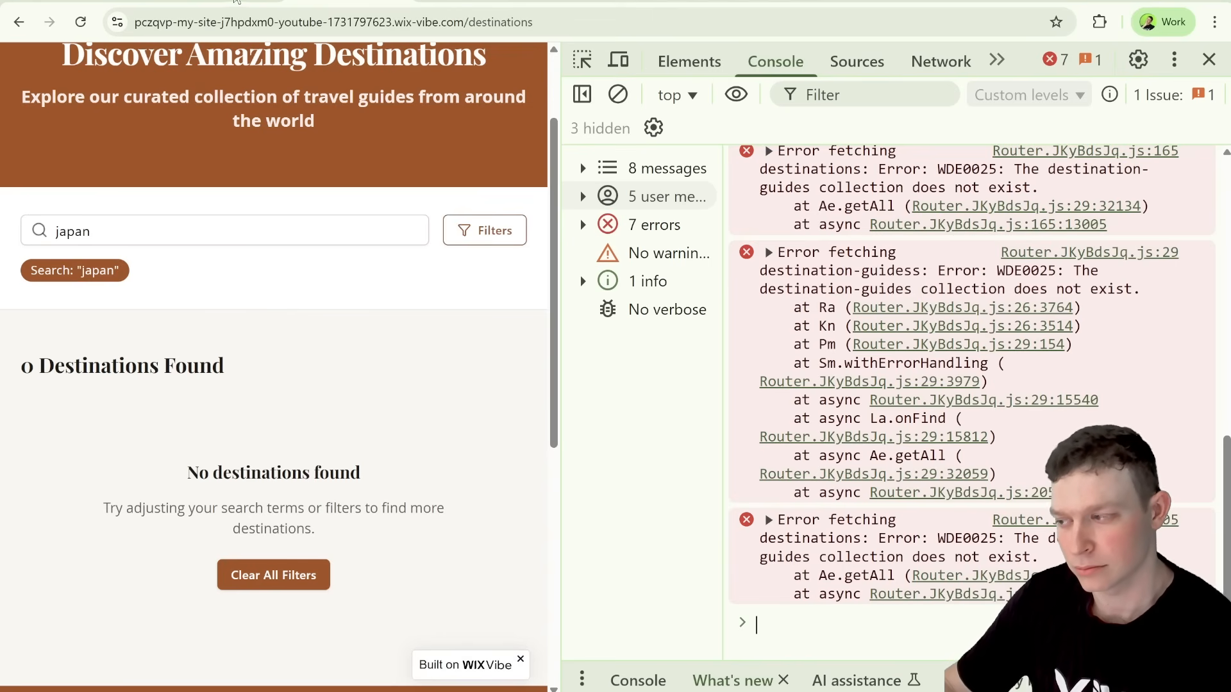
# Switch back to the Wix Vibe editor and view the font family options for the home page's main heading in Select & Edit mode
pyautogui.click(235, 0)
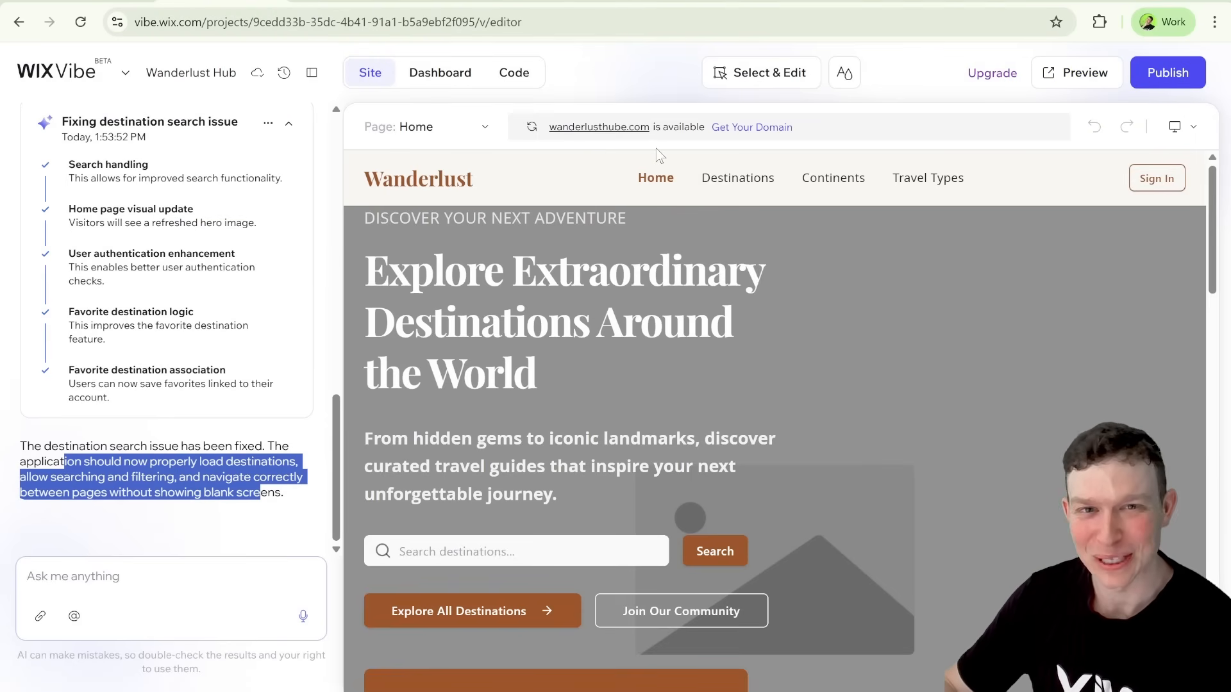
pyautogui.scroll(-2, 816, 269)
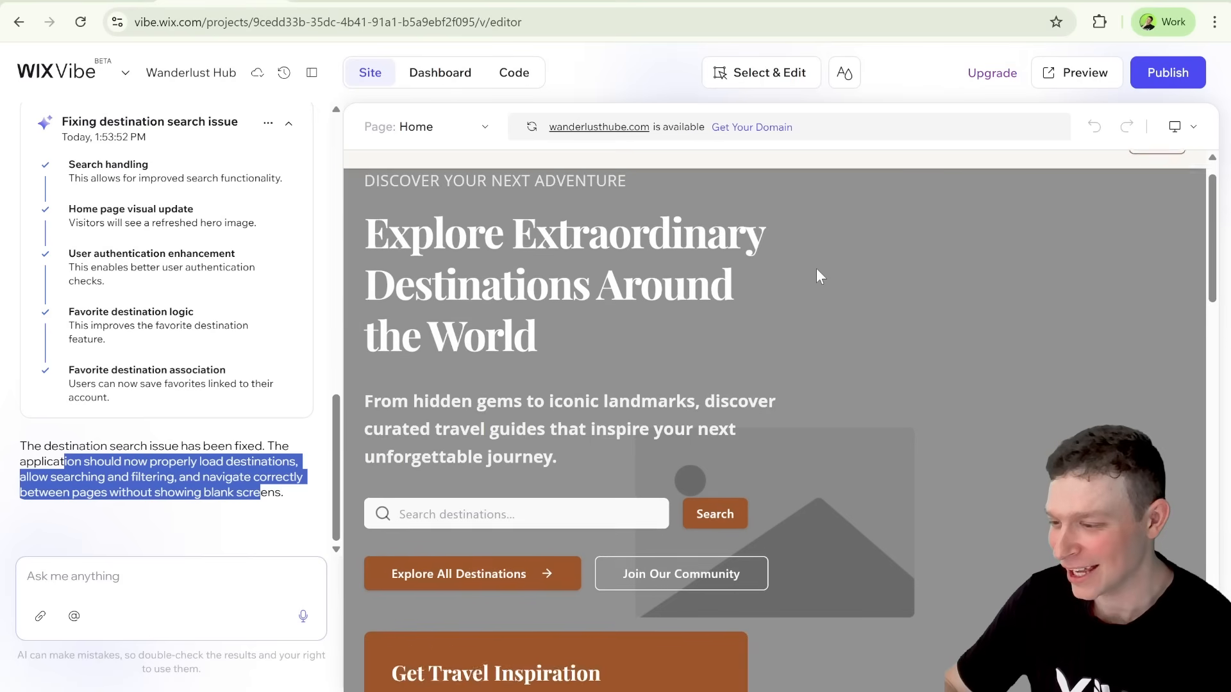
pyautogui.scroll(2, 816, 269)
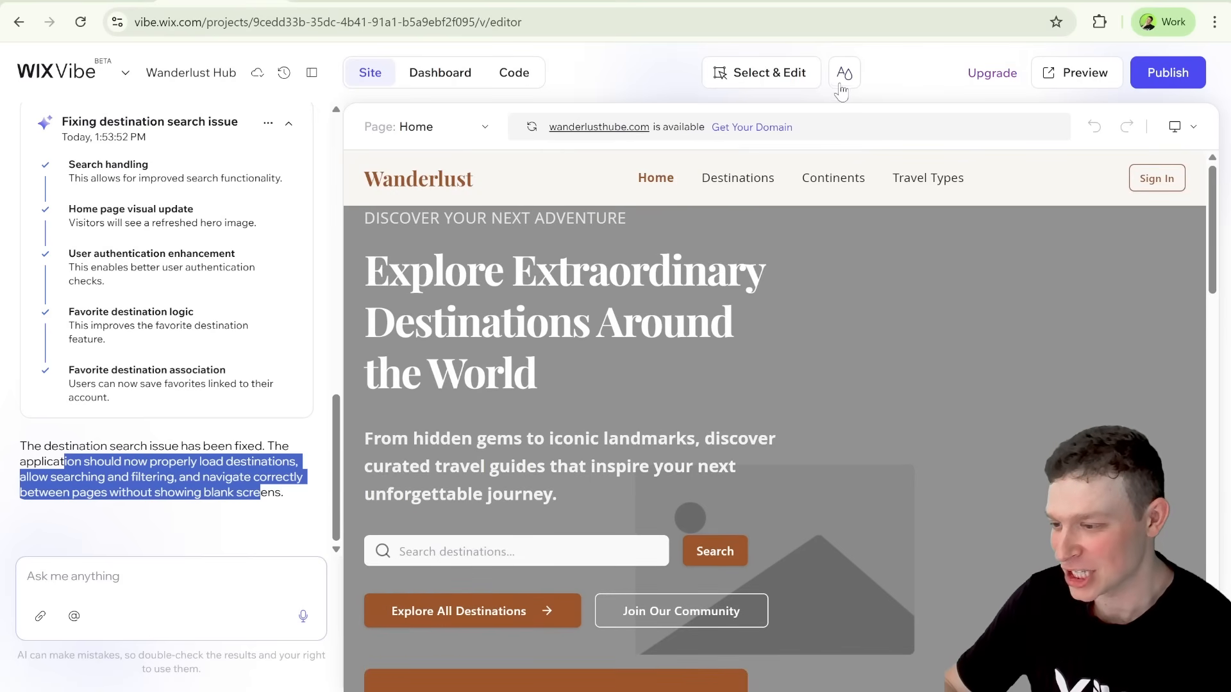
pyautogui.click(793, 85)
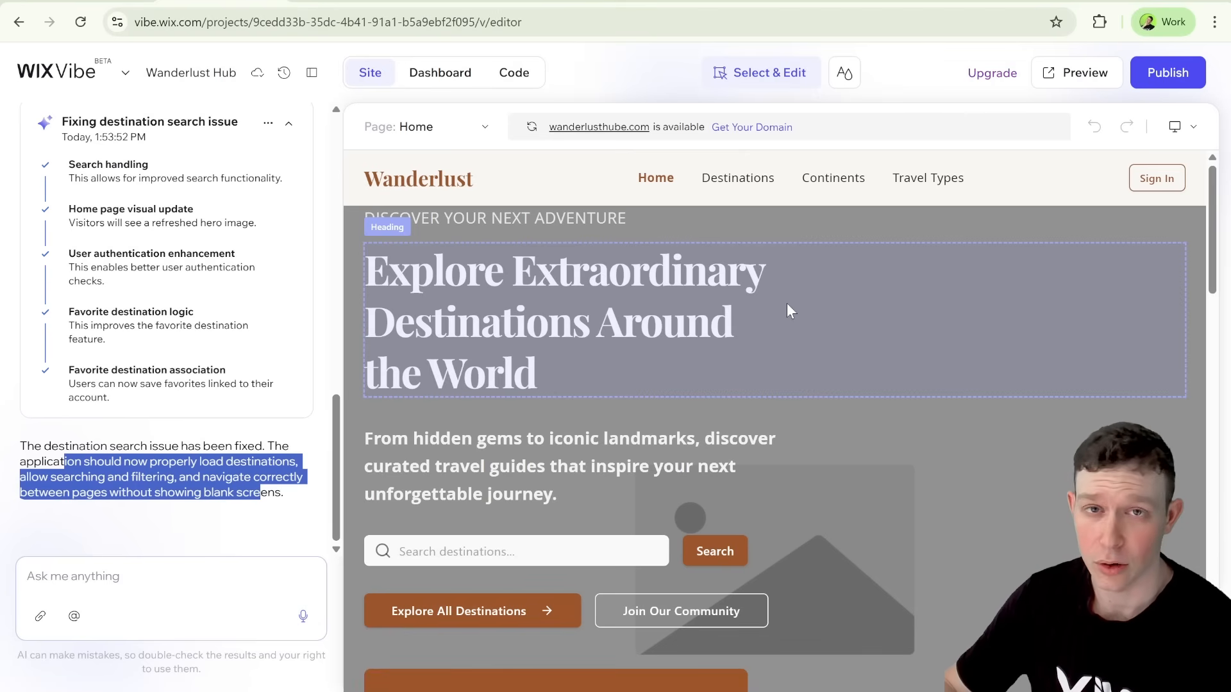
pyautogui.click(638, 297)
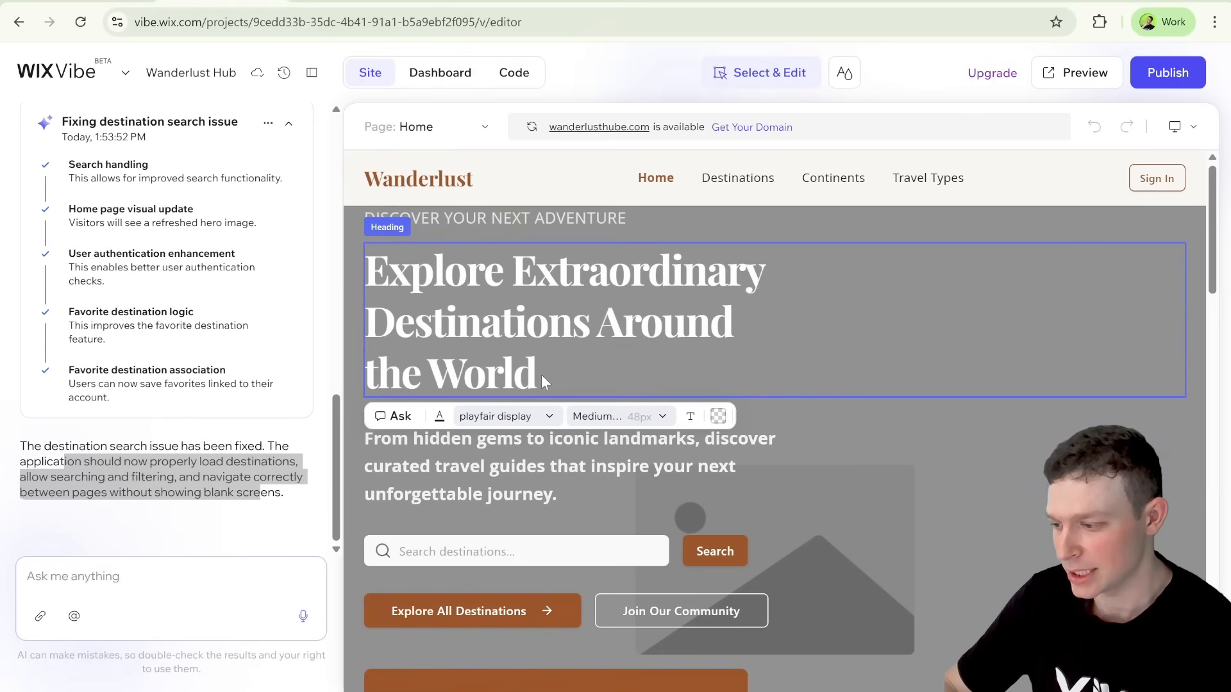
pyautogui.click(529, 416)
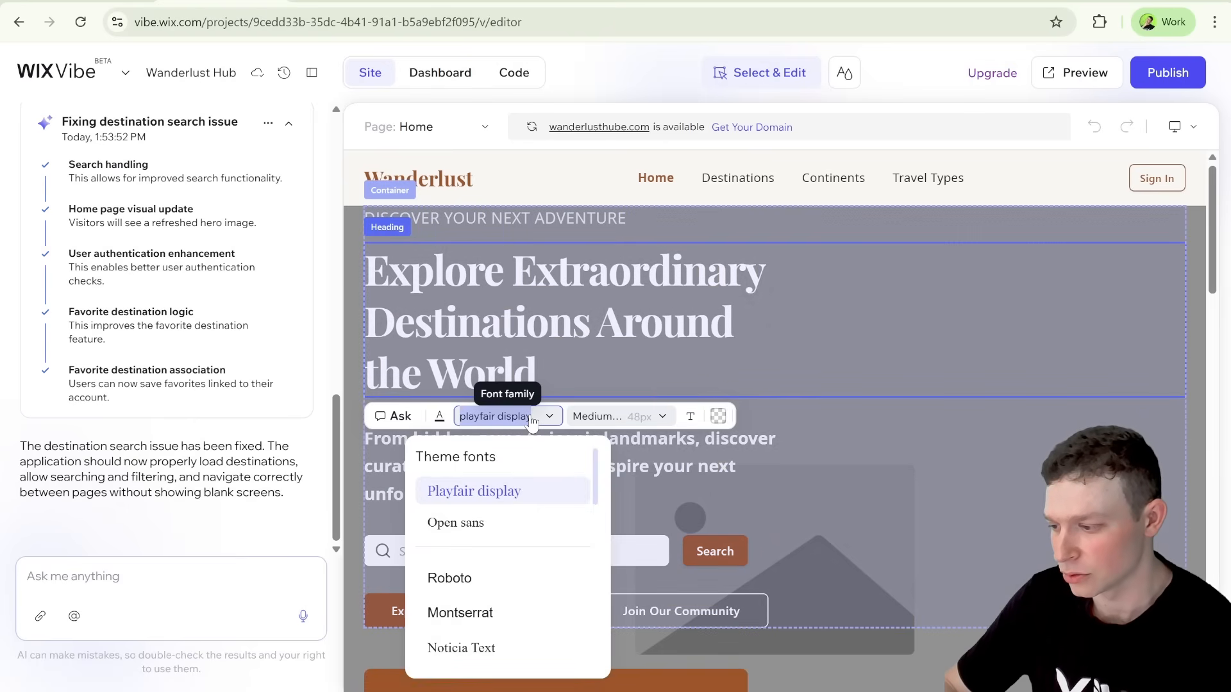
pyautogui.click(530, 418)
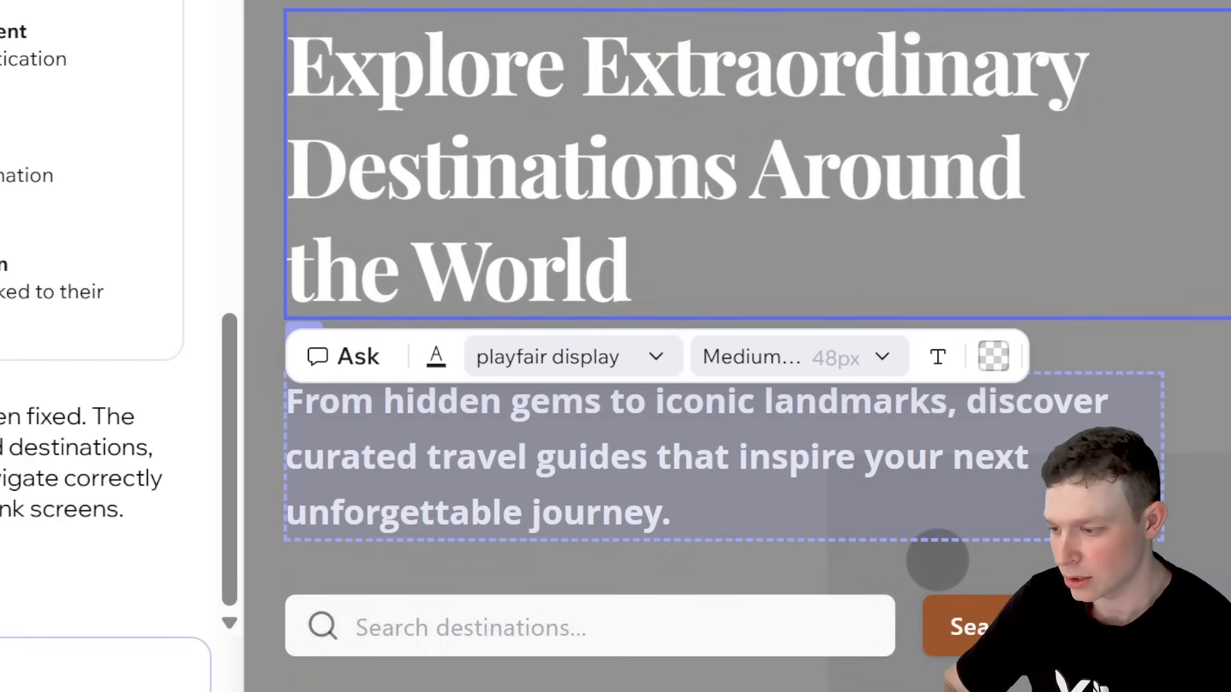
# Select the hero paragraph, the search input, the surrounding container and the Search button in turn to view their editing options
pyautogui.click(1025, 448)
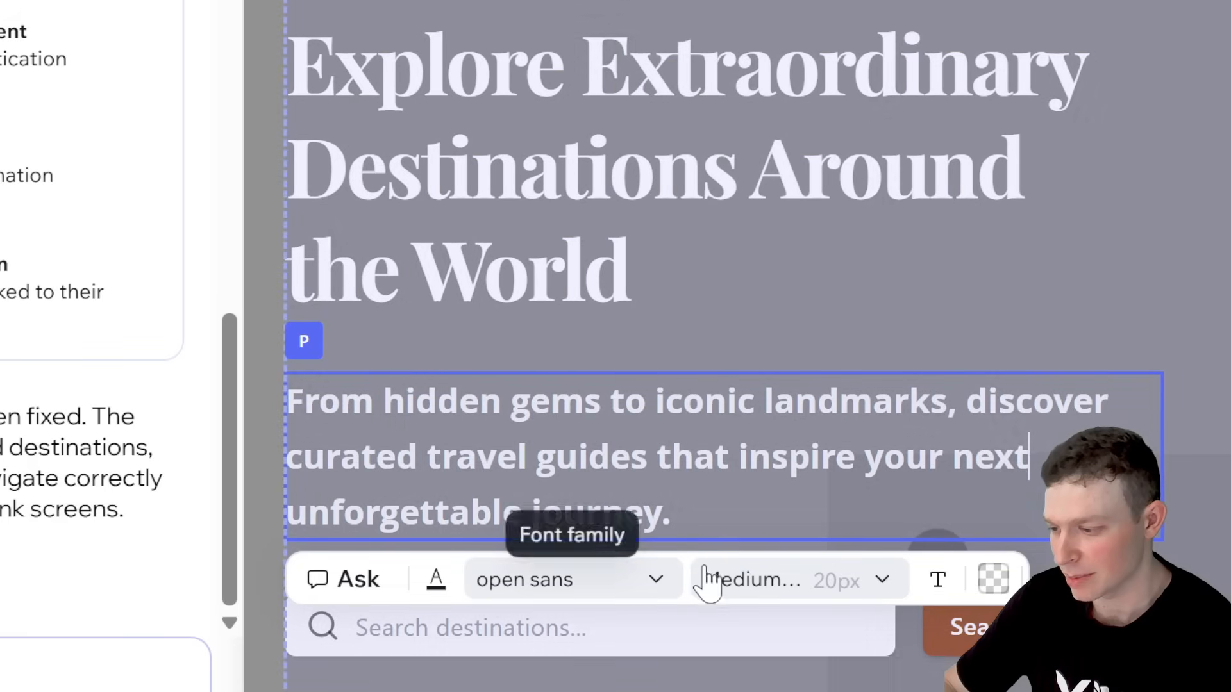
pyautogui.click(705, 651)
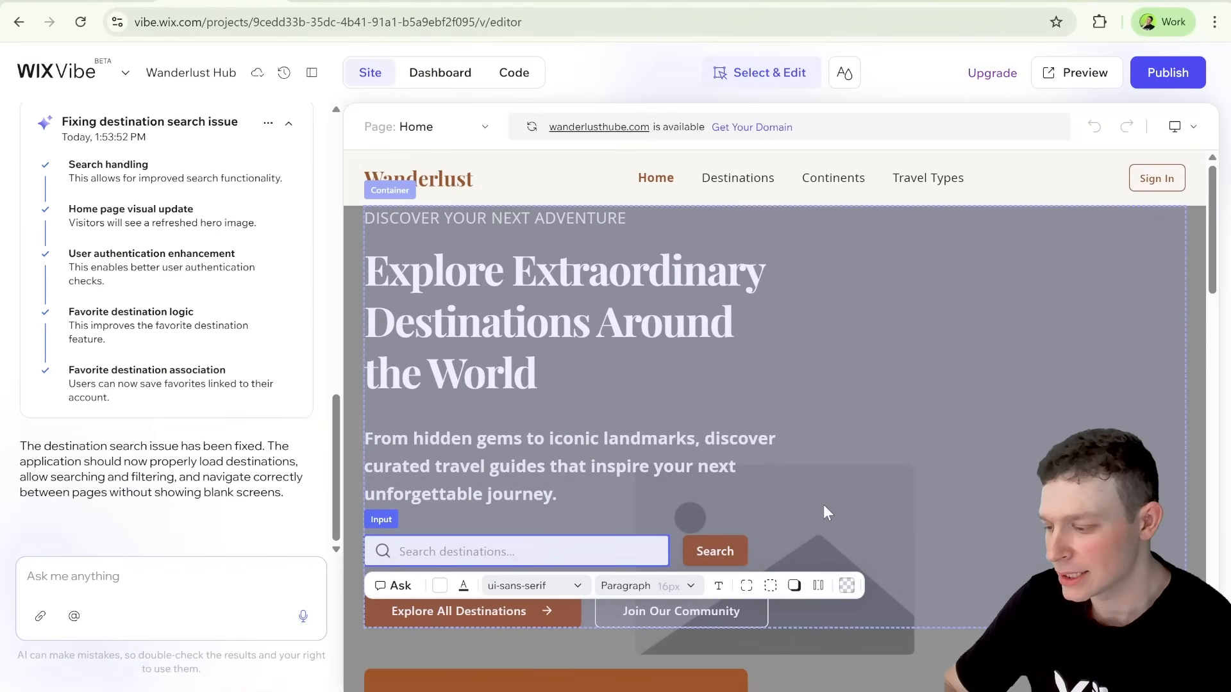
pyautogui.click(667, 275)
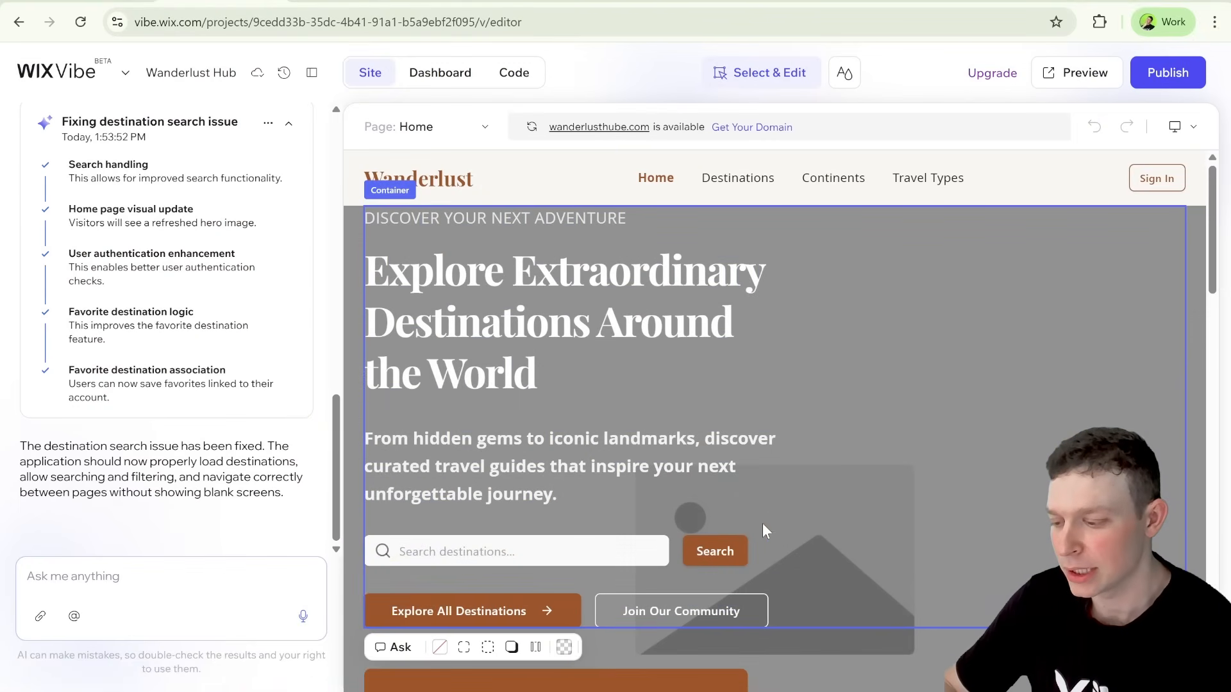
pyautogui.click(744, 548)
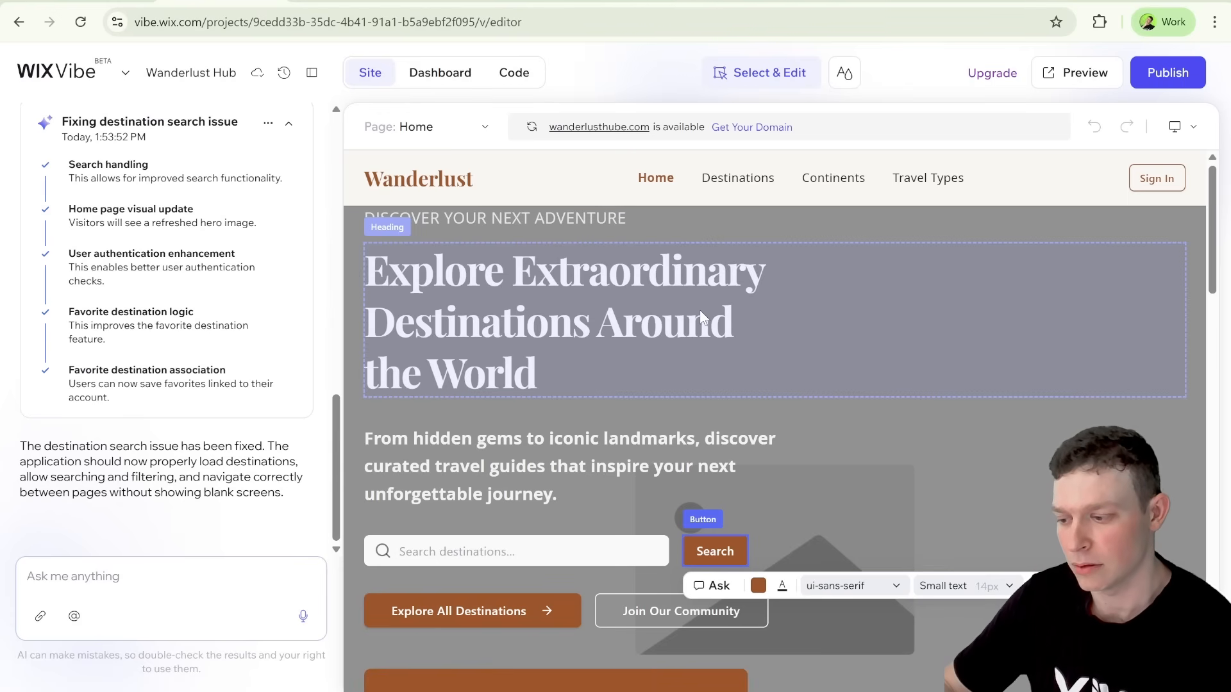
pyautogui.click(688, 283)
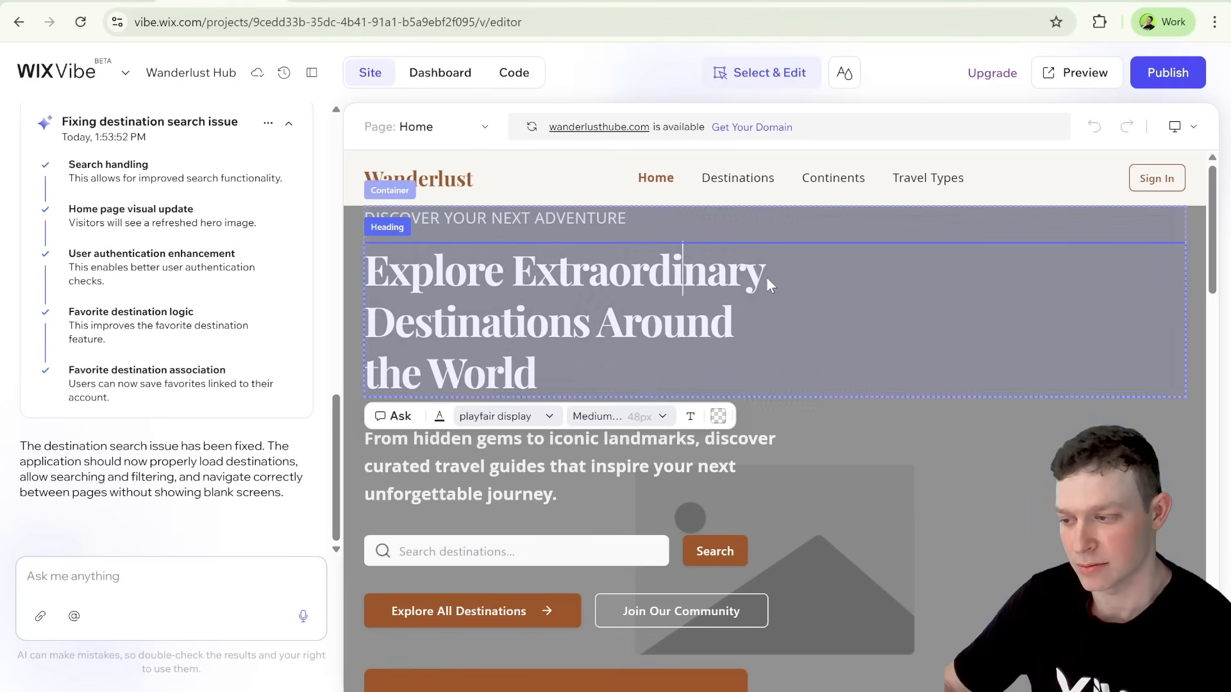
pyautogui.click(741, 232)
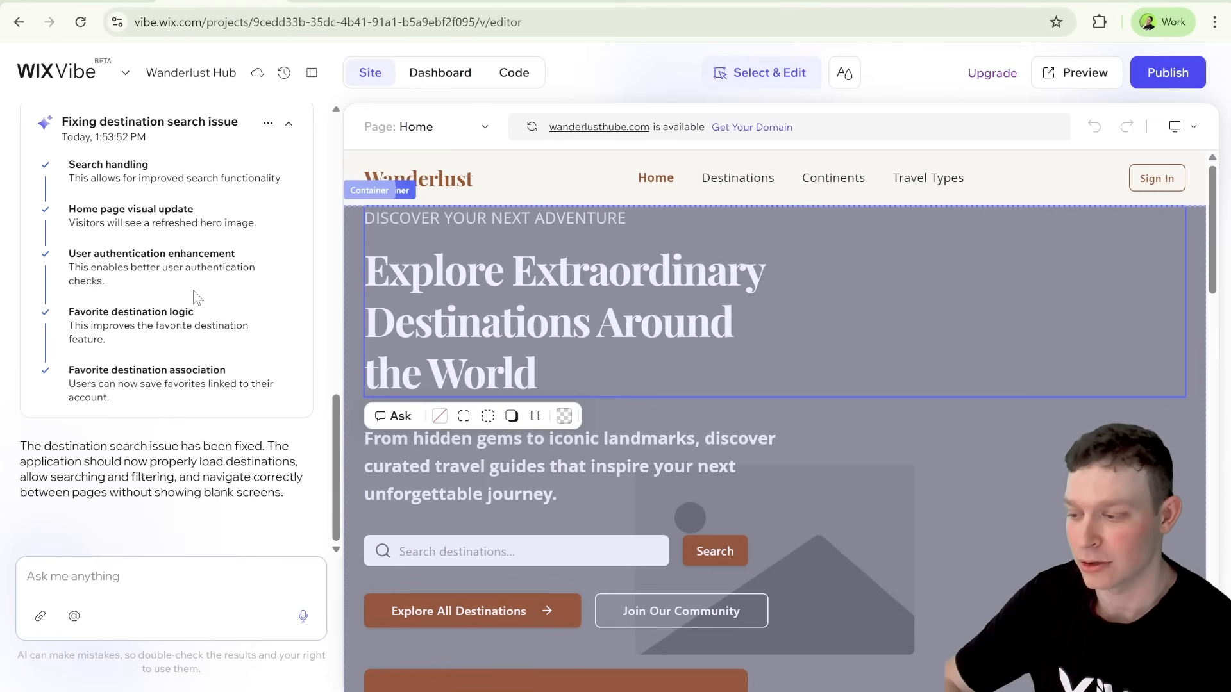
pyautogui.click(705, 295)
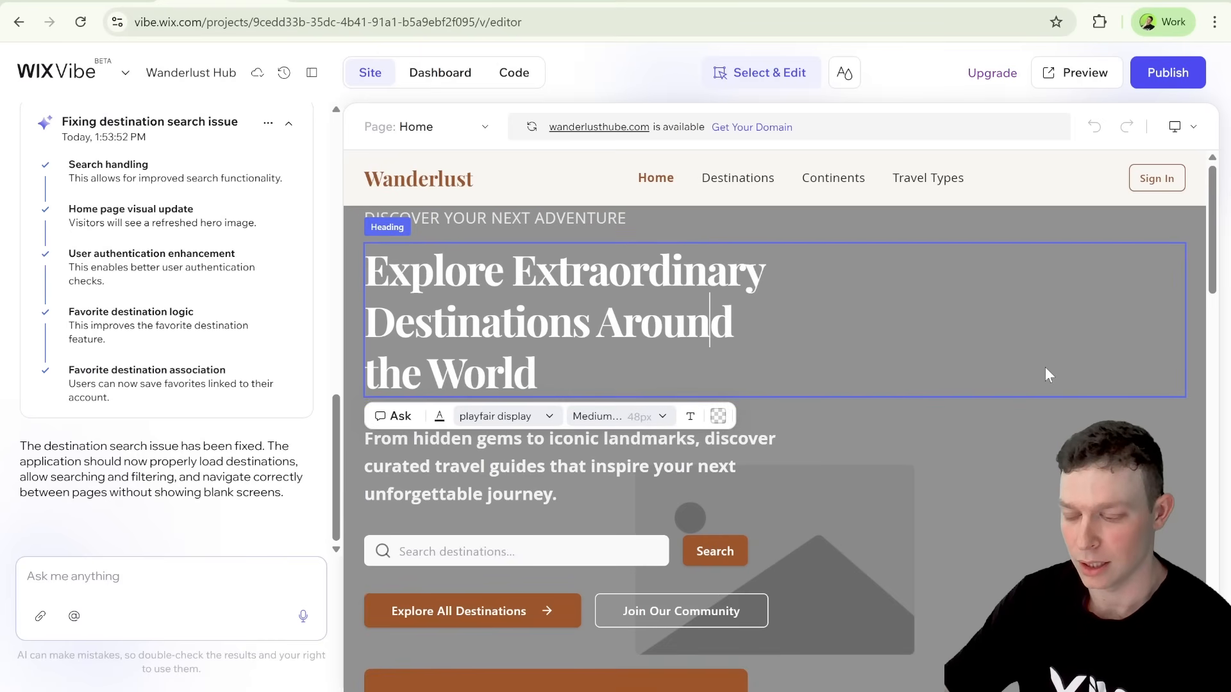
pyautogui.click(1051, 414)
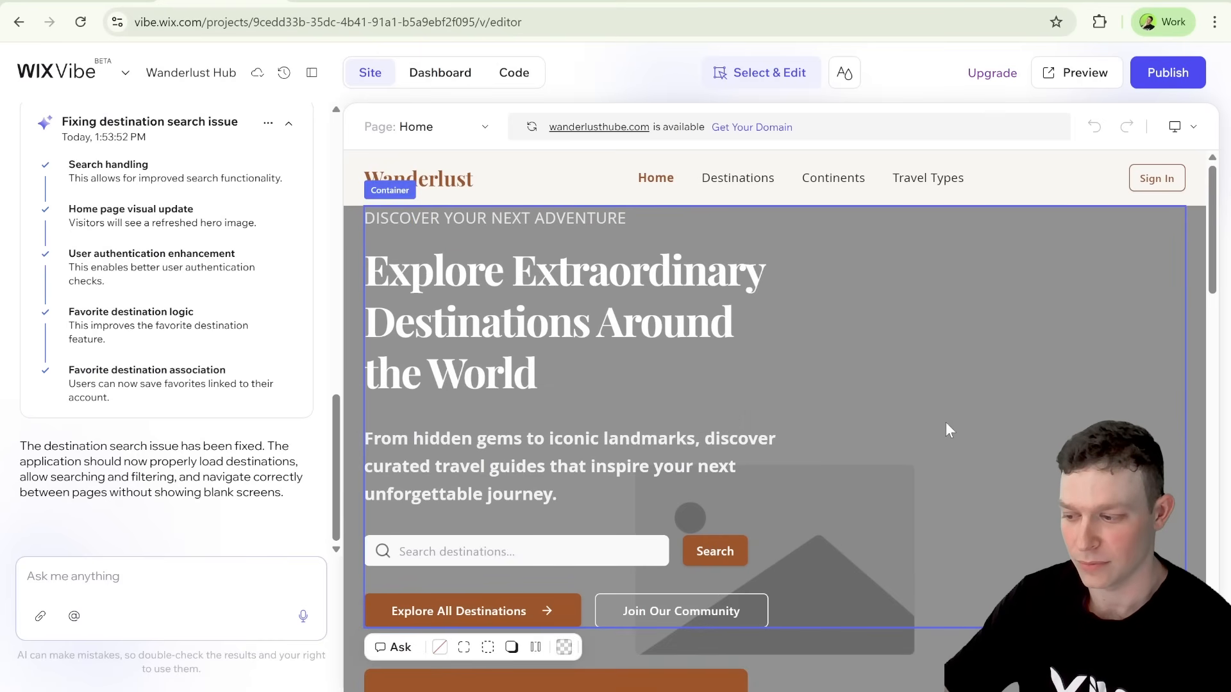
pyautogui.click(776, 451)
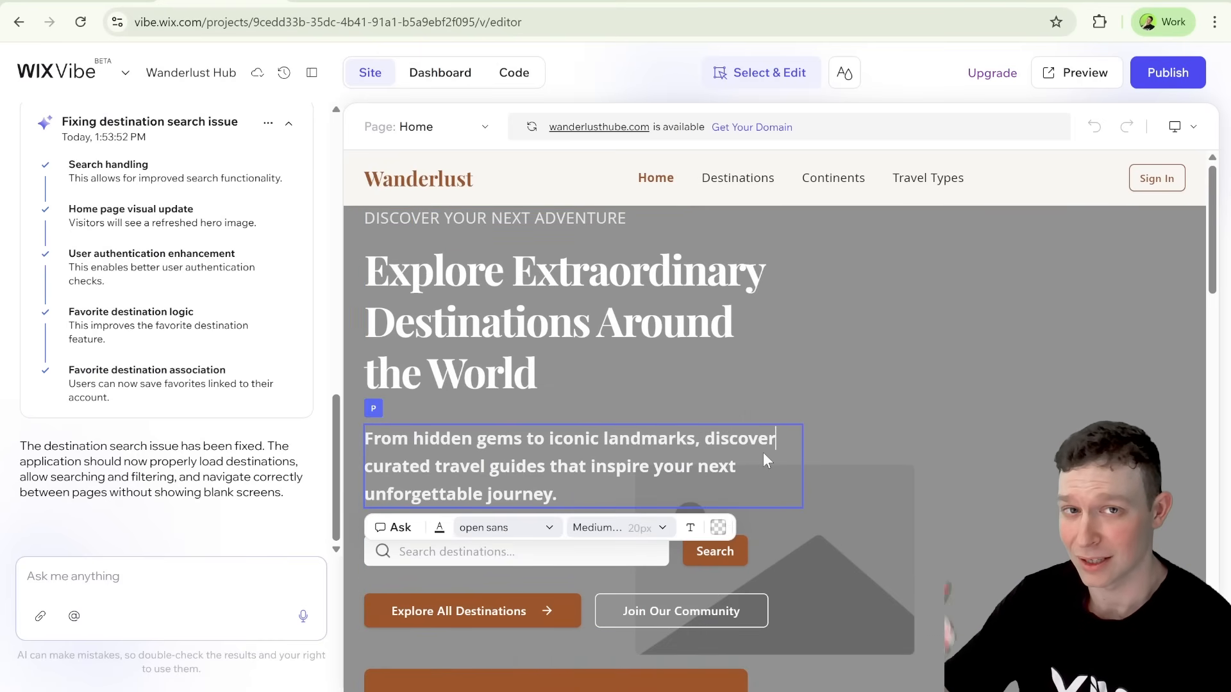
pyautogui.click(772, 338)
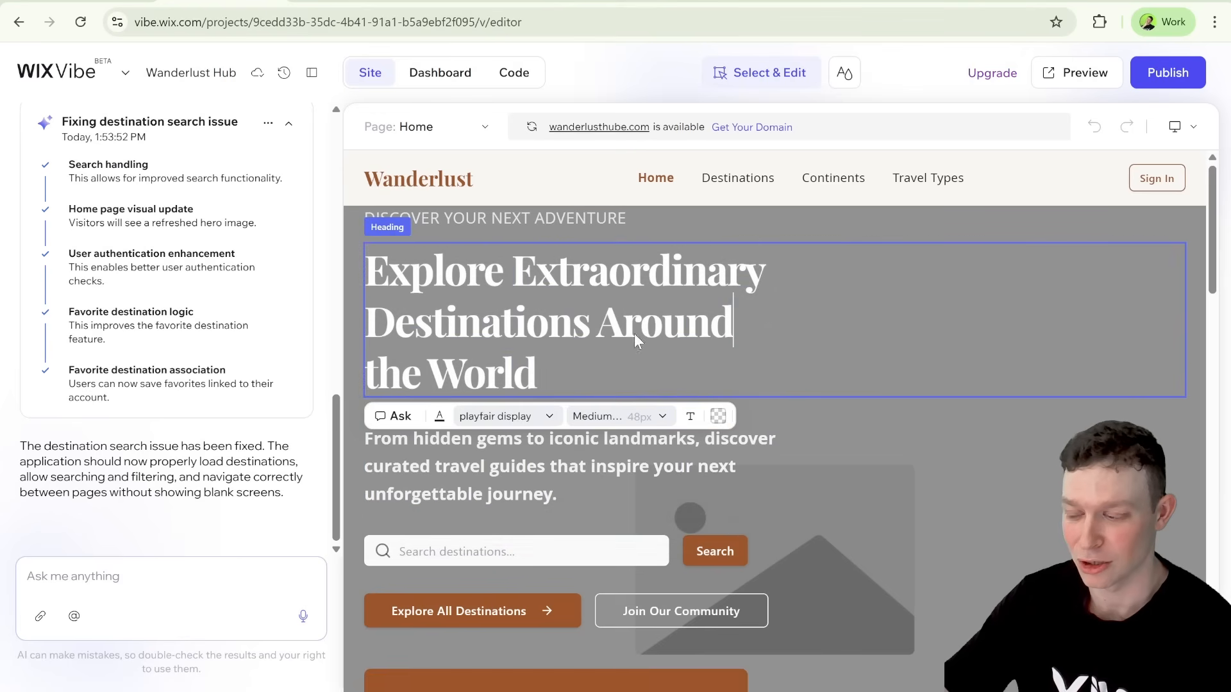
pyautogui.click(659, 228)
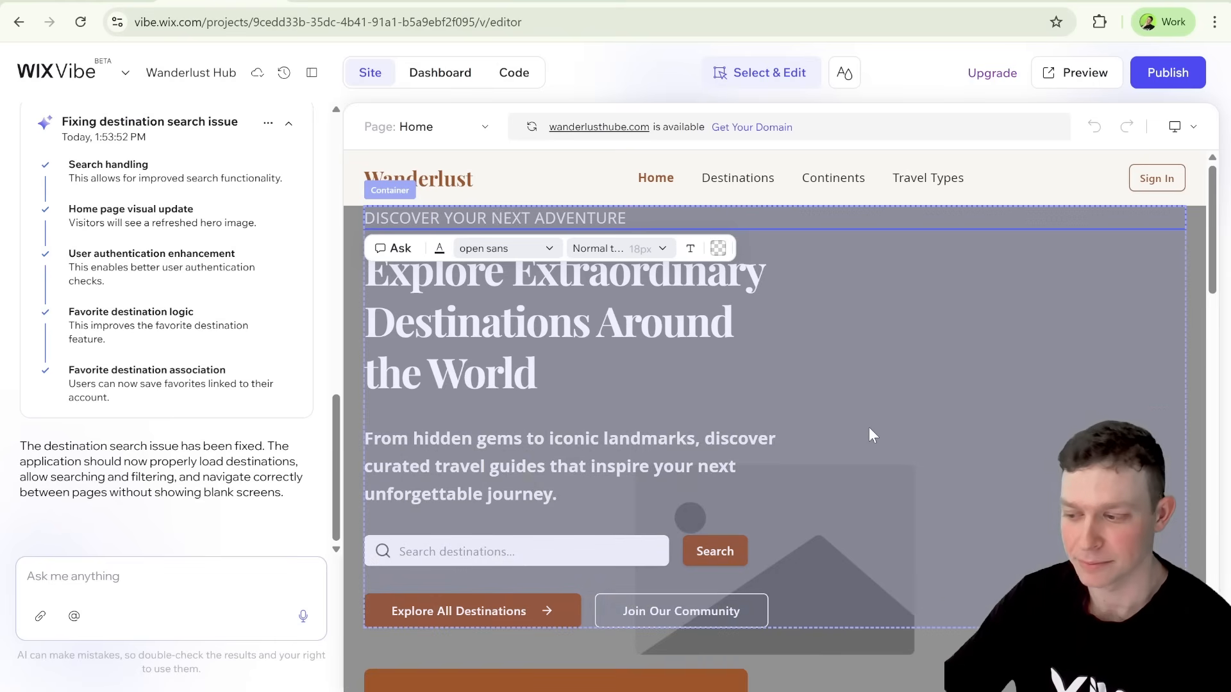
pyautogui.click(724, 362)
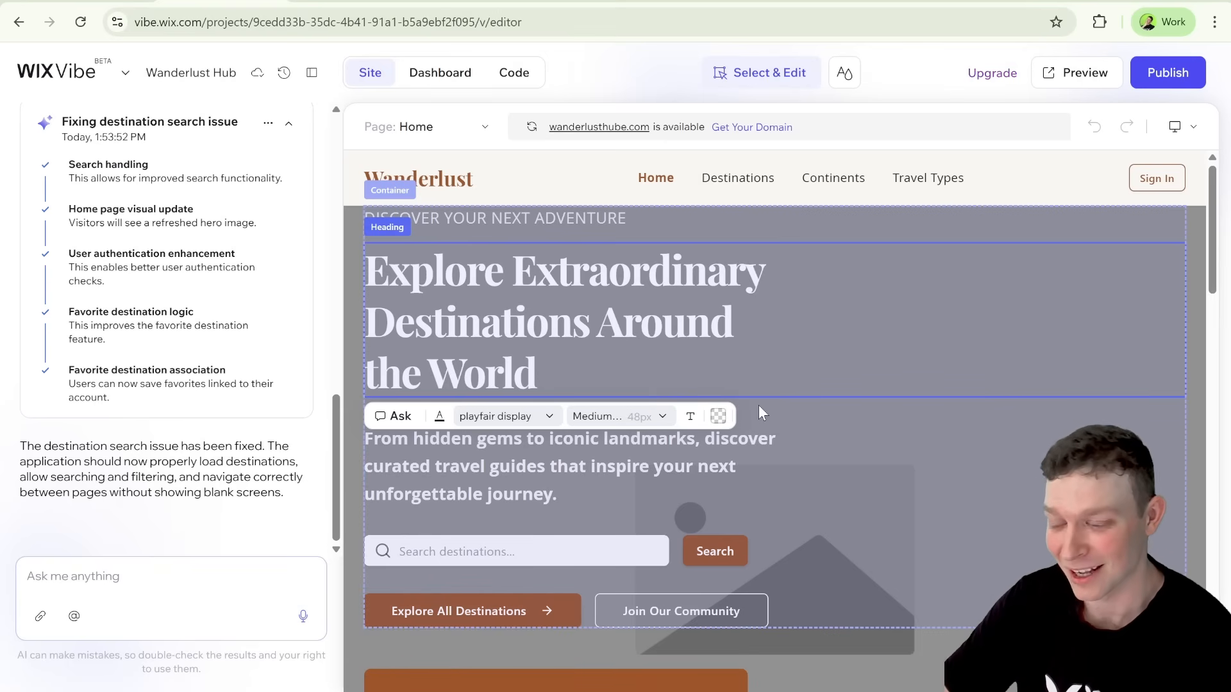
pyautogui.click(866, 449)
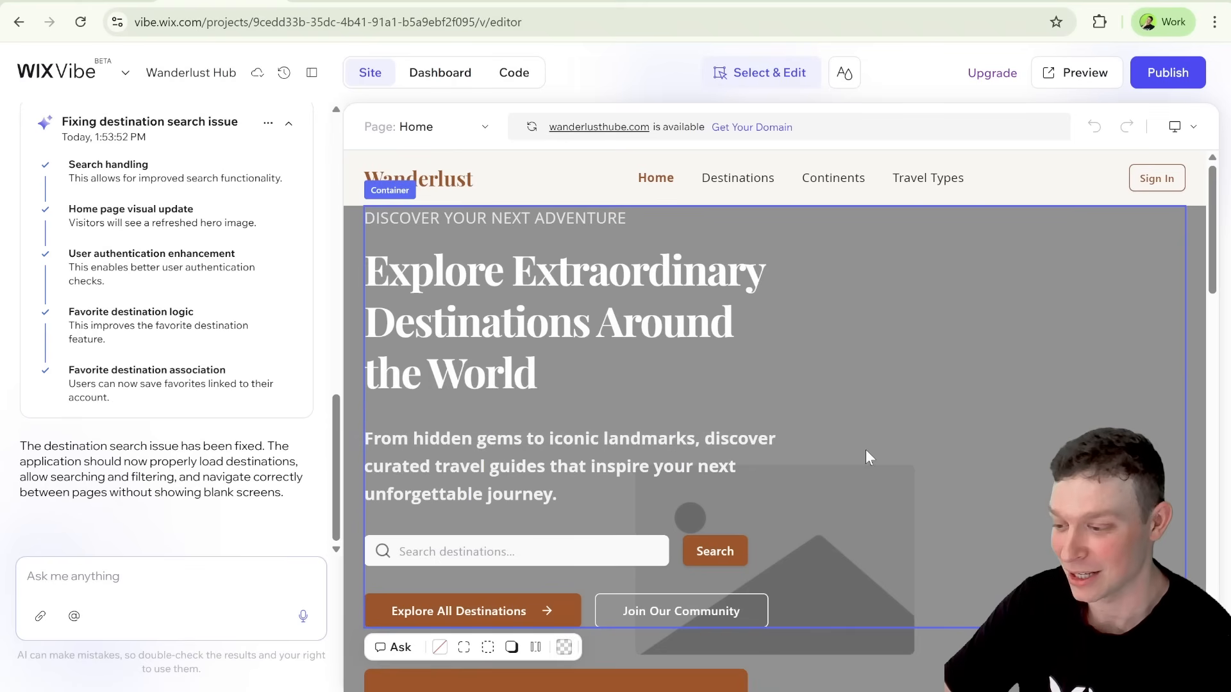
# Review the AI chat history from the original travel blog prompt through to the destination search fix
pyautogui.scroll(4, 238, 280)
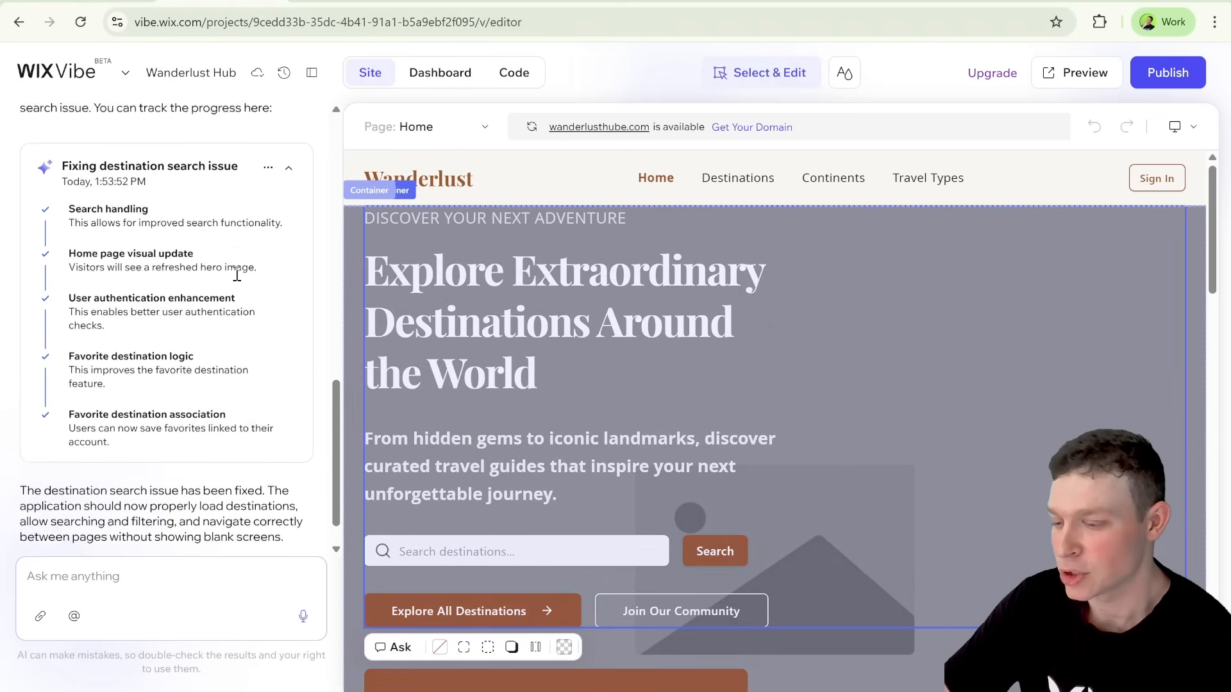
pyautogui.scroll(9, 239, 280)
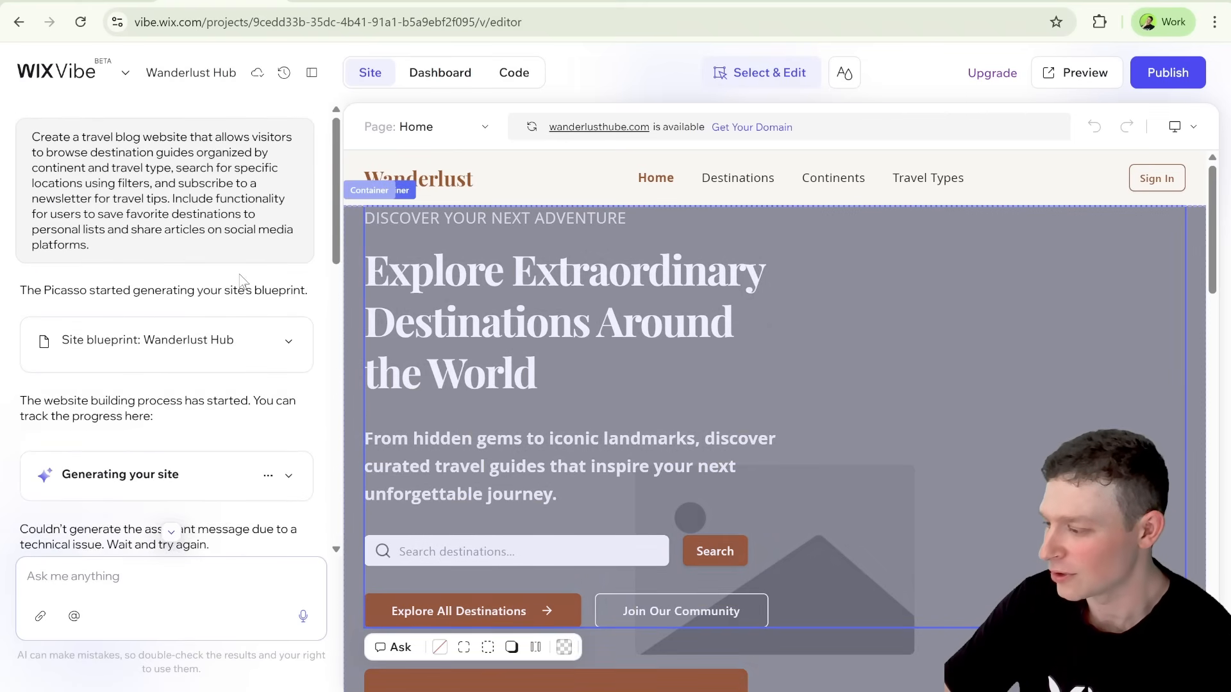
pyautogui.scroll(-7, 243, 282)
pyautogui.scroll(-5, 243, 282)
# Look through the home page sections, from the hero and newsletter form to the continent and travel type listings
pyautogui.scroll(-5, 399, 347)
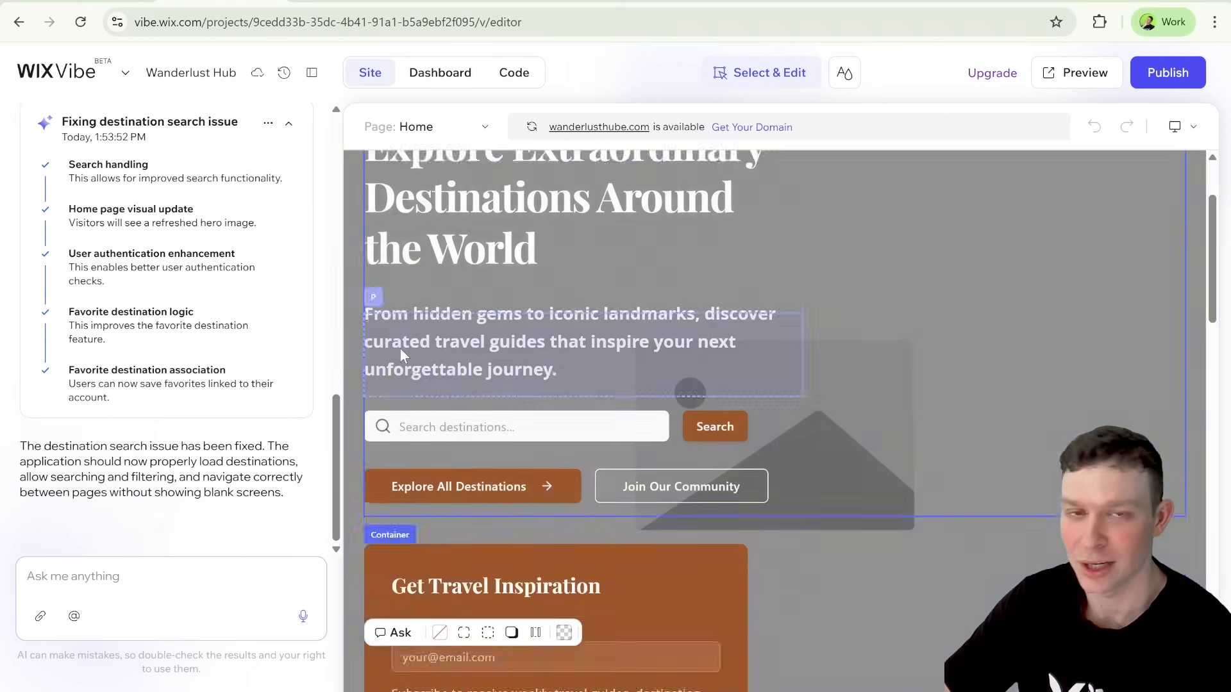
pyautogui.scroll(3, 721, 390)
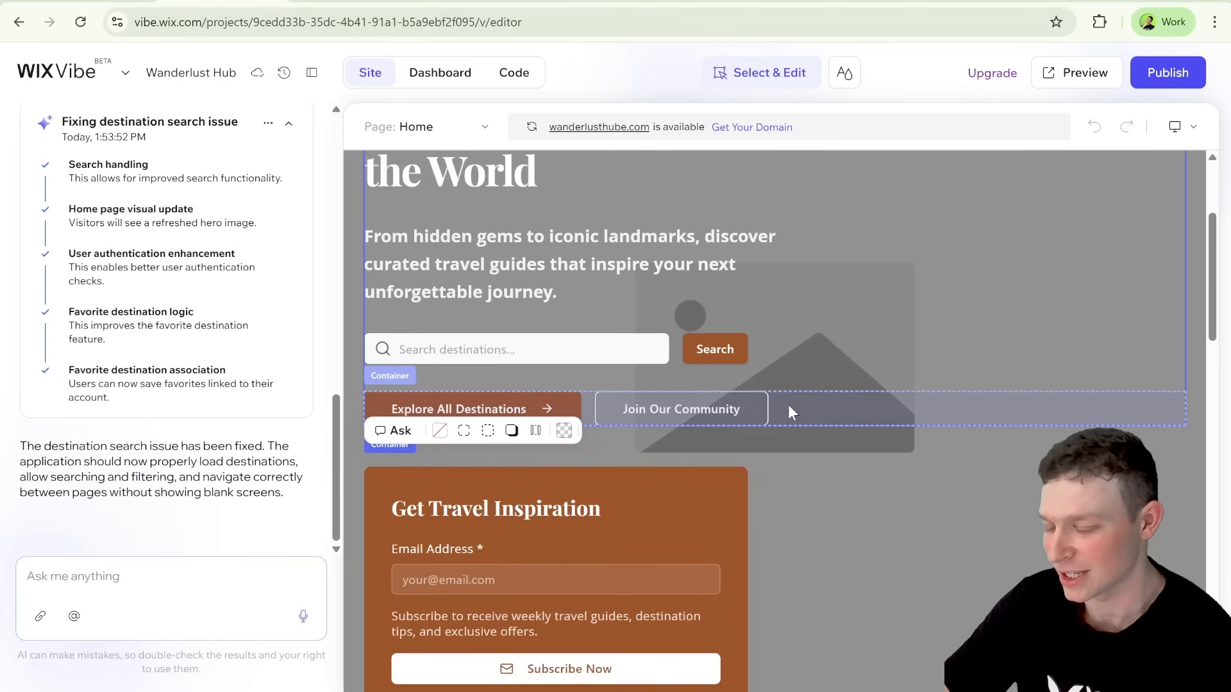
pyautogui.scroll(-3, 788, 410)
pyautogui.scroll(-8, 931, 425)
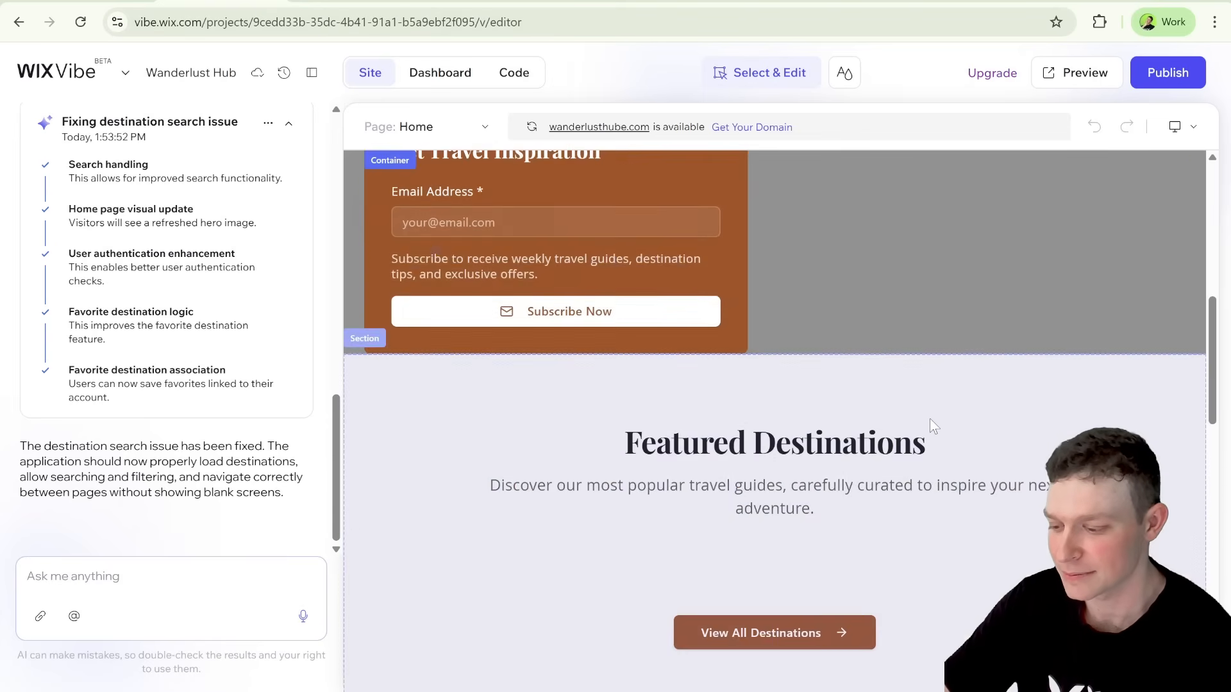
pyautogui.scroll(-3, 935, 426)
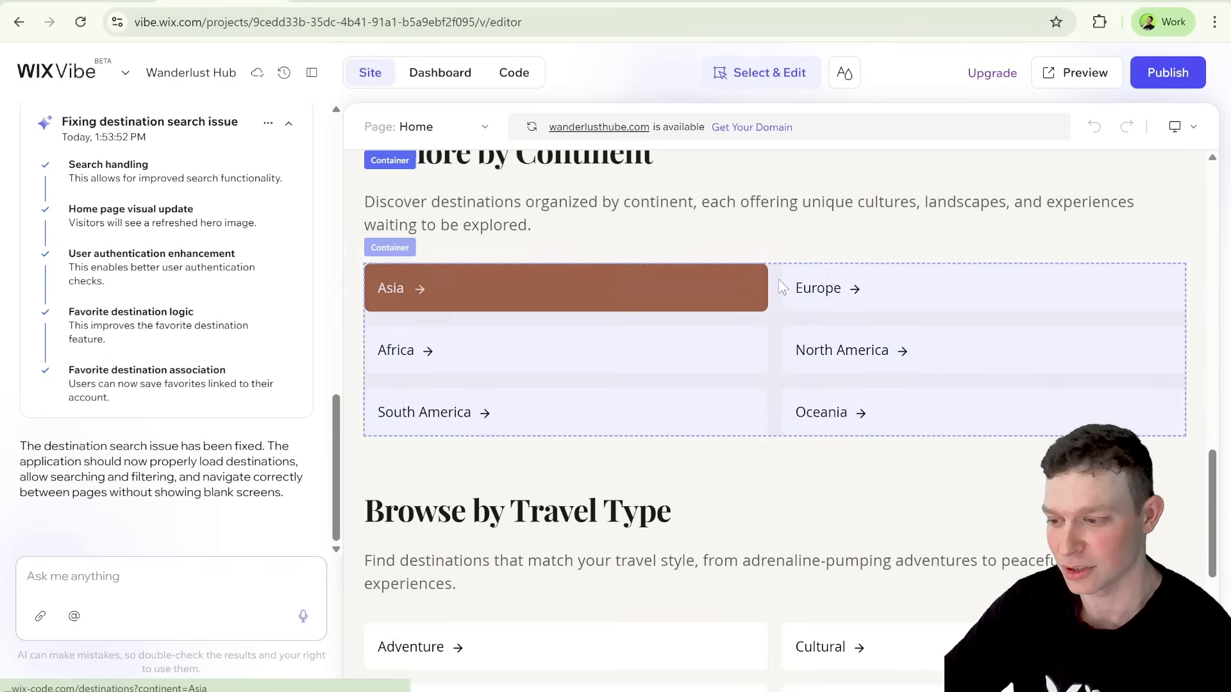
pyautogui.scroll(6, 780, 286)
pyautogui.scroll(10, 781, 285)
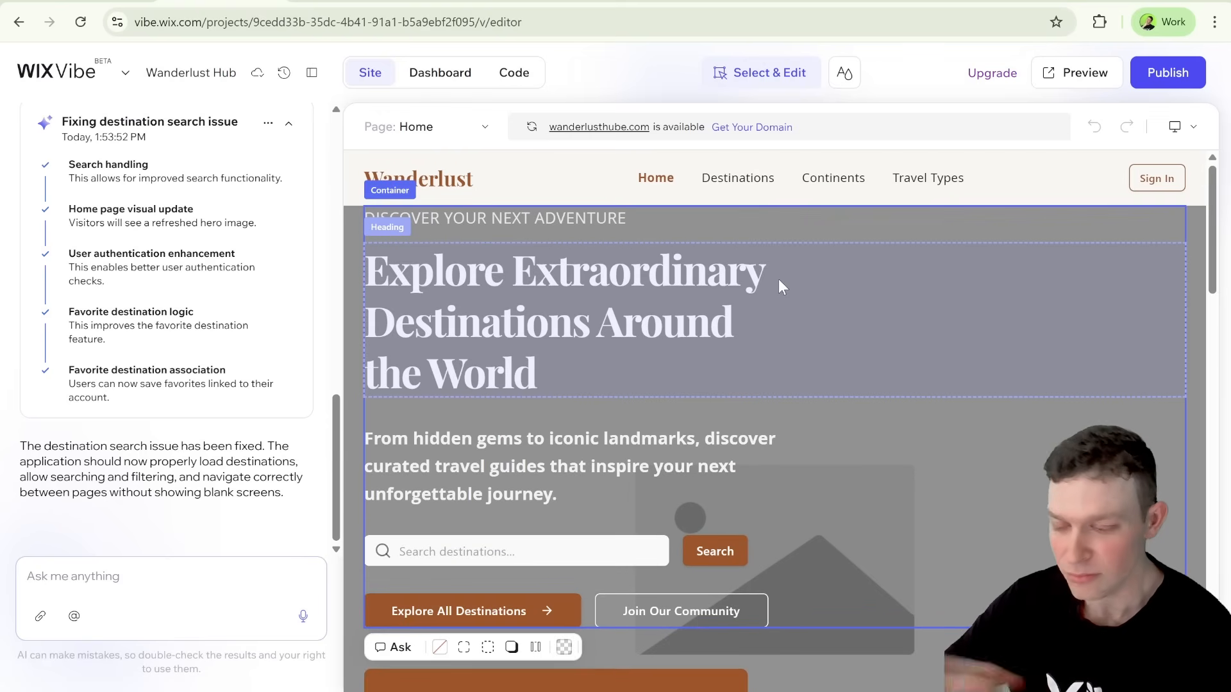